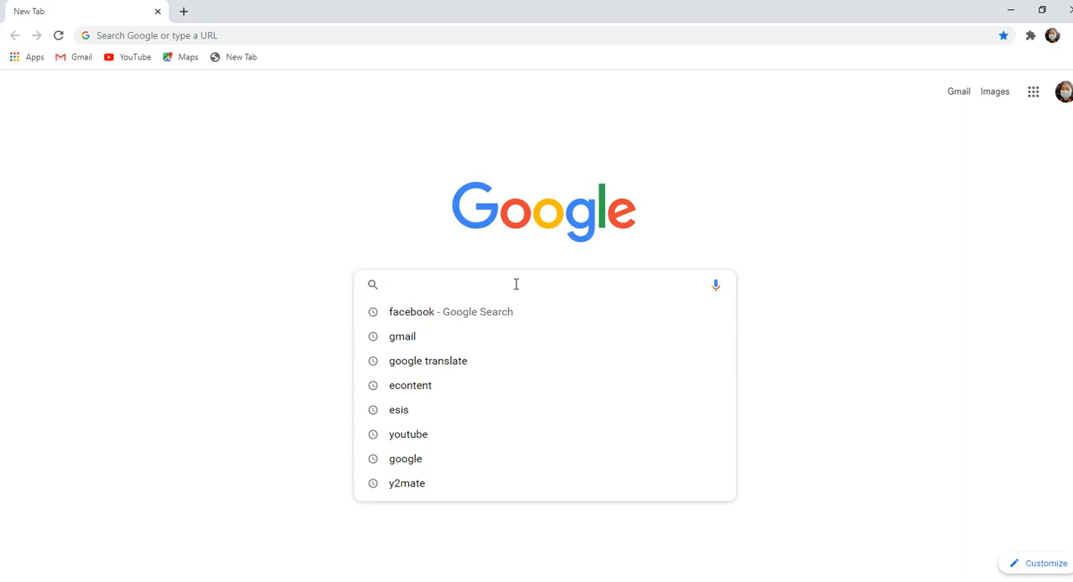
type("ё")
key("BackSpace")
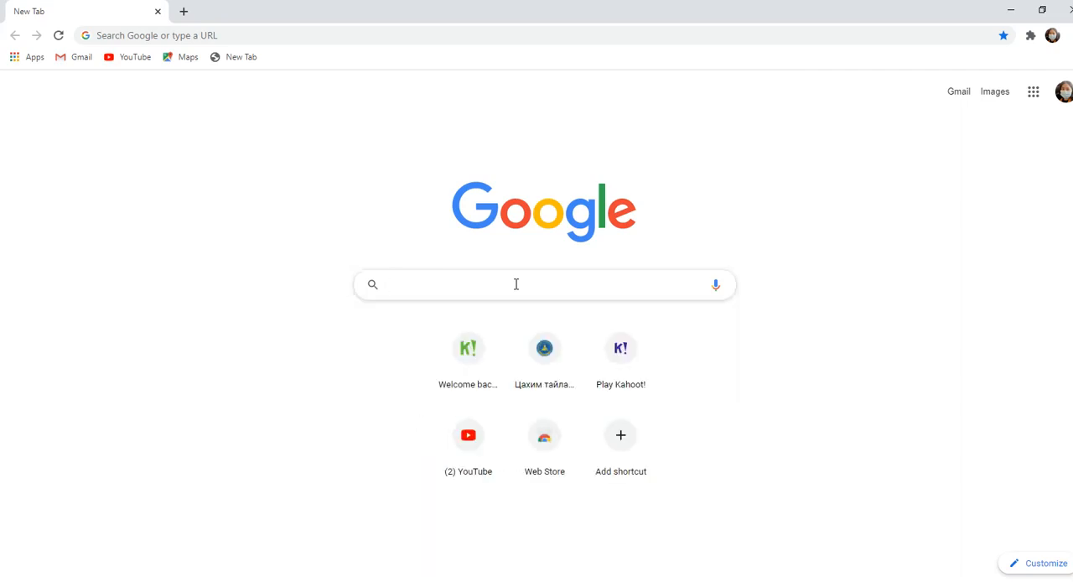
key("alt+Tab")
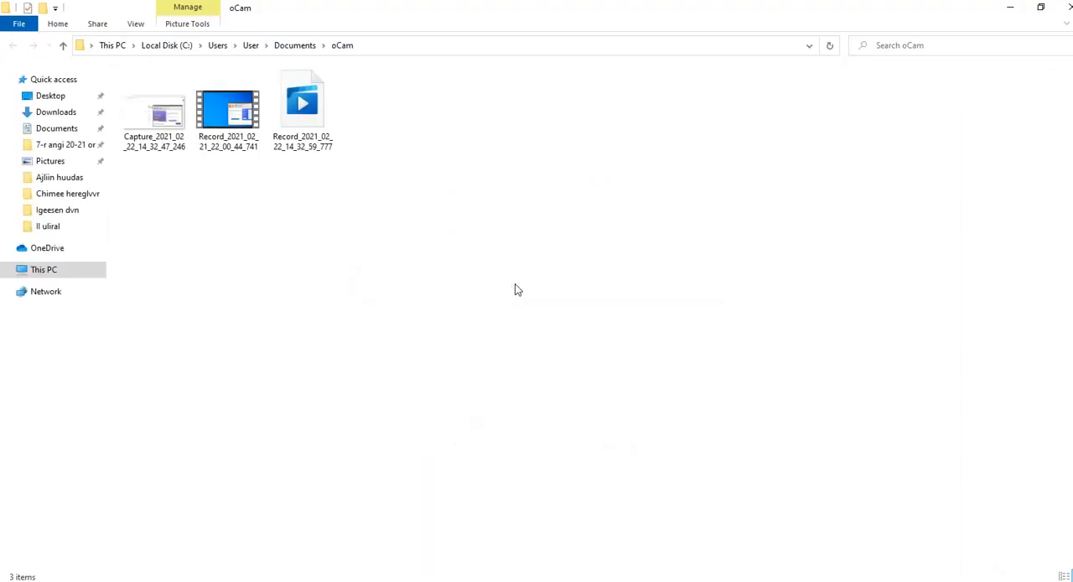
left_click(1068, 8)
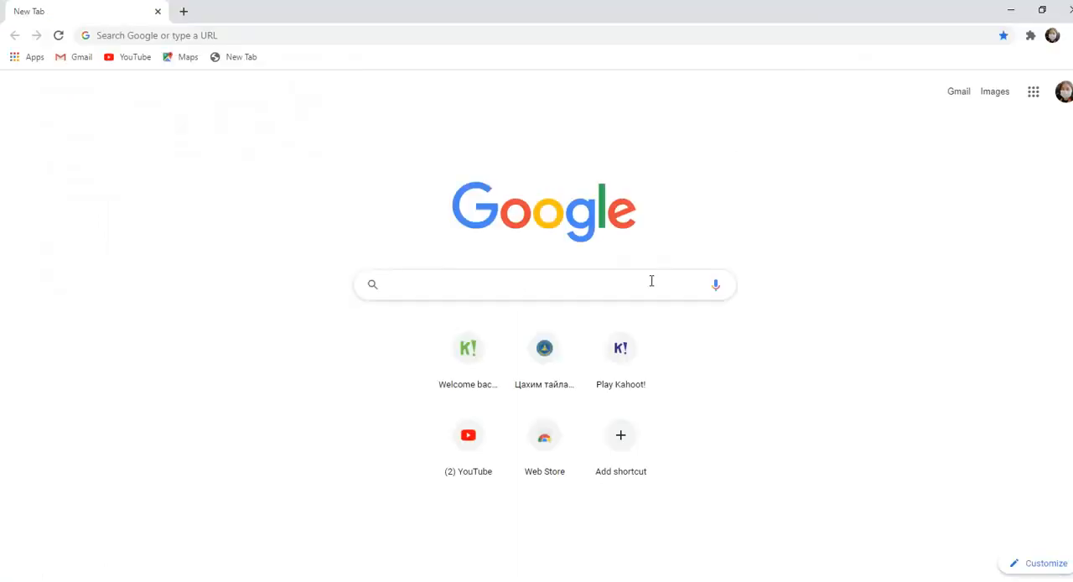
- Search Google for "canva.caom"
type("ca")
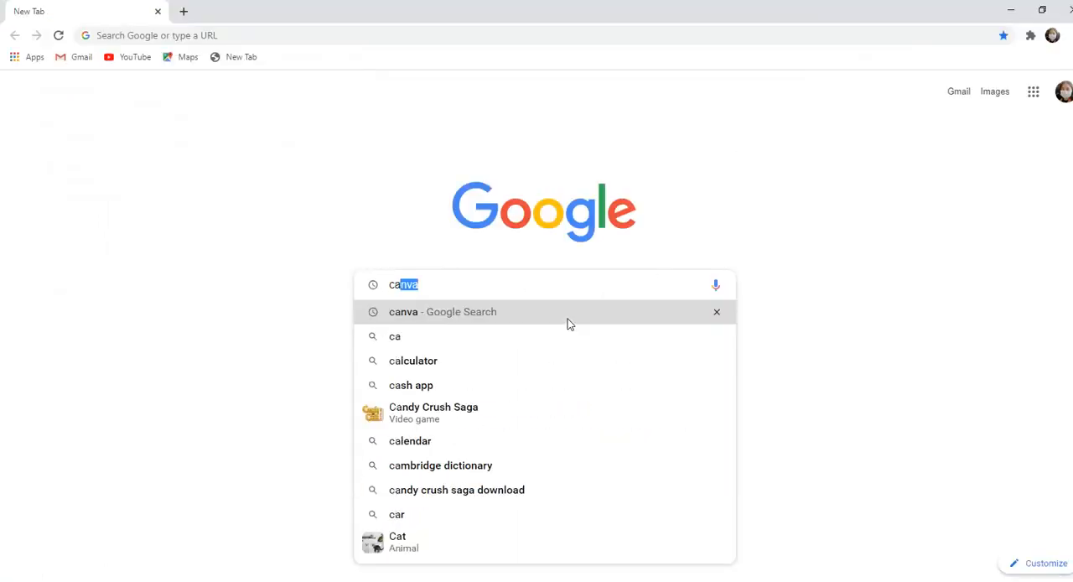
type("nva")
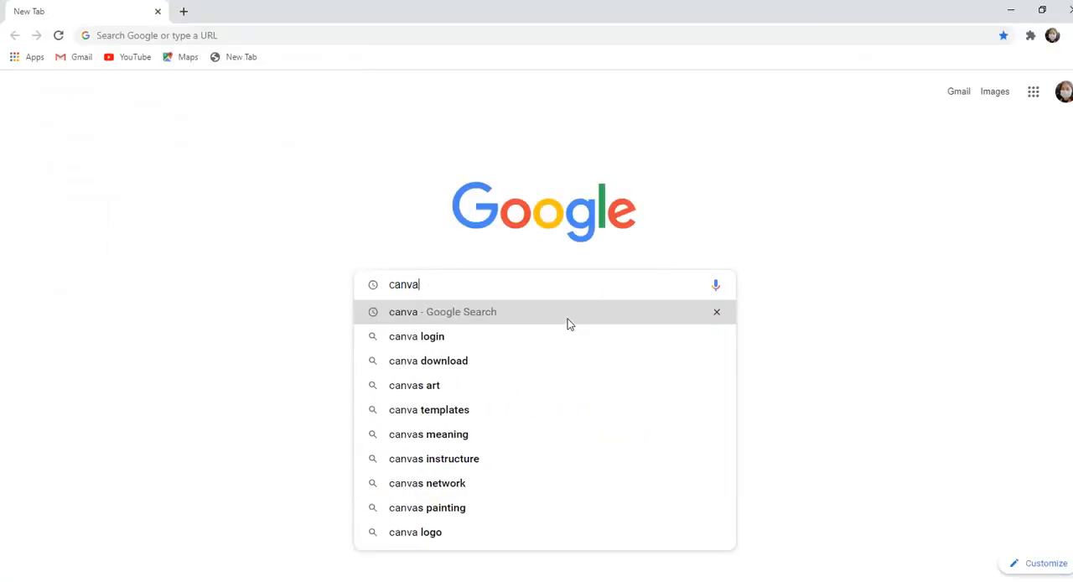
type(".mn")
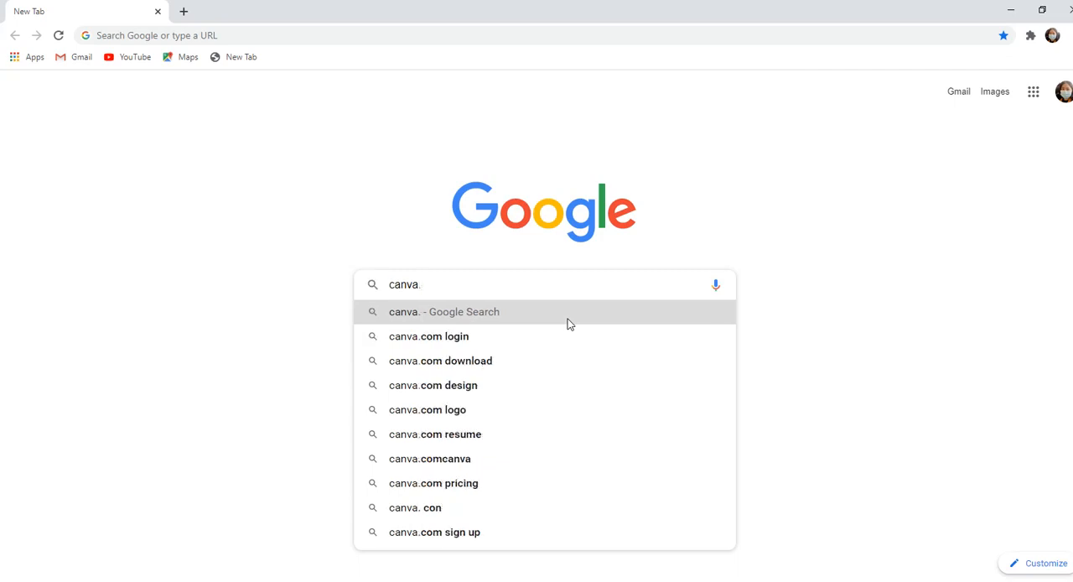
key("BackSpace")
key("BackSpace")
type("caom")
key("Return")
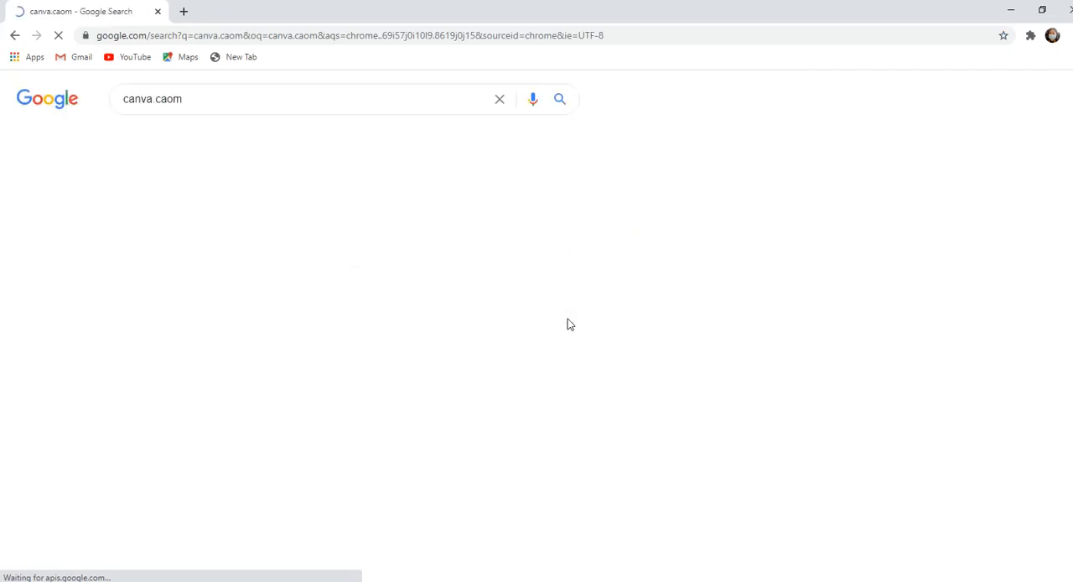
- Shorten the search query to "canva", rerun the search and open the Canva.com result
left_click(172, 99)
key("BackSpace")
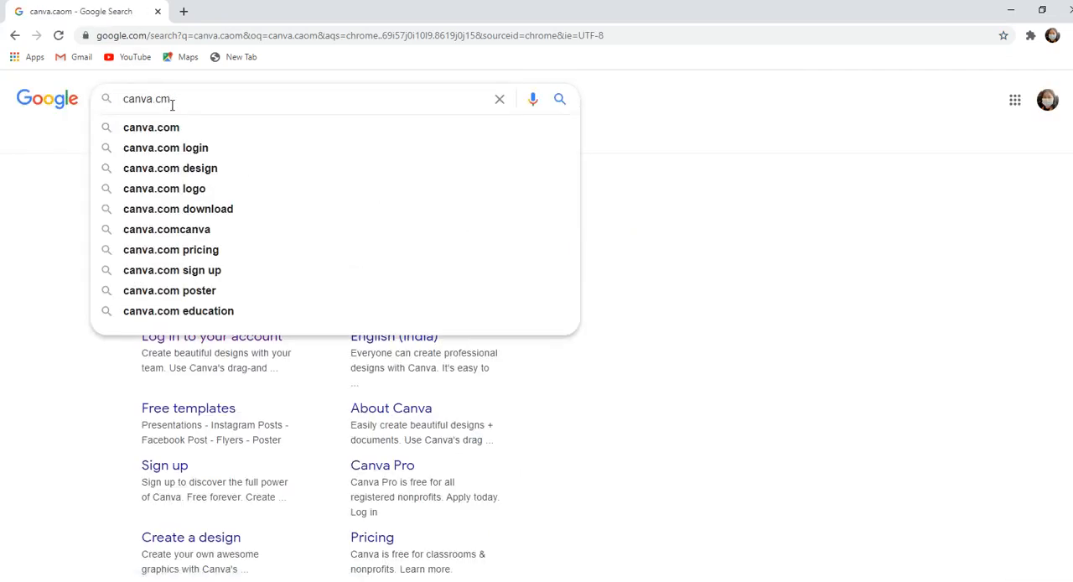
key("BackSpace")
key("BackSpace")
key("BackSpace")
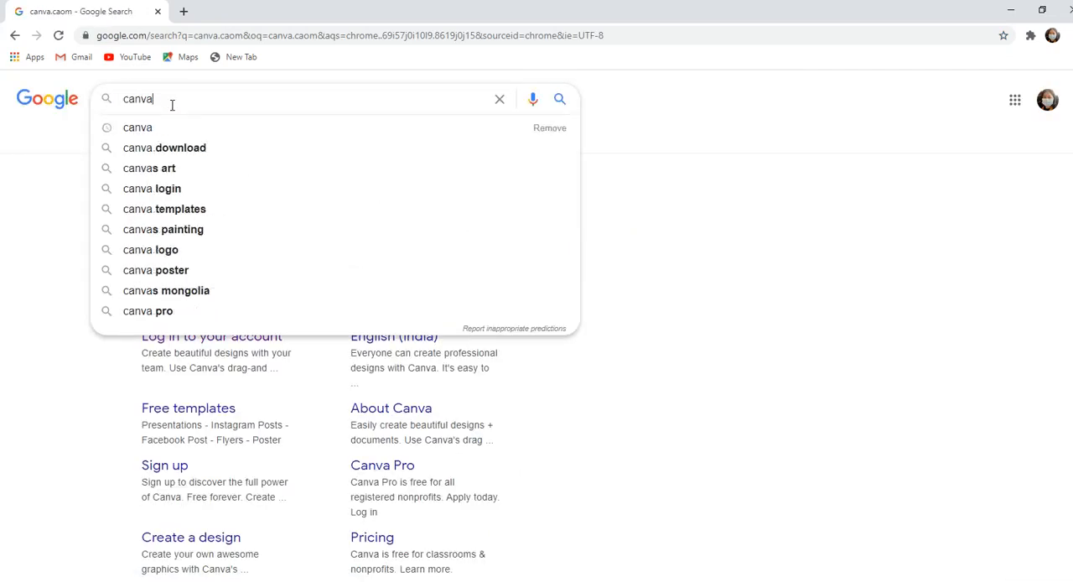
key("Return")
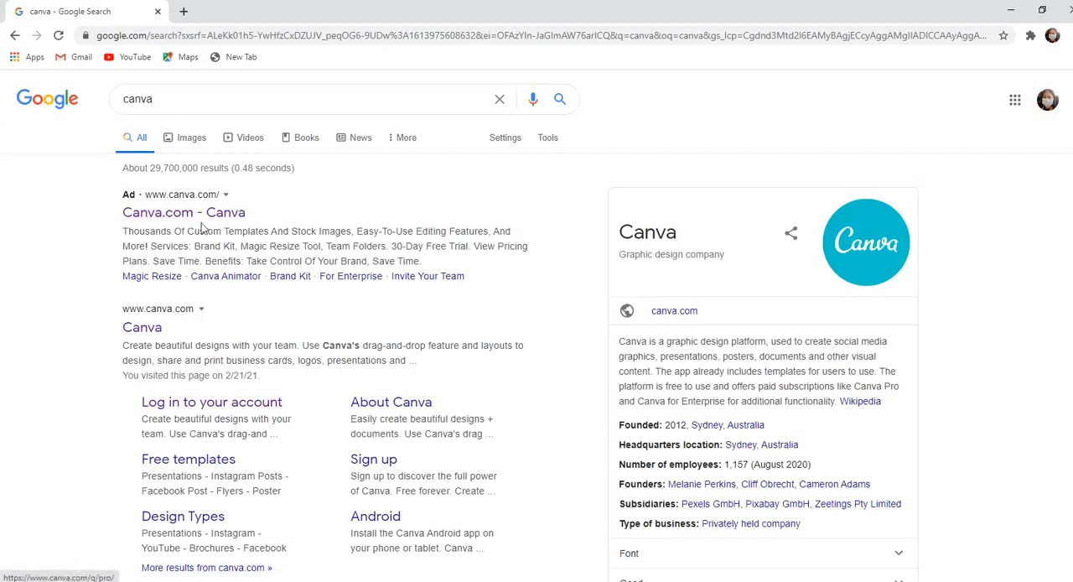
left_click(228, 216)
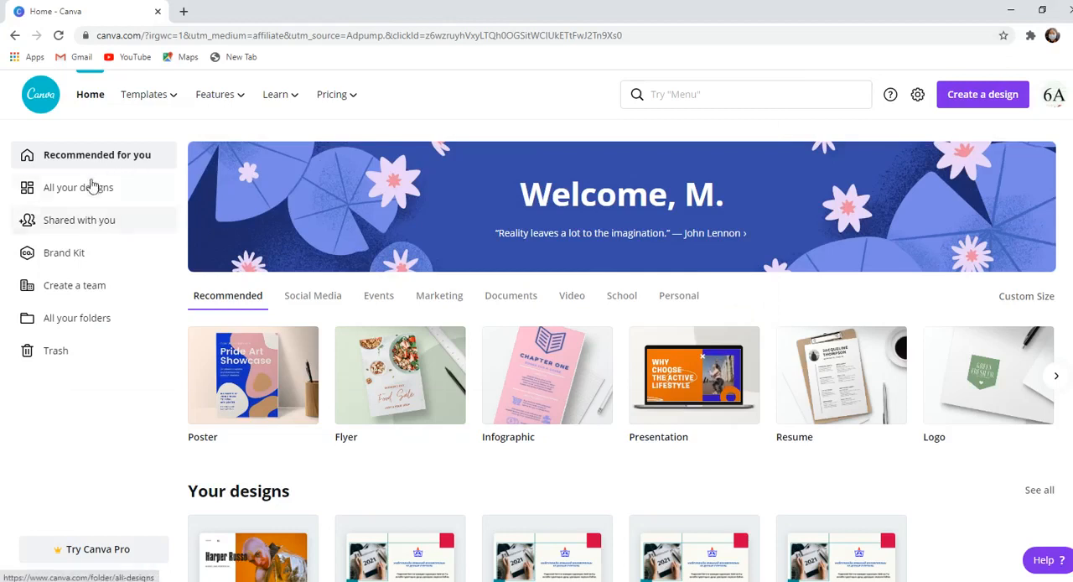
- Look over the template and learning categories offered on the site and return to the Canva home page
mouse_move(130, 111)
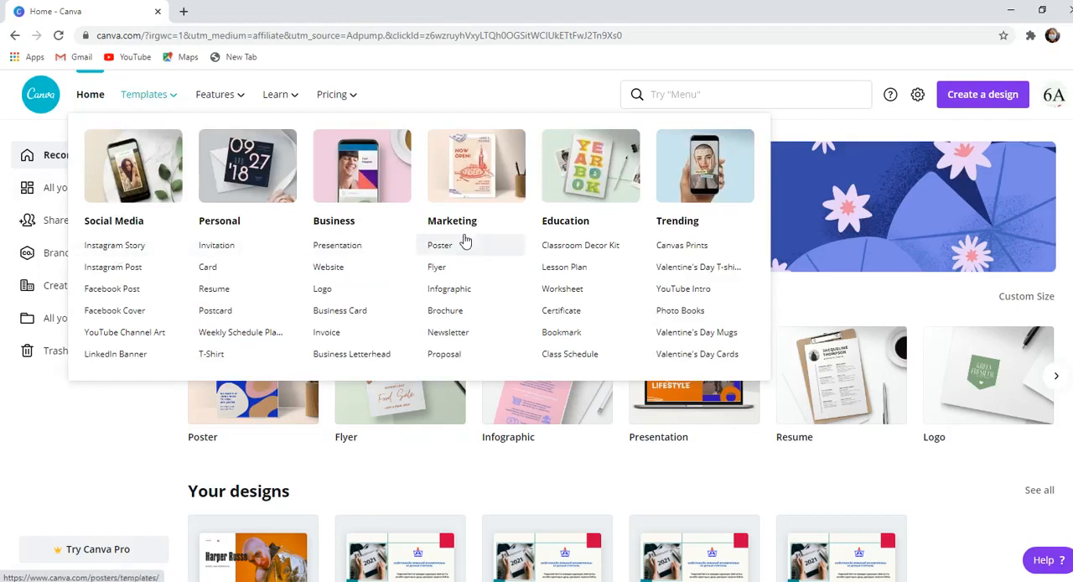
mouse_move(279, 96)
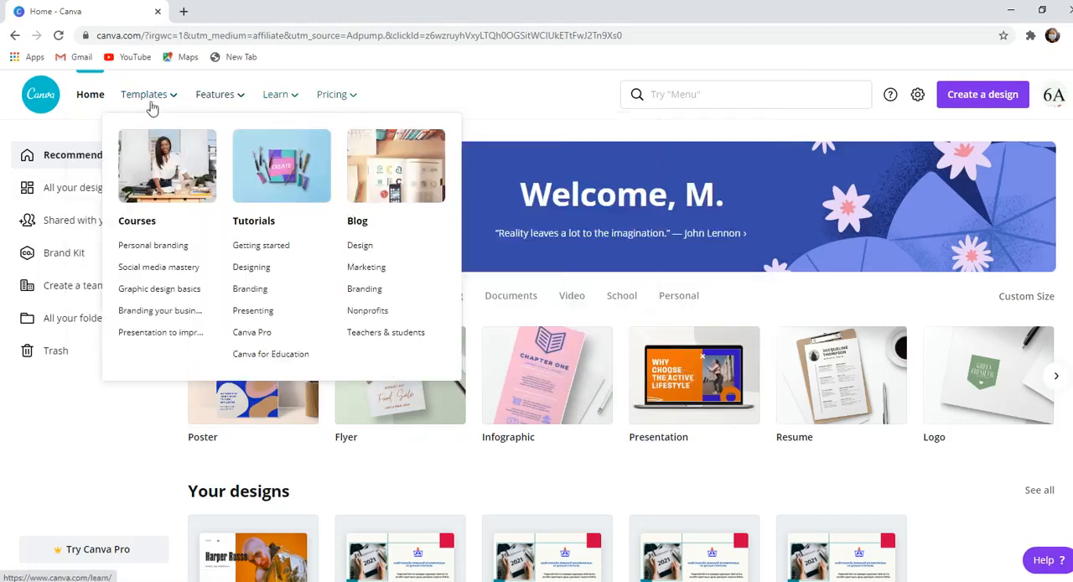
left_click(104, 99)
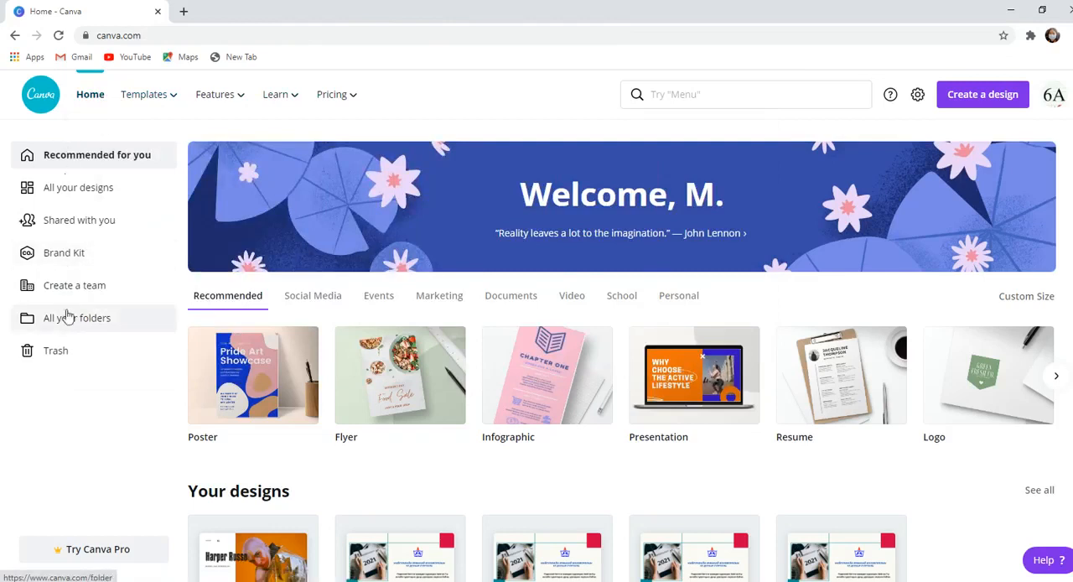
- Look through all your own designs and view the designs shared with you
left_click(75, 192)
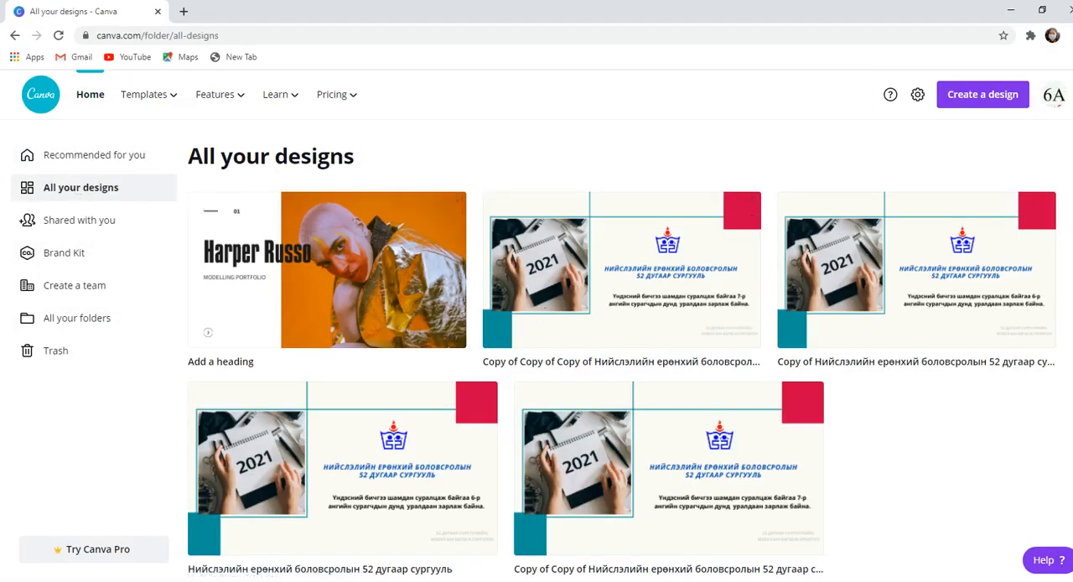
scroll(622, 348, "down", 1)
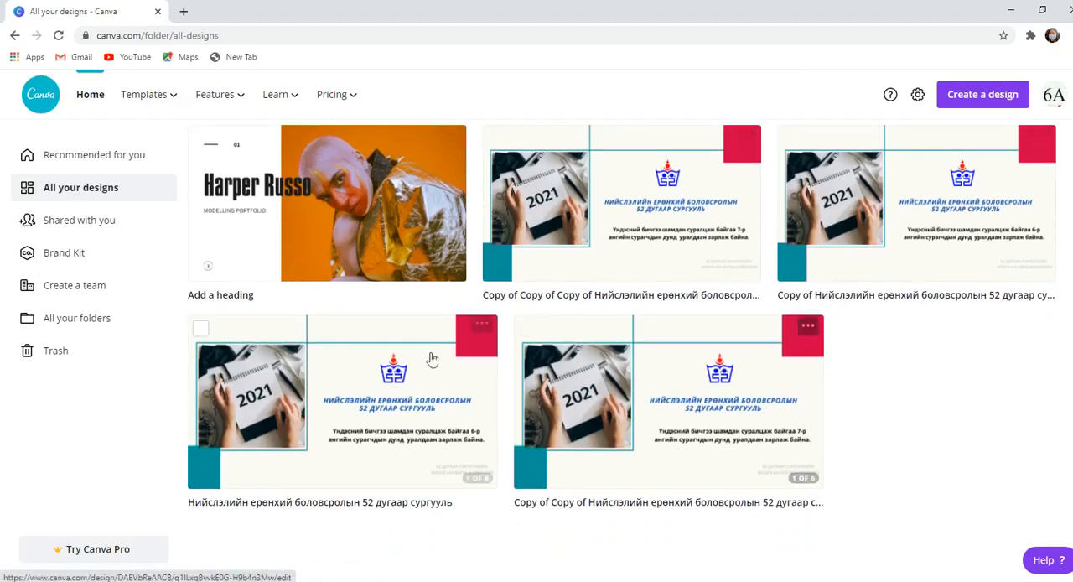
left_click(92, 227)
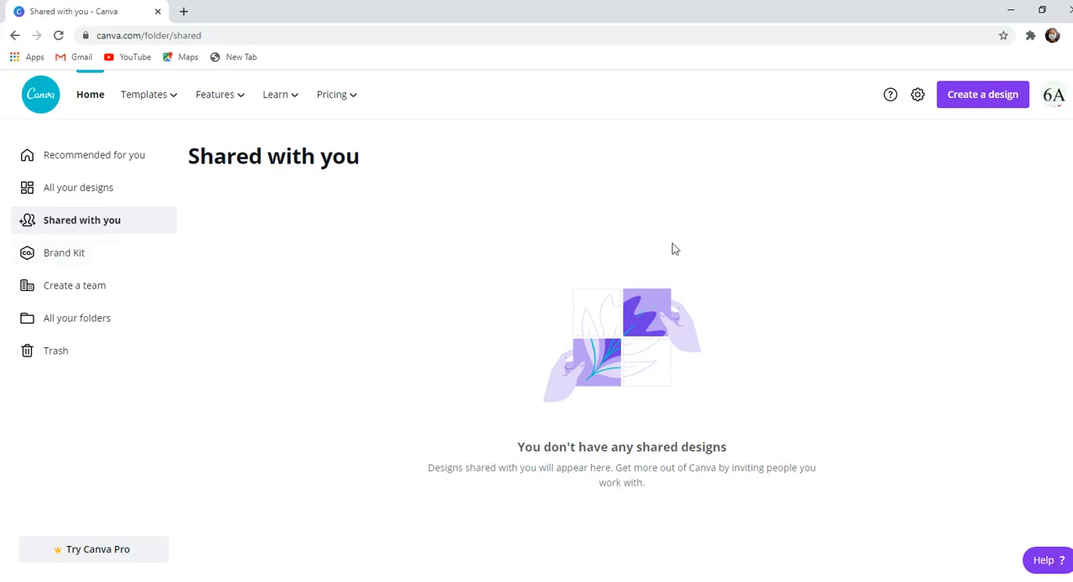
- Examine the Brand Kit and try to add a brand logo, dismissing the Canva Pro trial offer
left_click(48, 256)
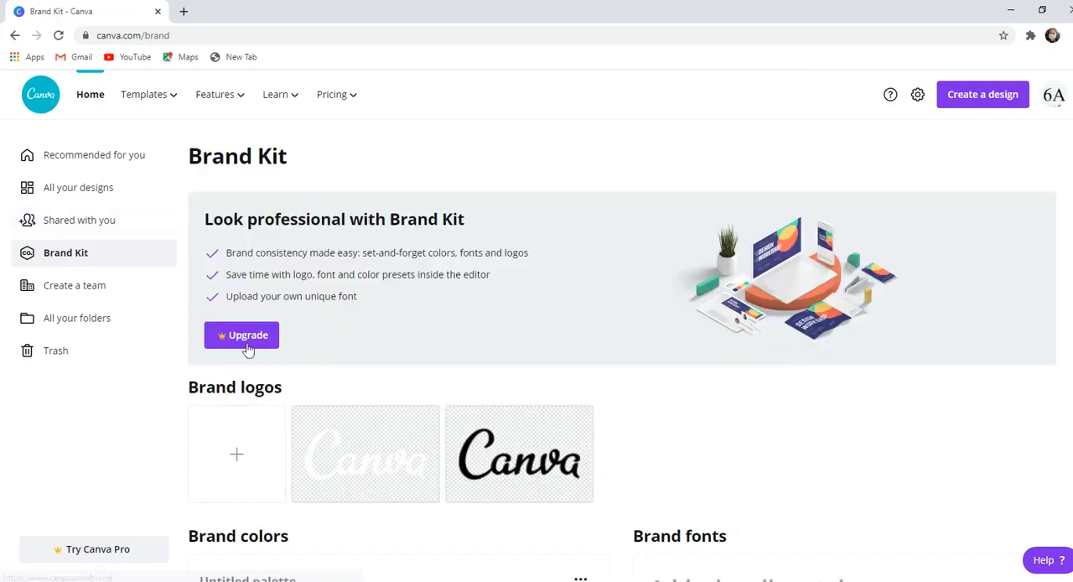
scroll(610, 327, "down", 2)
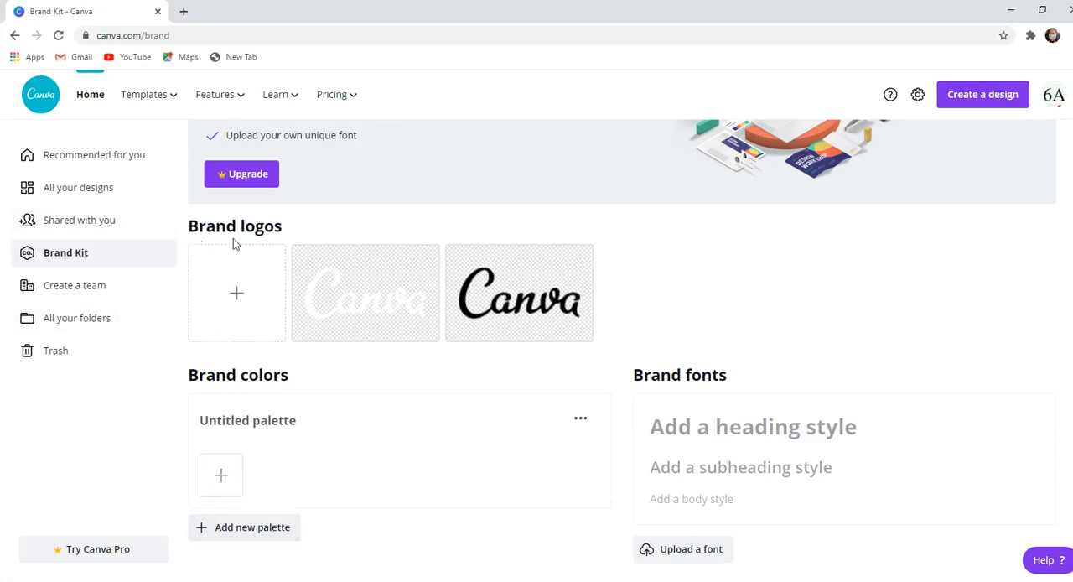
left_click(235, 293)
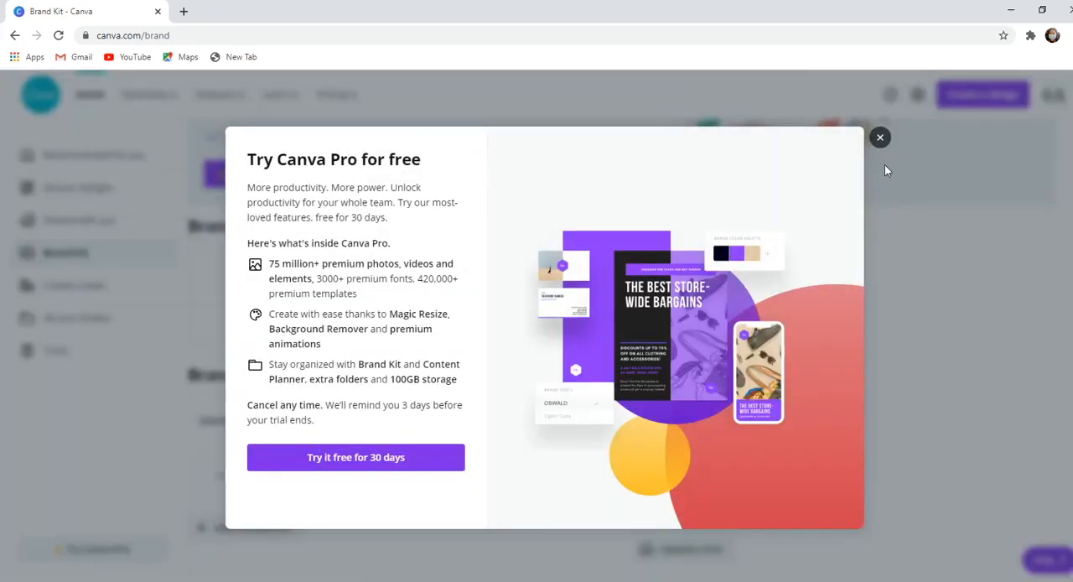
left_click(880, 137)
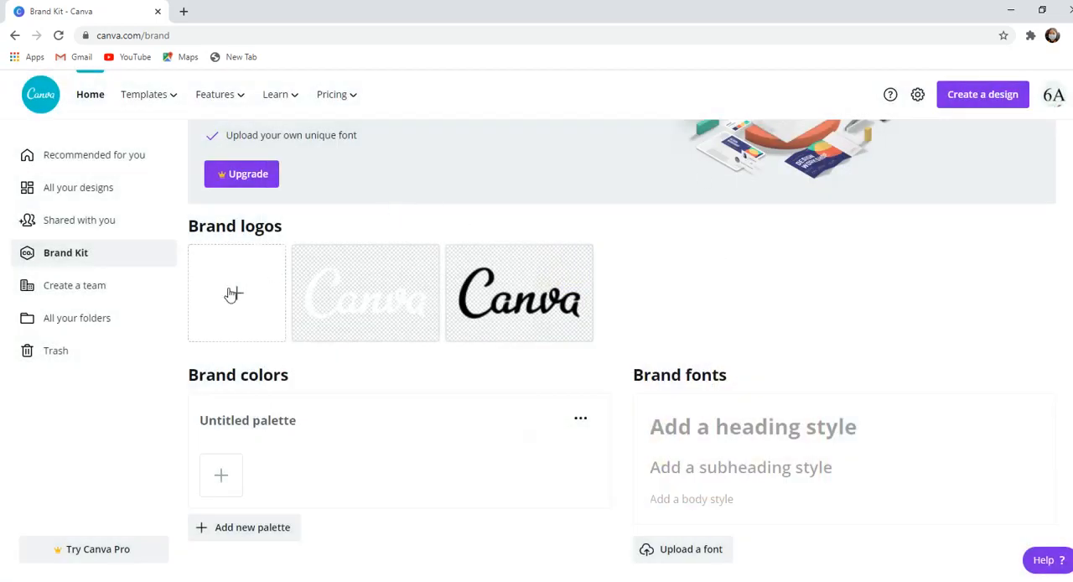
left_click(233, 293)
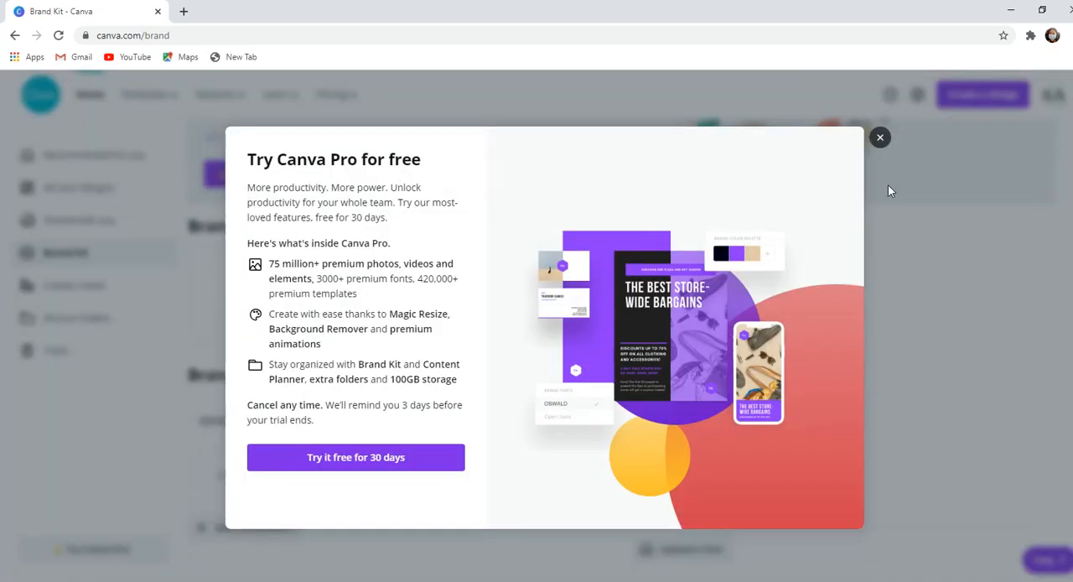
left_click(880, 139)
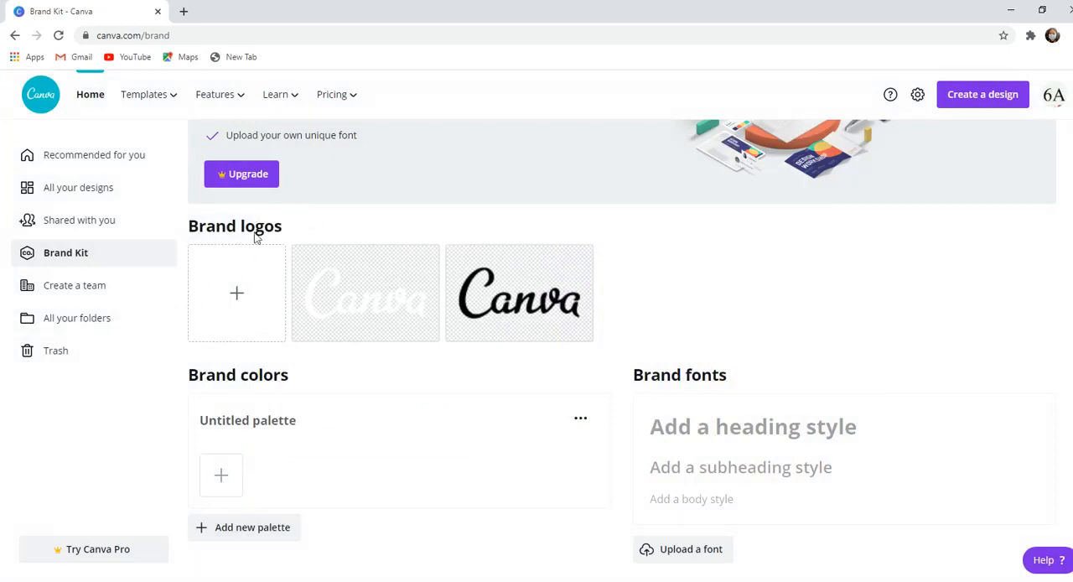
- View the team creation form, close it without creating a team, and open the overview of all your folders
left_click(90, 285)
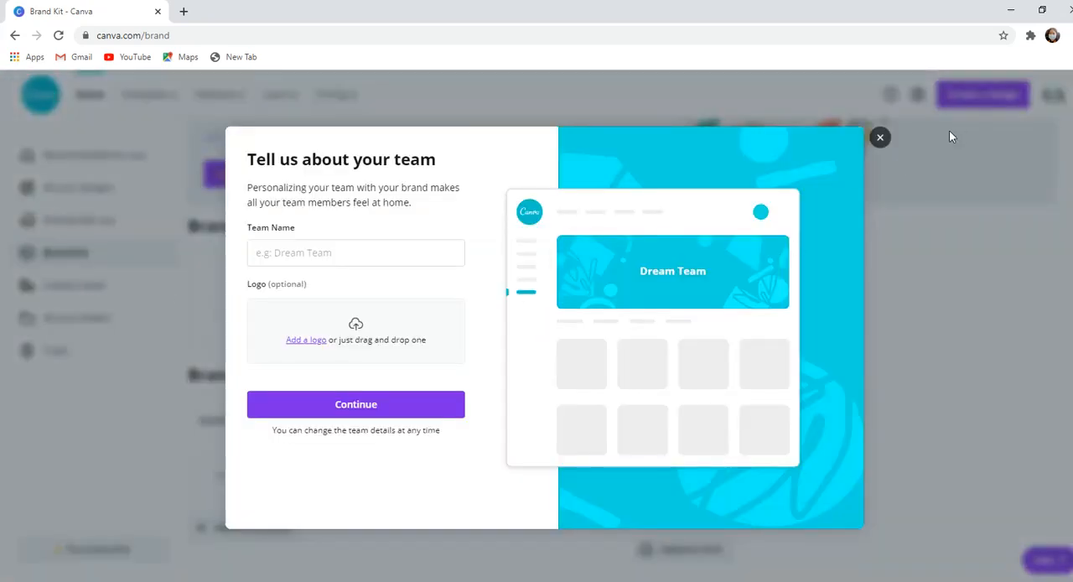
left_click(880, 138)
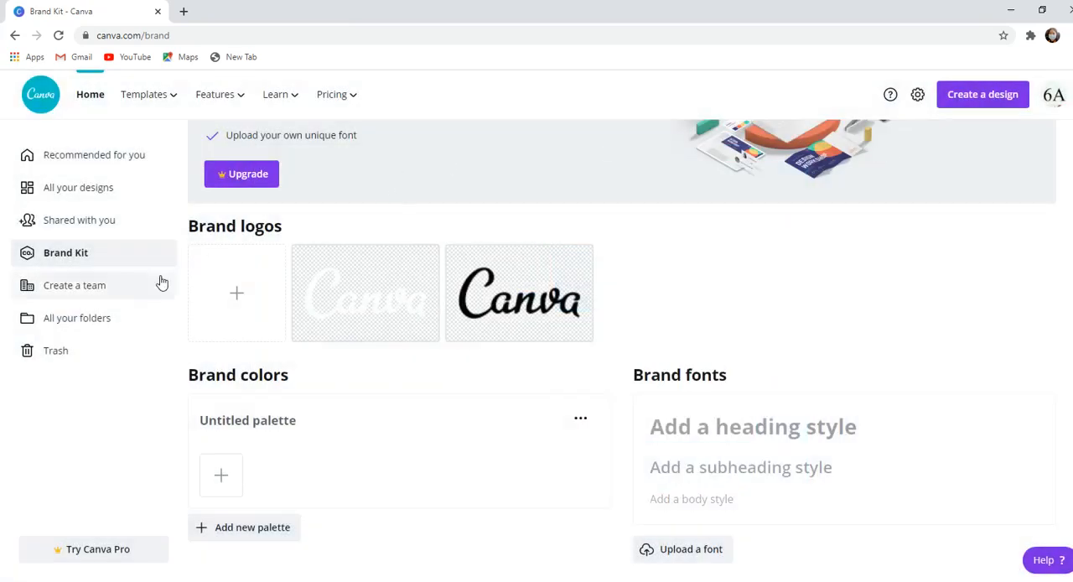
left_click(89, 325)
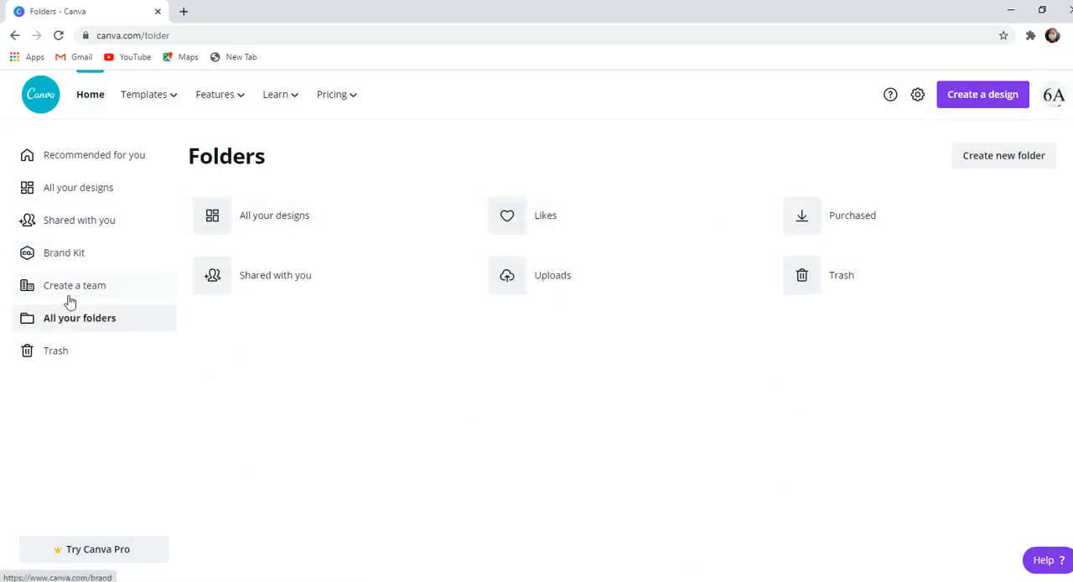
- Open the templates page and browse its Marketing and School categories through to the Mind Maps templates
left_click(155, 97)
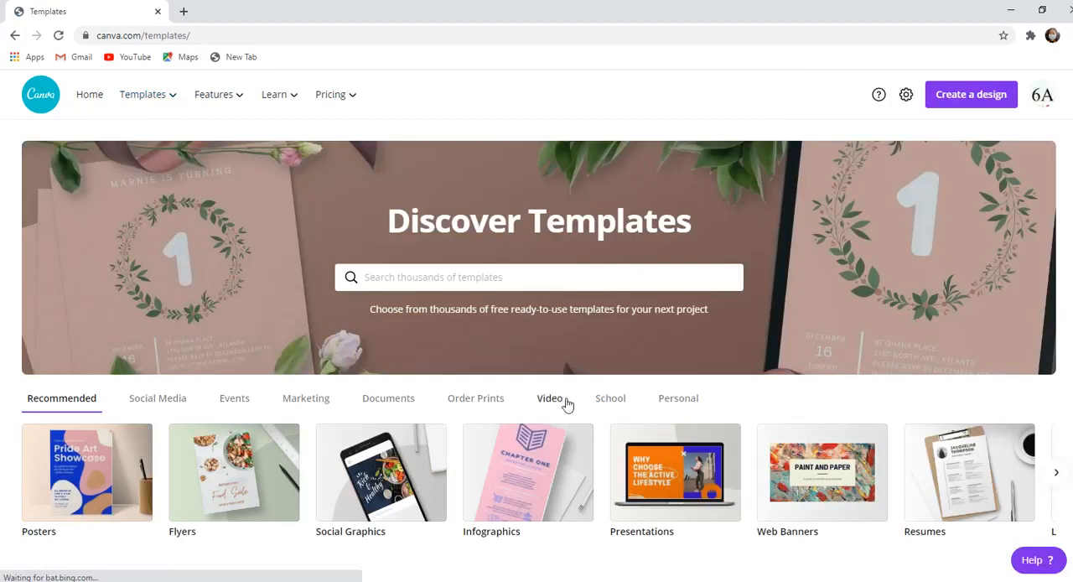
scroll(659, 210, "down", 3)
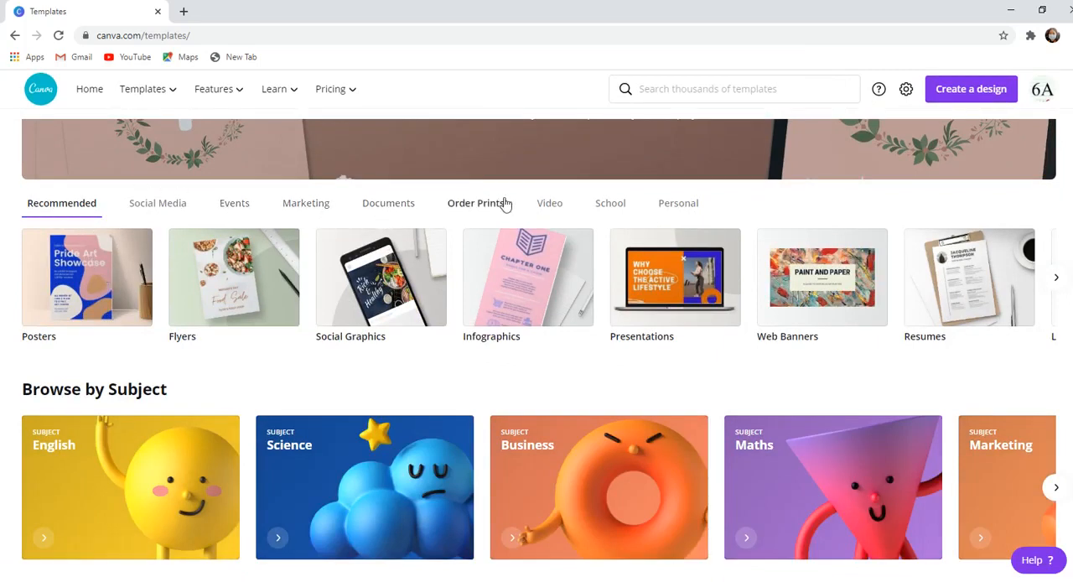
left_click(302, 215)
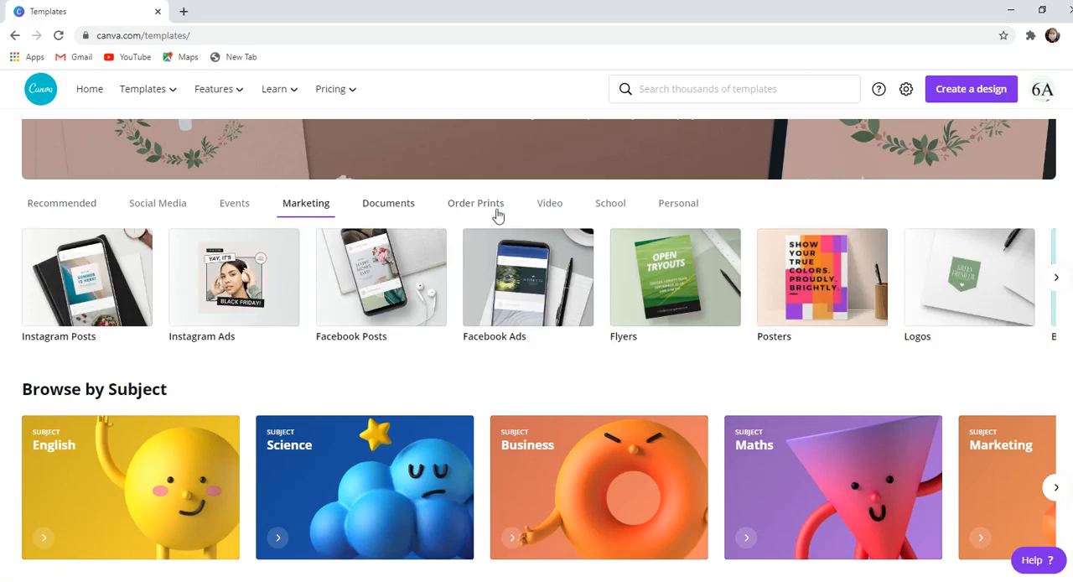
left_click(612, 215)
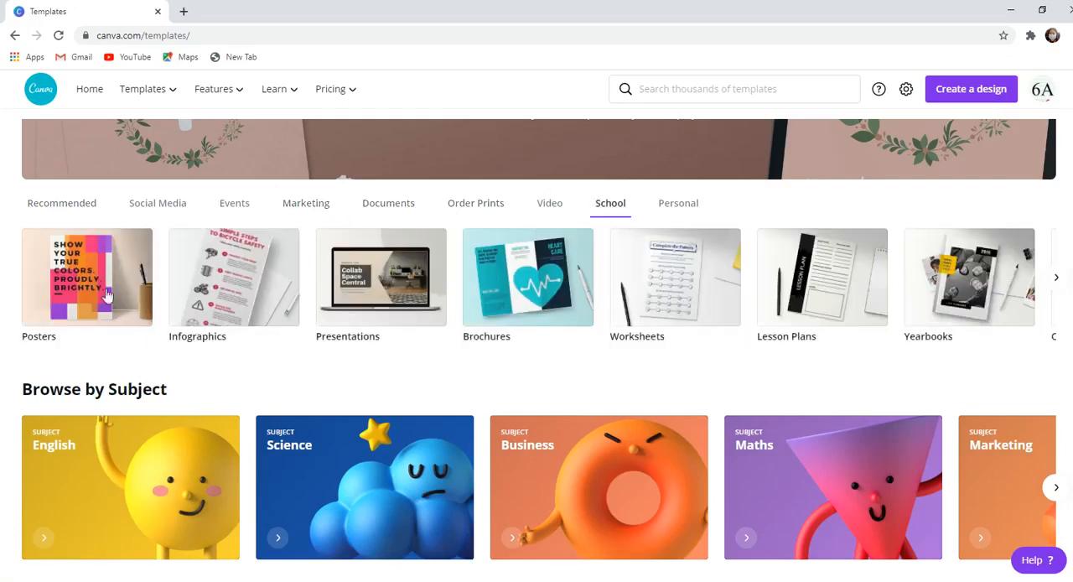
left_click(1057, 278)
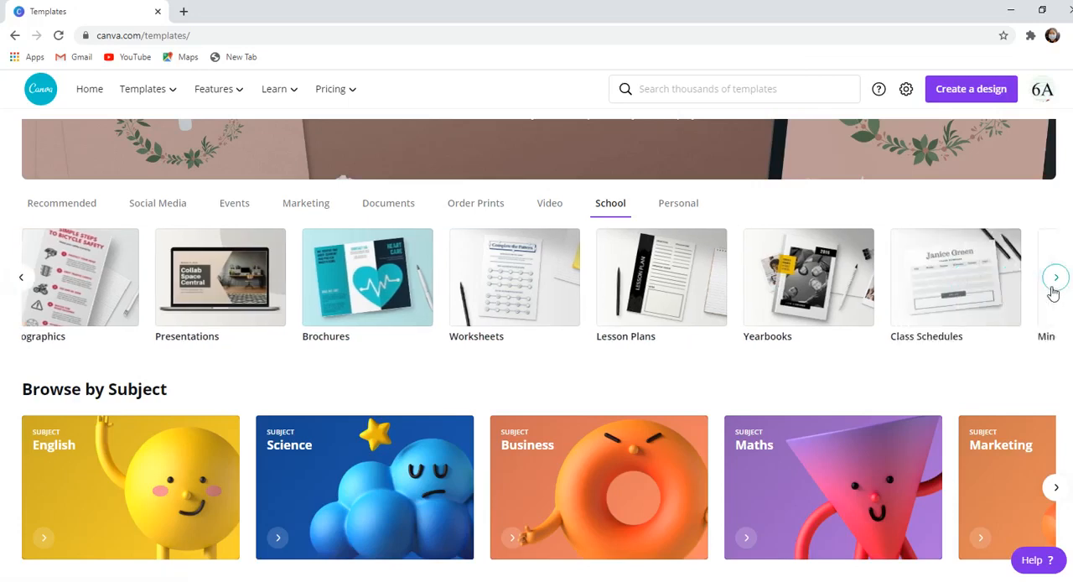
left_click(1052, 293)
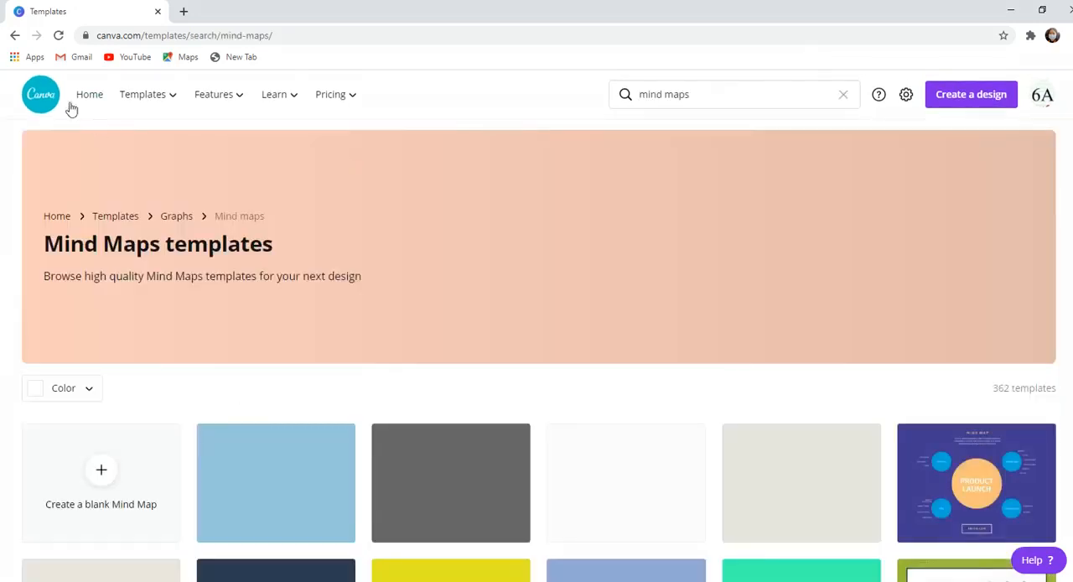
- Return to the main templates page and browse its subjects, classroom decor kits and presentation templates
left_click(15, 37)
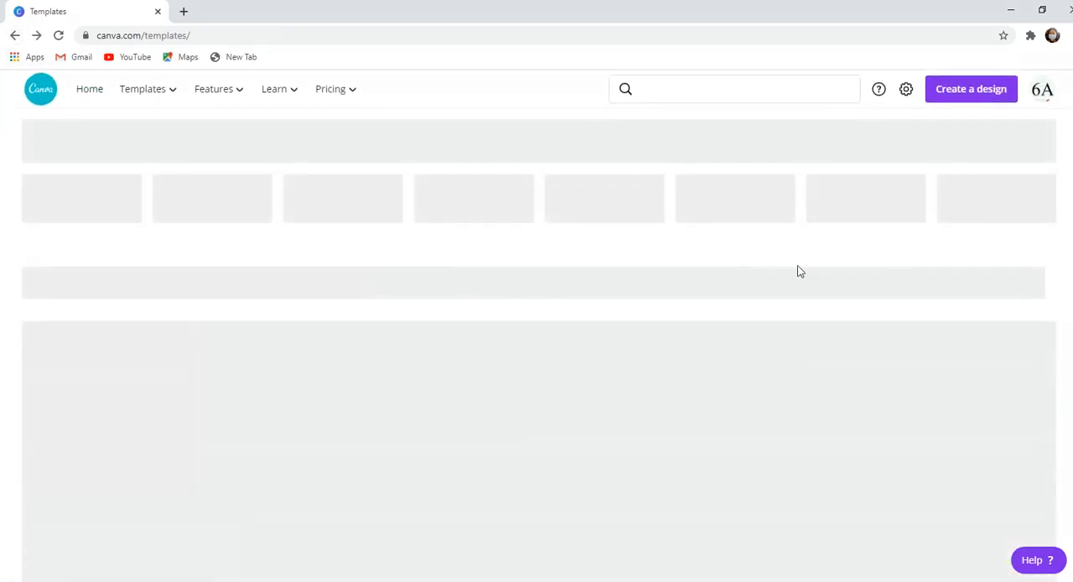
scroll(537, 336, "down", 5)
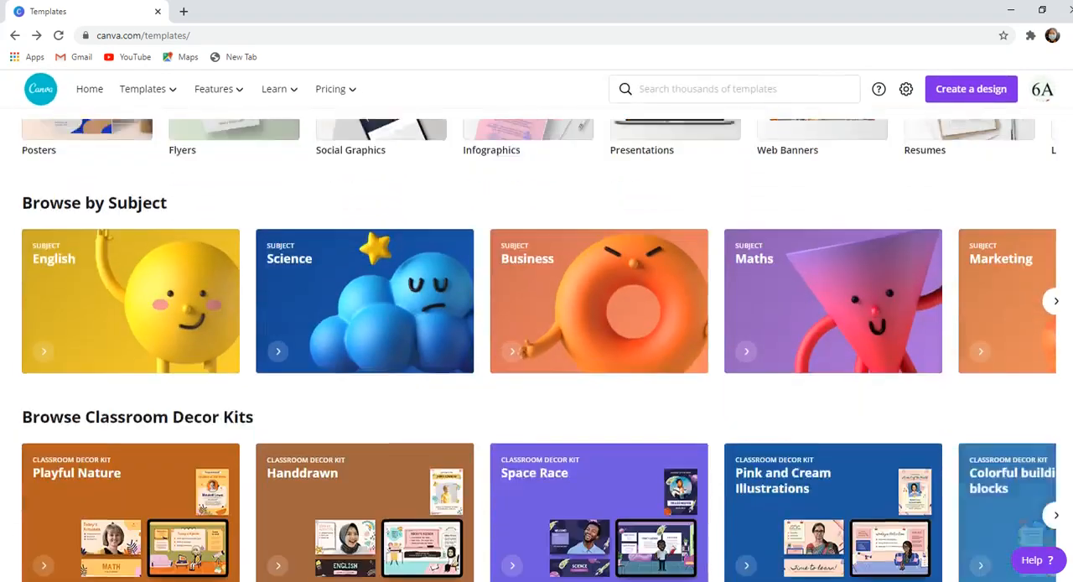
scroll(539, 350, "down", 3)
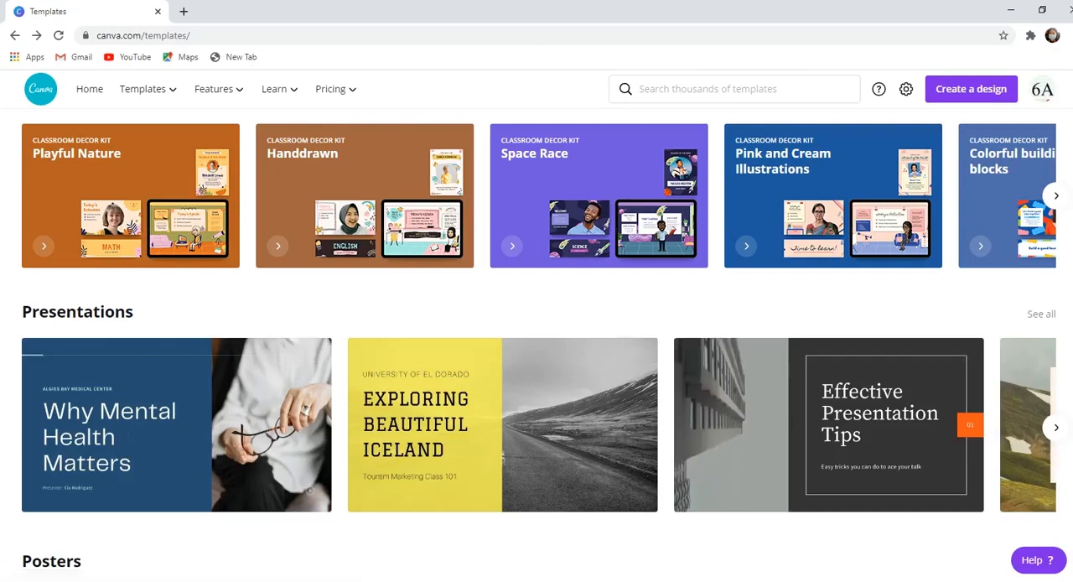
- Examine the template rows on the templates page, from Presentations and Posters through social media and logos to A4 Documents
scroll(539, 349, "up", 2)
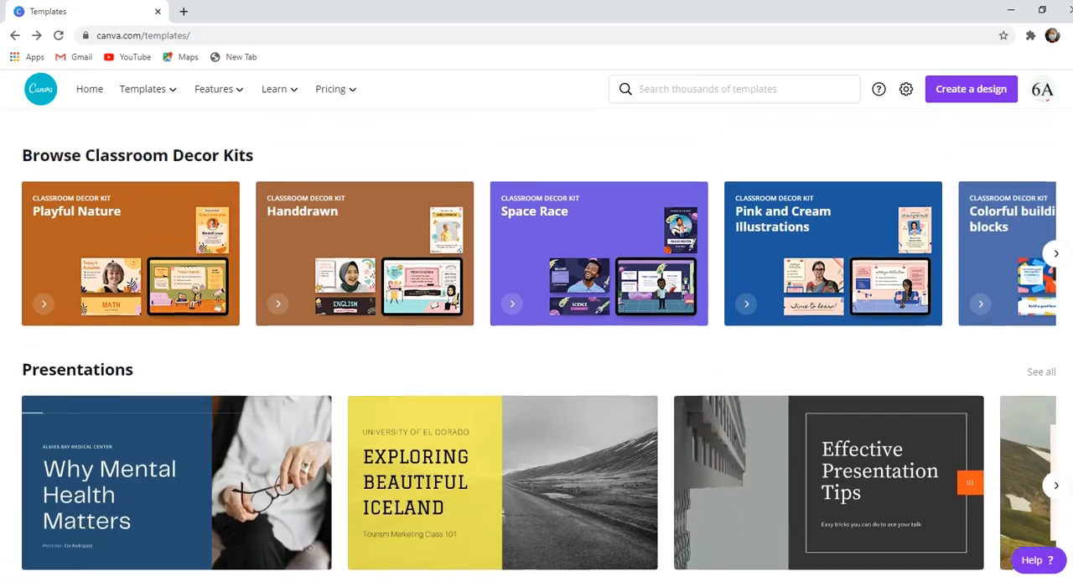
scroll(539, 349, "down", 2)
scroll(611, 224, "down", 1)
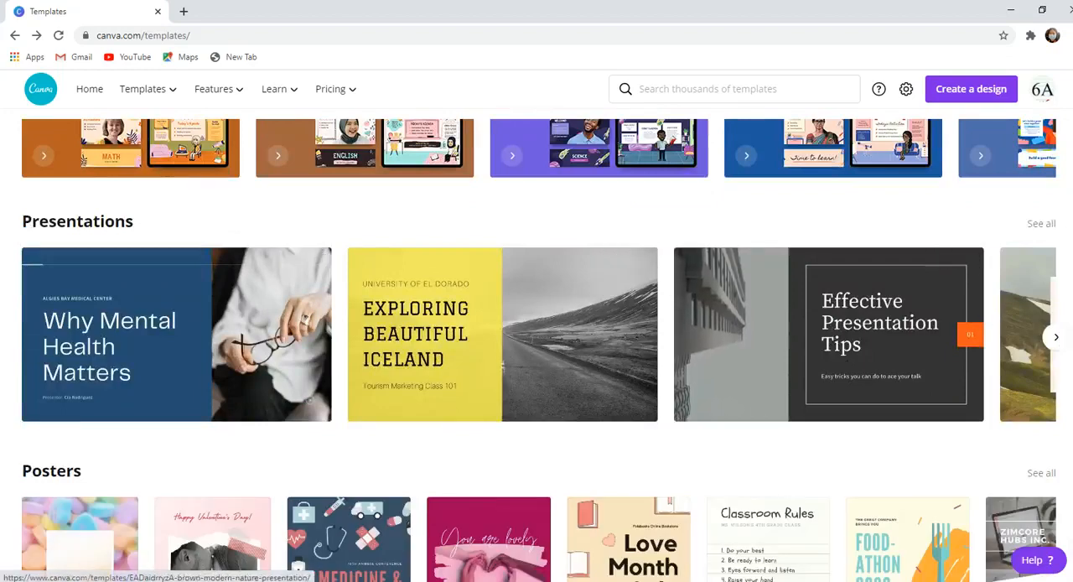
scroll(994, 318, "down", 2)
scroll(541, 350, "down", 2)
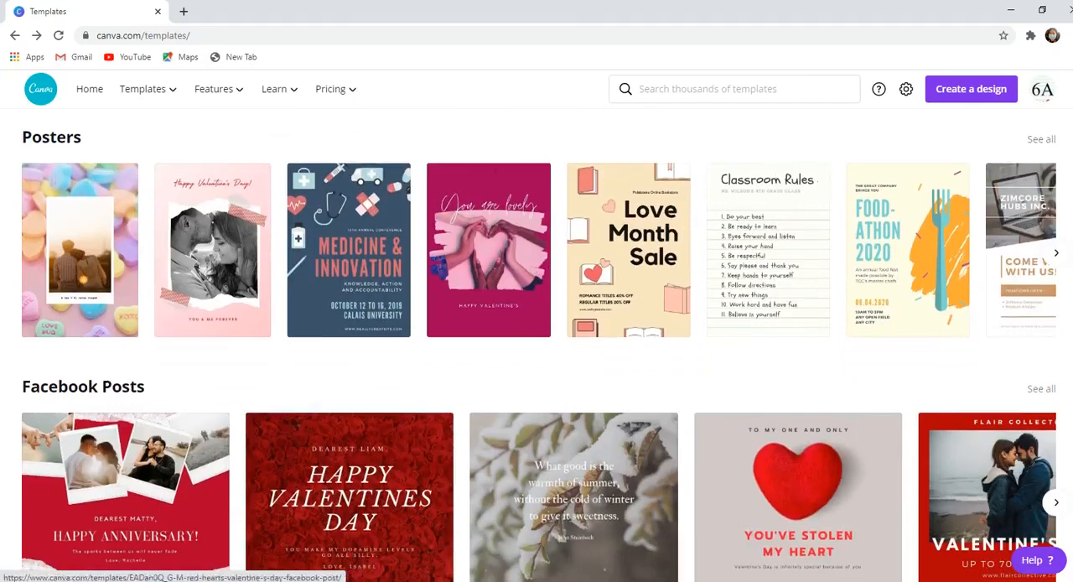
scroll(610, 417, "down", 5)
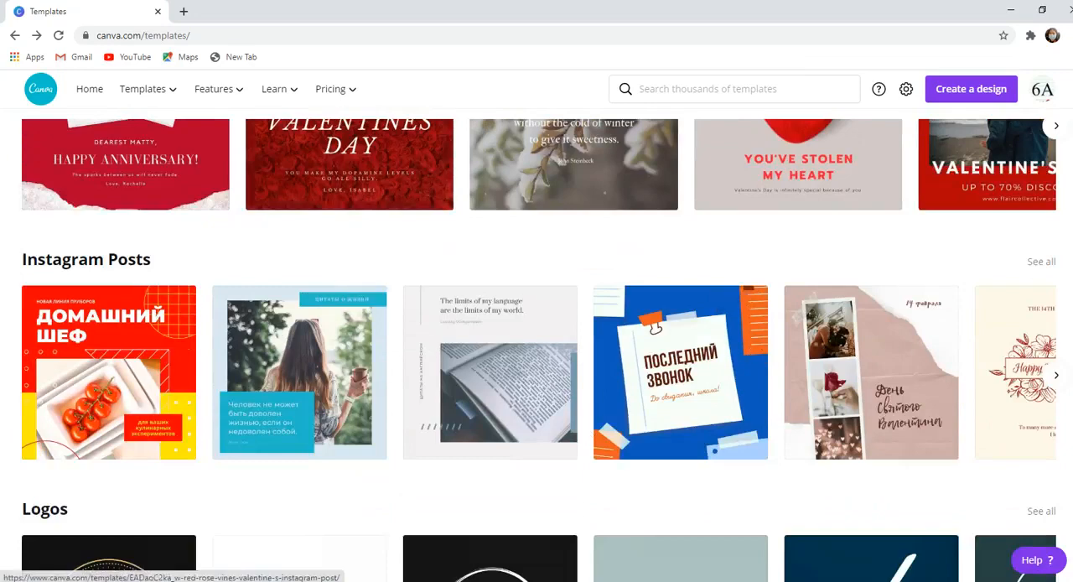
scroll(537, 350, "down", 4)
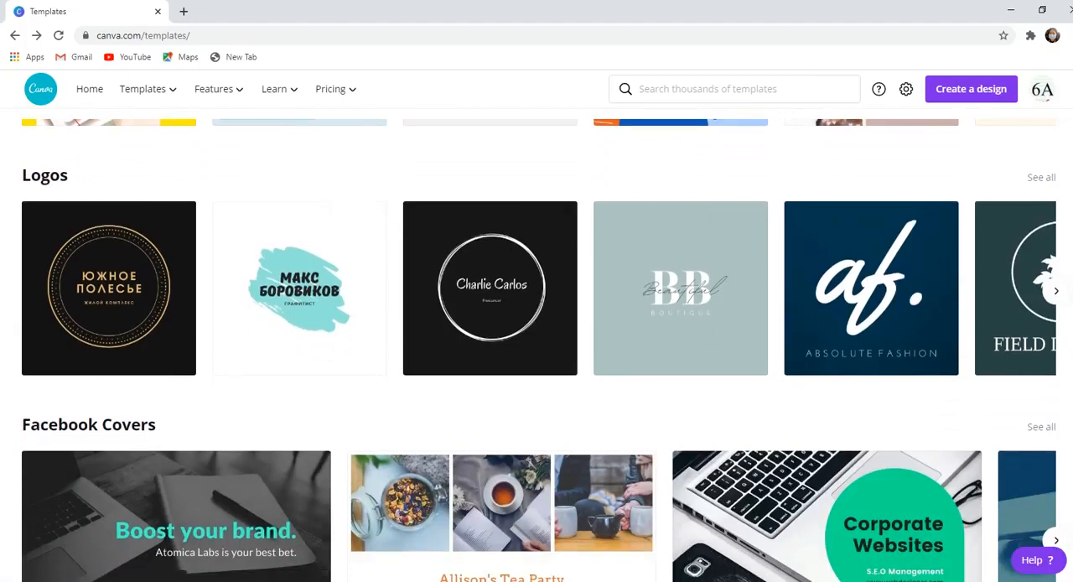
scroll(364, 305, "down", 3)
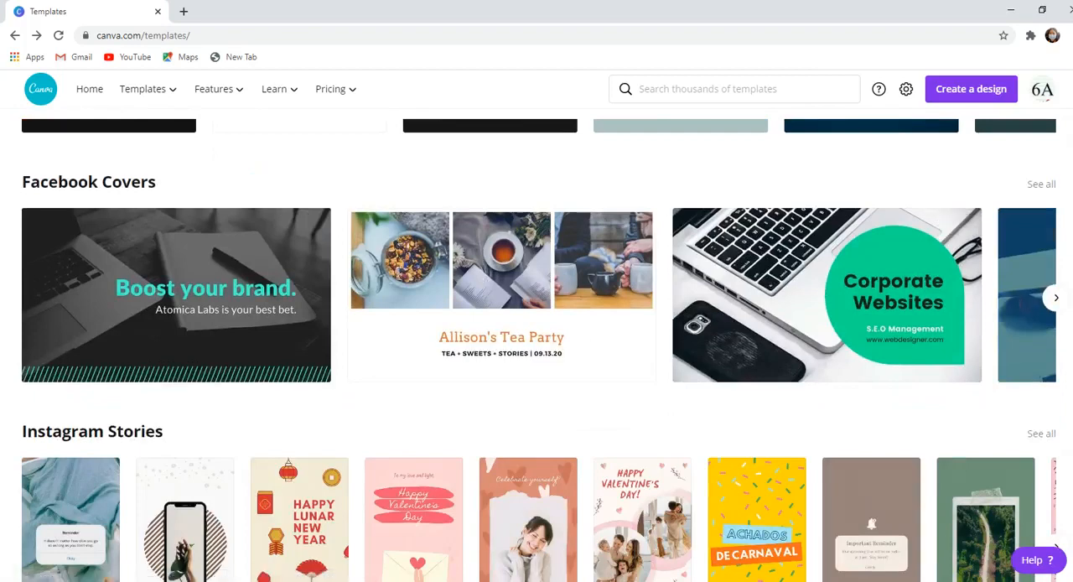
scroll(59, 400, "down", 2)
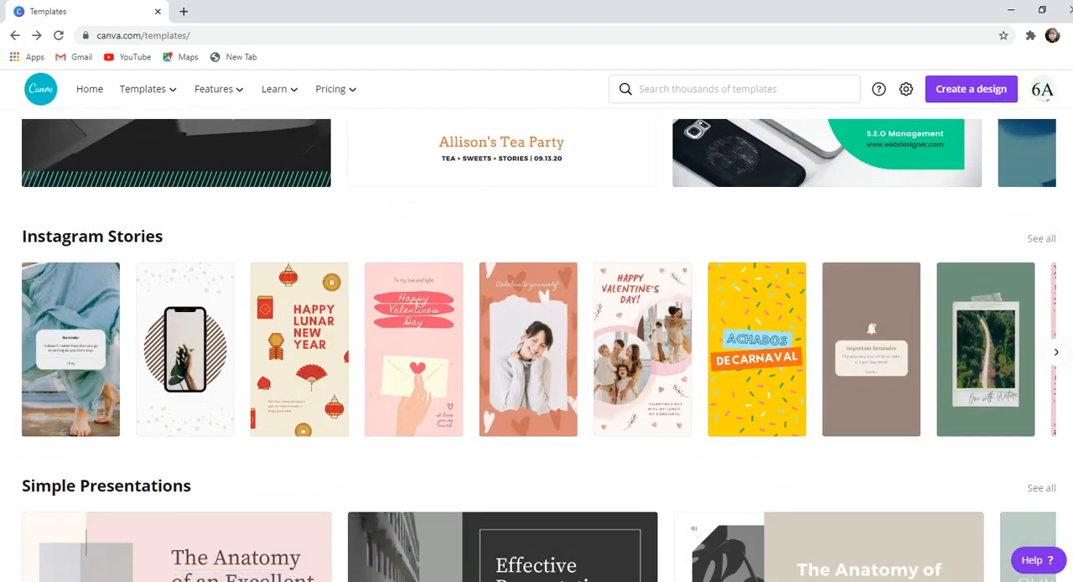
scroll(448, 396, "down", 3)
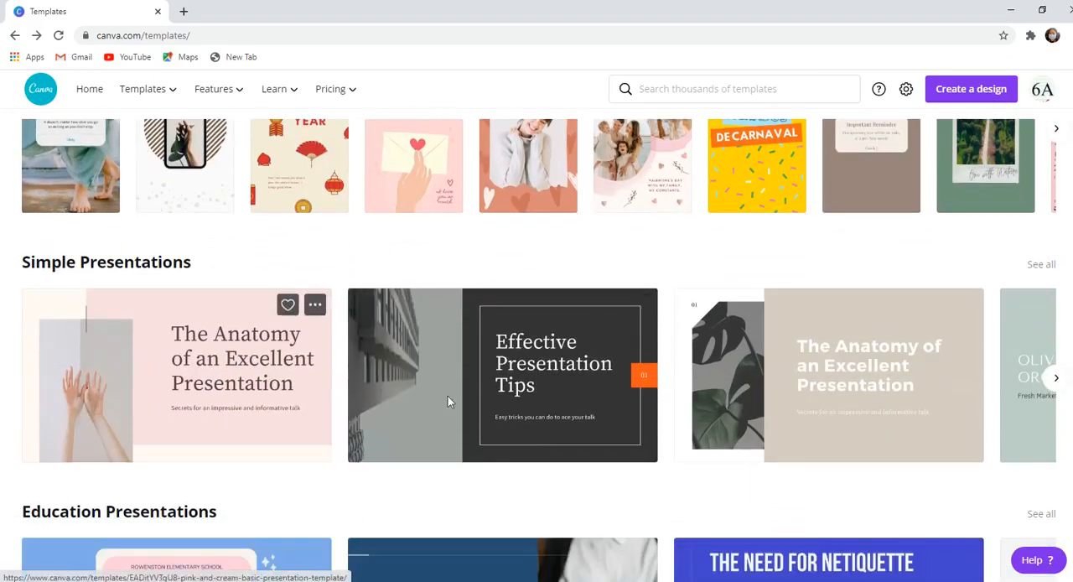
scroll(447, 395, "down", 1)
scroll(592, 383, "down", 4)
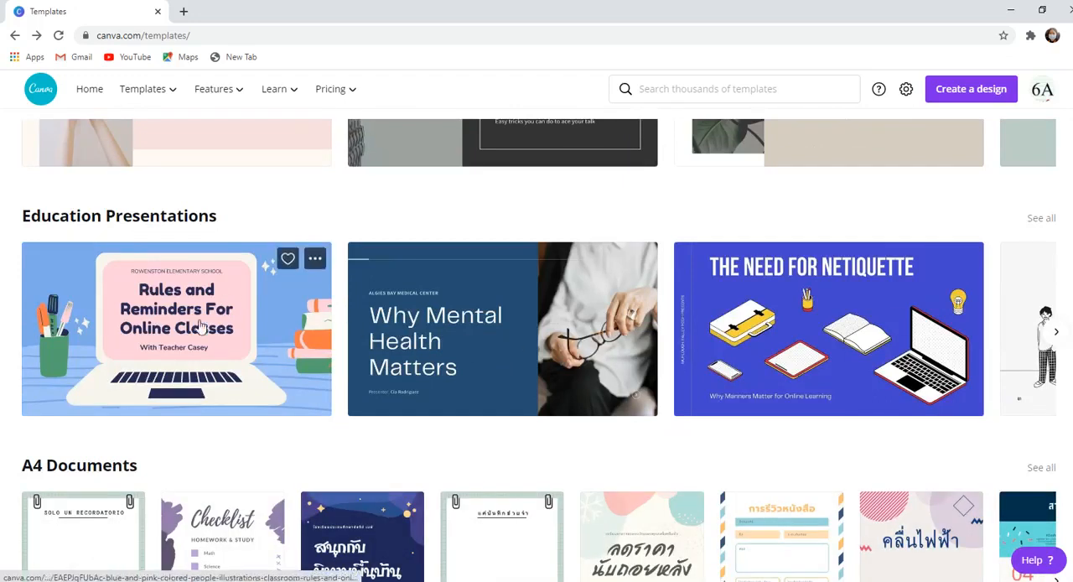
scroll(504, 461, "down", 2)
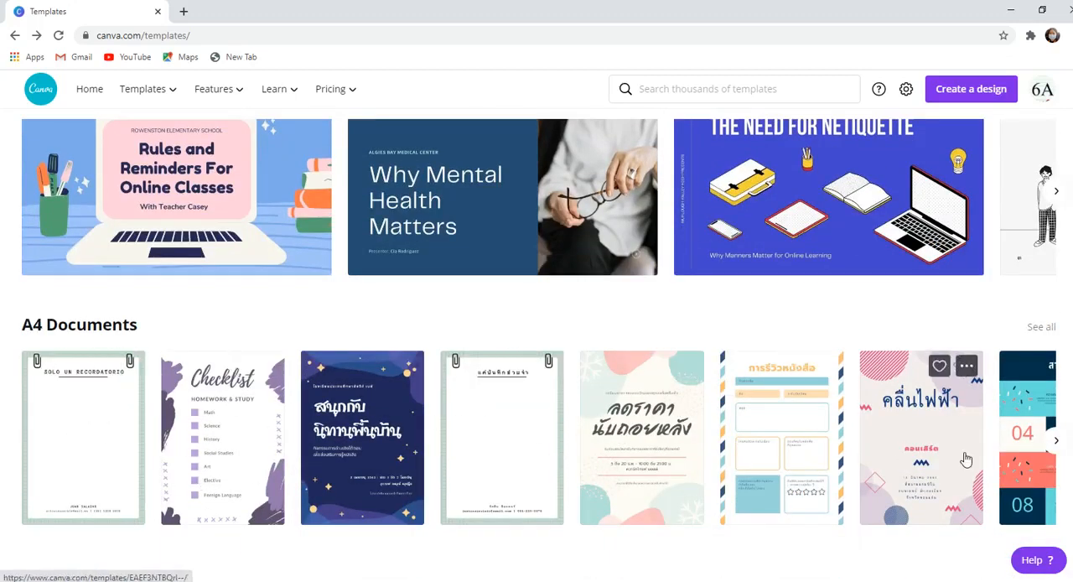
- Open the full A4 Documents template listing and return to the main templates page
left_click(1054, 443)
left_click(1048, 457)
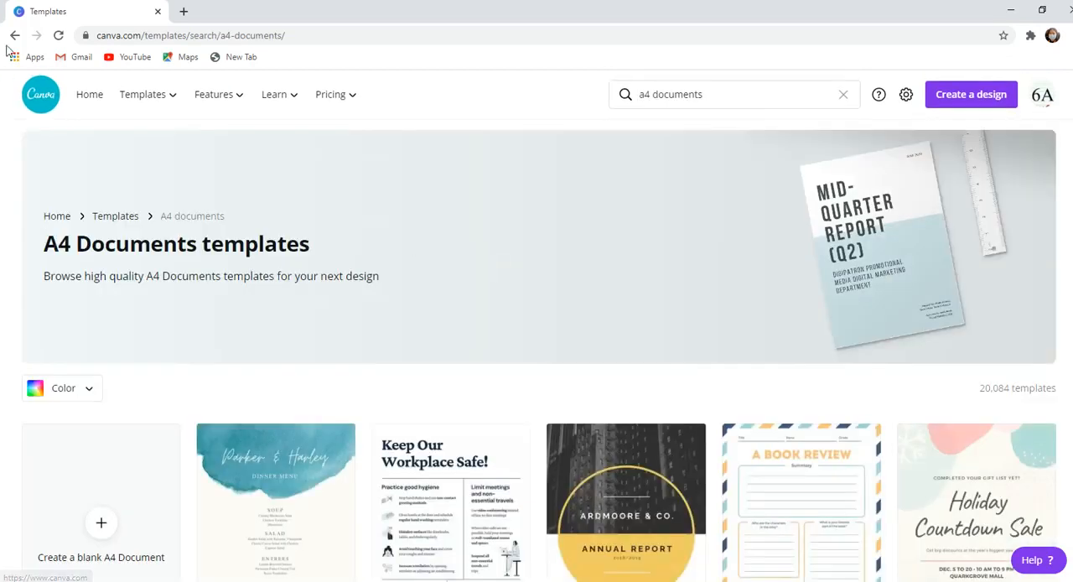
left_click(14, 35)
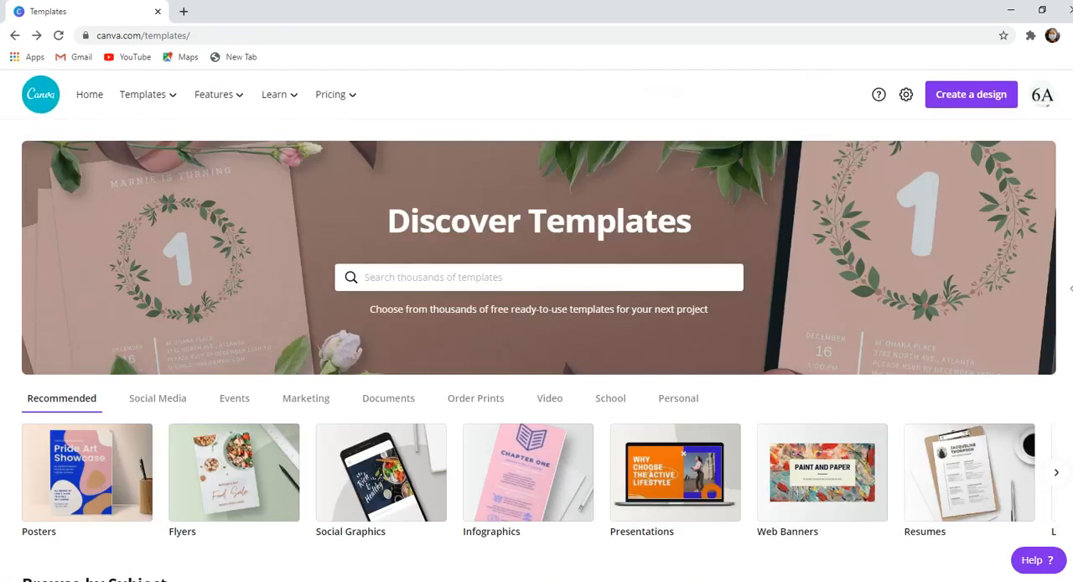
- Create a design from the "Why Mental Health Matters" template among the Presentations
scroll(537, 335, "down", 8)
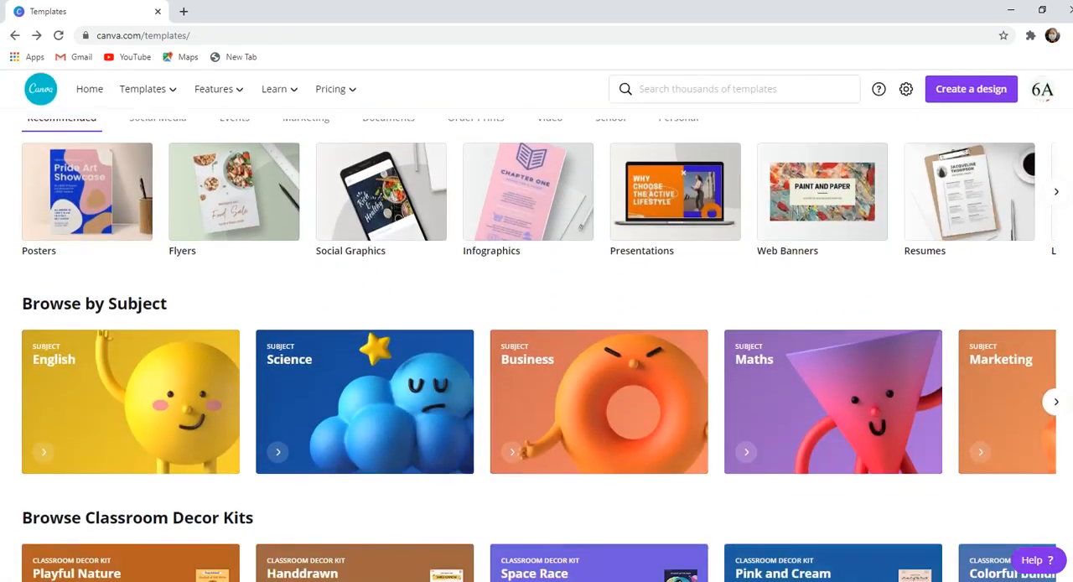
scroll(233, 301, "down", 3)
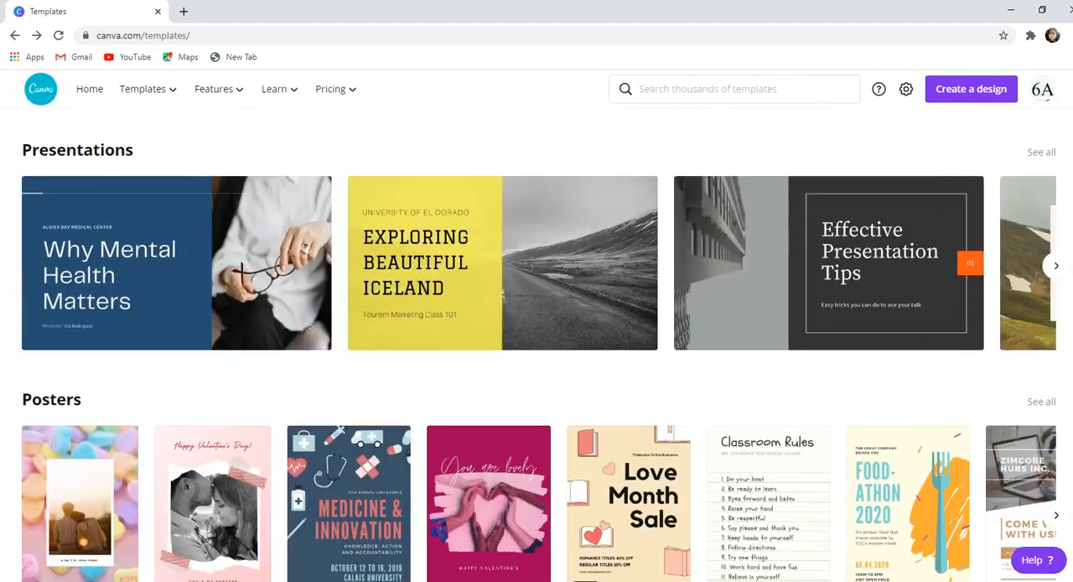
left_click(233, 300)
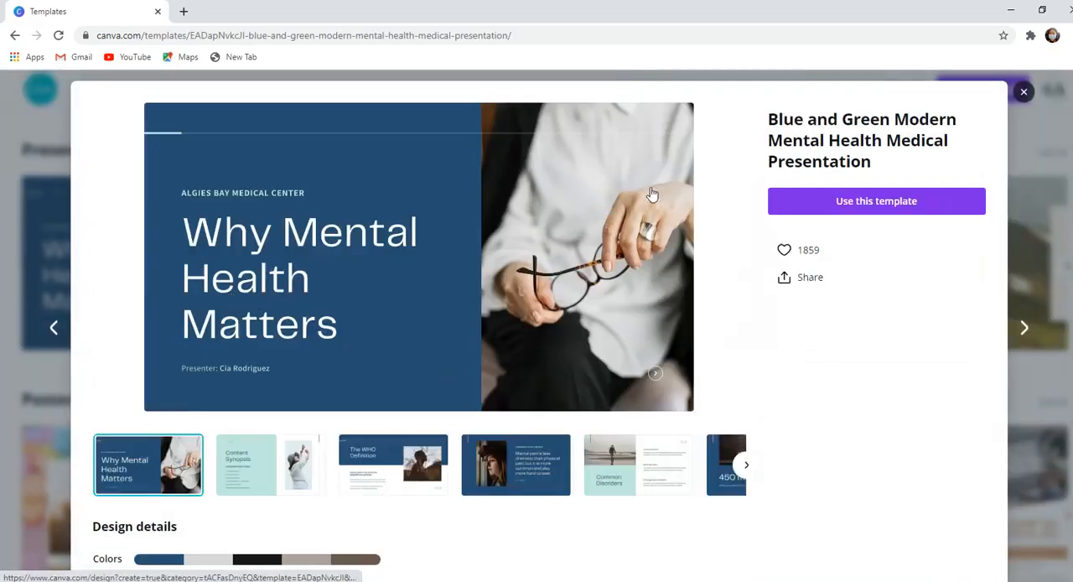
left_click(890, 205)
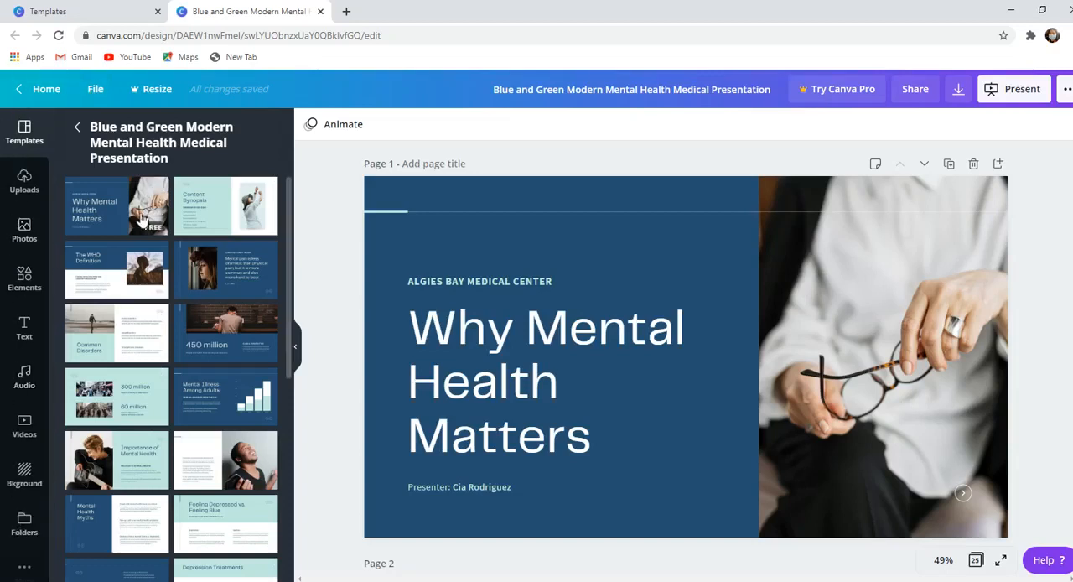
- Try several of the template's layouts on page 1, including Content Synopsis, ending with the "Why Mental Health Matters" title layout
left_click(273, 210)
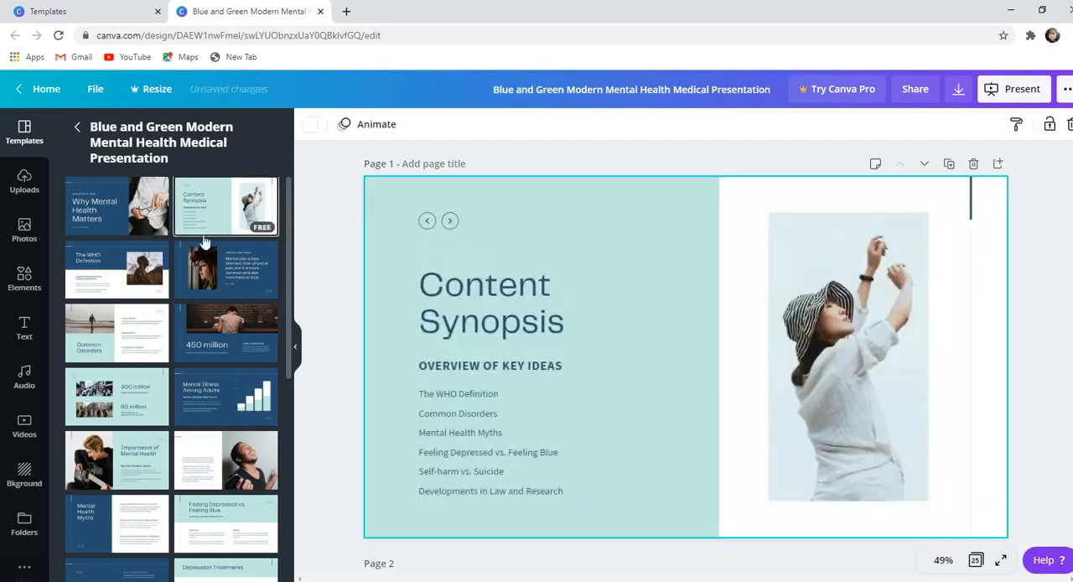
left_click(142, 285)
left_click(216, 277)
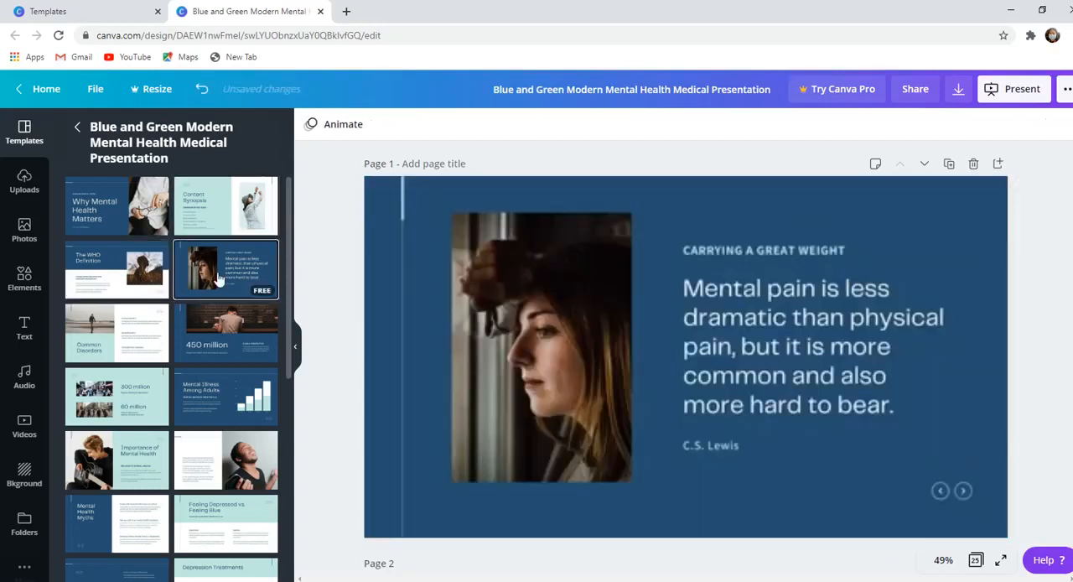
left_click(186, 354)
left_click(130, 331)
left_click(126, 272)
left_click(116, 214)
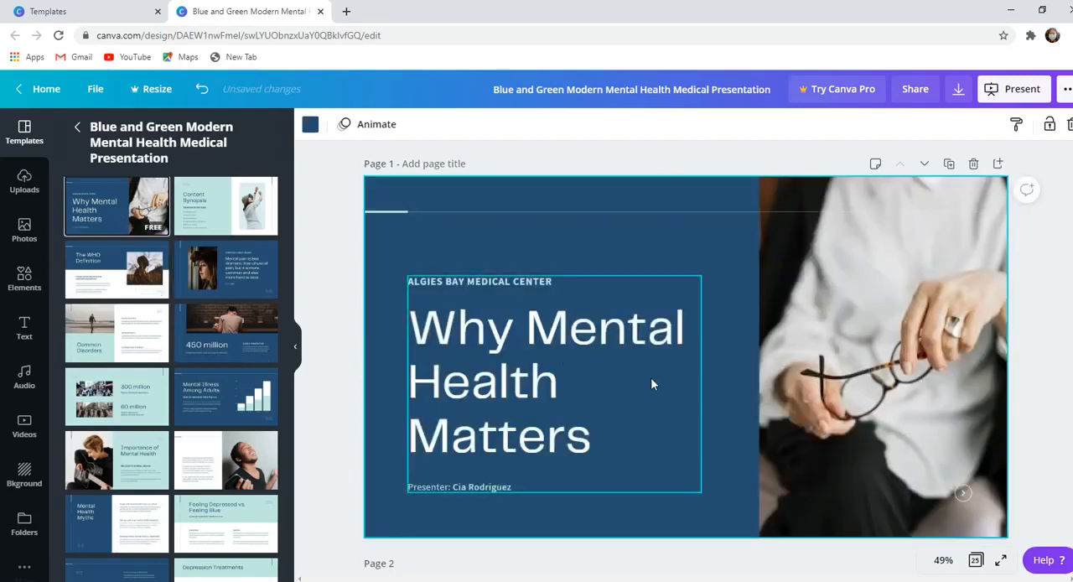
- Replace the main title on page 1 with "Сайн байцгаана уу?"
double_click(584, 443)
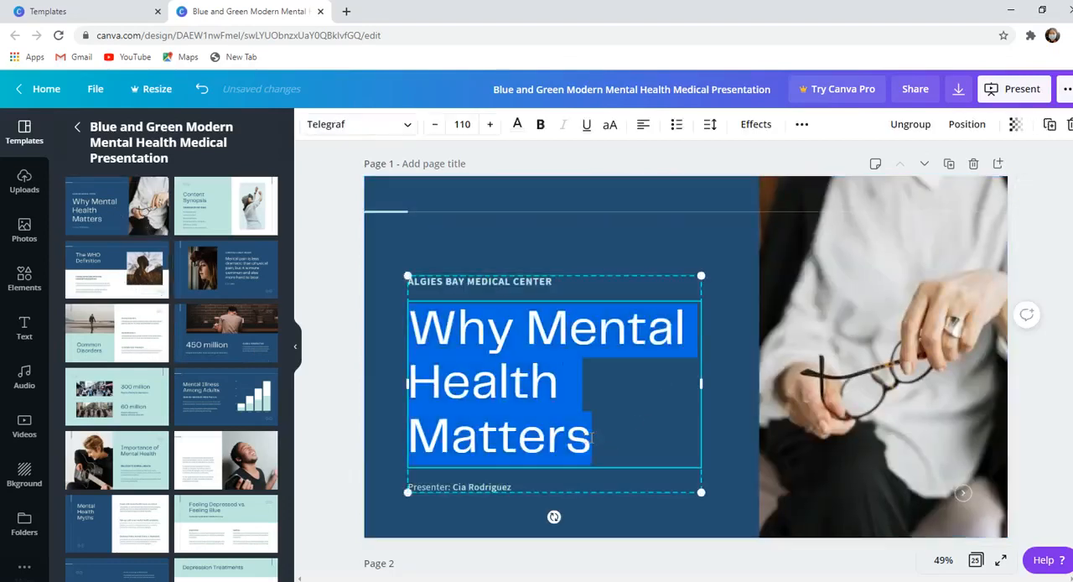
type("Vga")
key("BackSpace")
key("BackSpace")
key("BackSpace")
type("CАЙН")
key("BackSpace")
key("BackSpace")
key("BackSpace")
key("BackSpace")
type("Cайн байц")
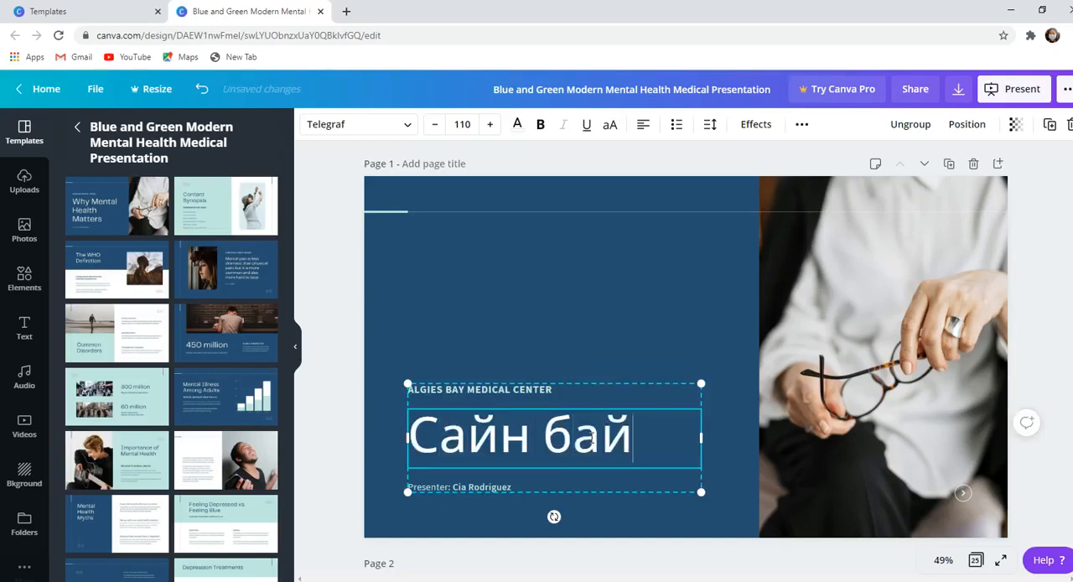
type("гаана уу?")
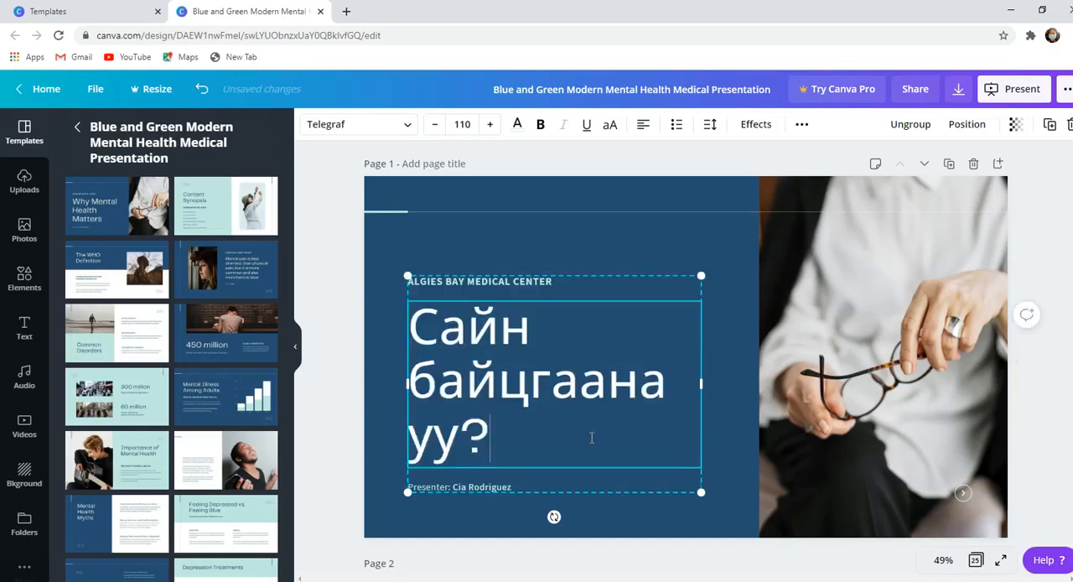
- Replace the small "Algies Bay Medical Center" heading above the title with "CANVA"
left_click(560, 281)
left_click(559, 281)
left_click(559, 281)
left_click_drag(559, 281, 325, 281)
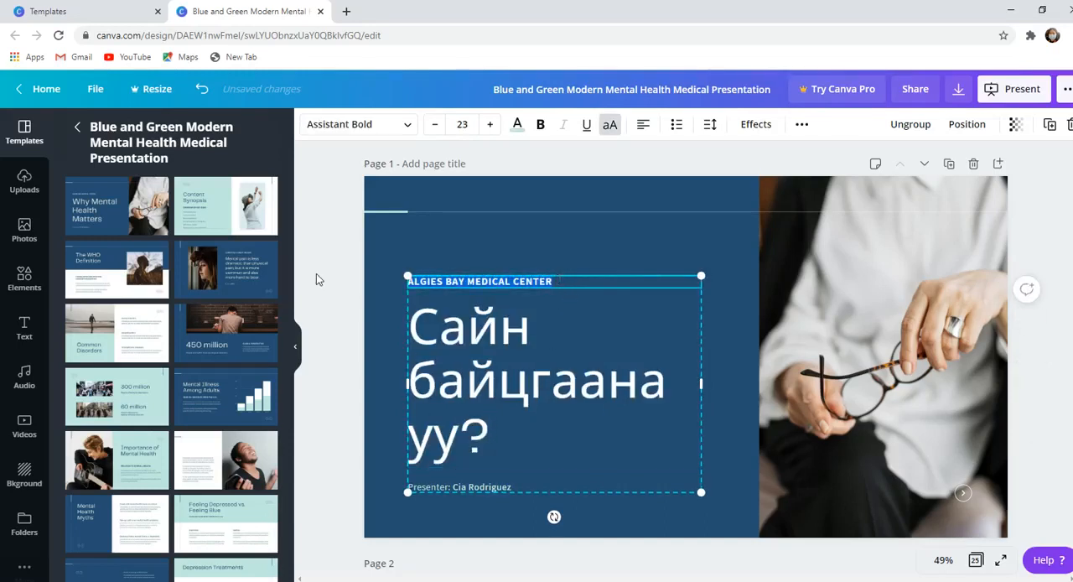
type("СА")
key("BackSpace")
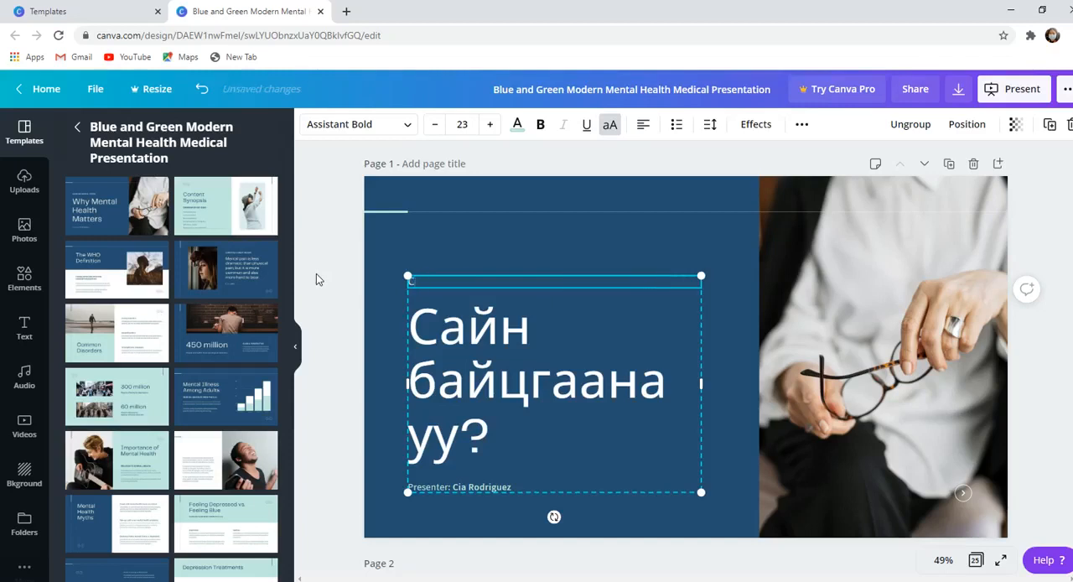
type("ANVA")
- Replace the presenter line below the title with "хамтдаа суралцъя" and deselect the text
left_click(517, 490)
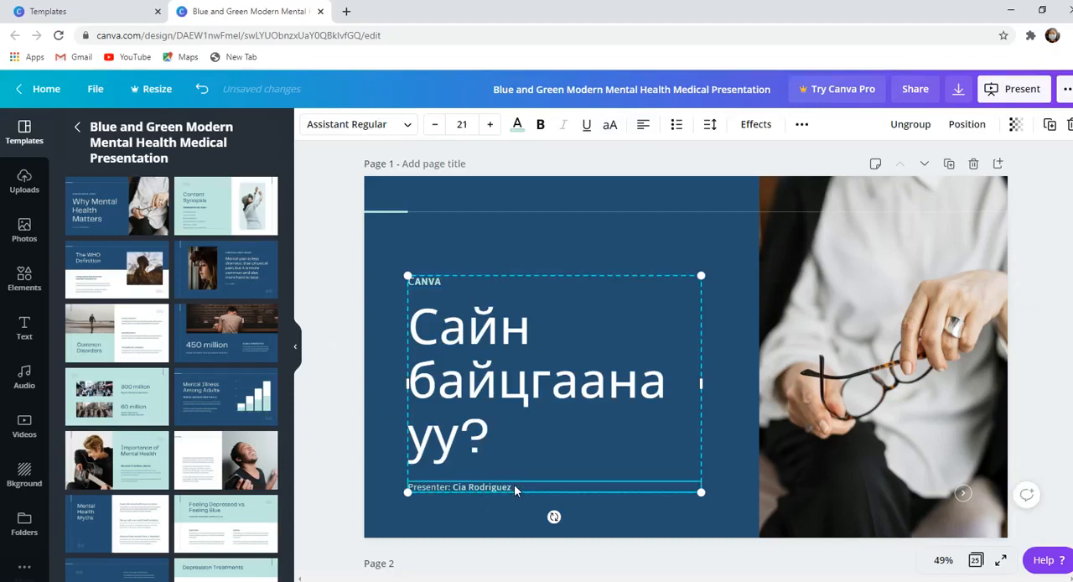
double_click(516, 487)
type("хамтдаа сура")
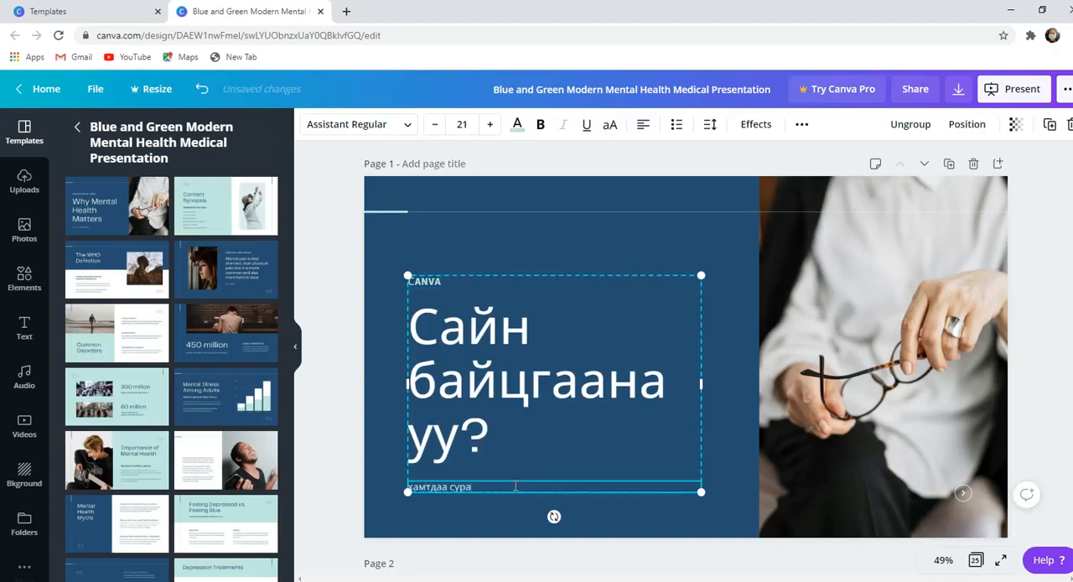
type("лцъя")
left_click(622, 263)
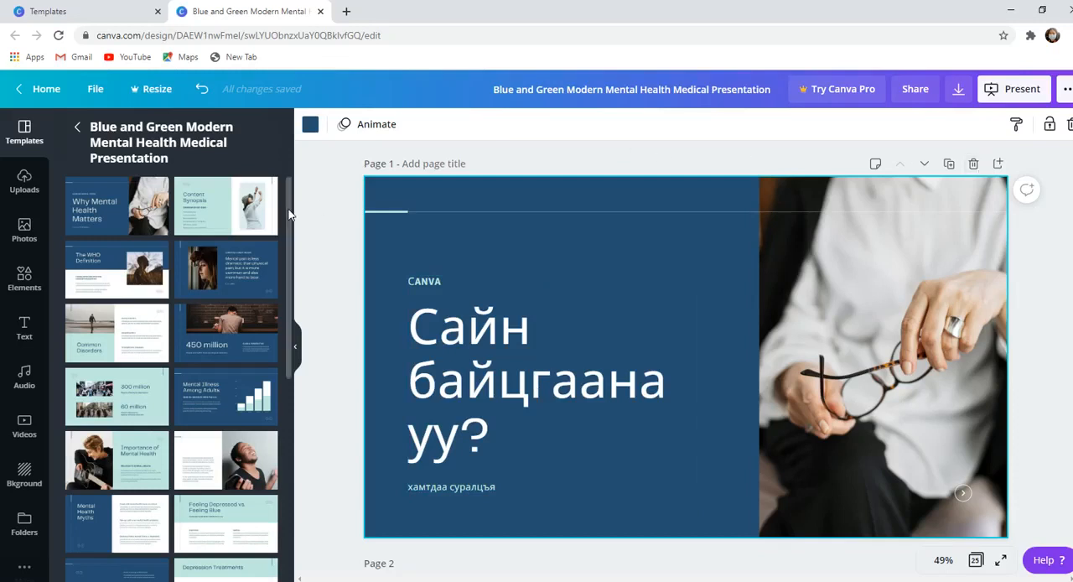
- Go to the presentation's last page, "Talk to Us", and delete its green background colour
left_click_drag(1072, 159, 1072, 258)
left_click_drag(1072, 332, 1072, 421)
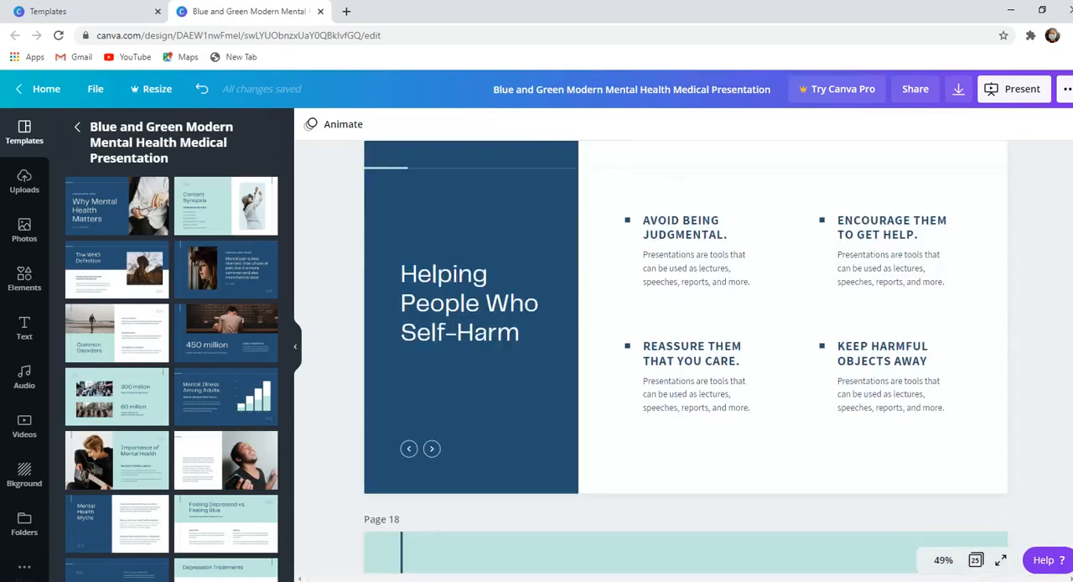
left_click_drag(1072, 421, 1072, 560)
left_click(865, 372)
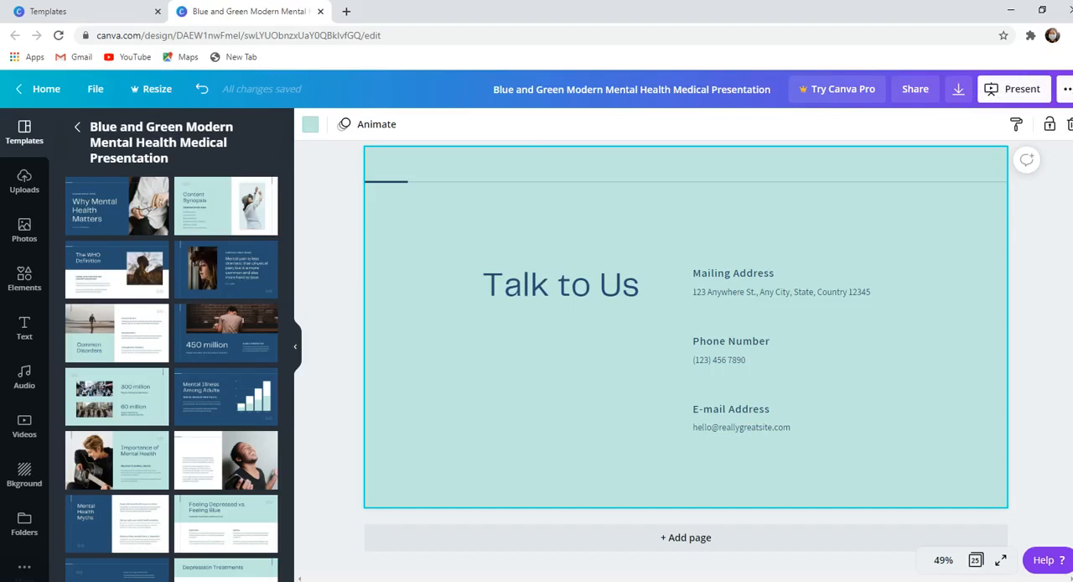
left_click(1070, 126)
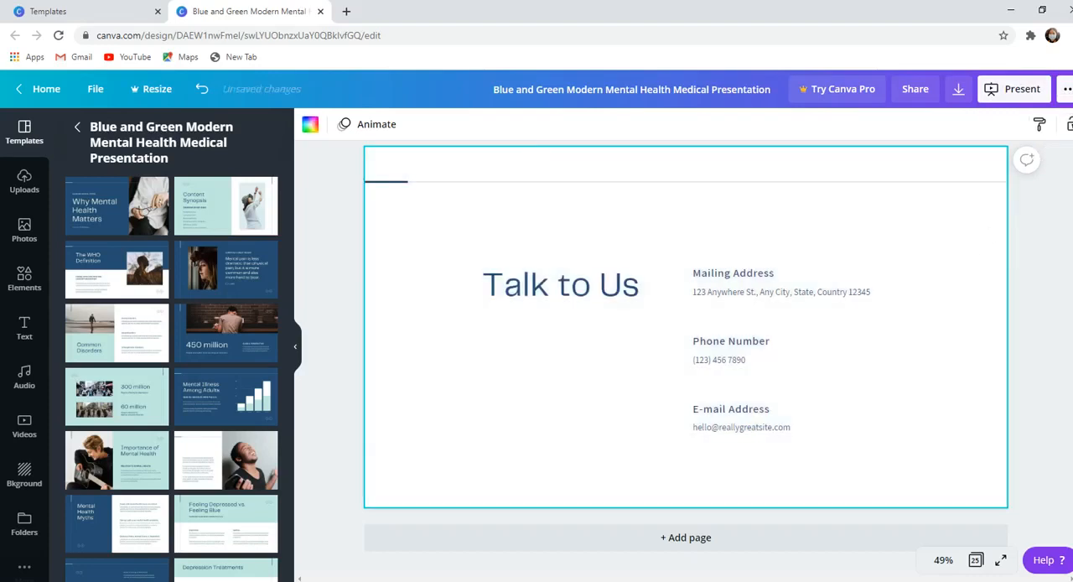
left_click(344, 253)
left_click(969, 257)
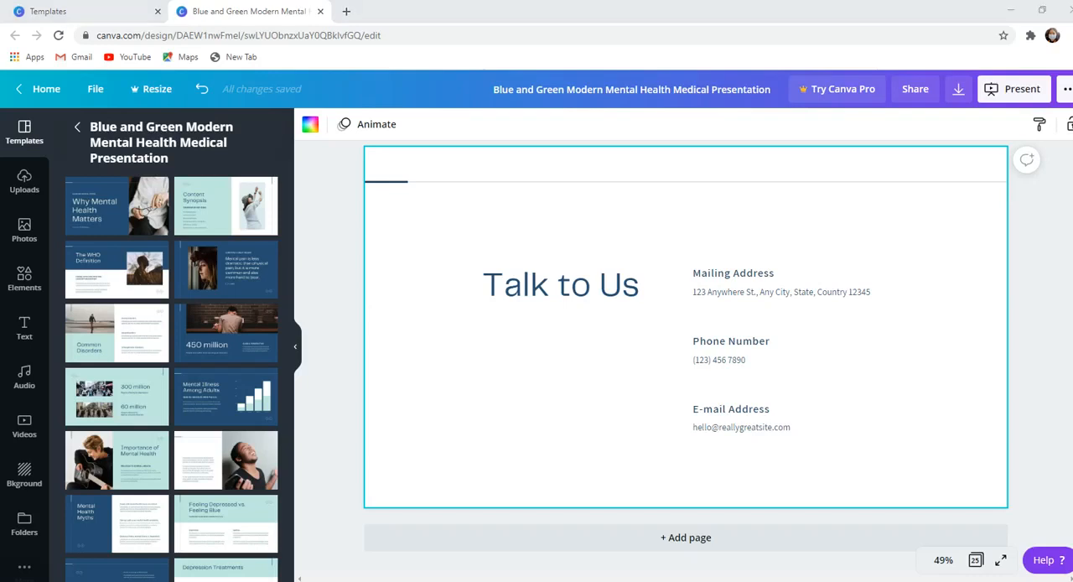
- Delete the whole "Talk to Us" page, page 25, from the presentation
scroll(977, 377, "up", 4)
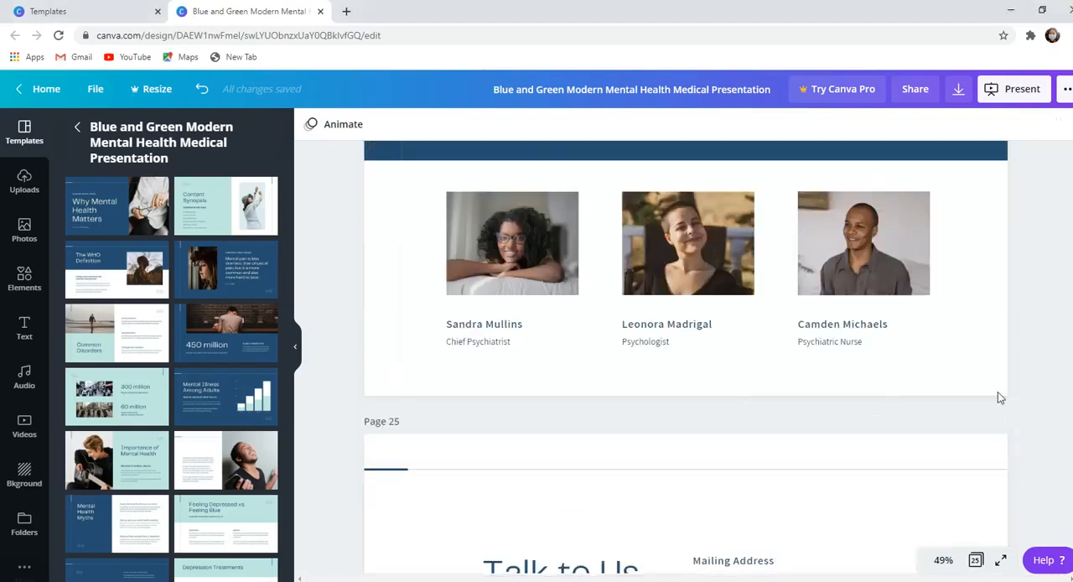
left_click(872, 489)
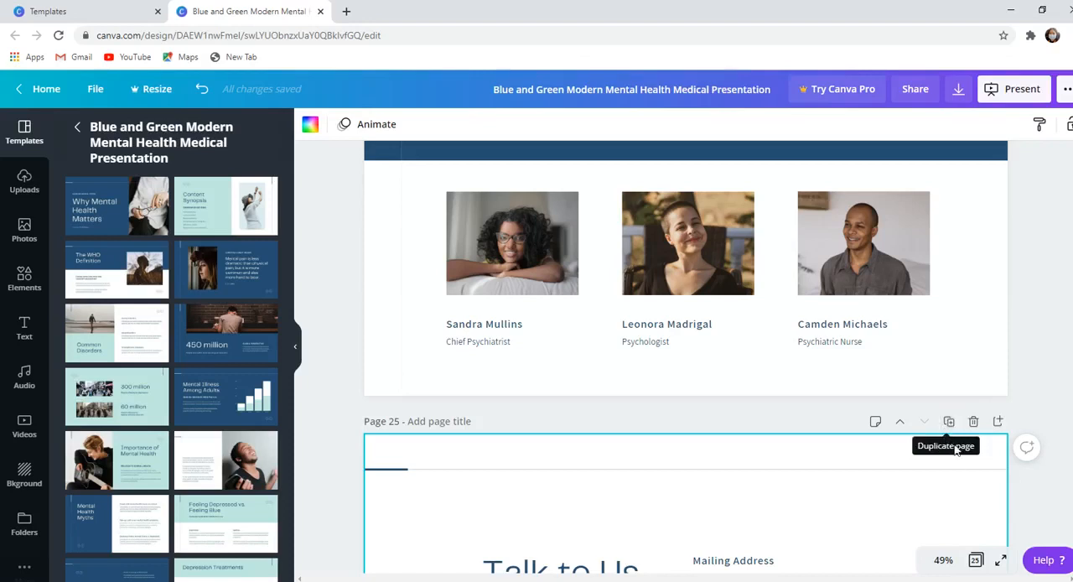
left_click(973, 422)
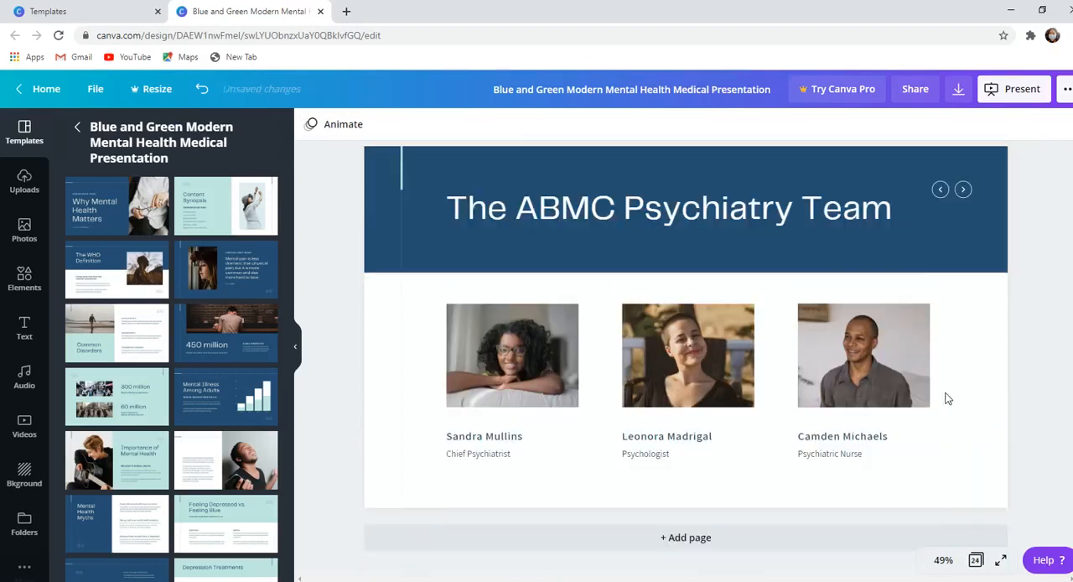
scroll(998, 381, "up", 5)
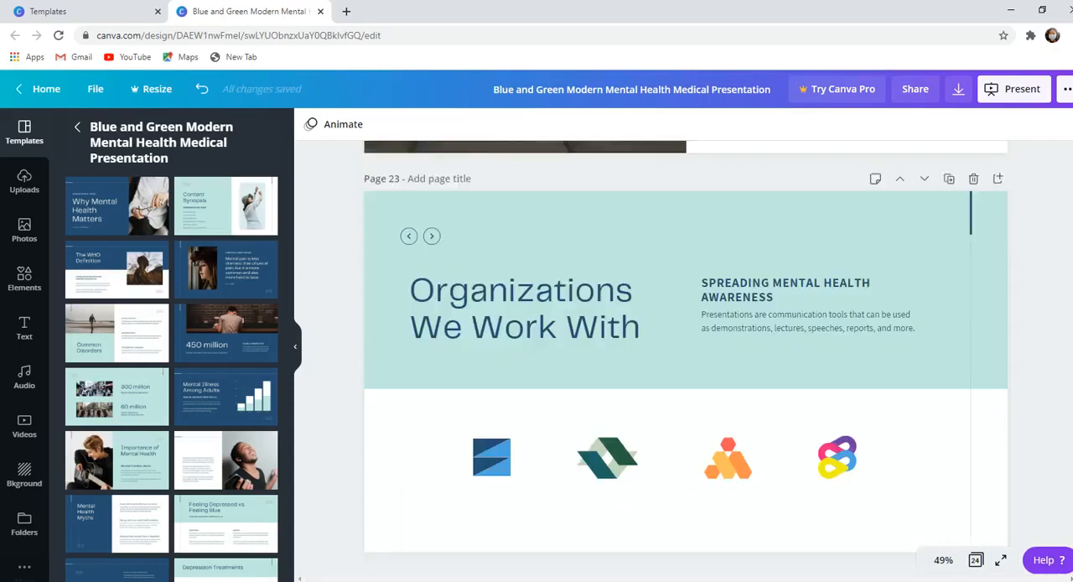
- Delete the last page, "The ABMC Psychiatry Team", from the presentation
scroll(1011, 452, "down", 3)
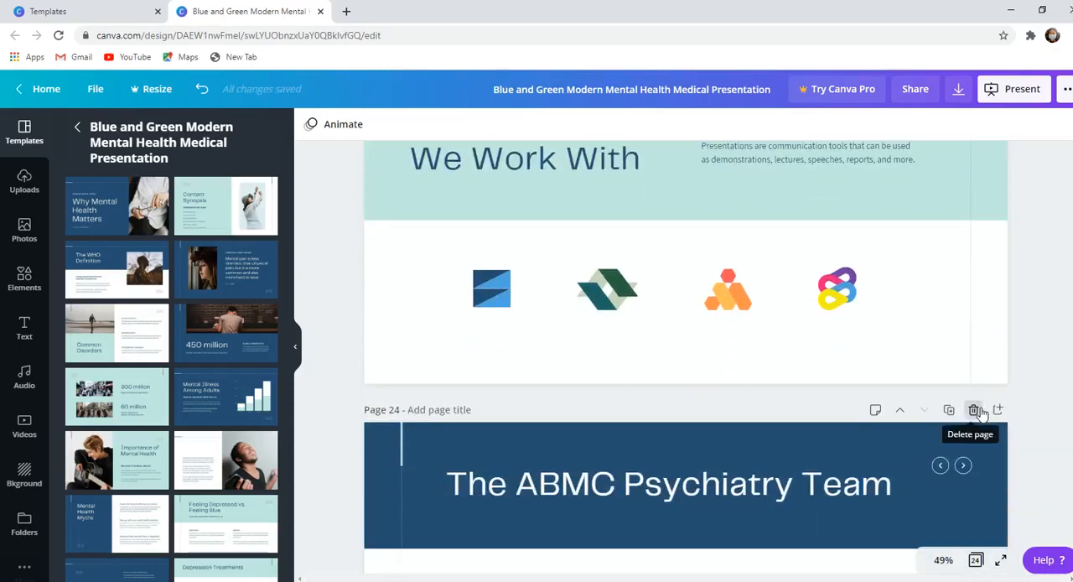
left_click(976, 410)
scroll(752, 325, "up", 3)
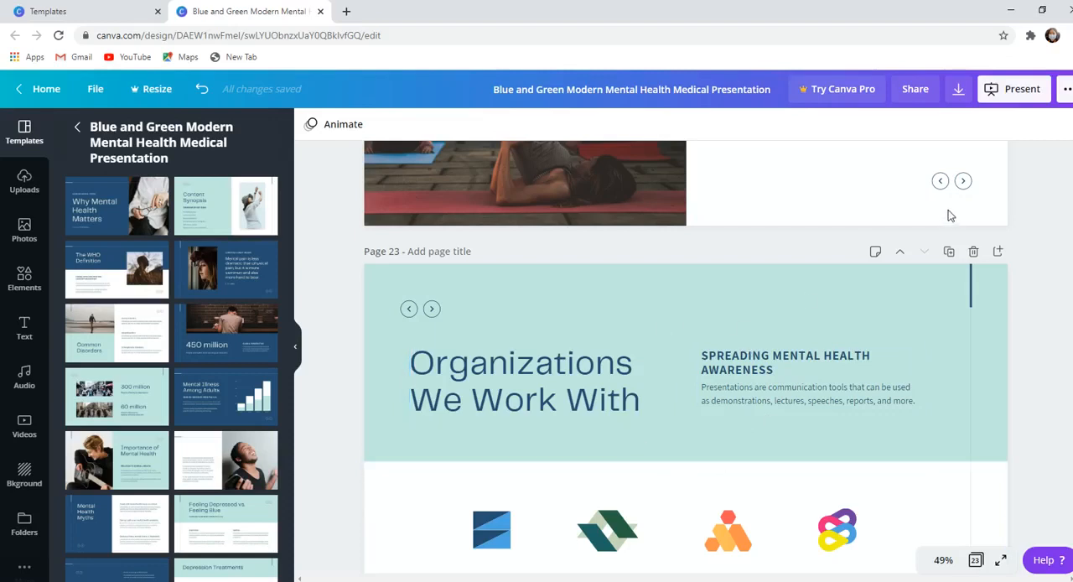
- Duplicate the "Organizations We Work With" page and delete the copy again
left_click(633, 369)
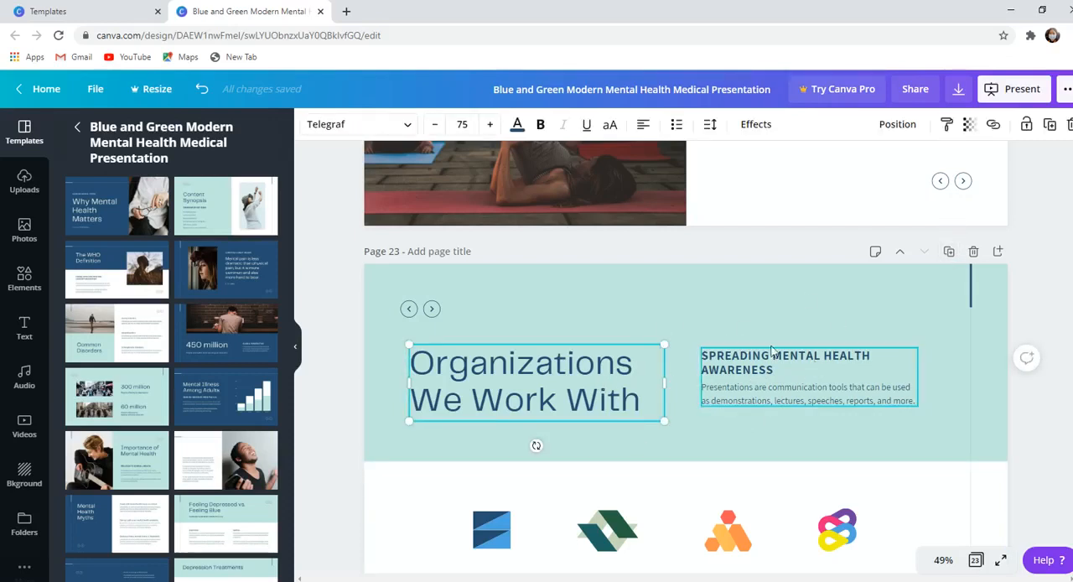
left_click(798, 373)
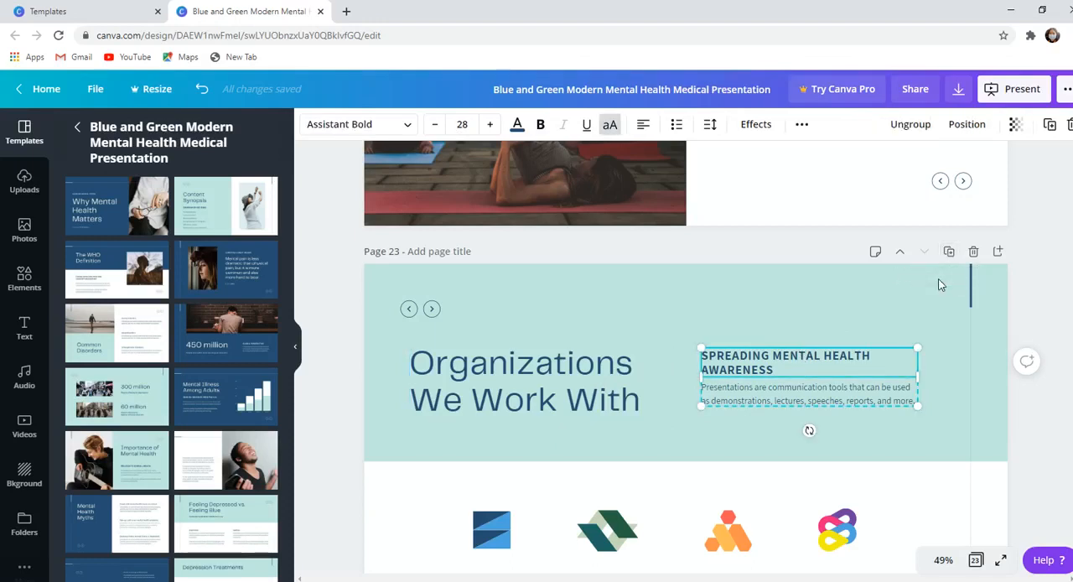
left_click(949, 253)
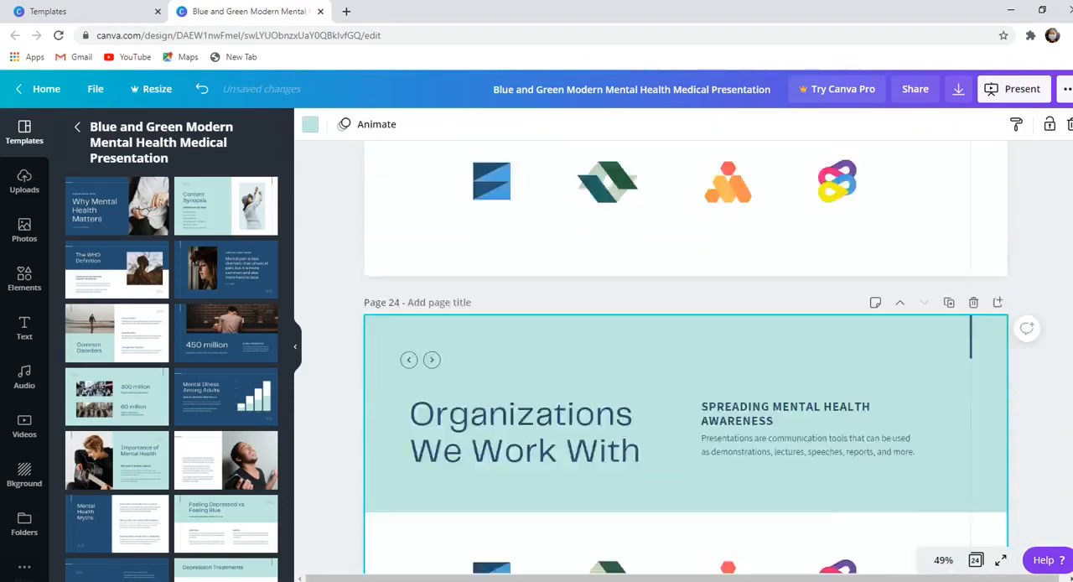
scroll(686, 361, "up", 3)
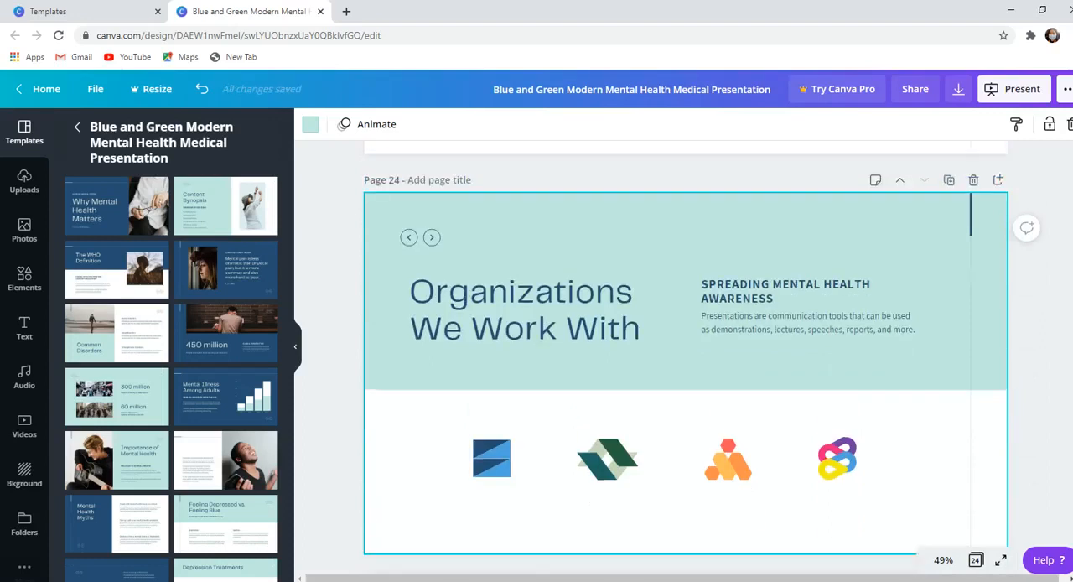
left_click(974, 334)
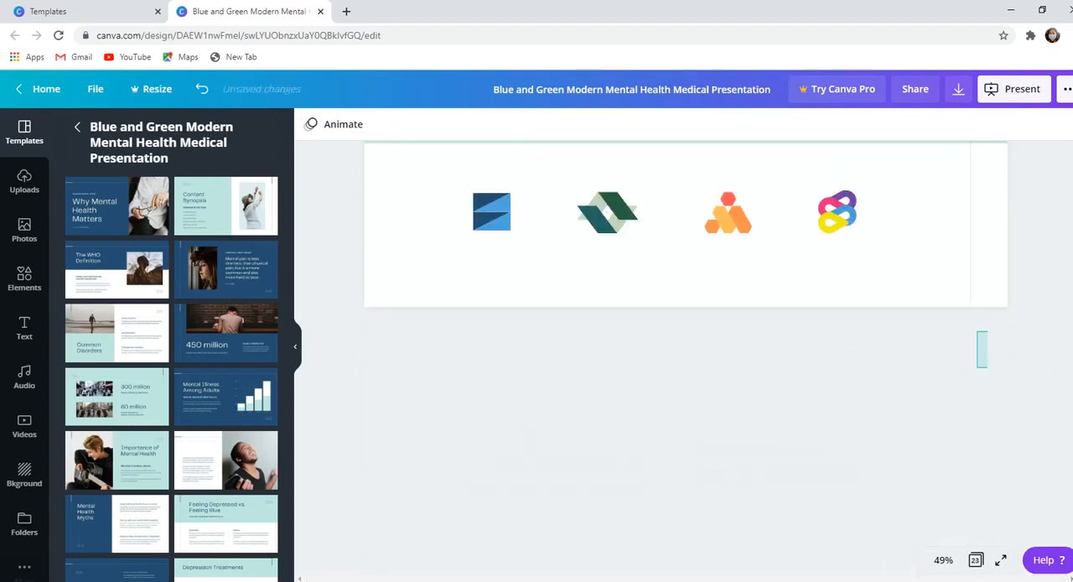
- Add a page after page 23 and fill it with the "Starting a Business 101" cover from the Blue and White Illustrated Company template
scroll(961, 327, "up", 2)
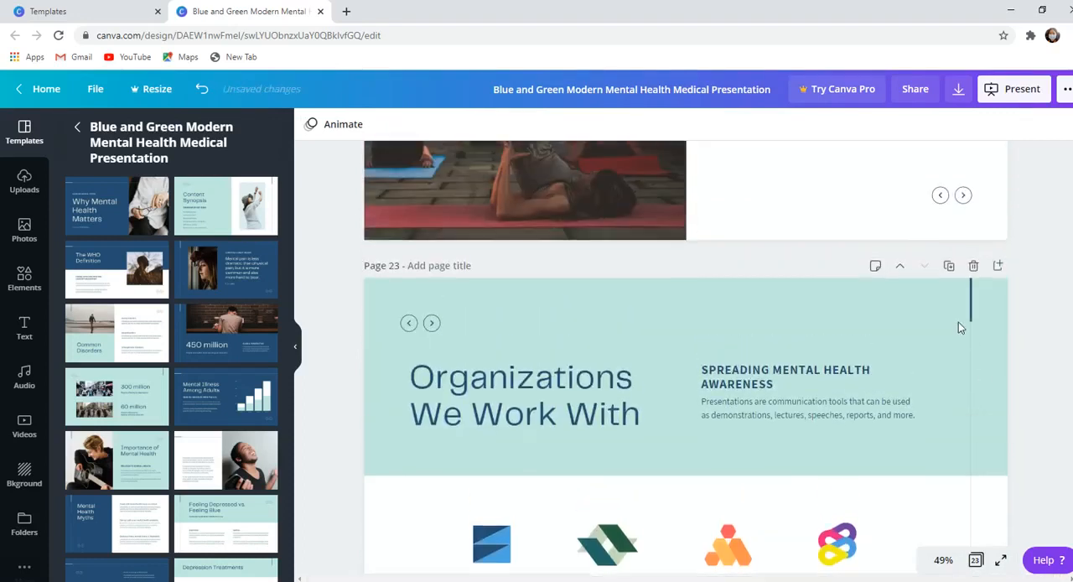
left_click(997, 266)
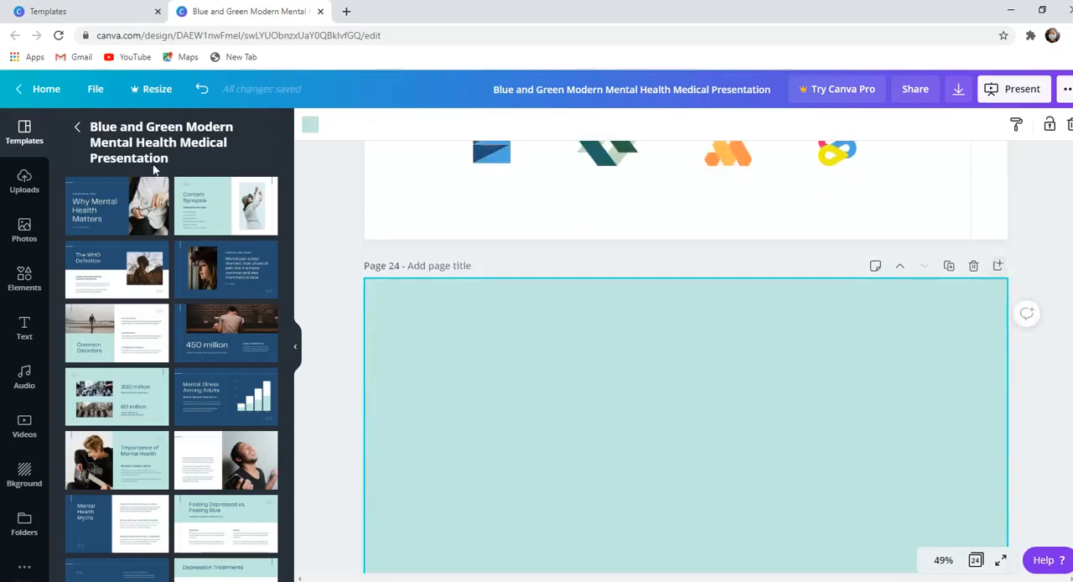
left_click(78, 129)
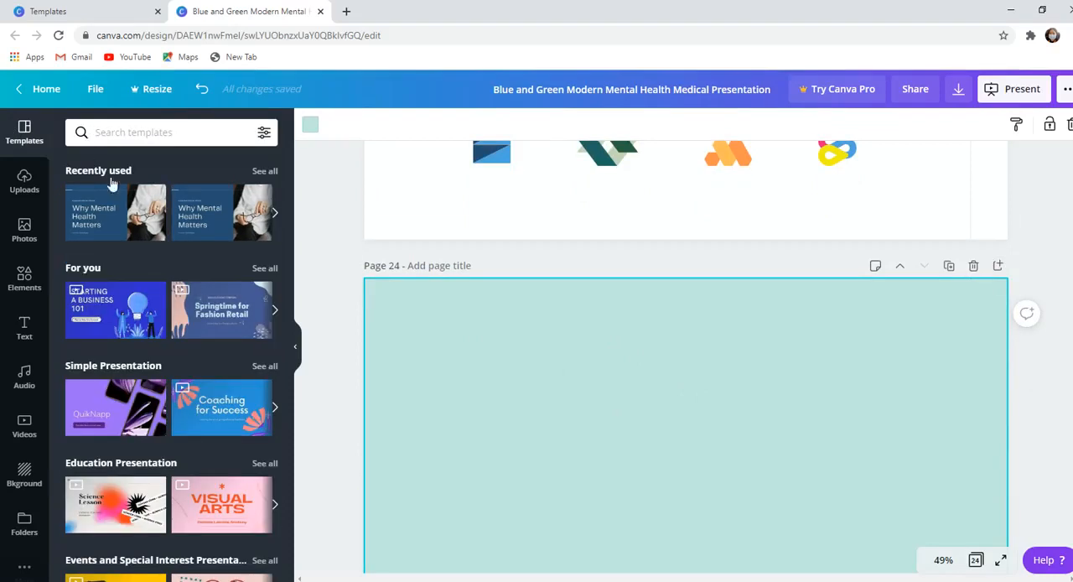
left_click(120, 311)
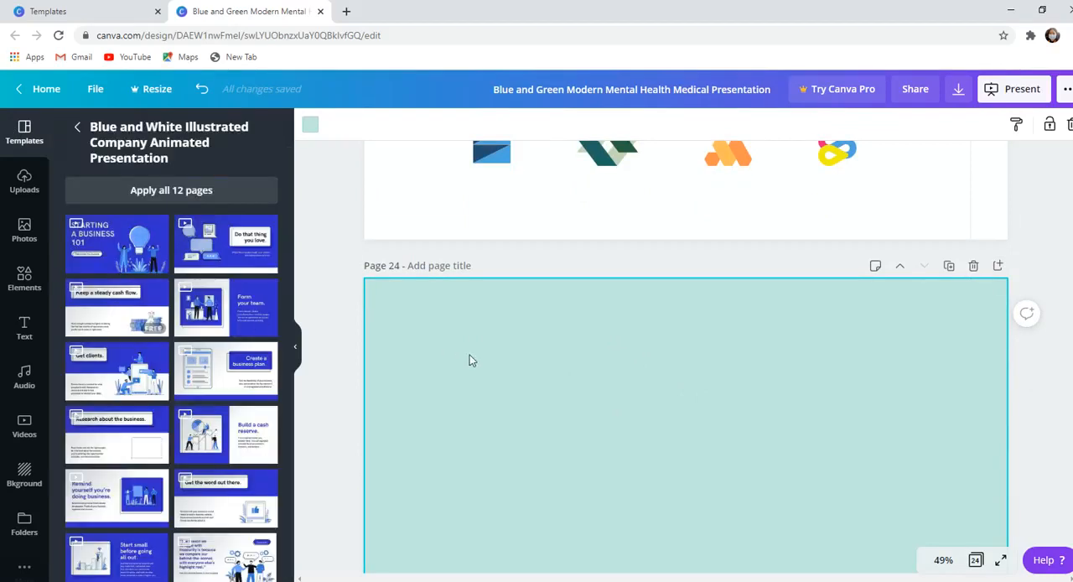
left_click_drag(134, 242, 531, 377)
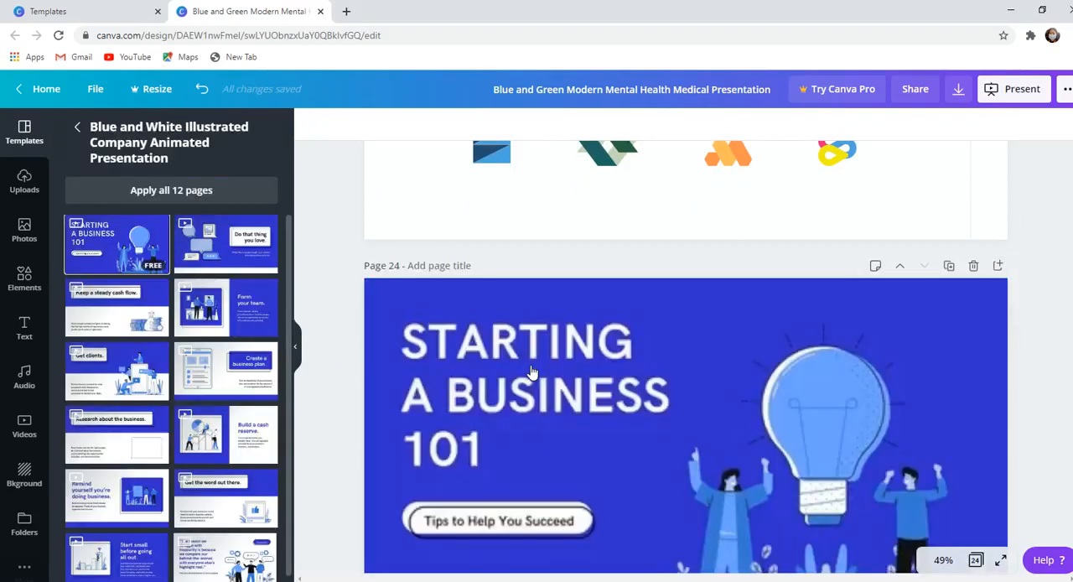
left_click_drag(120, 241, 499, 335)
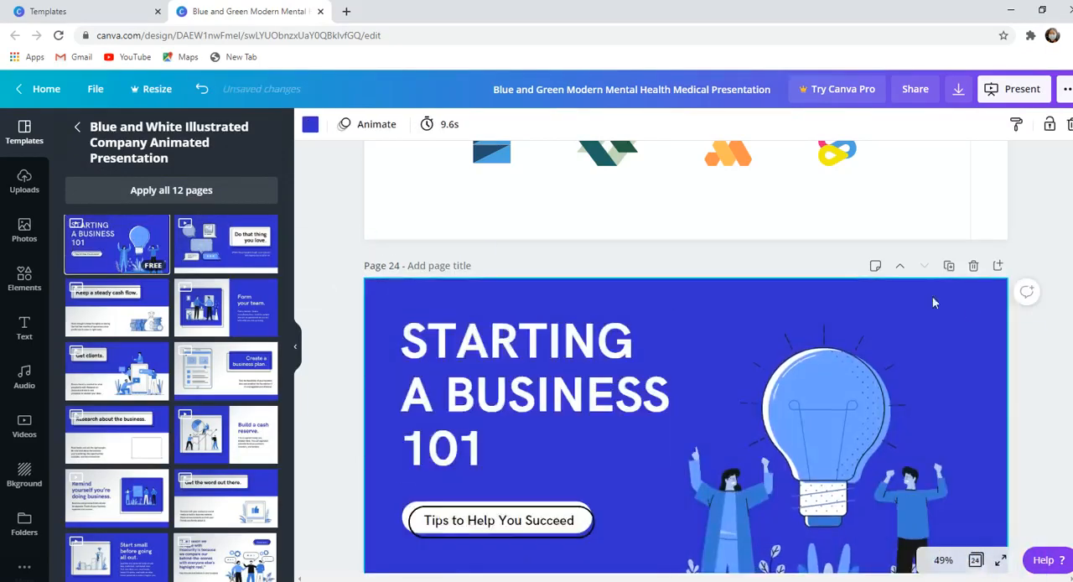
- Delete the "Starting a Business 101" page, page 24, from the presentation
scroll(1033, 410, "down", 2)
scroll(1034, 410, "up", 3)
left_click(1033, 410)
left_click(974, 317)
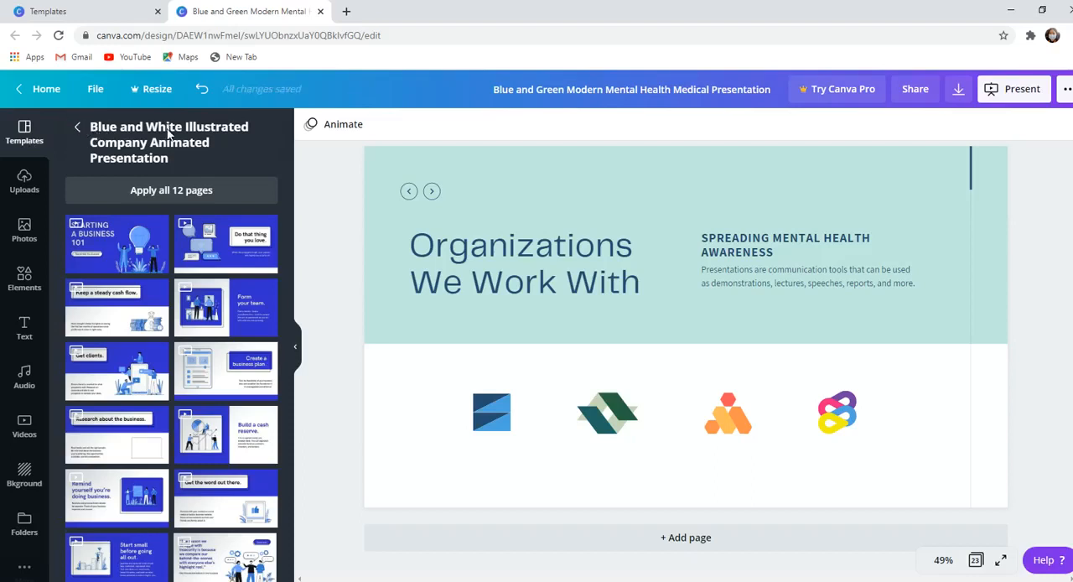
- Return to the full template library and search it for "children"
left_click(78, 127)
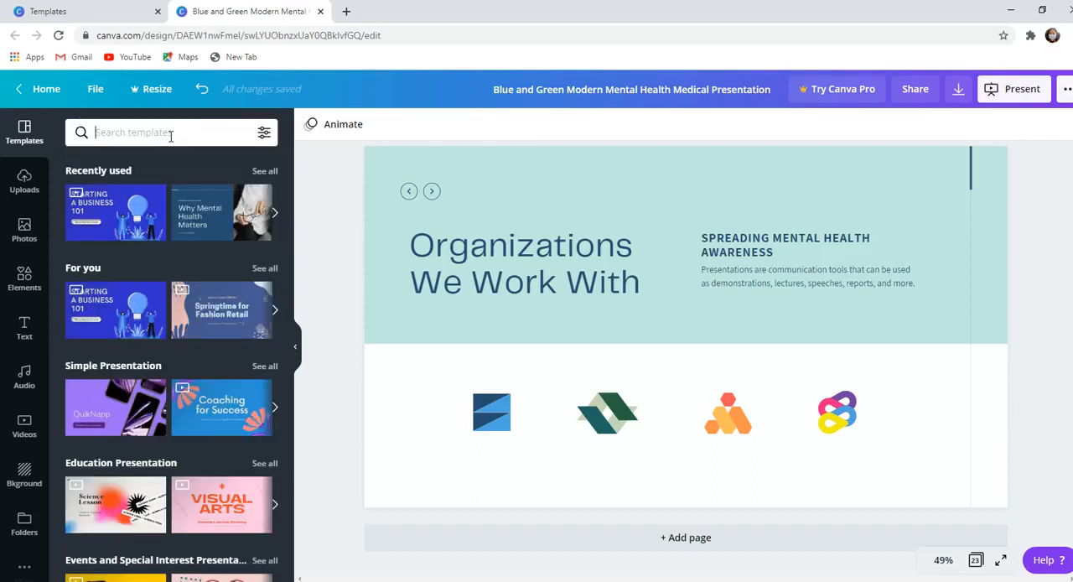
type("ыё")
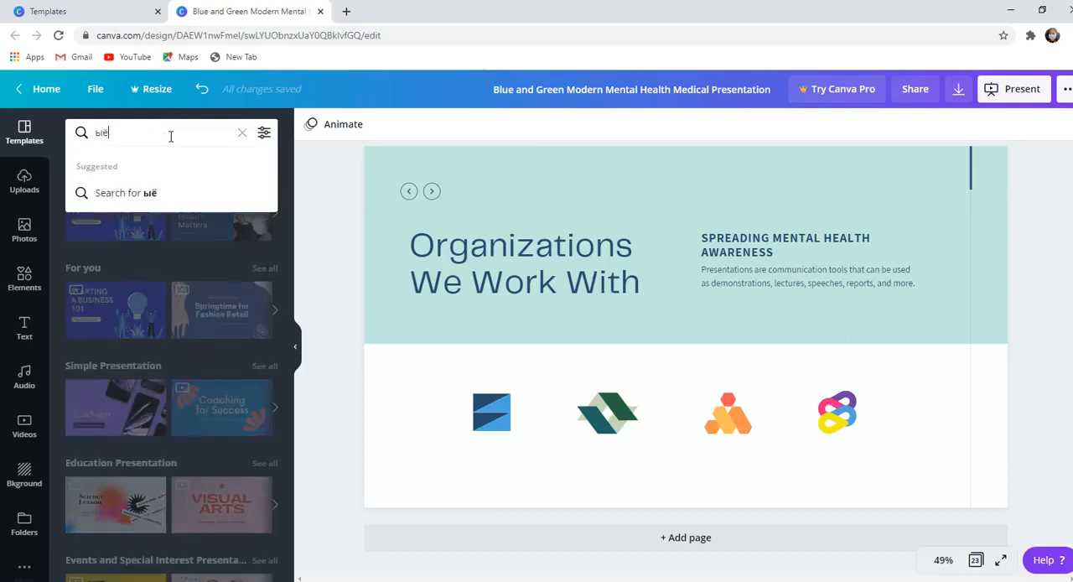
key("BackSpace")
key("BackSpace")
key("BackSpace")
key("BackSpace")
key("BackSpace")
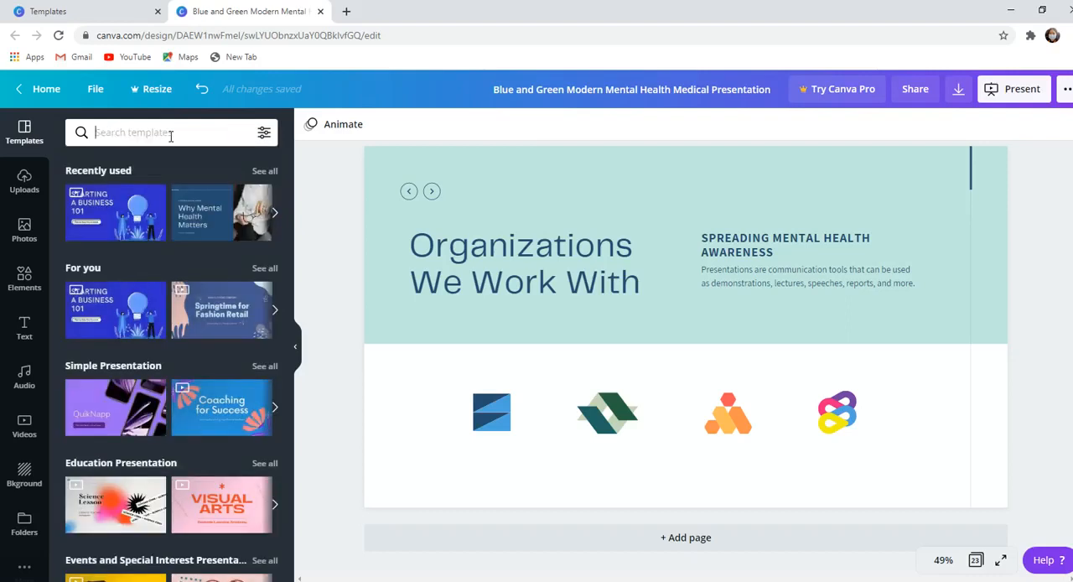
type("children")
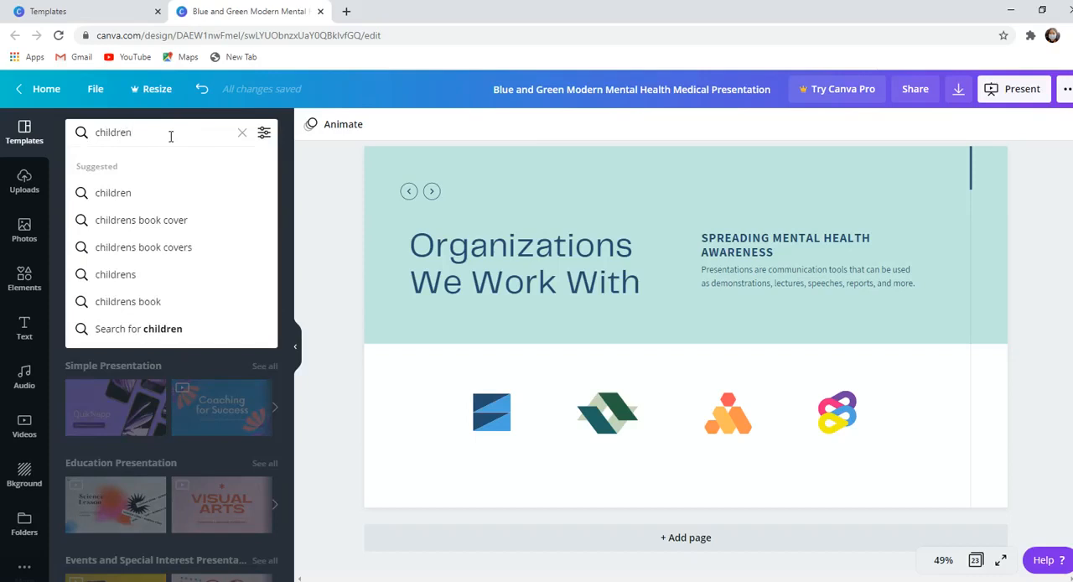
key("Return")
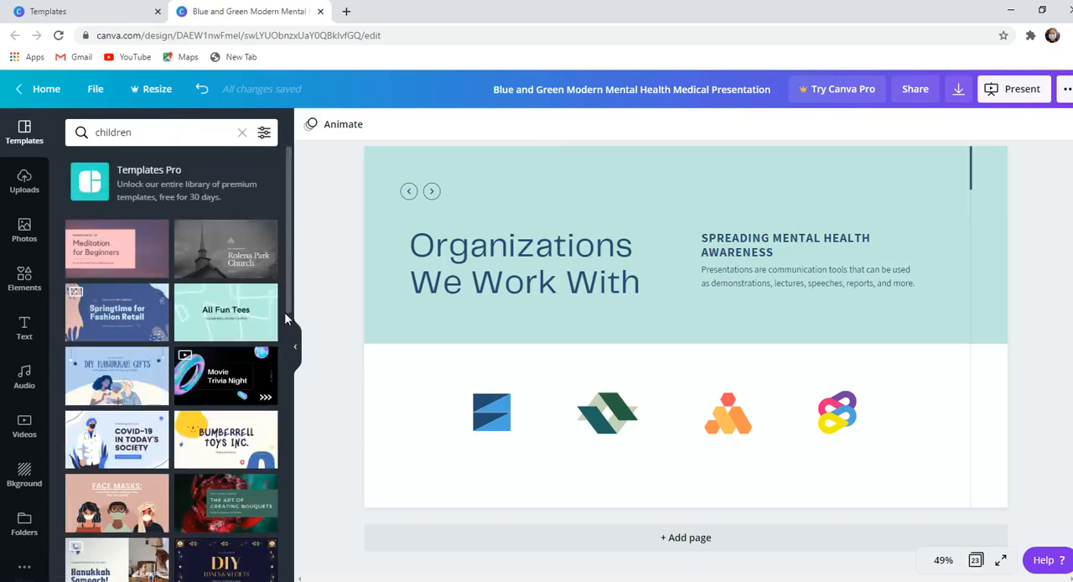
- Replace page 23's design with the "Wooden Animal Set" page from the Children's Toys Marketing Presentation template
left_click(244, 427)
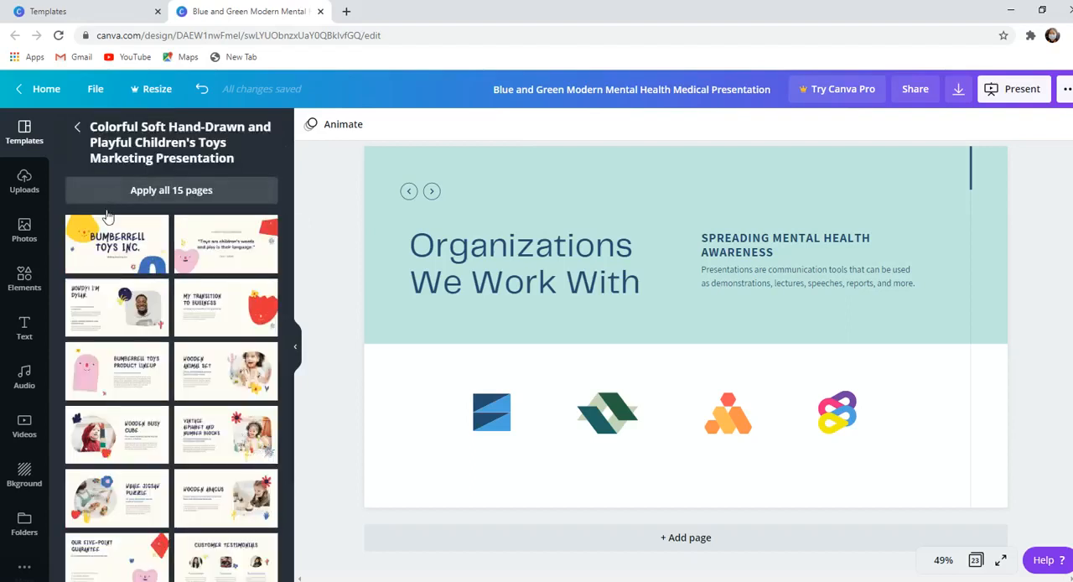
left_click(243, 370)
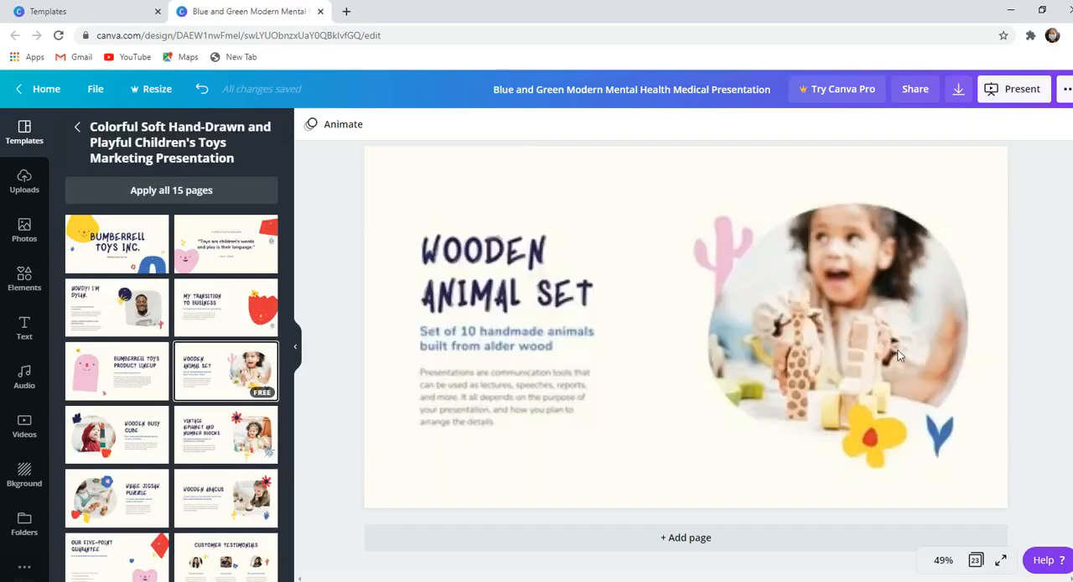
left_click(1052, 356)
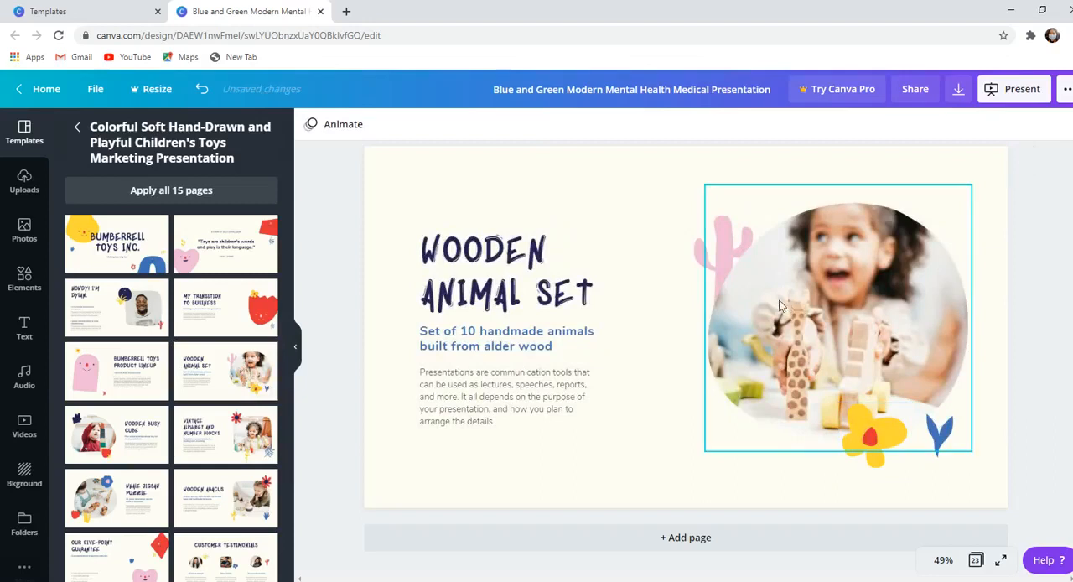
left_click(586, 307)
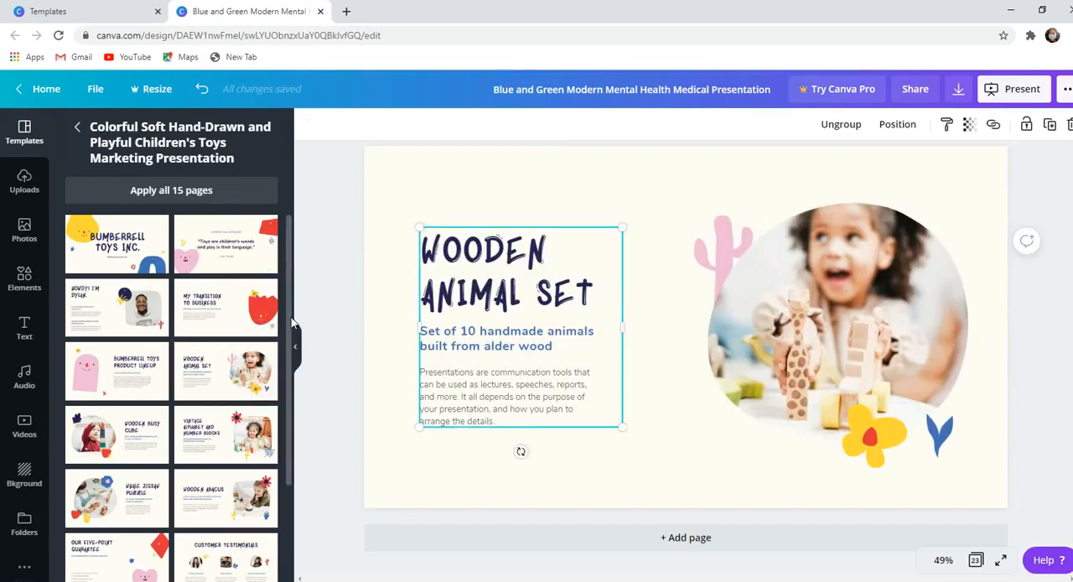
scroll(292, 323, "down", 3)
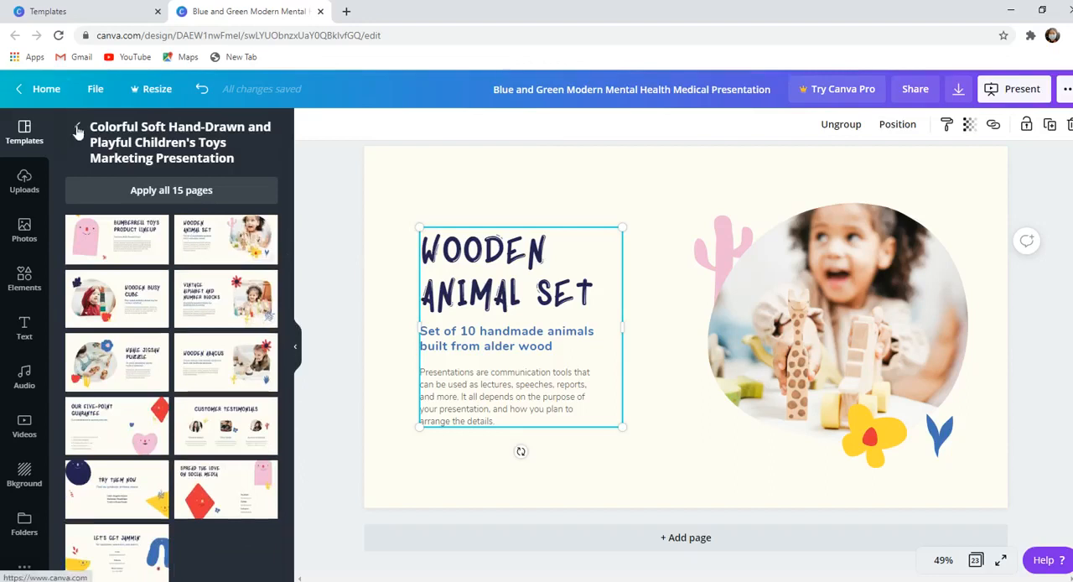
- Go back to the template search and search for "school" instead of "children"
left_click(77, 130)
left_click(201, 132)
key("BackSpace")
key("BackSpace")
key("BackSpace")
key("BackSpace")
key("BackSpace")
key("BackSpace")
key("BackSpace")
key("BackSpace")
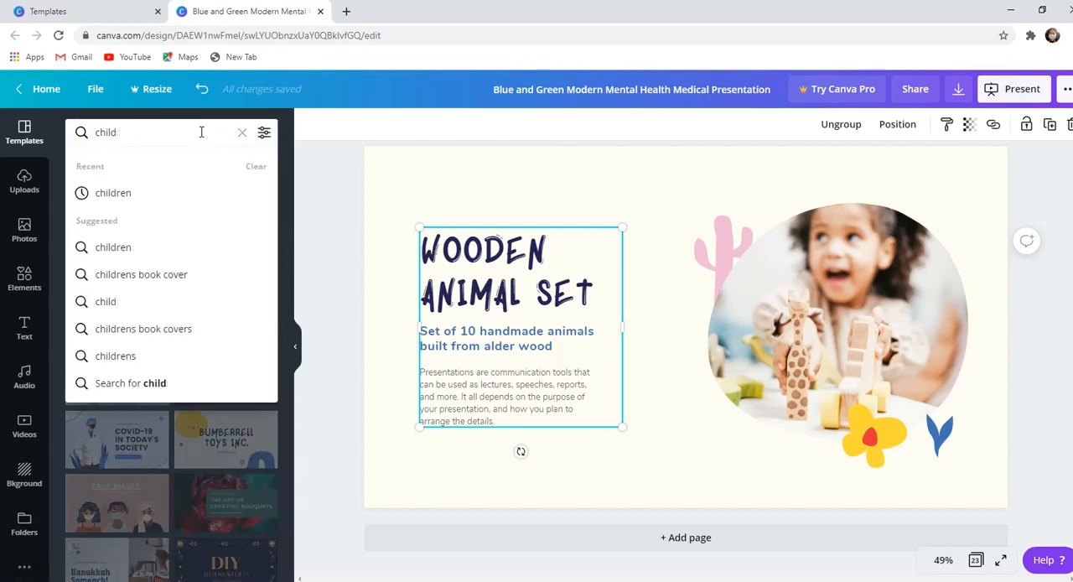
type("school")
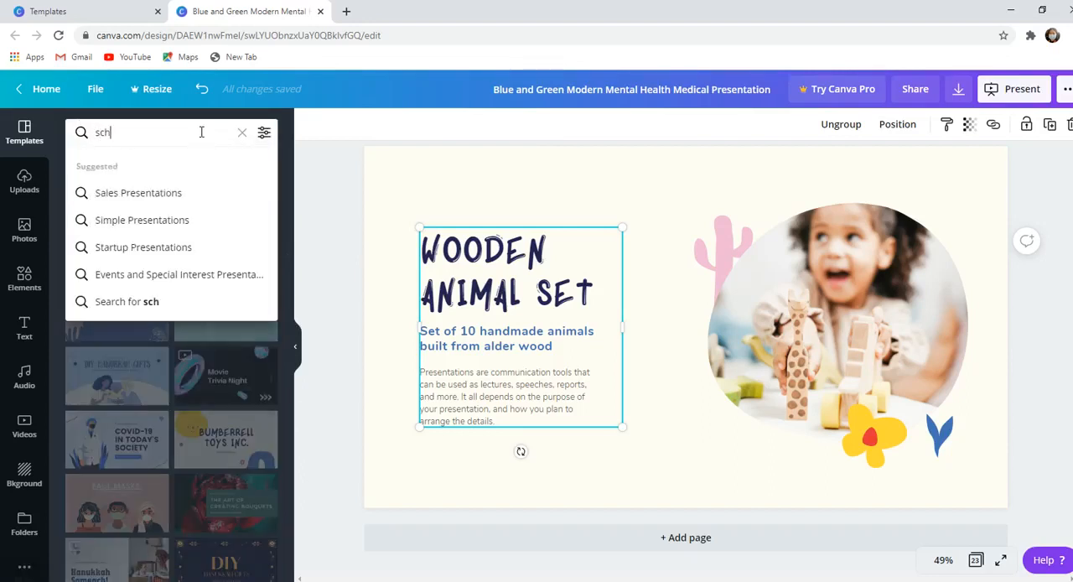
key("Return")
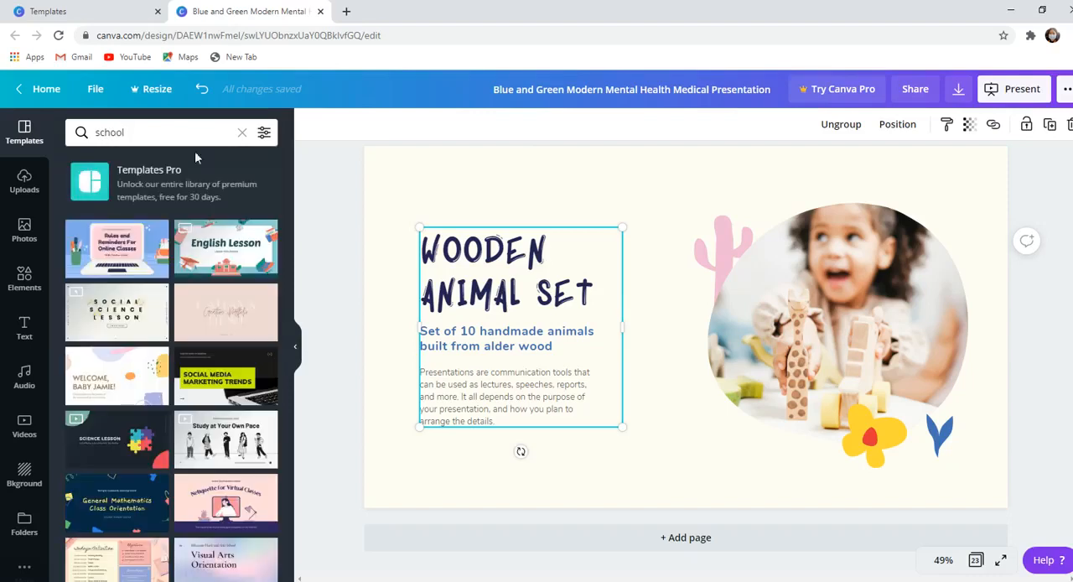
- Apply the "Rules and Reminders For Online Classes" cover from the Classroom Rules and Online Etiquette template to page 23
left_click(116, 257)
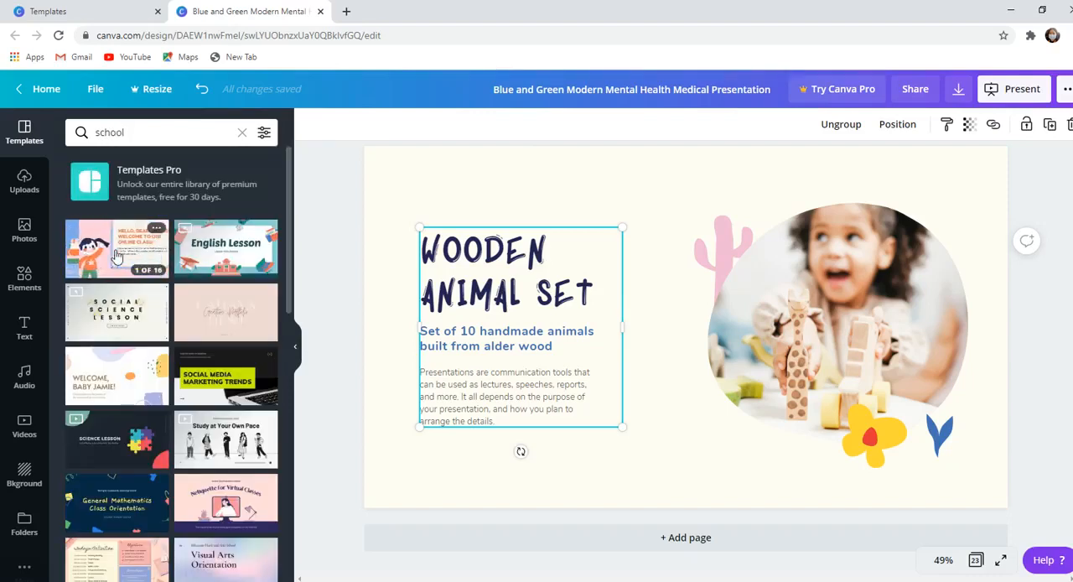
left_click(115, 258)
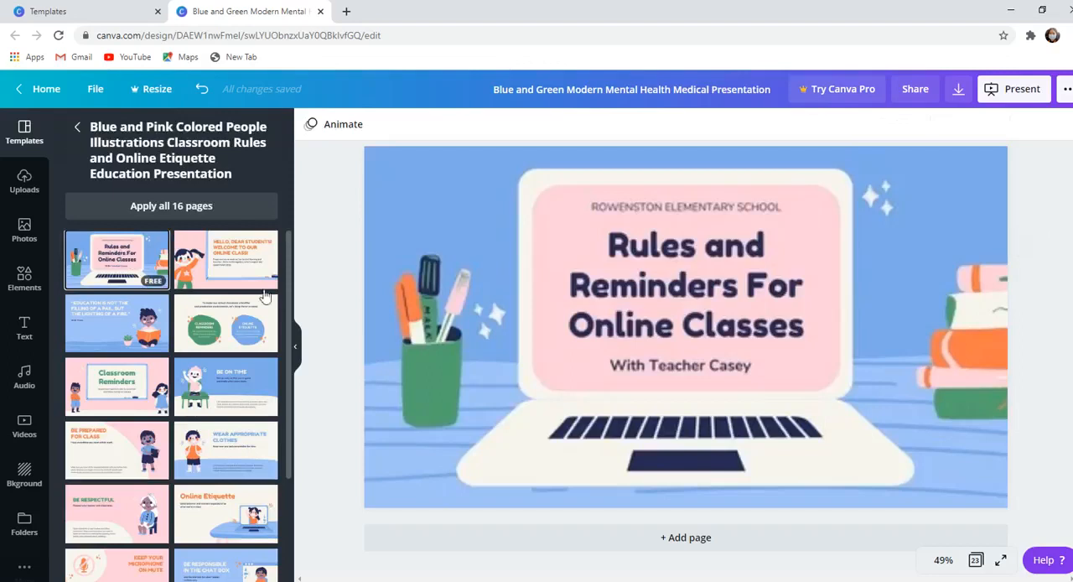
- Replace the title on the laptop screen with "Хичээлдээ ороорой" and deselect the text
left_click(775, 302)
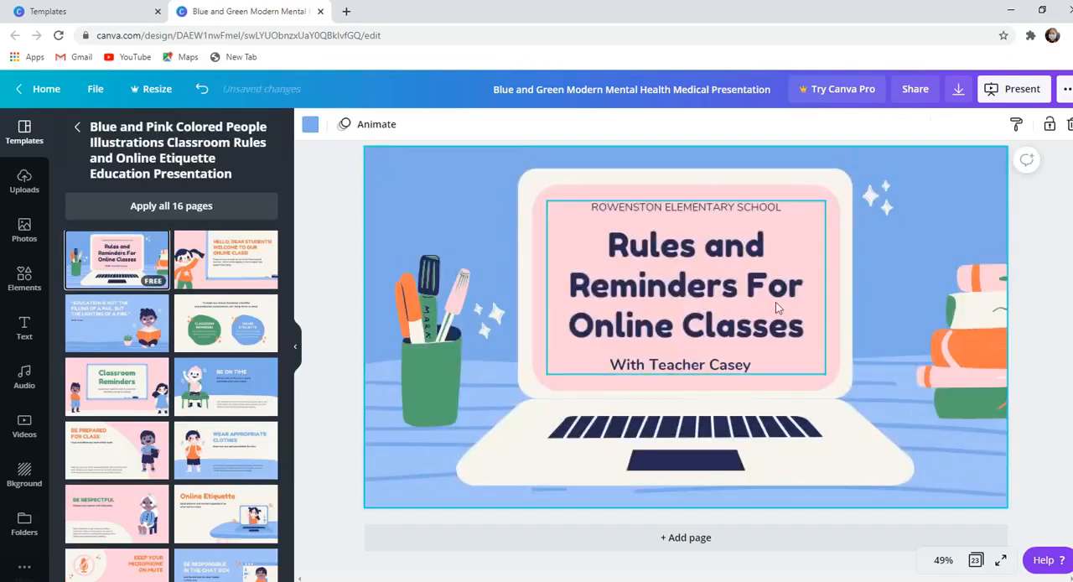
double_click(807, 329)
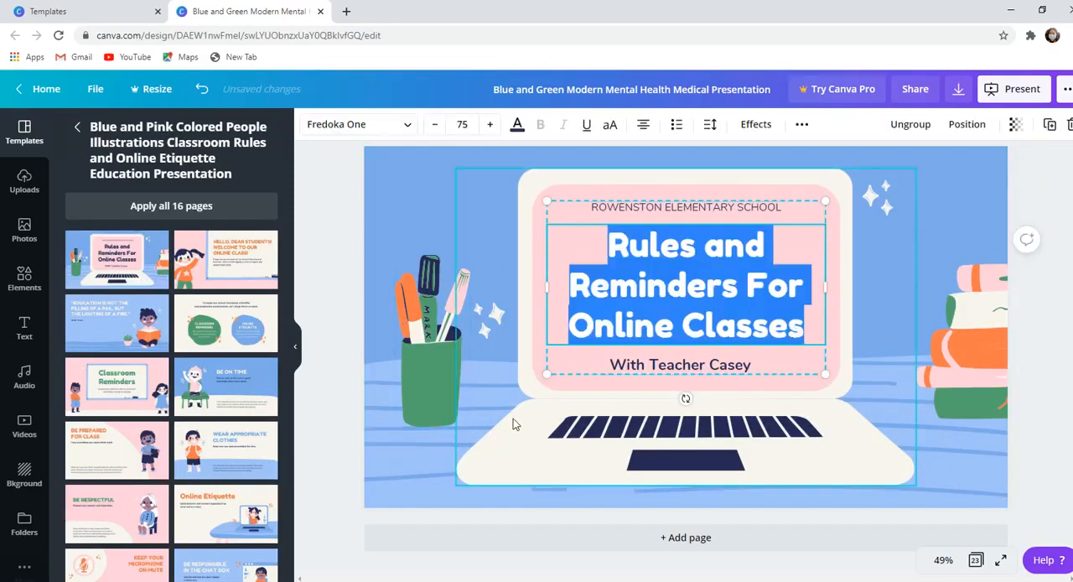
type("Gbr")
key("BackSpace")
key("BackSpace")
key("BackSpace")
type("Хий")
type("ч")
key("BackSpace")
key("BackSpace")
type("чээлдээ ")
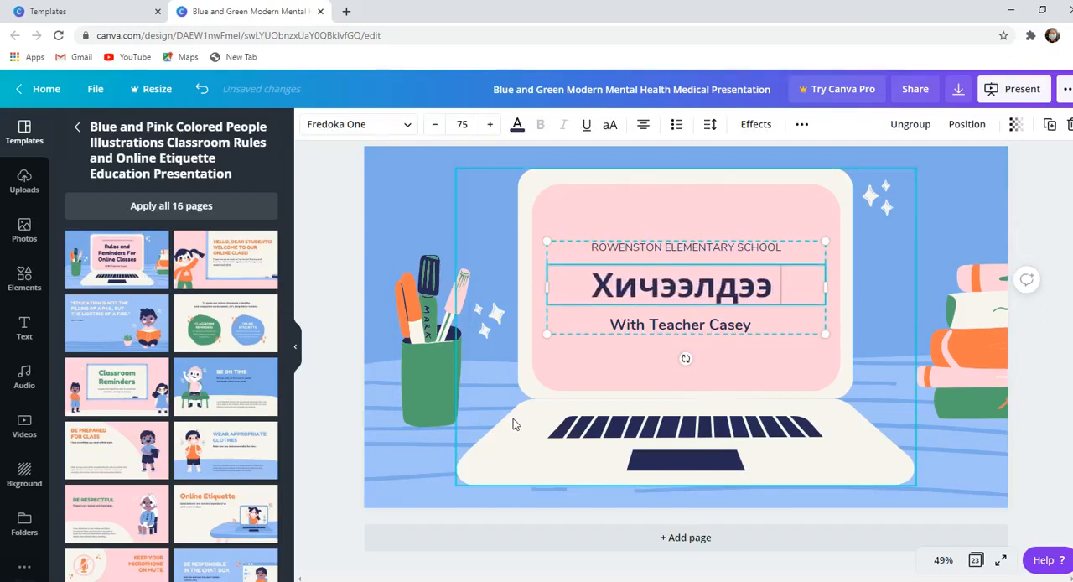
type("ороорой")
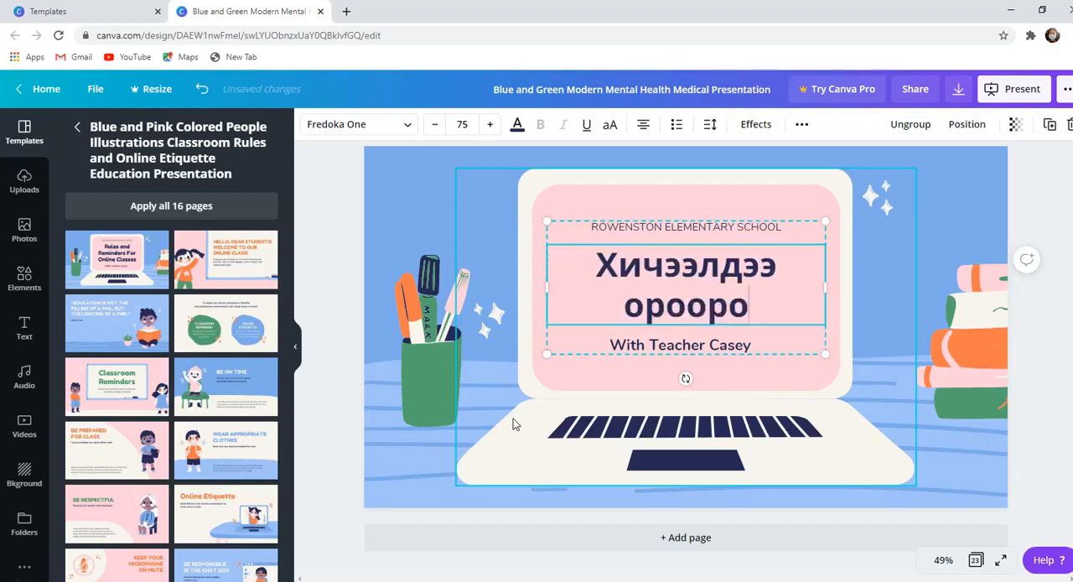
left_click(1047, 360)
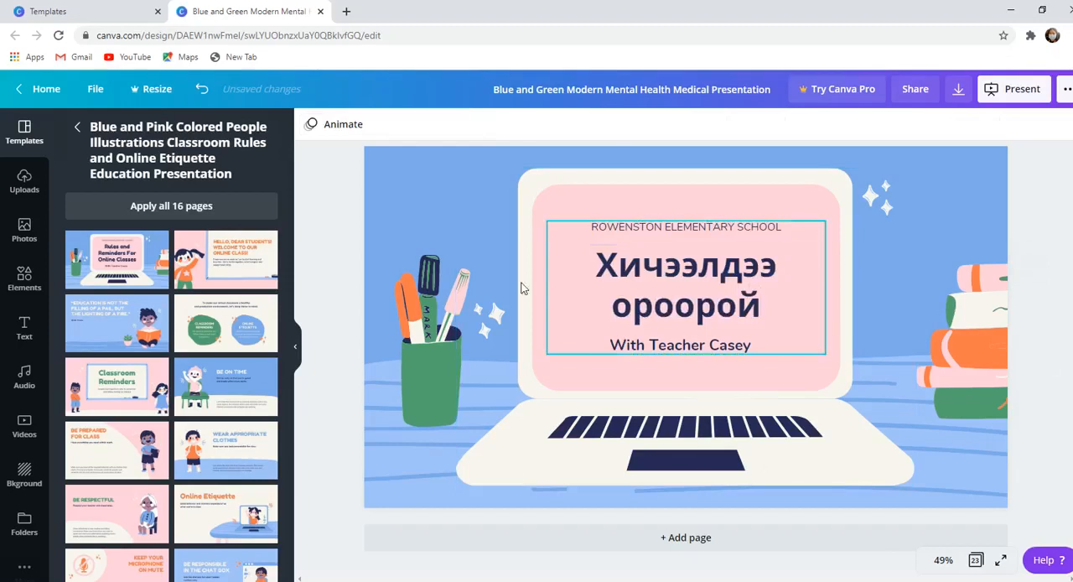
- Clear the school name above the laptop-screen title and the teacher line below it, leaving only the title, and deselect the text
left_click(757, 235)
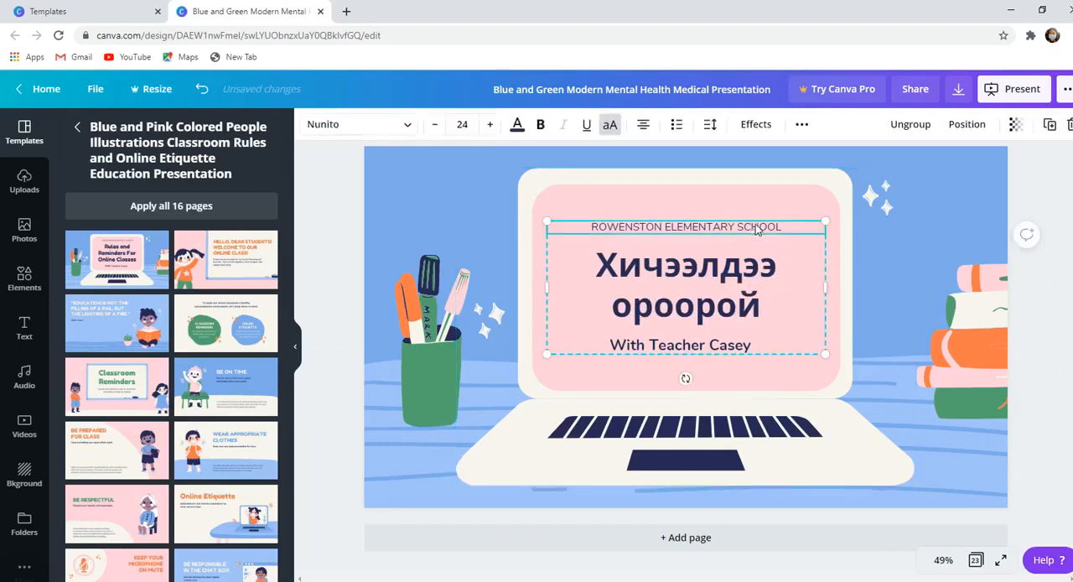
left_click(757, 233)
key("BackSpace")
left_click(759, 347)
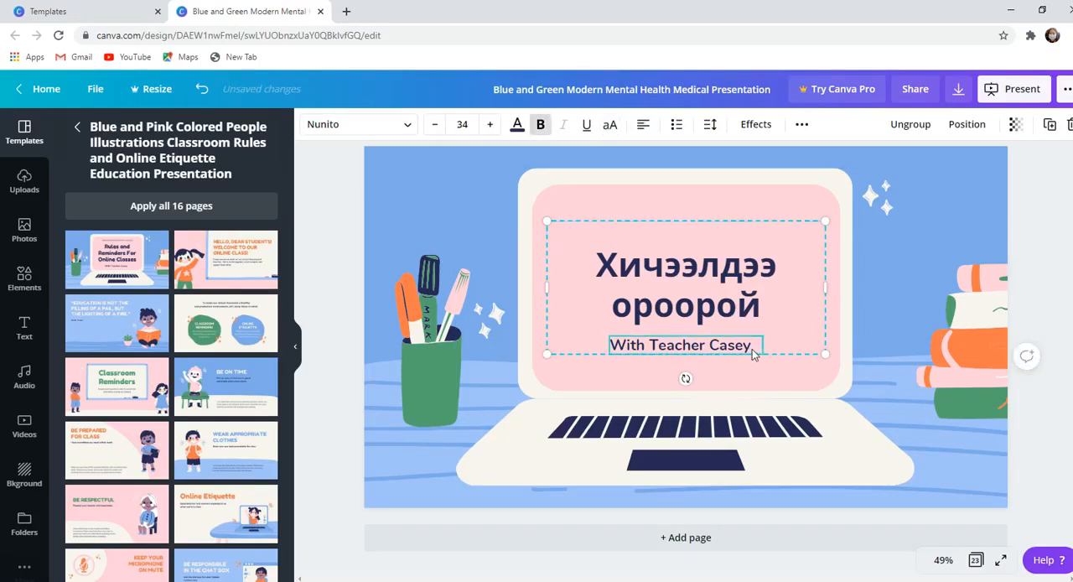
left_click(753, 344)
key("BackSpace")
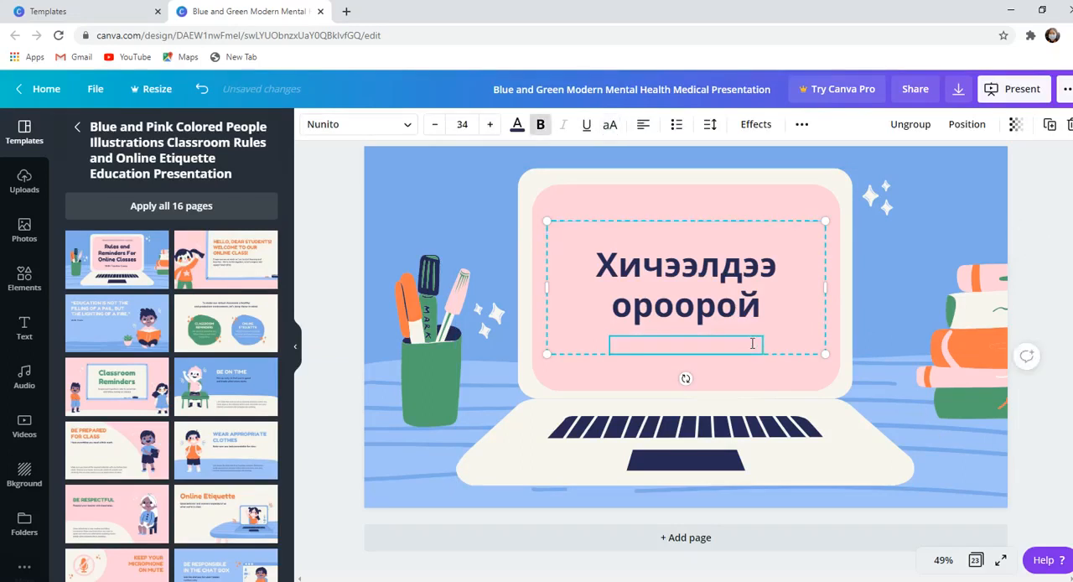
left_click(1046, 478)
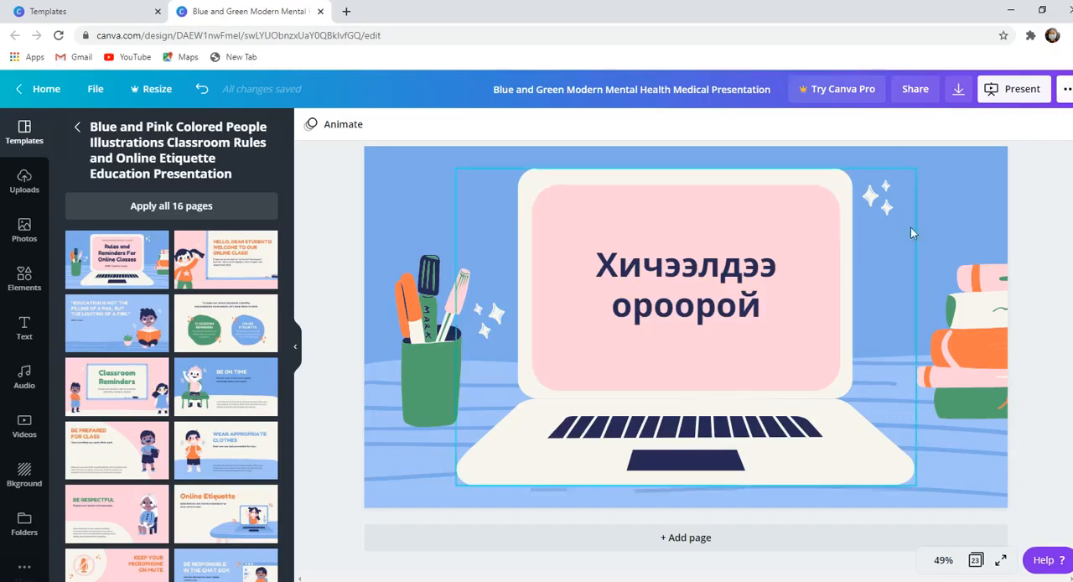
- Open the design's download settings and set the file type to JPG
left_click(1062, 90)
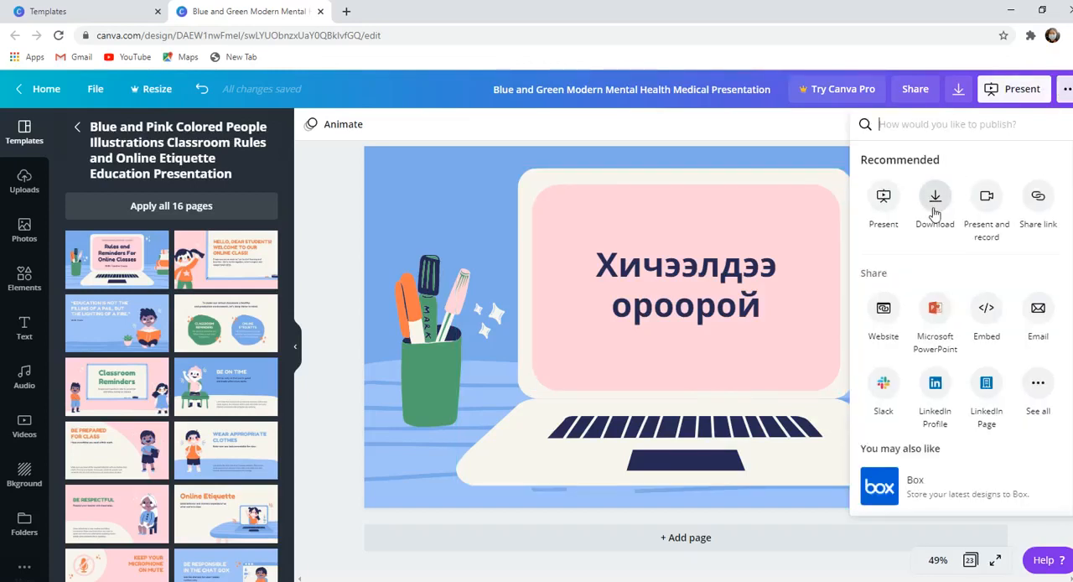
left_click(961, 99)
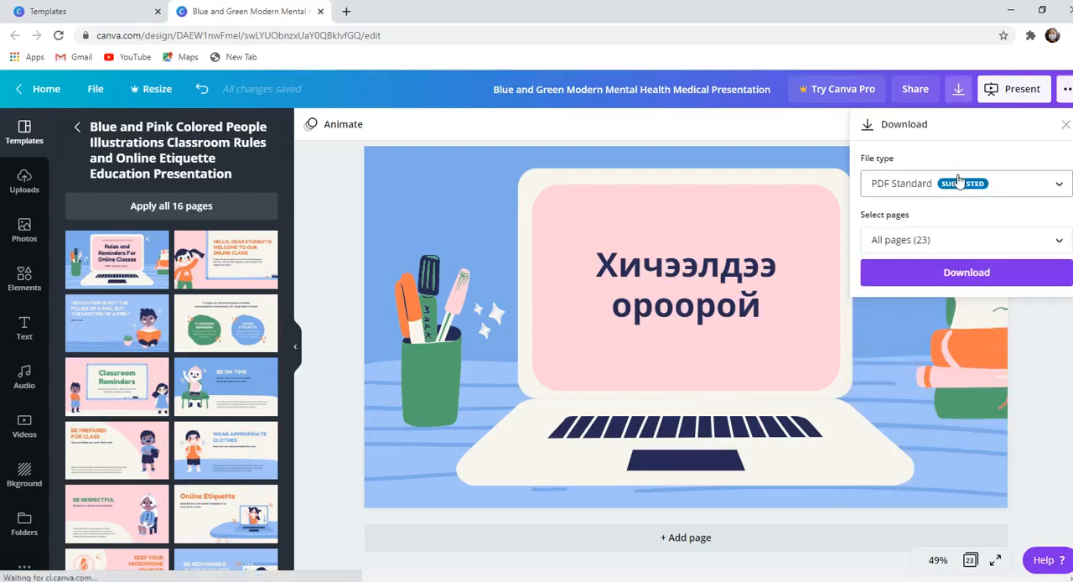
left_click(1007, 191)
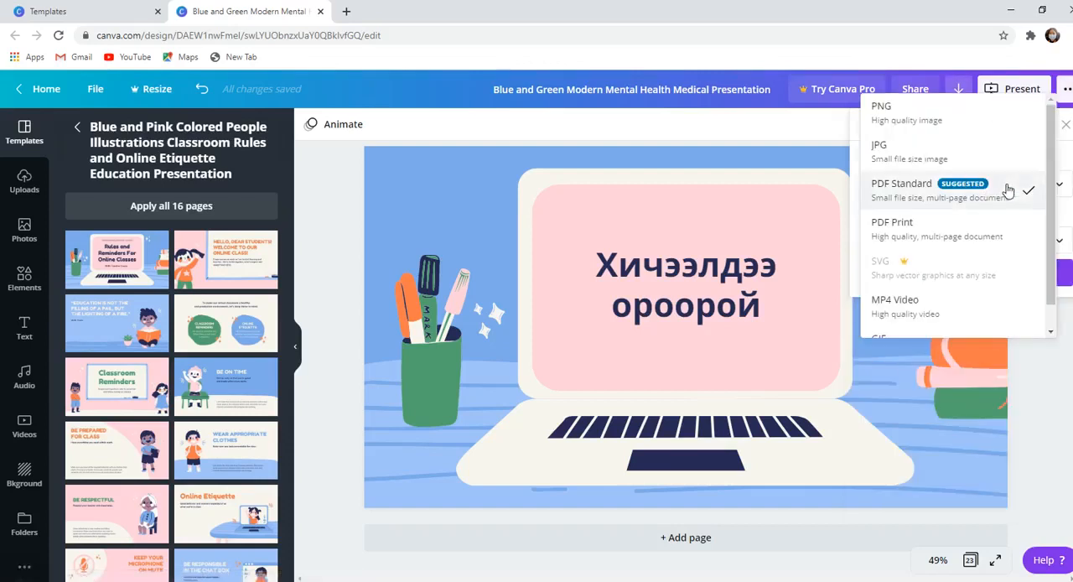
left_click(904, 153)
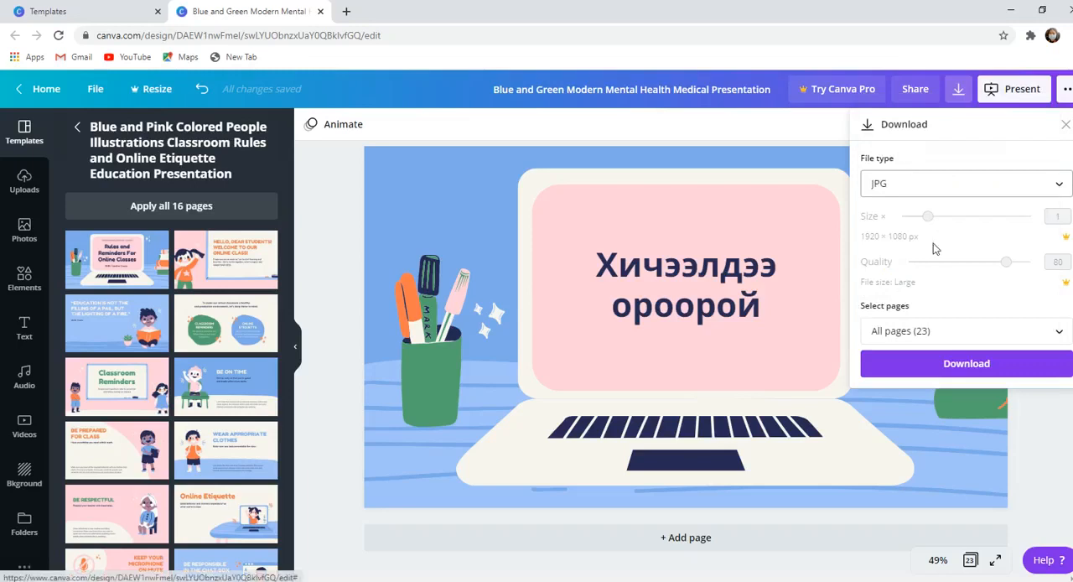
- Restrict the download to page 23 only and download it
left_click(965, 334)
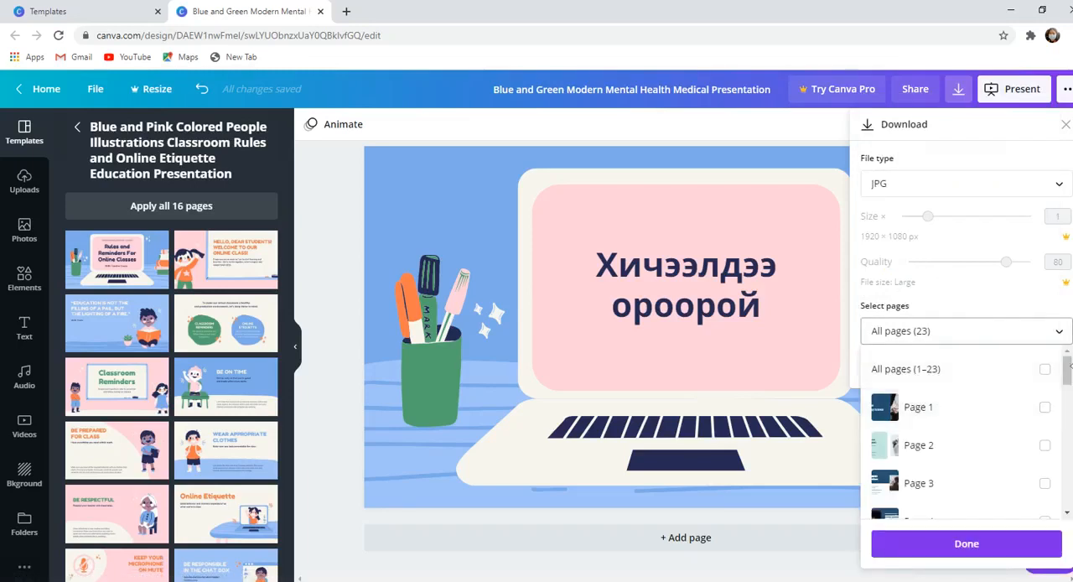
left_click_drag(1067, 371, 1070, 496)
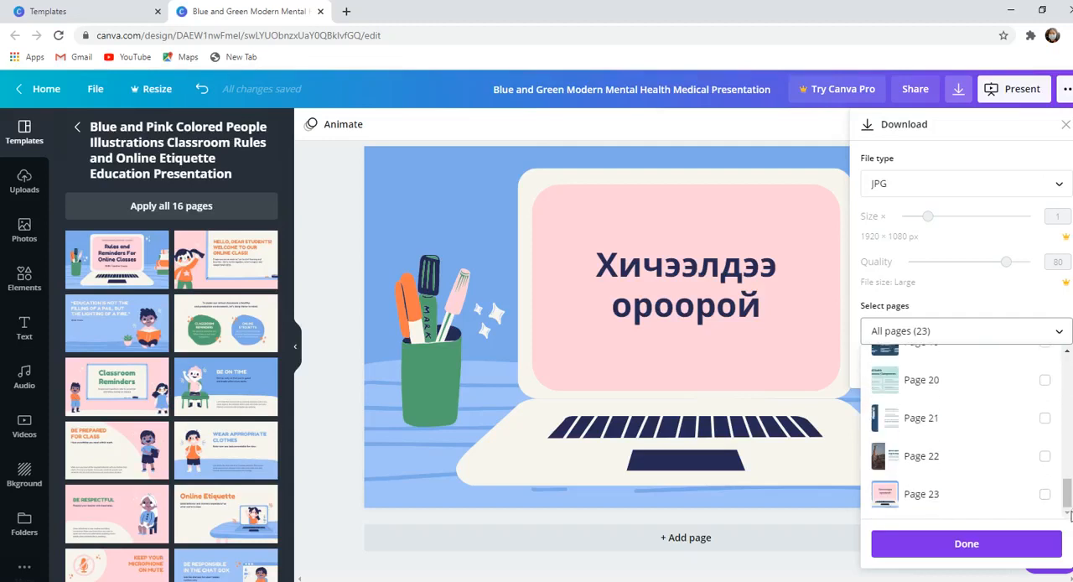
left_click(1046, 495)
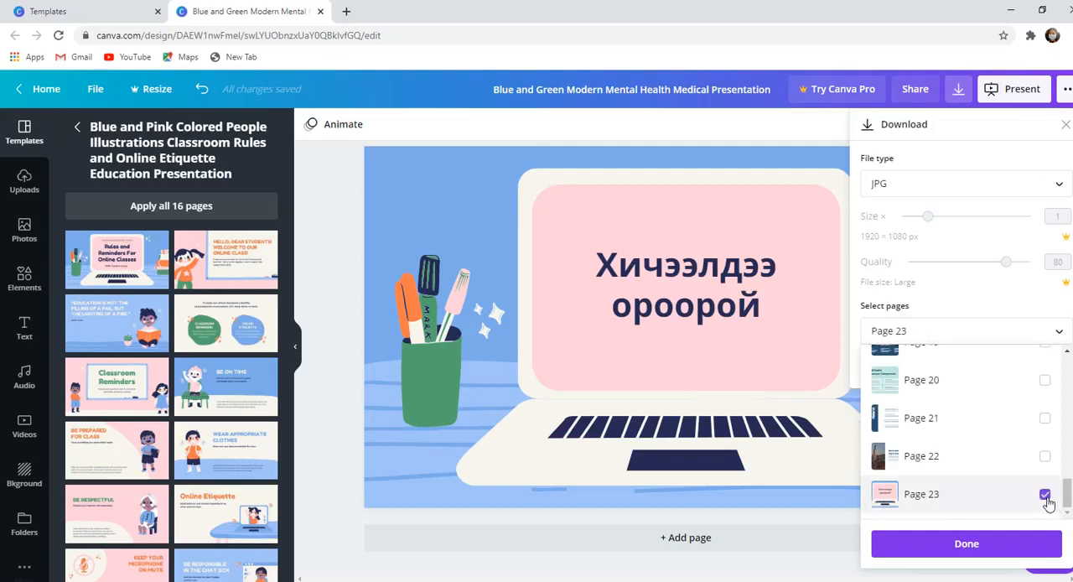
left_click(972, 543)
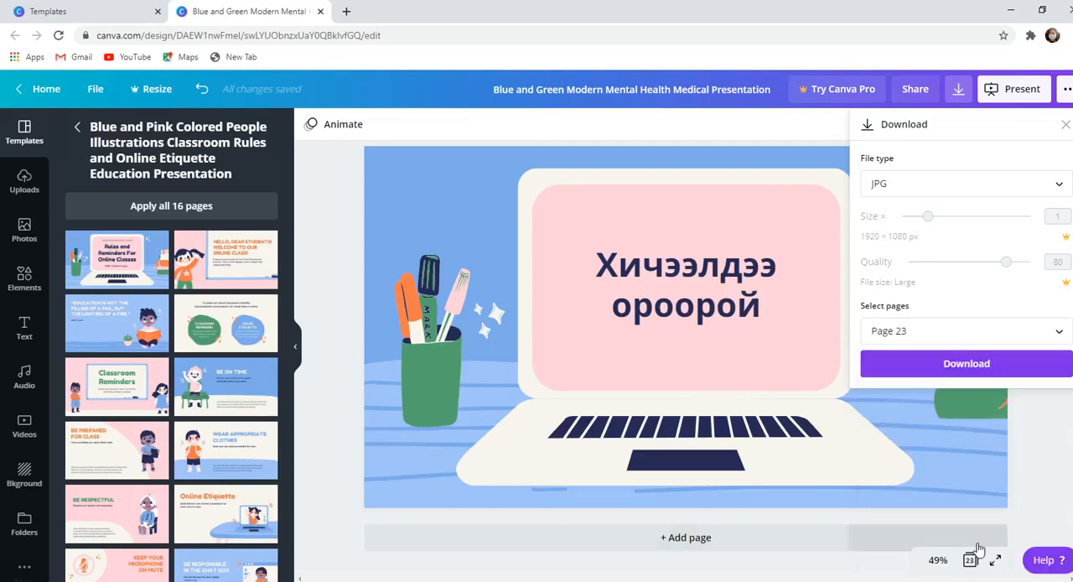
left_click(966, 364)
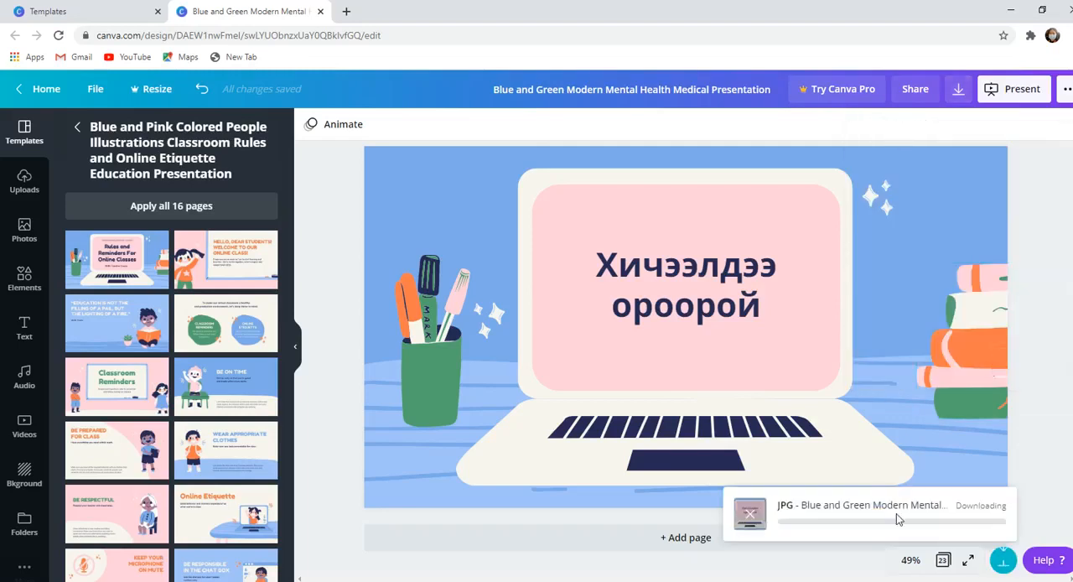
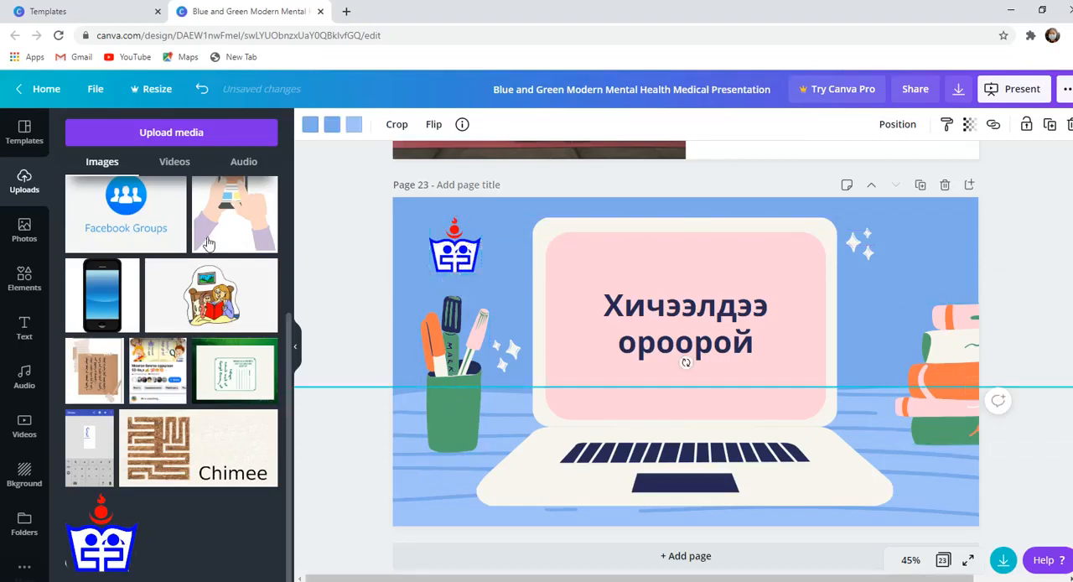
- Start a media upload from the device and look through the Downloads, Desktop, Pictures, Chimee hereglvvr and This PC folders
scroll(273, 316, "up", 3)
scroll(272, 316, "up", 2)
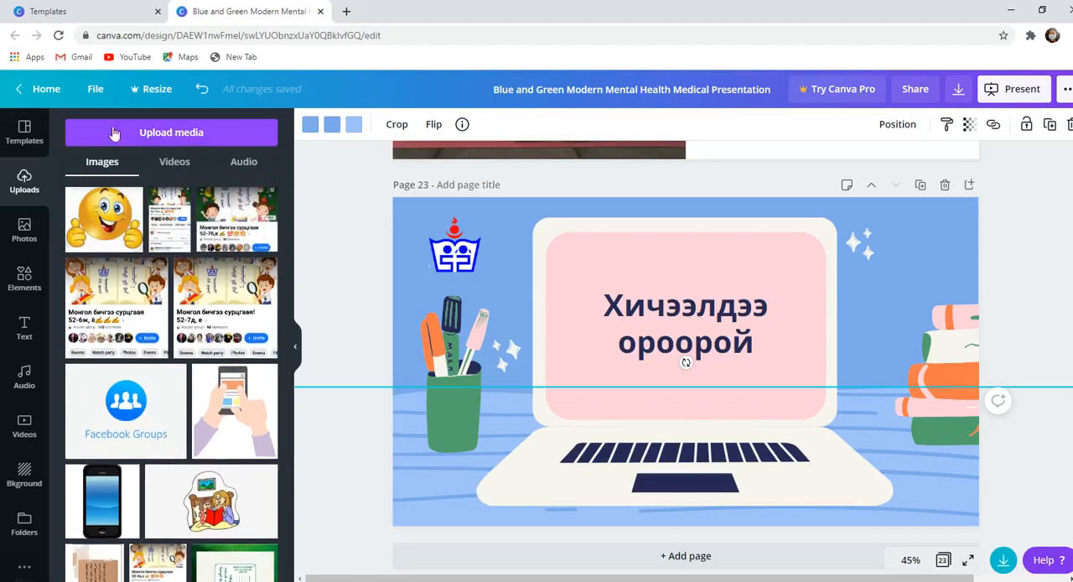
left_click(171, 133)
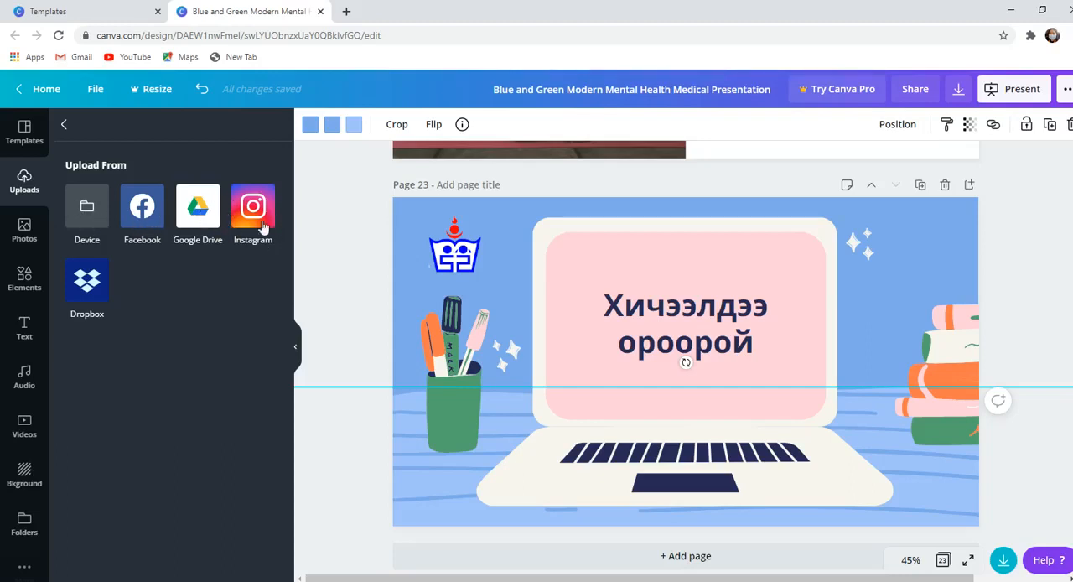
left_click(88, 215)
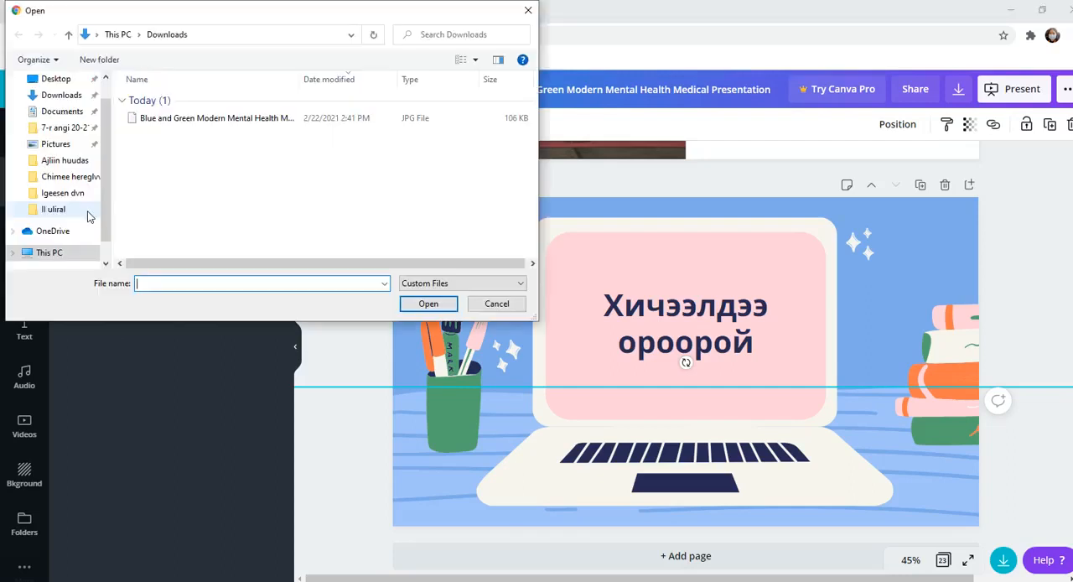
left_click(69, 97)
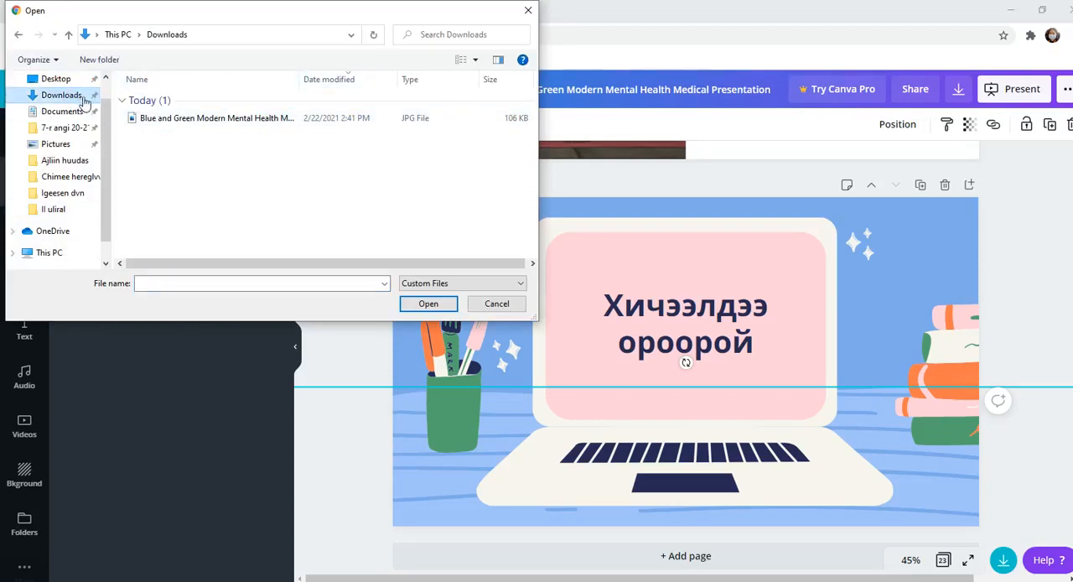
left_click(59, 79)
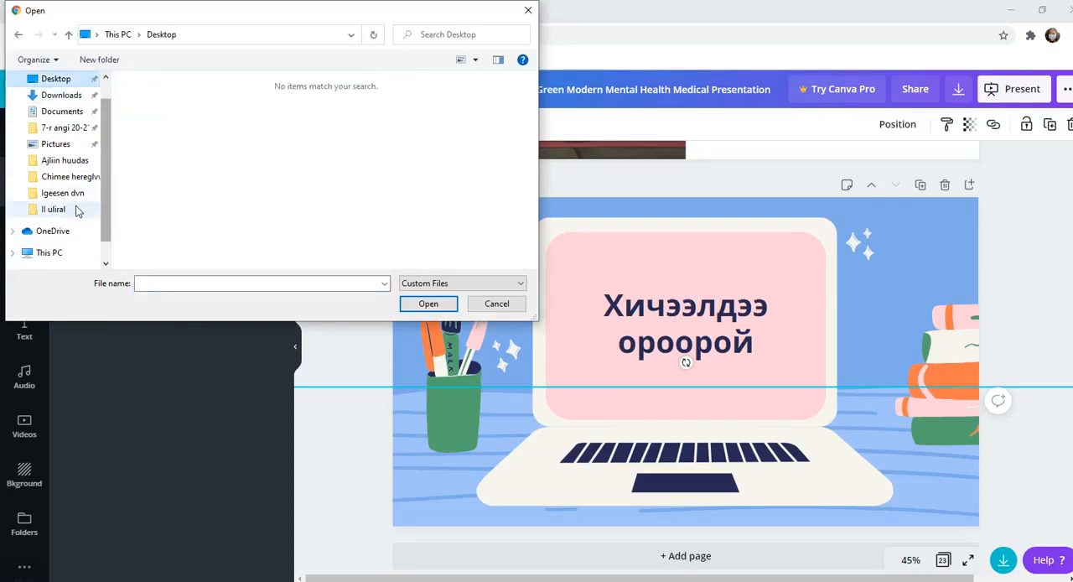
left_click(68, 146)
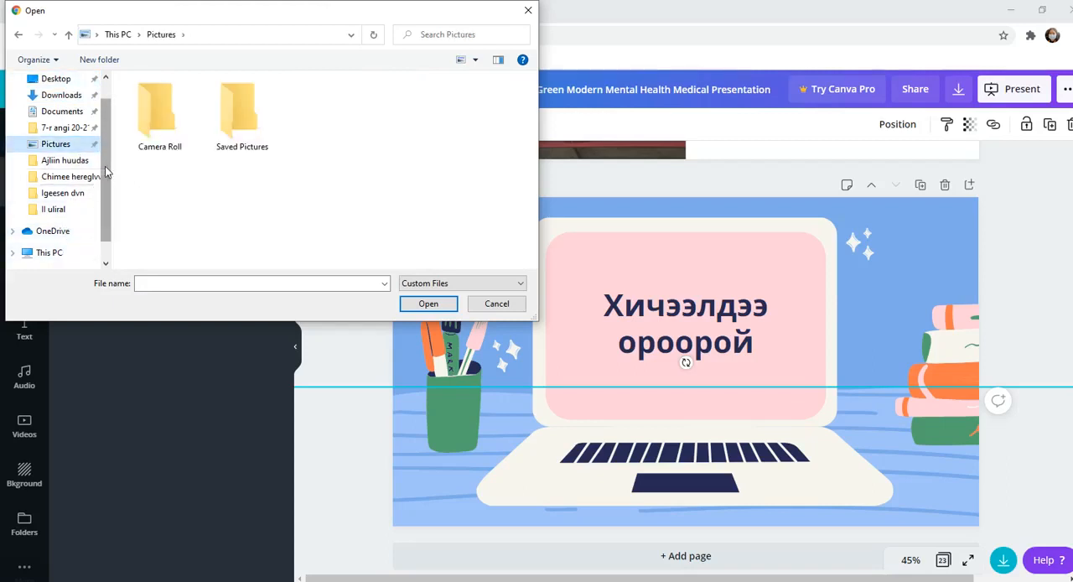
scroll(76, 193, "down", 1)
left_click(71, 143)
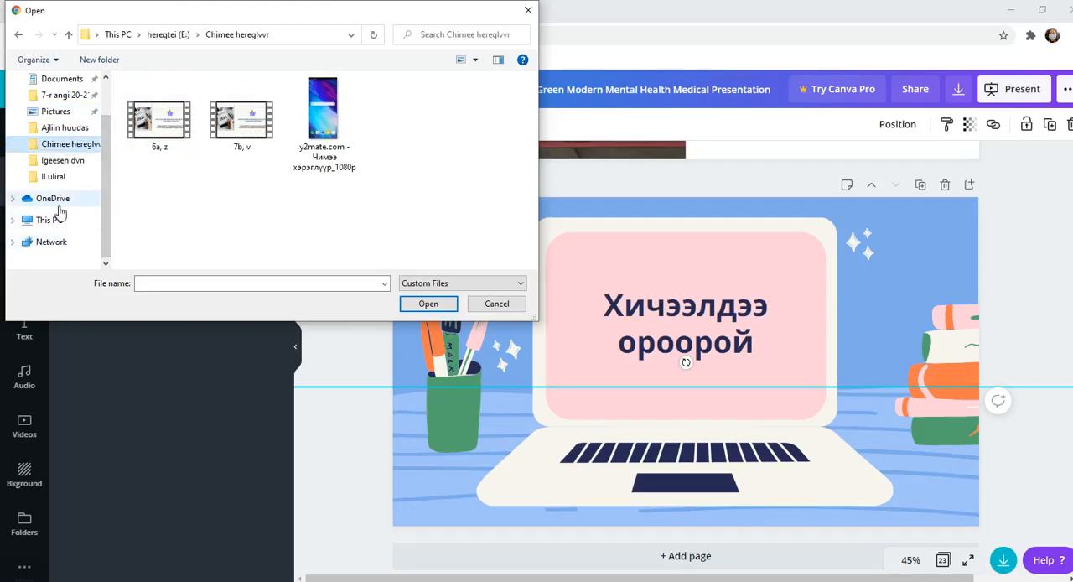
left_click(57, 201)
left_click(55, 222)
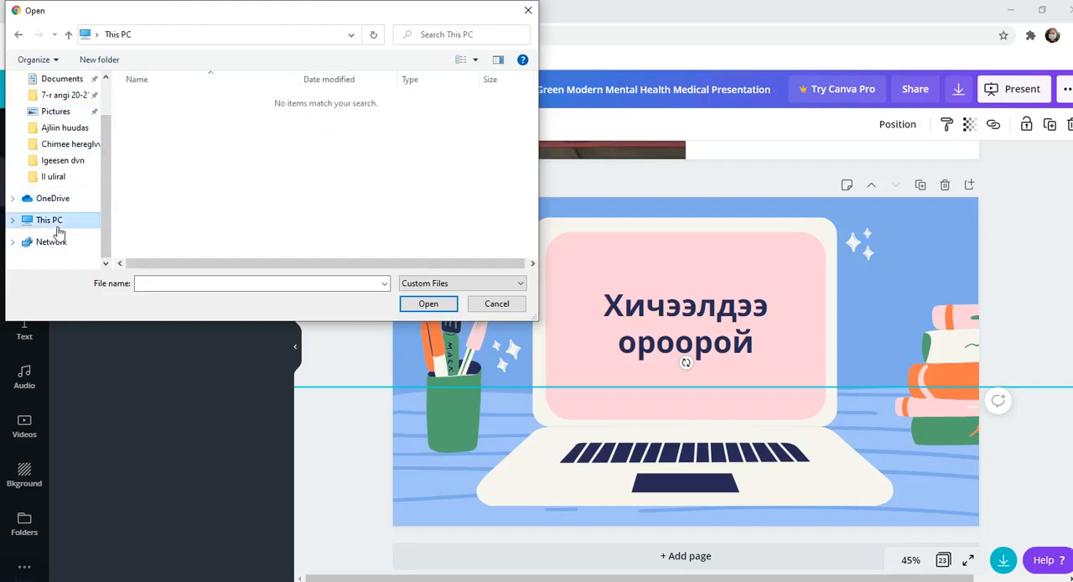
- Search This PC for "zurag" to find a folder with pictures
left_click(465, 34)
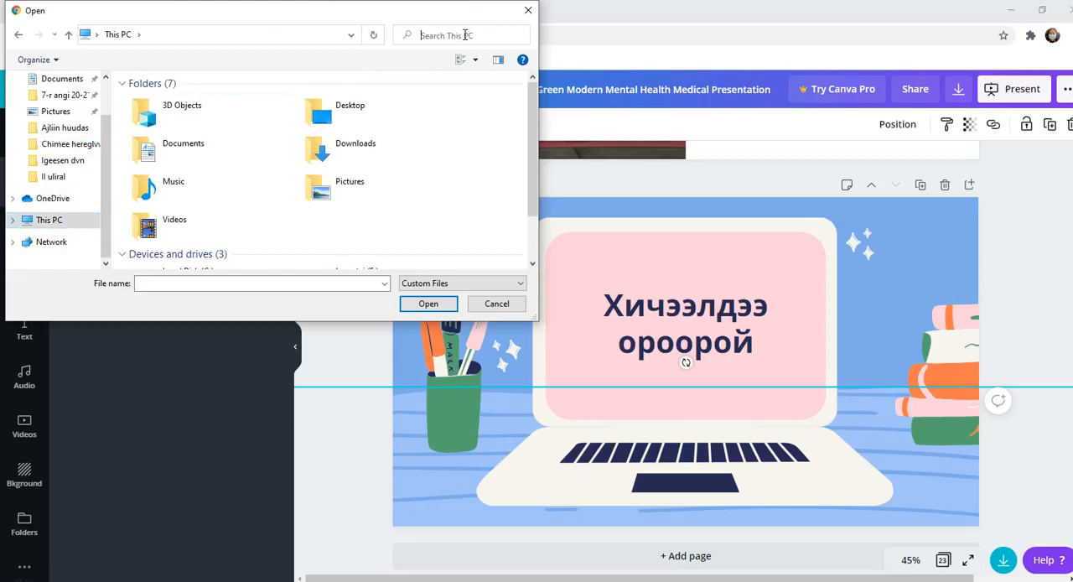
left_click(466, 34)
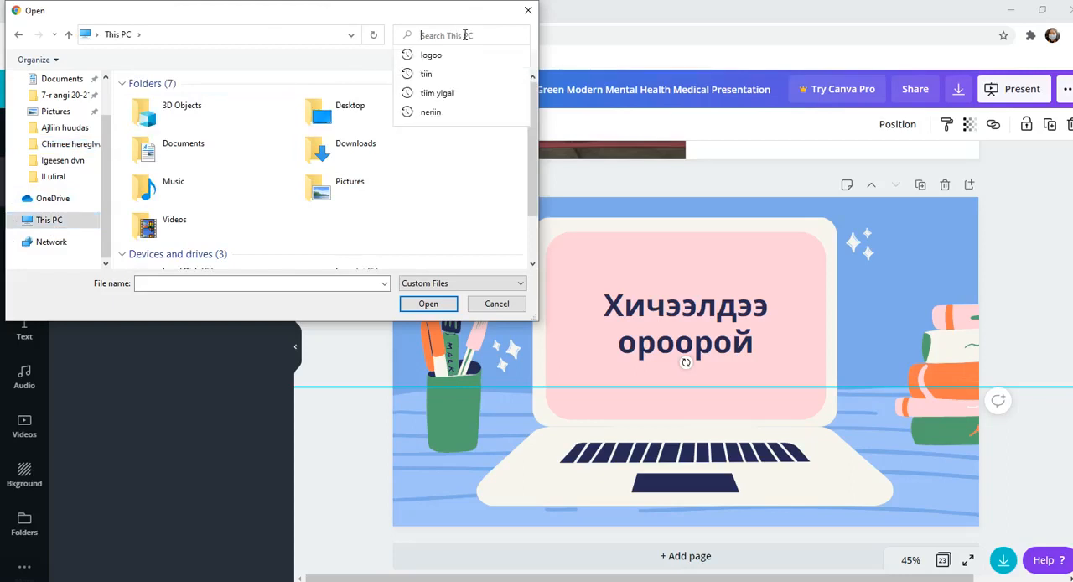
type("logoo")
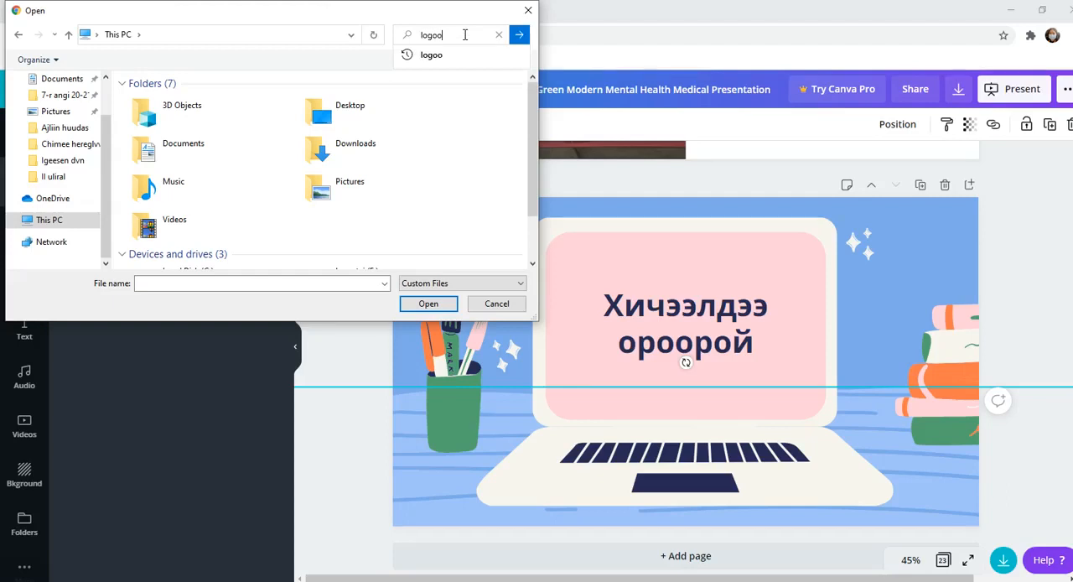
key("BackSpace")
key("BackSpace")
type("zura")
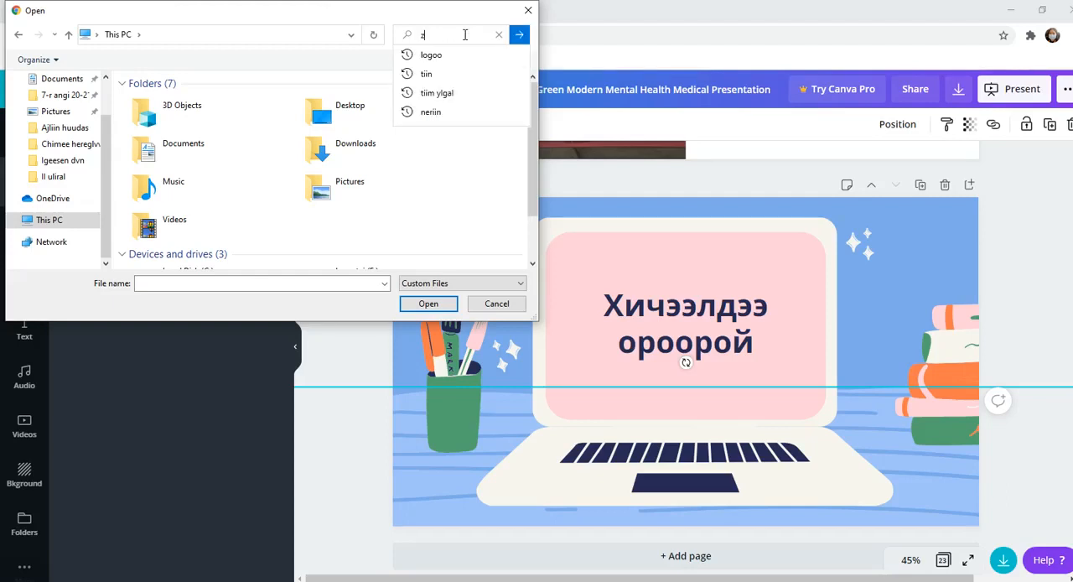
key("Tab")
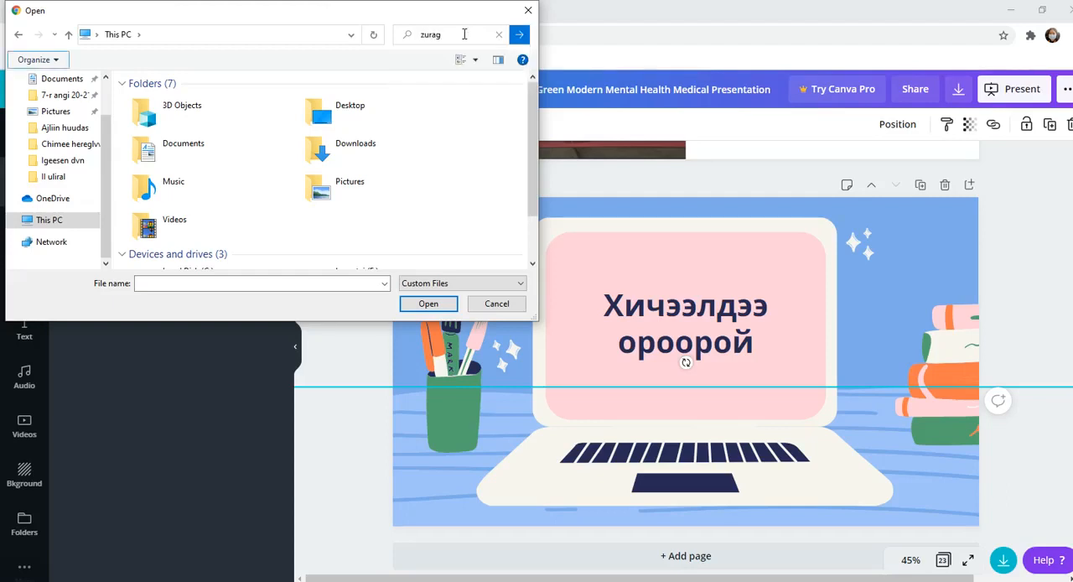
left_click(519, 34)
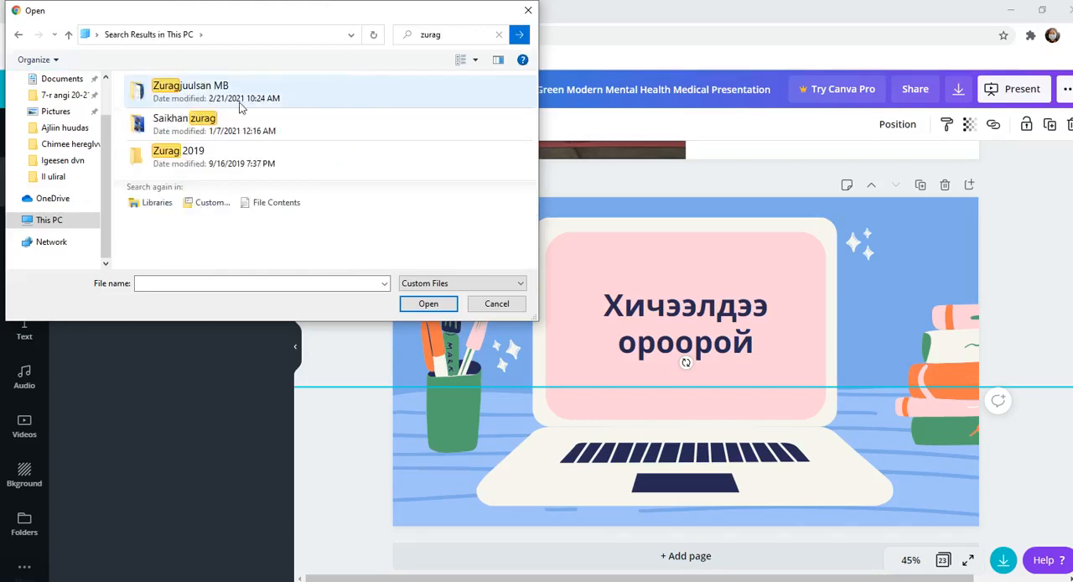
- Open the Zuragjuulsan MB folder from the search results and upload the hand picture named 1
left_click(234, 102)
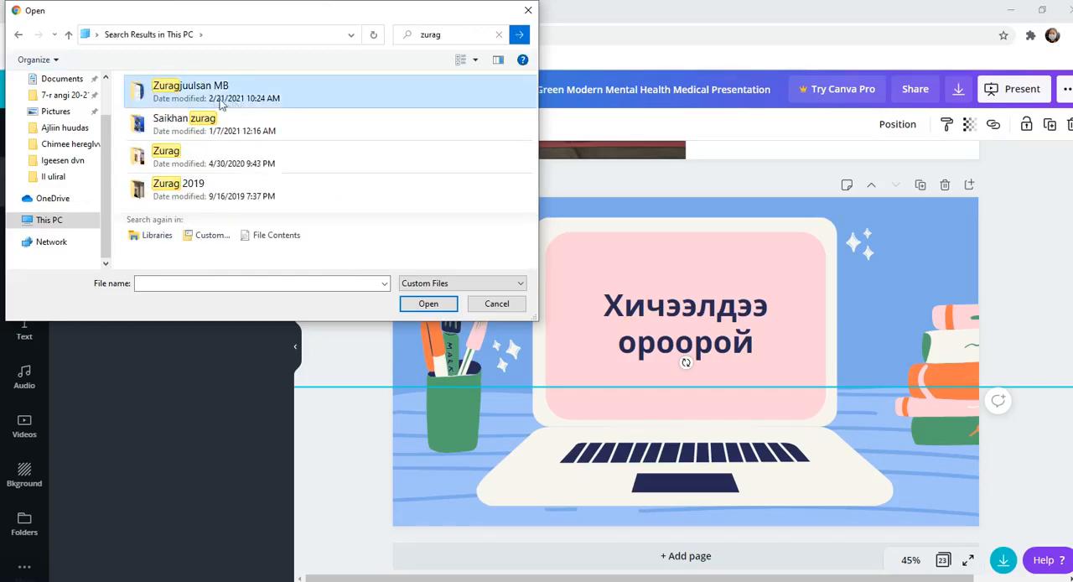
double_click(192, 98)
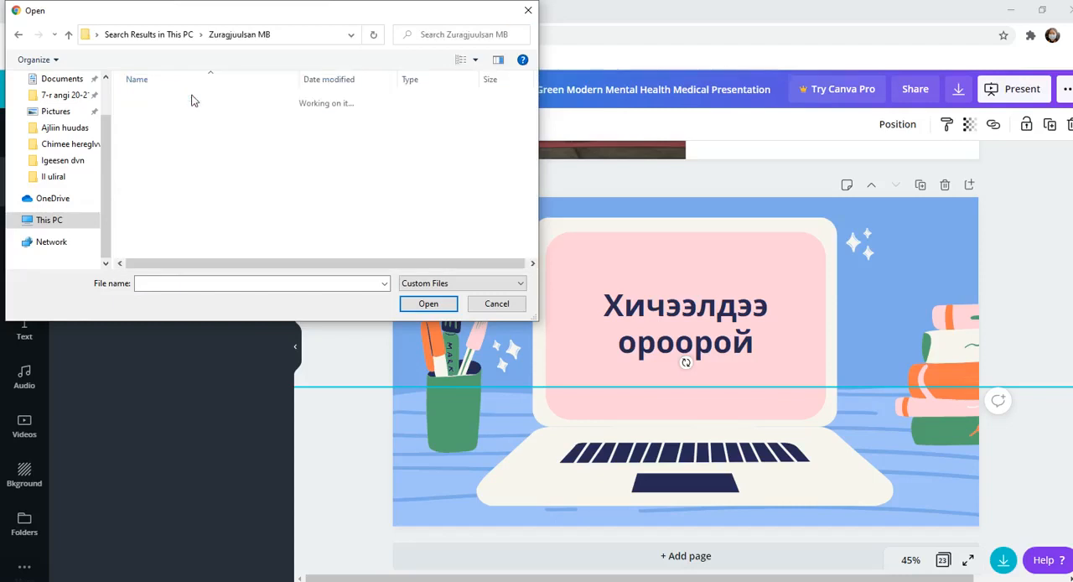
left_click(178, 112)
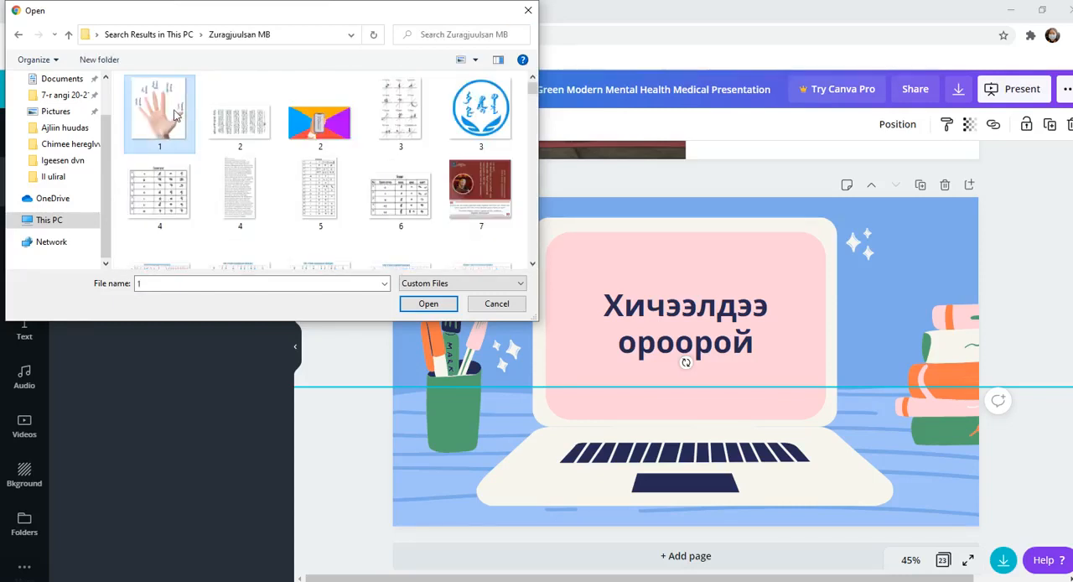
left_click(428, 304)
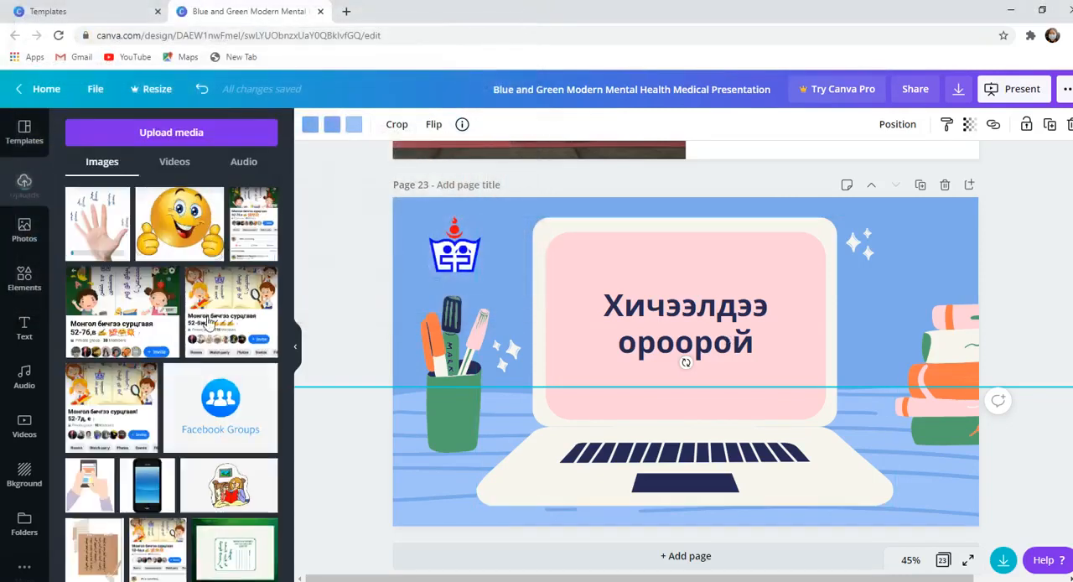
- Insert the uploaded hand picture on page 23, enlarge it to the full page height and deselect it
left_click(98, 228)
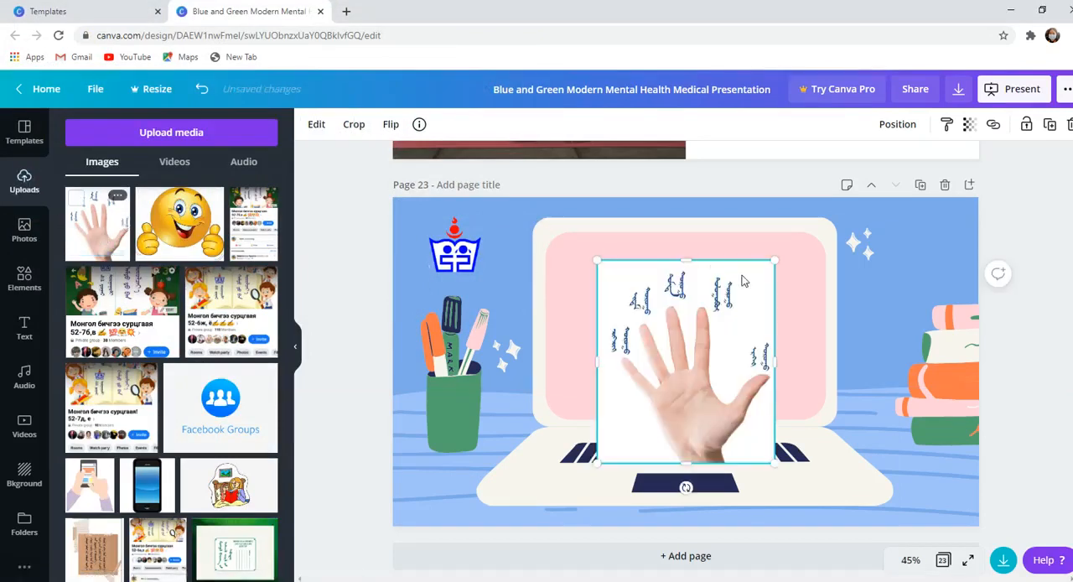
left_click_drag(815, 248, 870, 186)
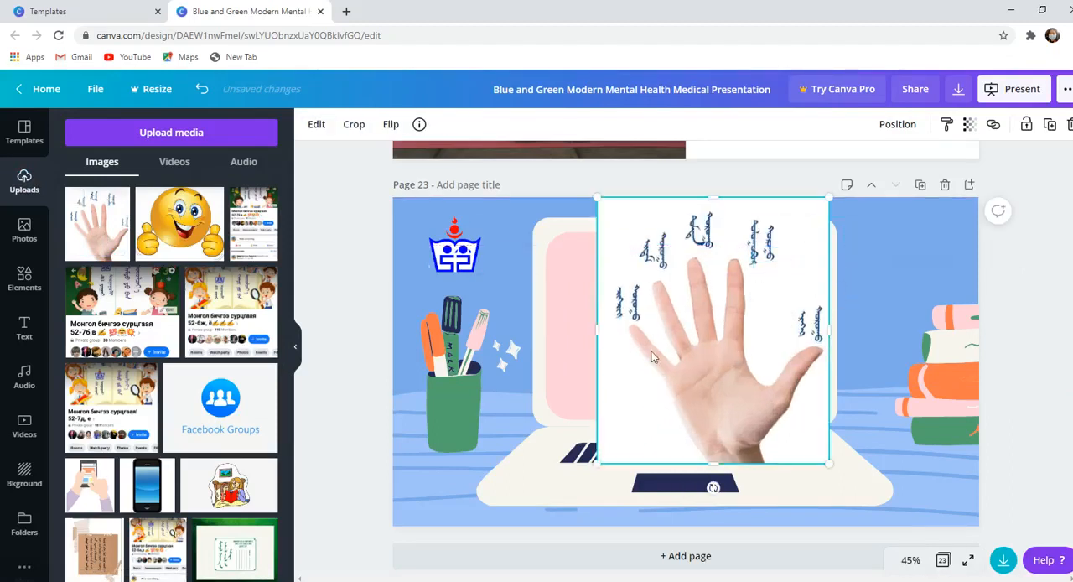
left_click_drag(597, 467, 509, 500)
left_click(880, 375)
left_click(722, 275)
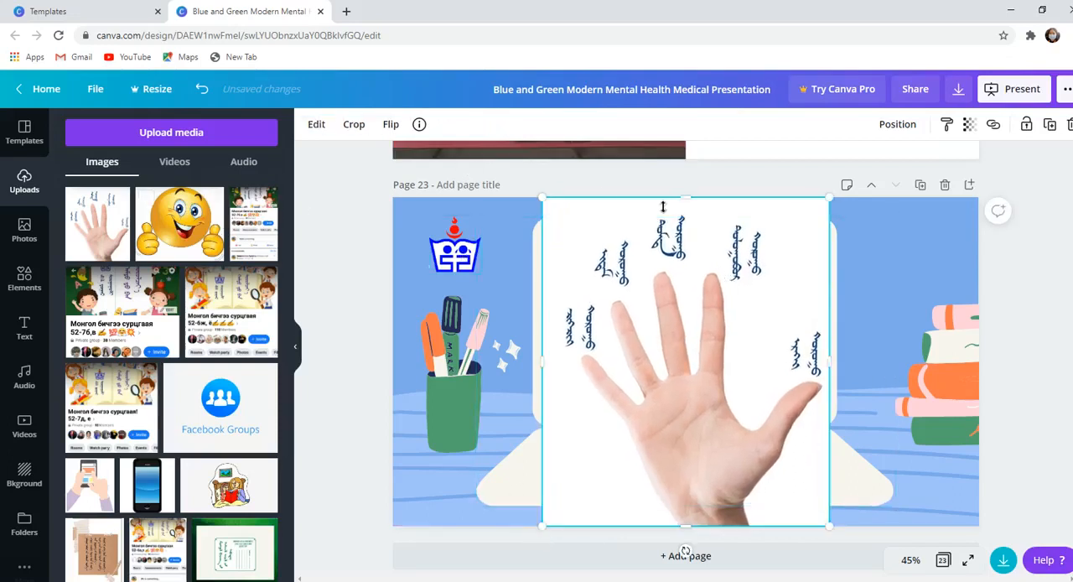
left_click(729, 177)
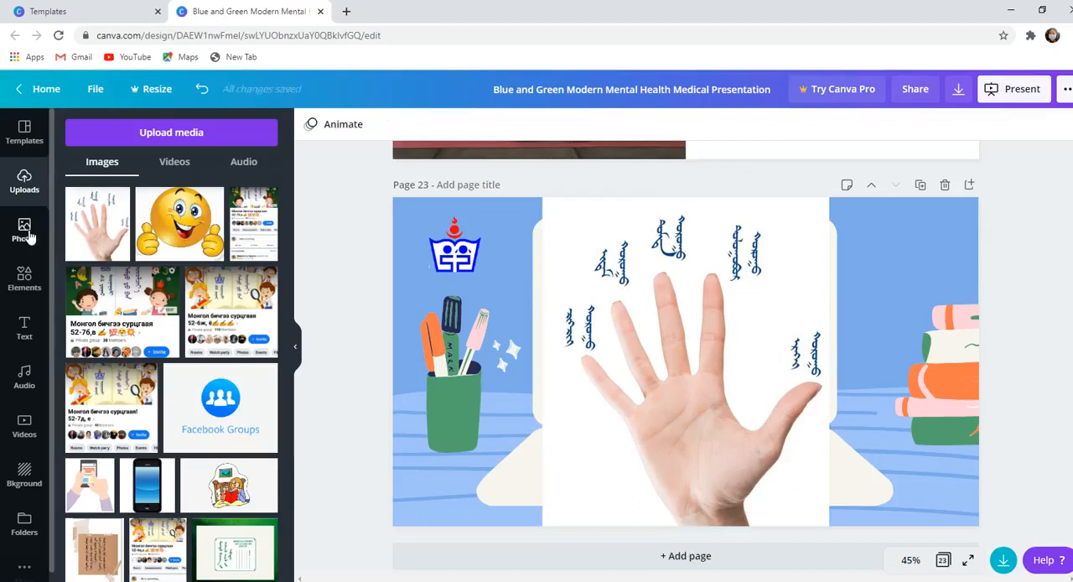
- Delete the hand picture from page 23
left_click(747, 227)
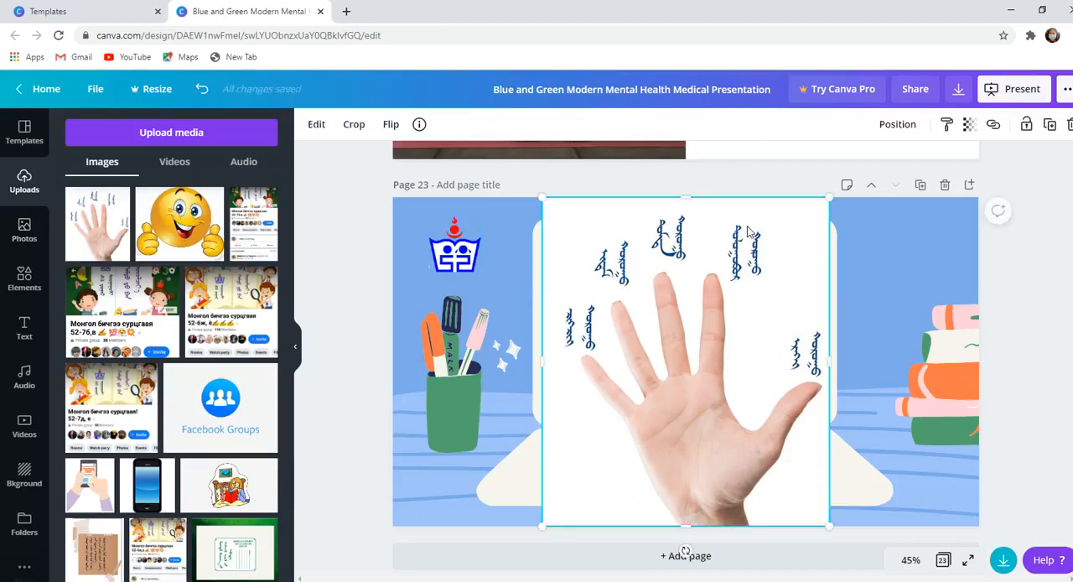
key("Delete")
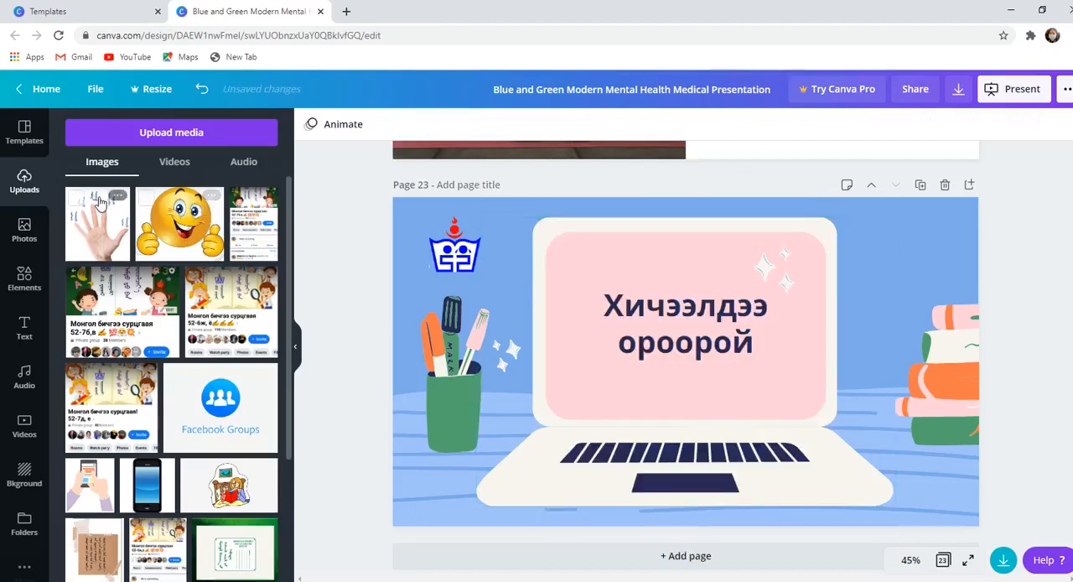
- Upload the y2mate.com phone video from the device's Chimee hereglvvr folder to the video uploads
left_click(174, 166)
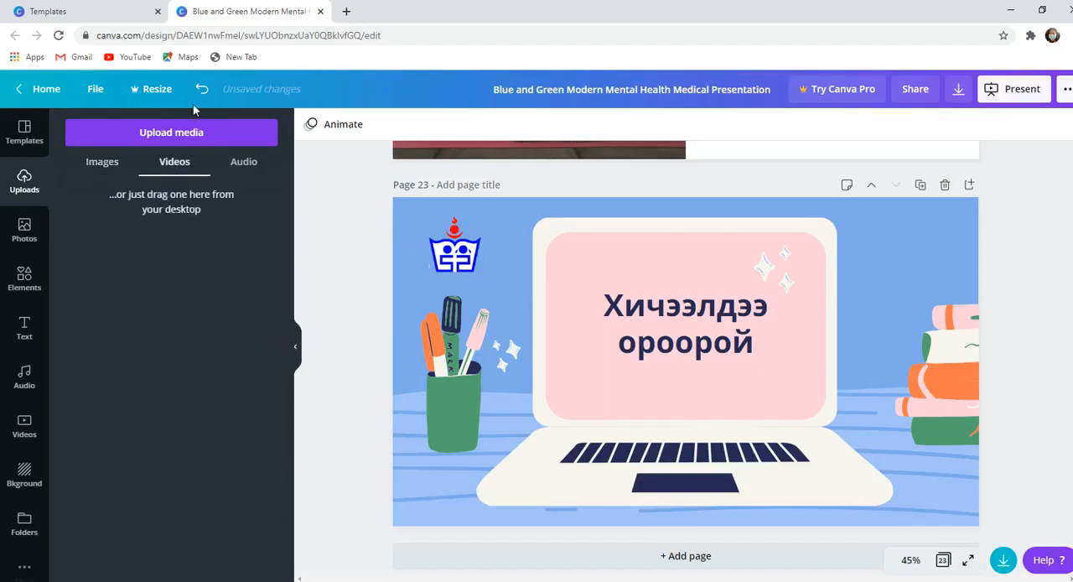
left_click(190, 134)
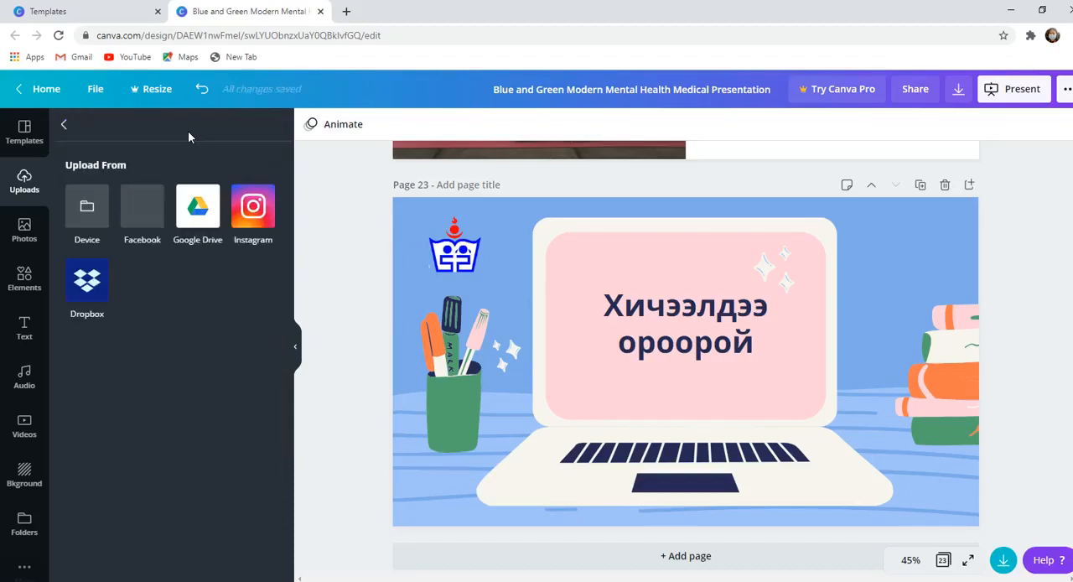
left_click(88, 220)
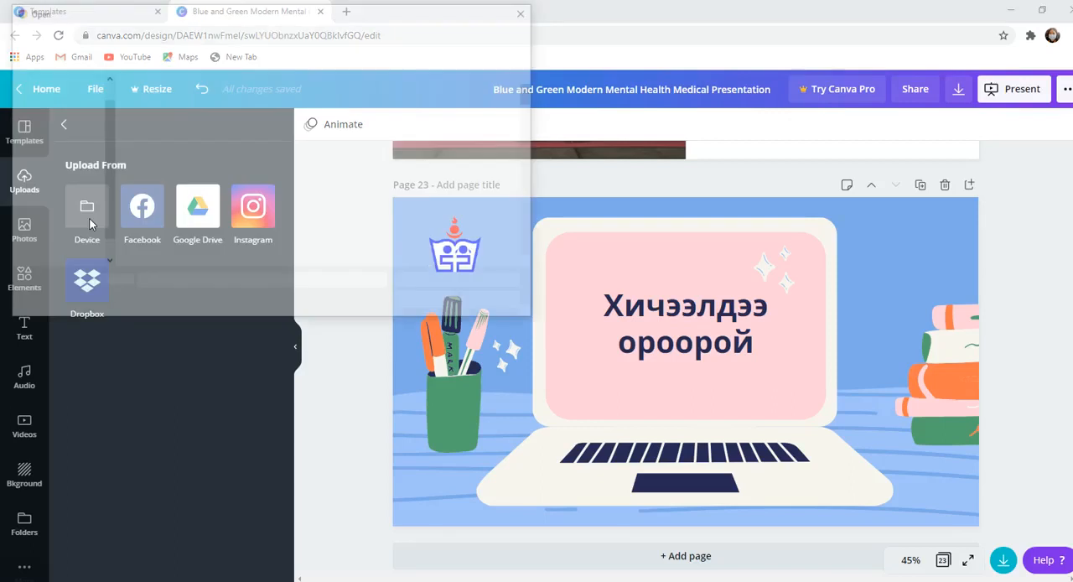
left_click(67, 180)
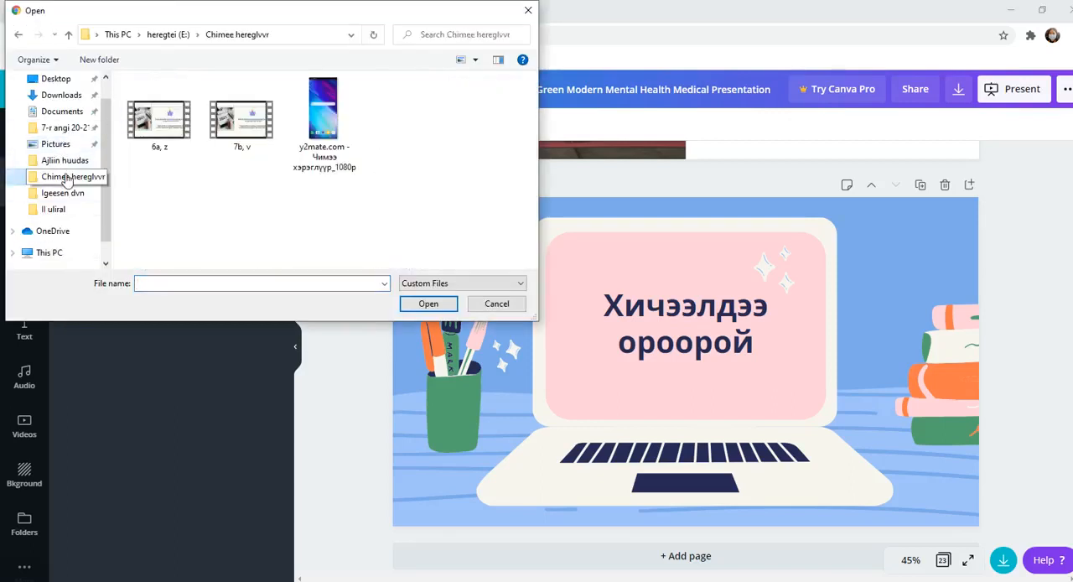
left_click(325, 125)
left_click(432, 305)
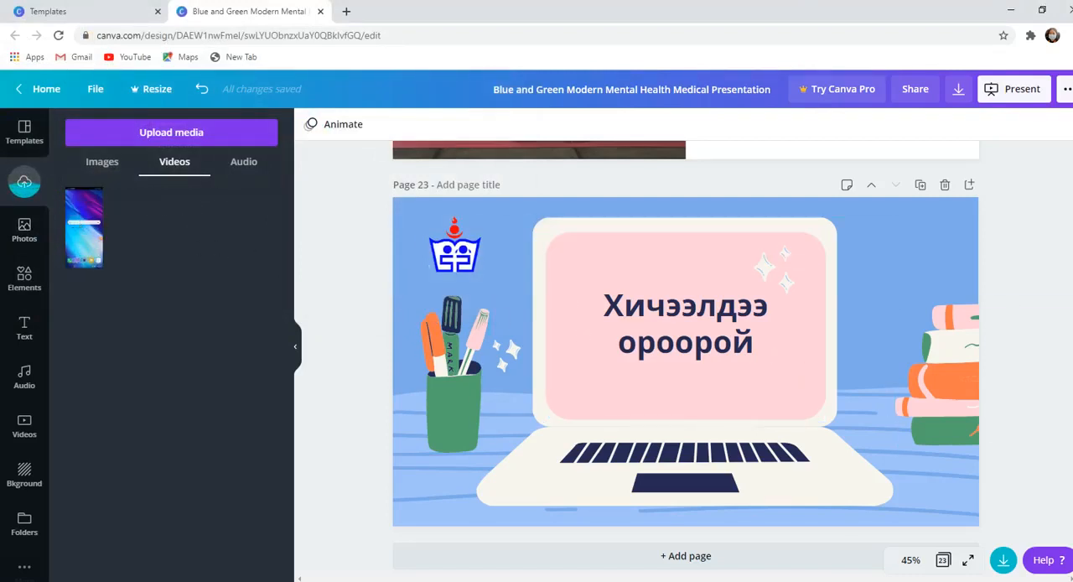
- Add a new blank page after page 23 and place the uploaded phone video on it
left_click(970, 184)
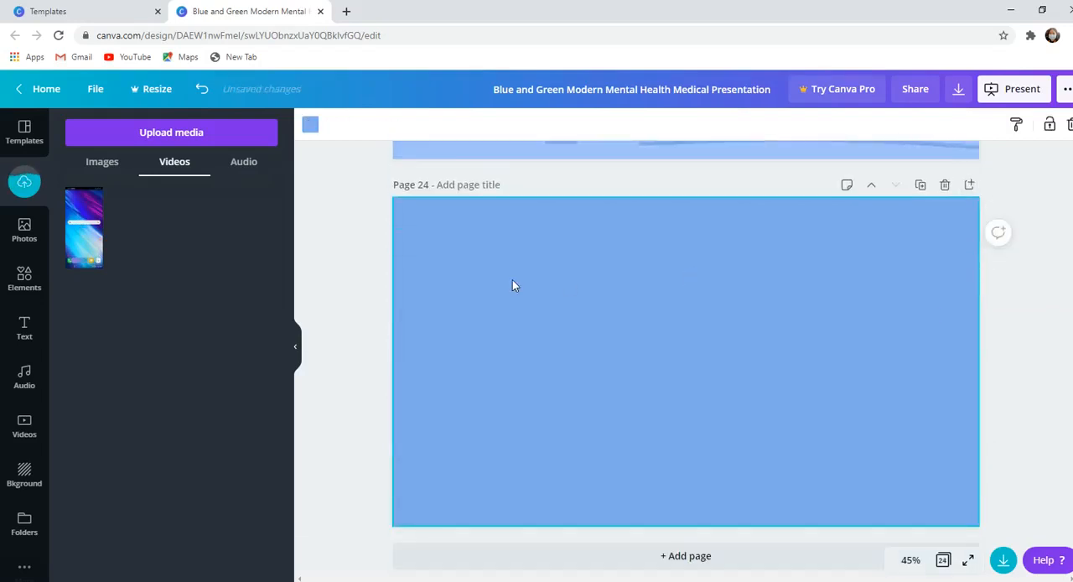
left_click_drag(79, 226, 575, 306)
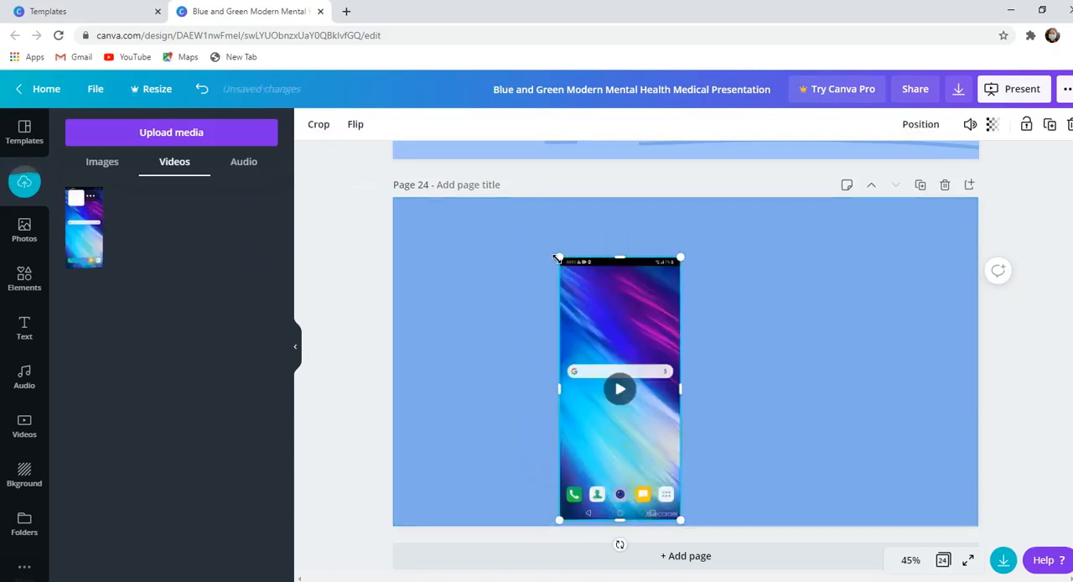
- Enlarge the phone video to nearly the full page height, align it with the page's left edge and deselect it
left_click_drag(559, 258, 531, 200)
left_click_drag(679, 358, 522, 302)
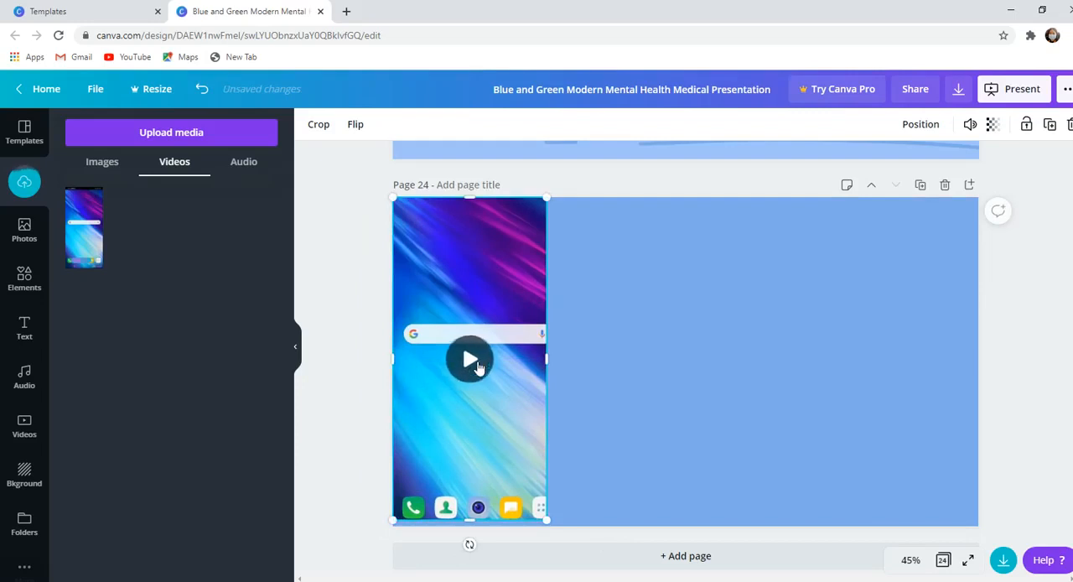
left_click(669, 326)
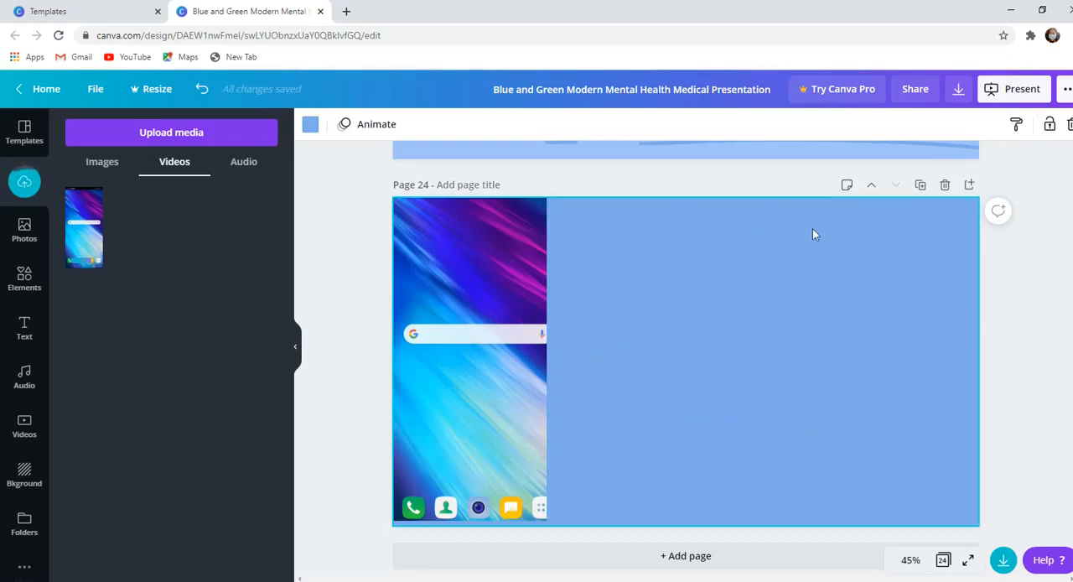
- Delete the phone video from page 24 and show the audio uploads
left_click(439, 395)
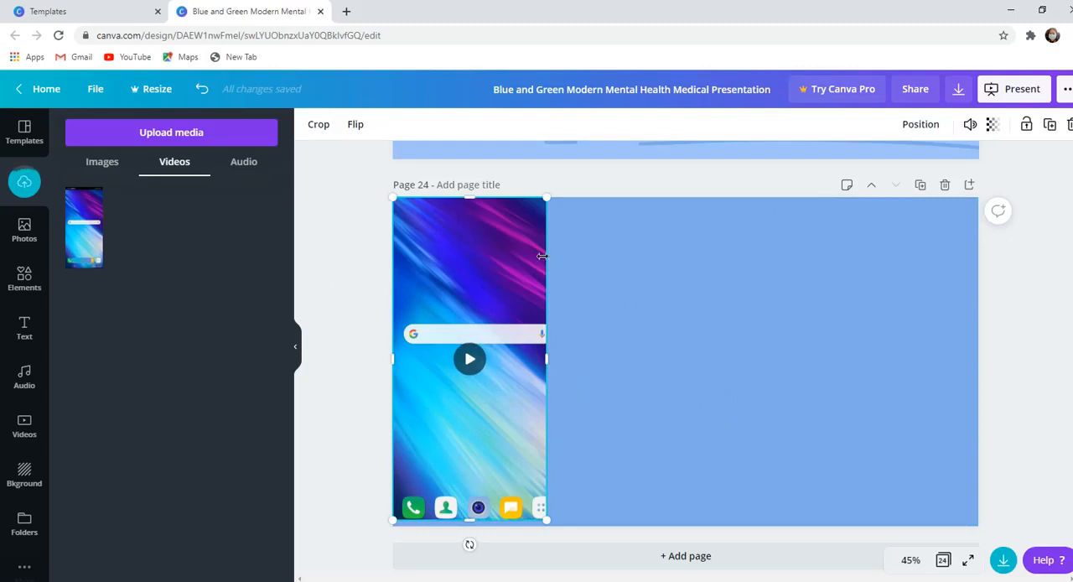
key("Delete")
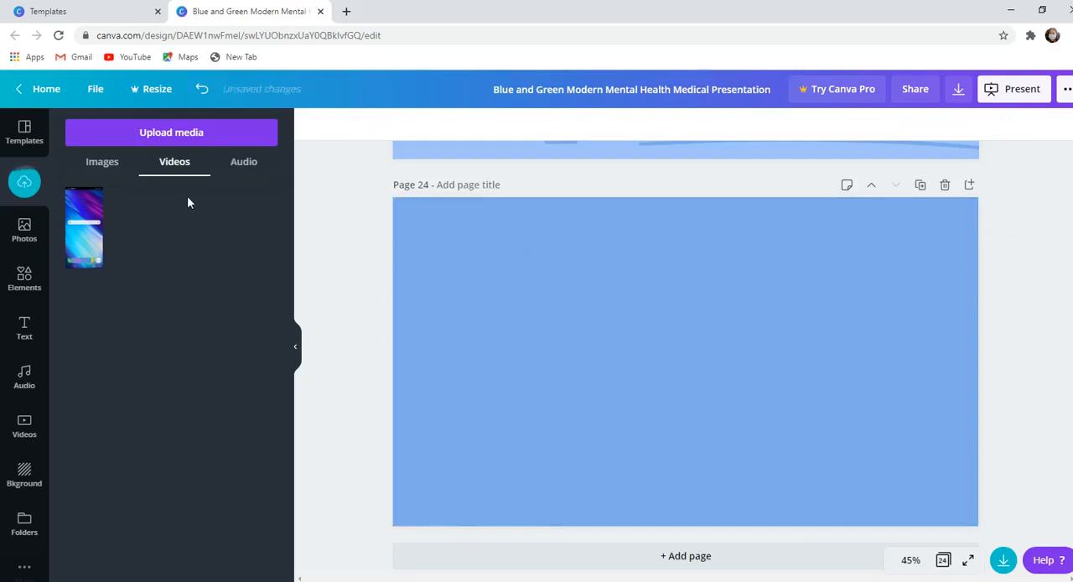
left_click(234, 168)
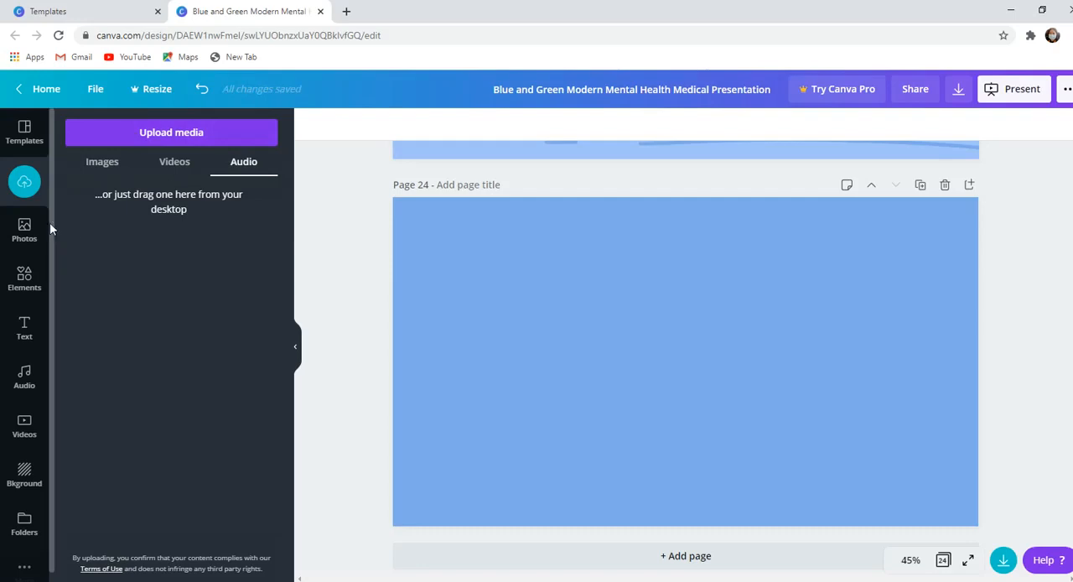
- Place the stock photo of the 2021 planner on page 24, shrink it and move it to the page's upper-left area
left_click(24, 233)
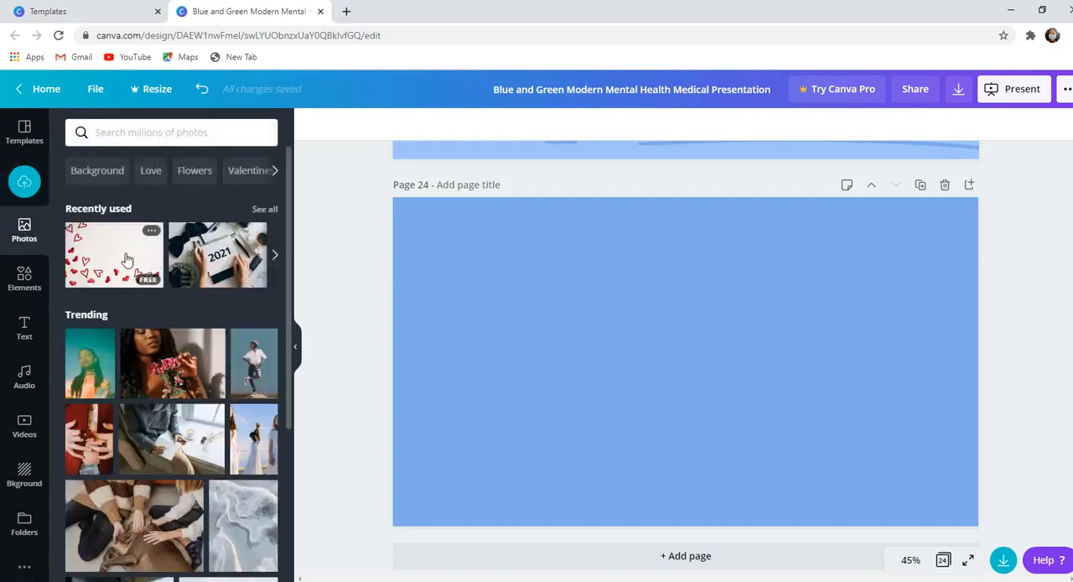
left_click(220, 256)
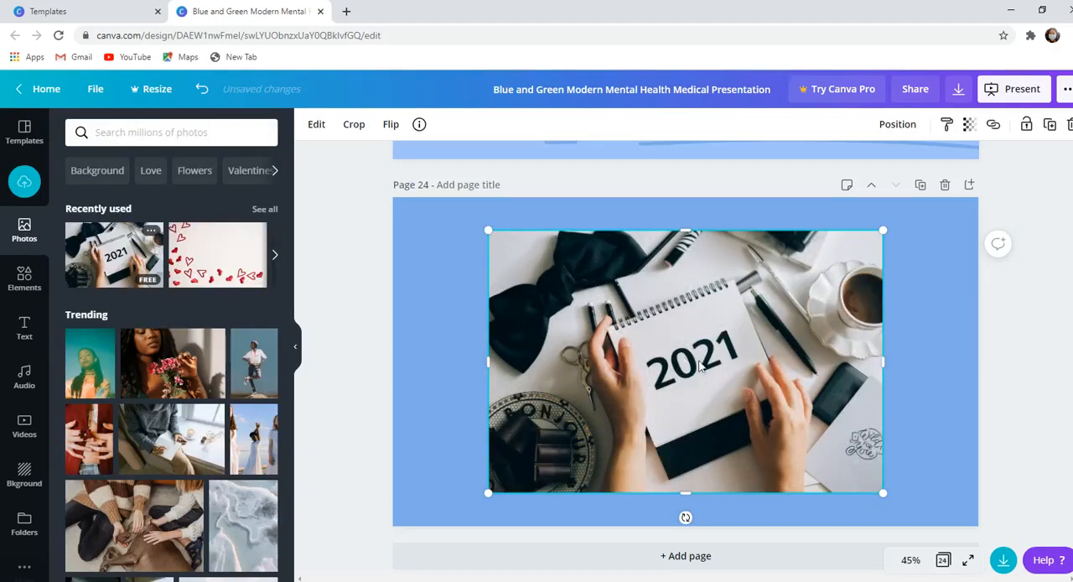
left_click_drag(884, 491, 733, 394)
left_click_drag(677, 342, 599, 329)
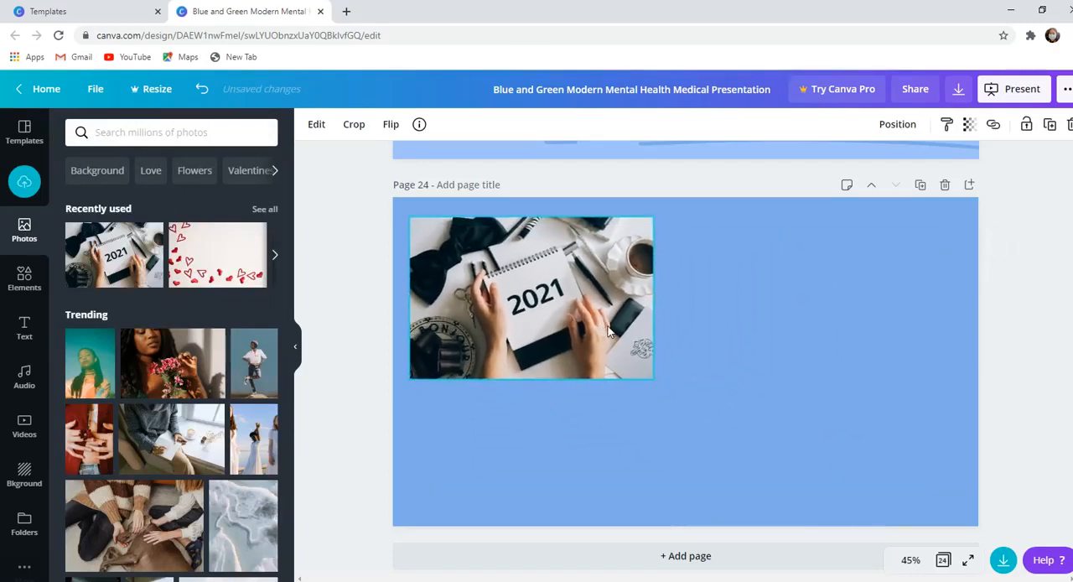
left_click(748, 432)
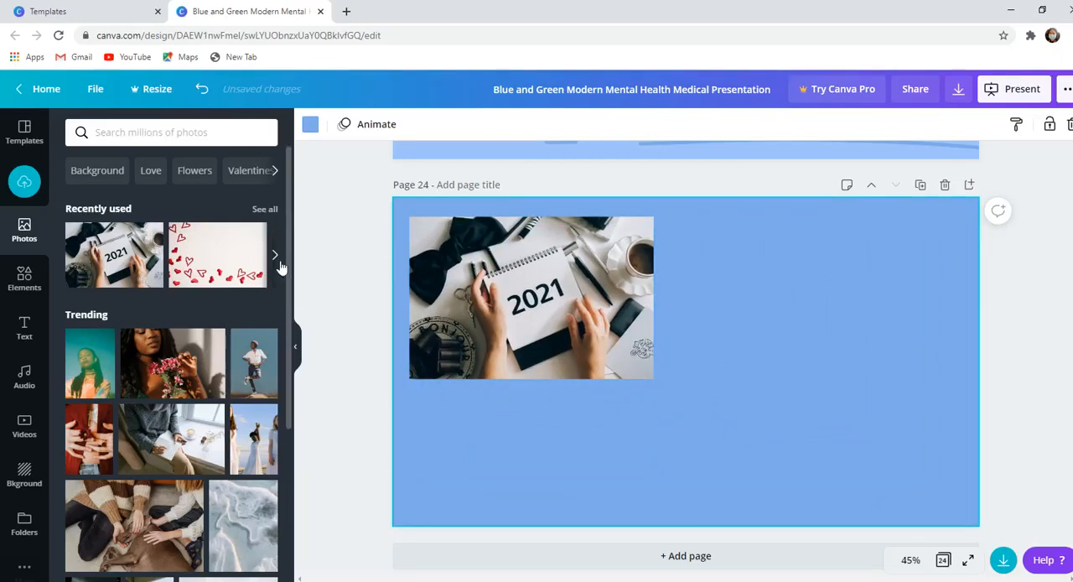
- Find Valentines day photos and place the one with two wooden hearts, shrunk, beside the 2021 planner photo
left_click_drag(287, 259, 293, 196)
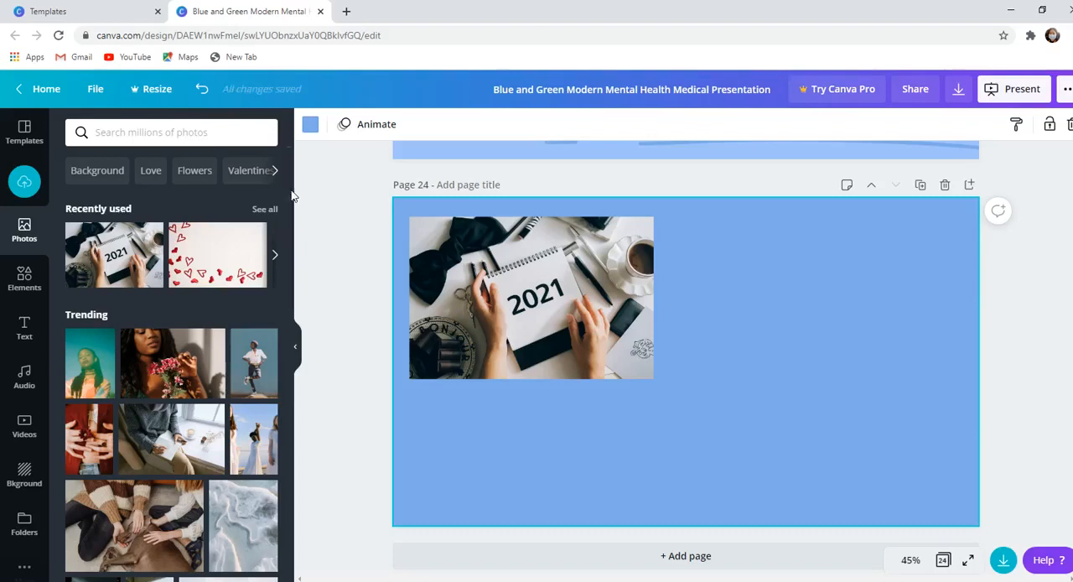
left_click(238, 170)
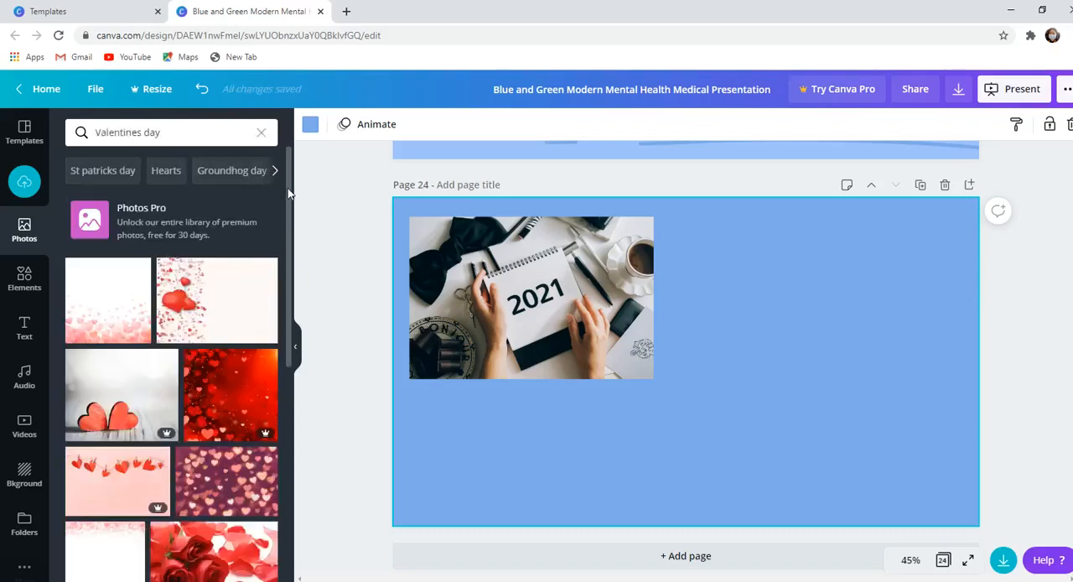
scroll(287, 188, "down", 2)
left_click(151, 242)
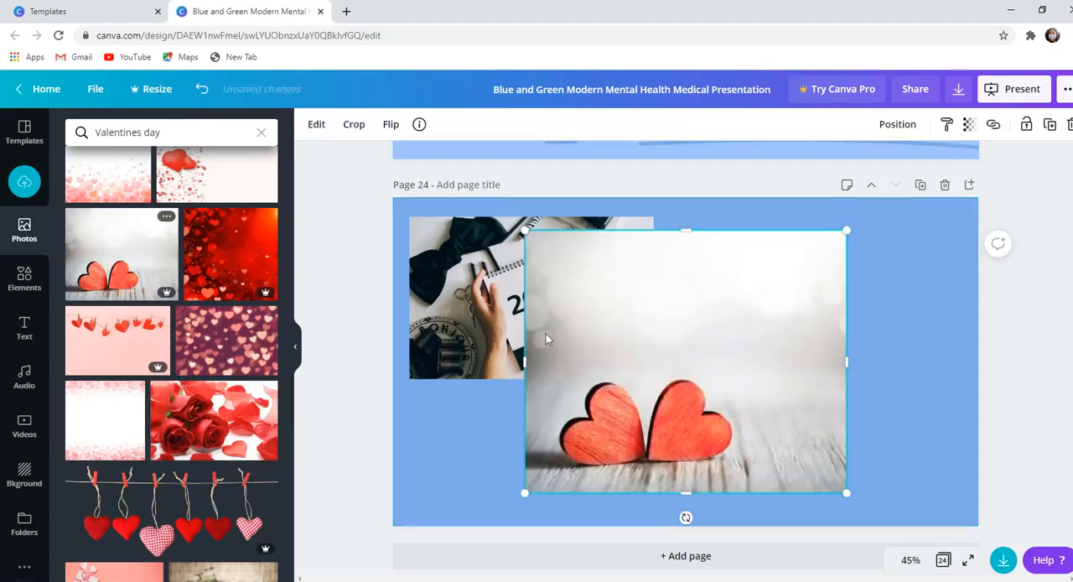
left_click_drag(525, 493, 731, 381)
left_click_drag(702, 347, 667, 373)
left_click_drag(747, 277, 823, 278)
left_click_drag(743, 374, 717, 368)
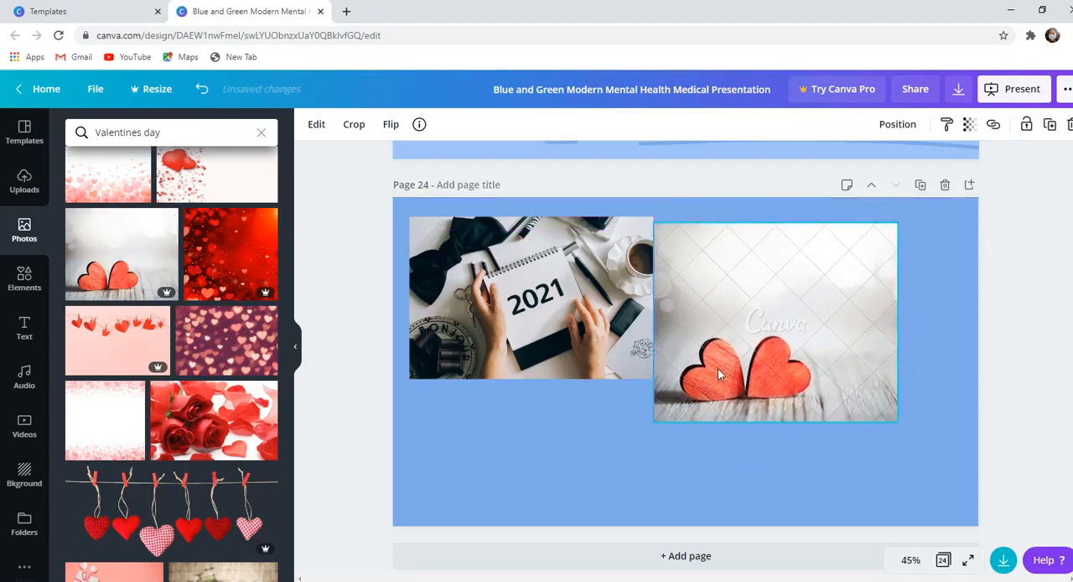
- Replace both photos on page 24 with the Valentines day picture of six hearts hanging on a string
key("Delete")
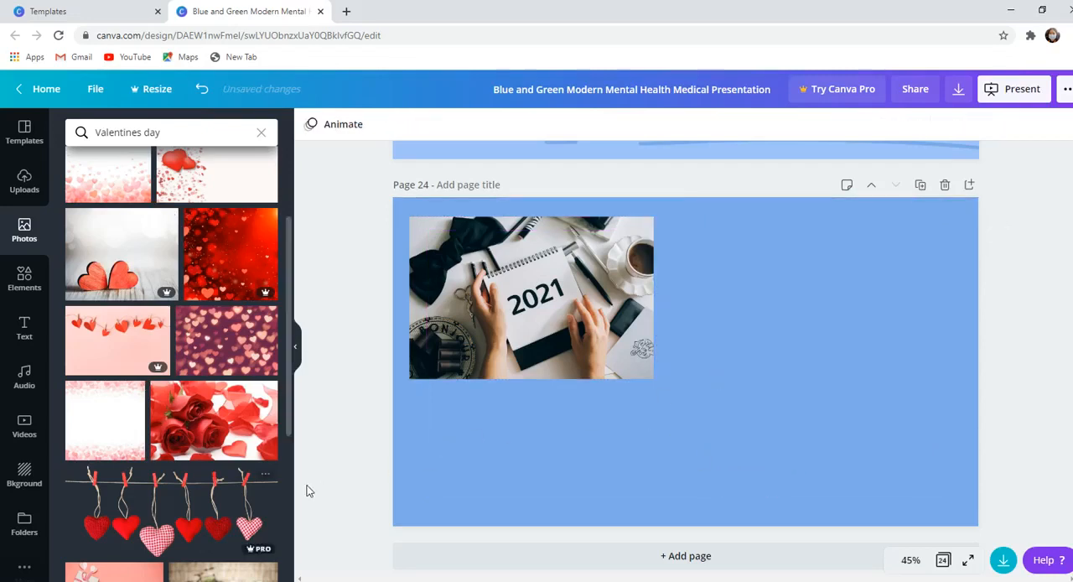
left_click(171, 511)
left_click(623, 219)
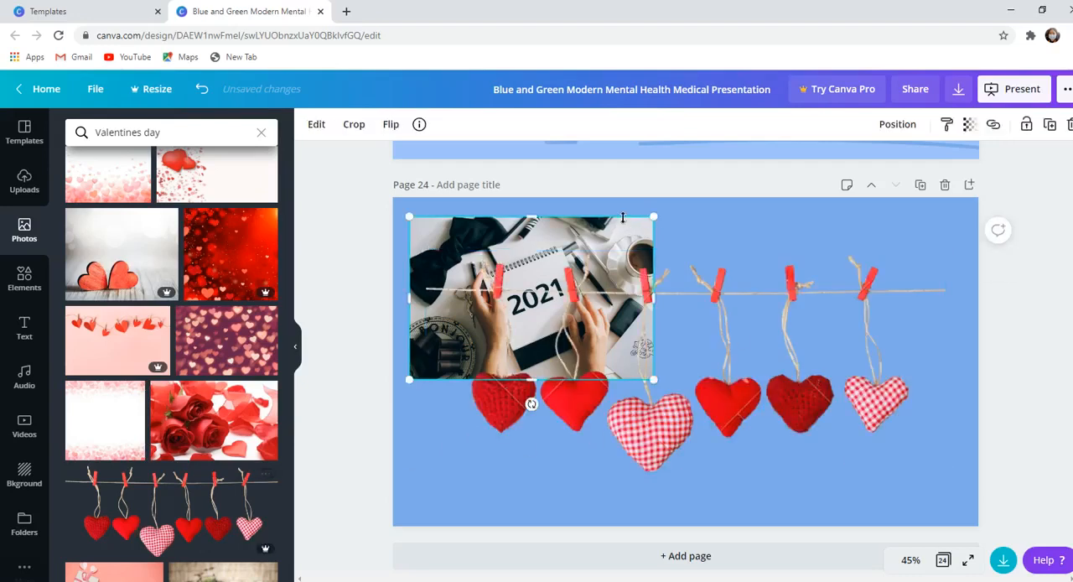
key("Delete")
left_click(721, 389)
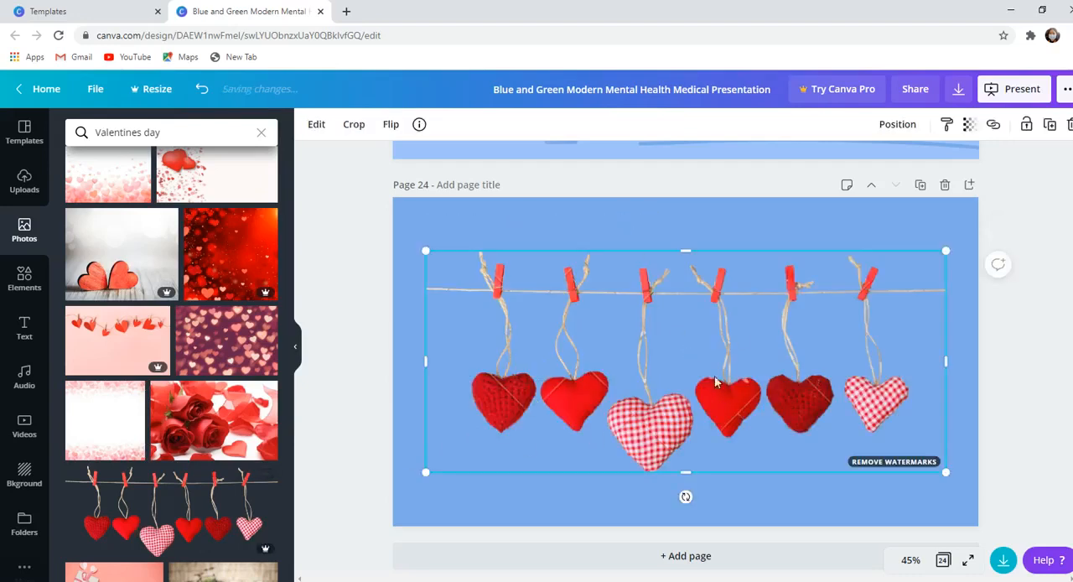
left_click(690, 216)
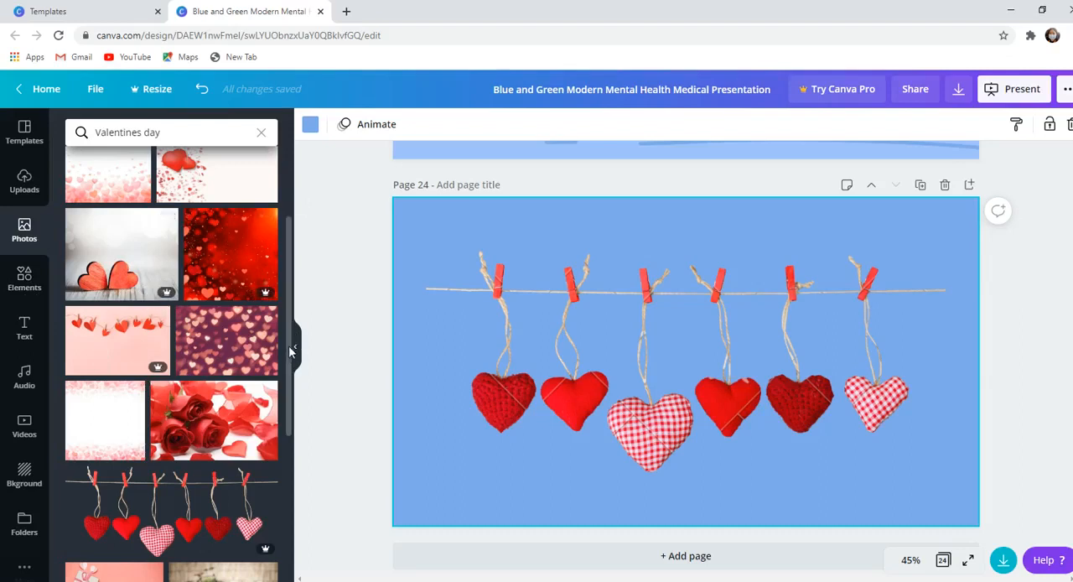
- Search the photo library for "book"
left_click(189, 132)
key("BackSpace")
key("BackSpace")
key("BackSpace")
key("BackSpace")
key("BackSpace")
key("BackSpace")
key("BackSpace")
key("BackSpace")
key("BackSpace")
key("BackSpace")
key("BackSpace")
key("BackSpace")
key("BackSpace")
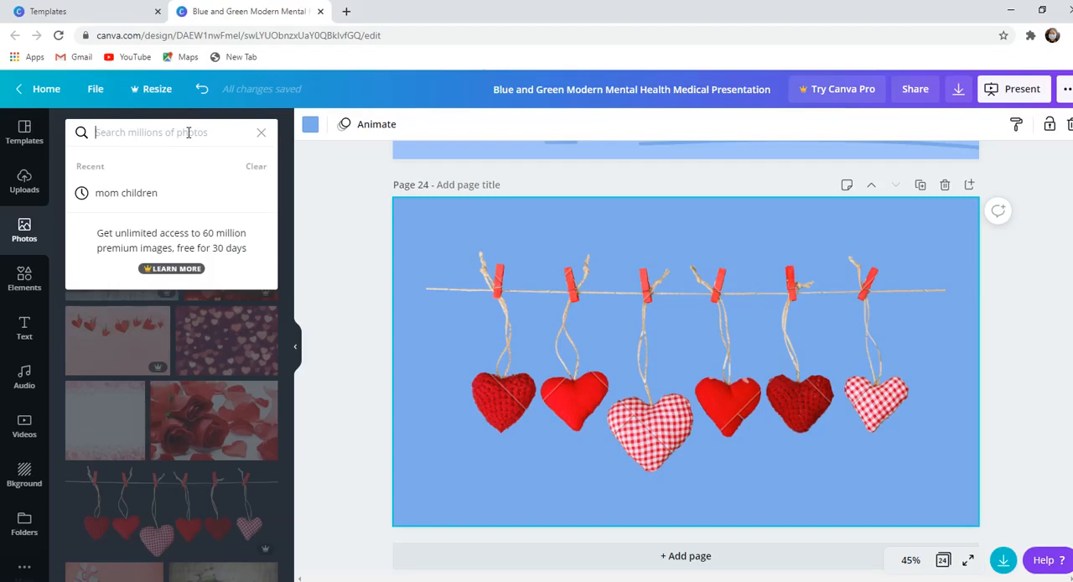
type("MY")
key("BackSpace")
type("book")
key("Return")
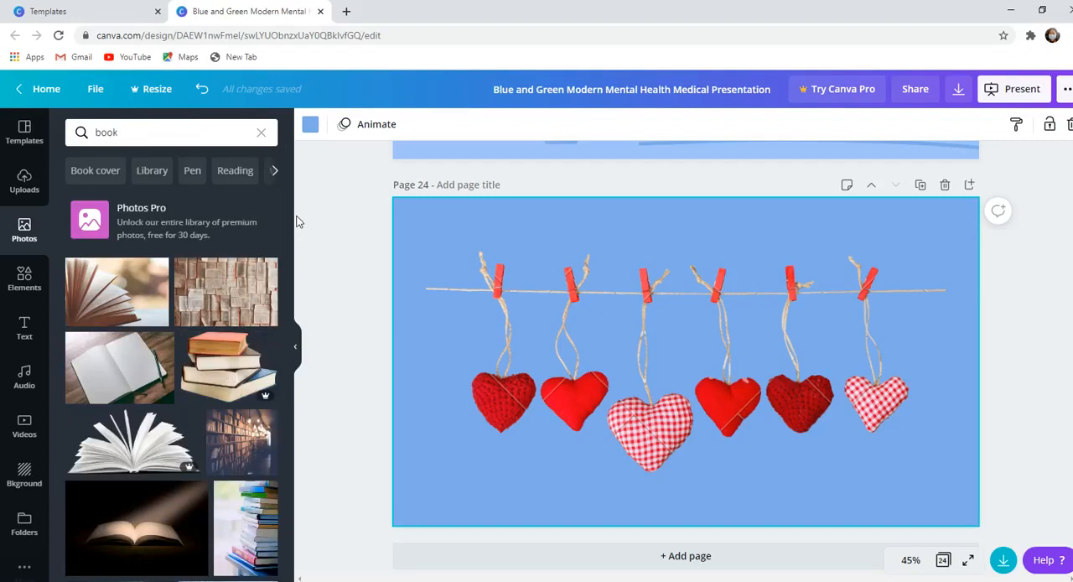
- Add the photo of an open book in a dark light beam, shrink it and fit it into page 24's lower-left corner
left_click_drag(288, 213, 280, 350)
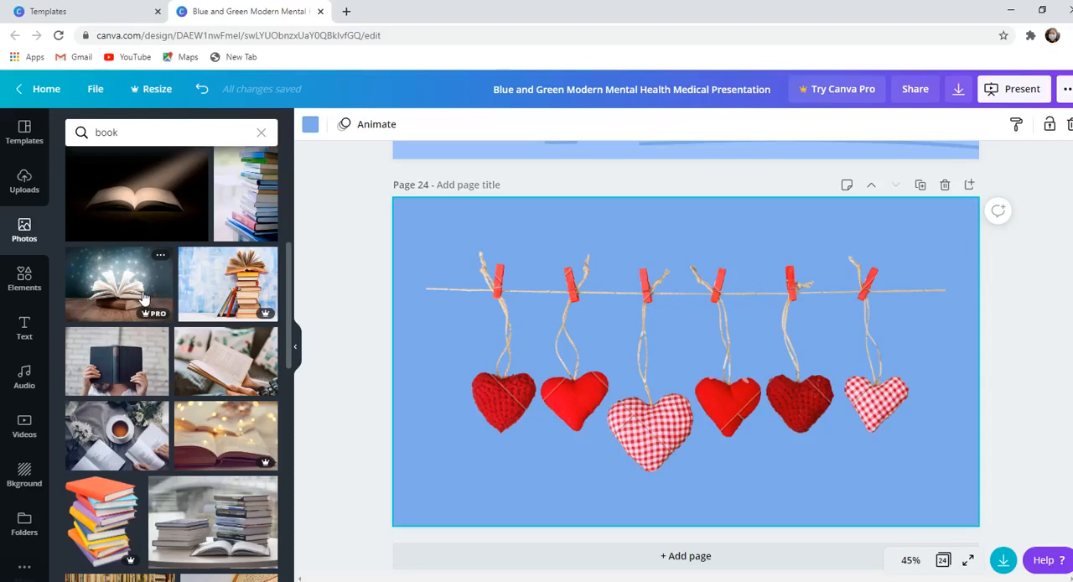
left_click(164, 205)
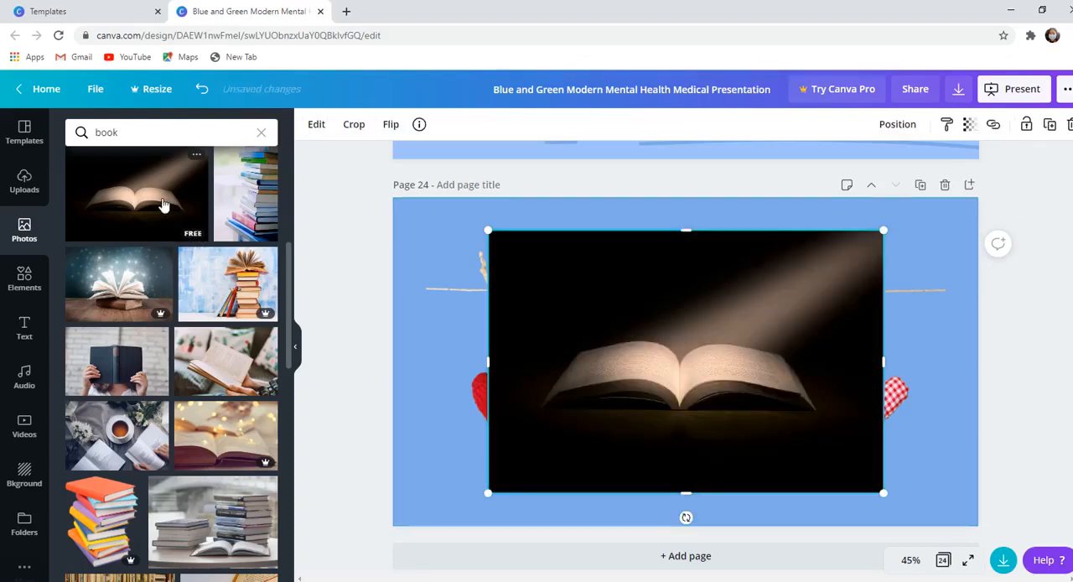
left_click_drag(578, 411, 688, 364)
left_click_drag(763, 318, 519, 449)
left_click_drag(444, 493, 469, 488)
left_click_drag(530, 439, 448, 496)
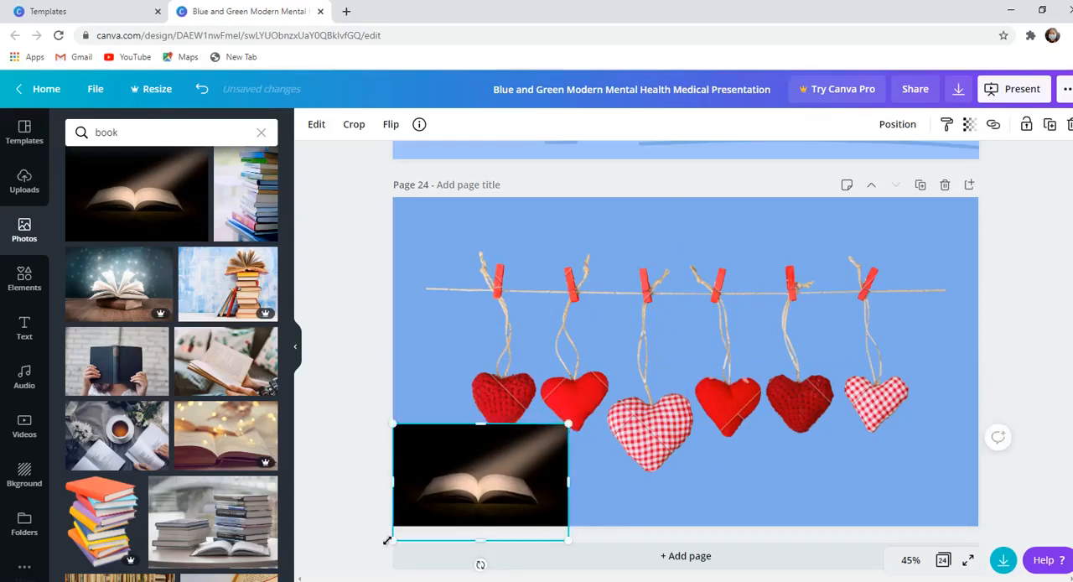
left_click_drag(392, 541, 469, 487)
left_click_drag(513, 455, 437, 493)
left_click_drag(489, 462, 508, 451)
left_click(572, 448)
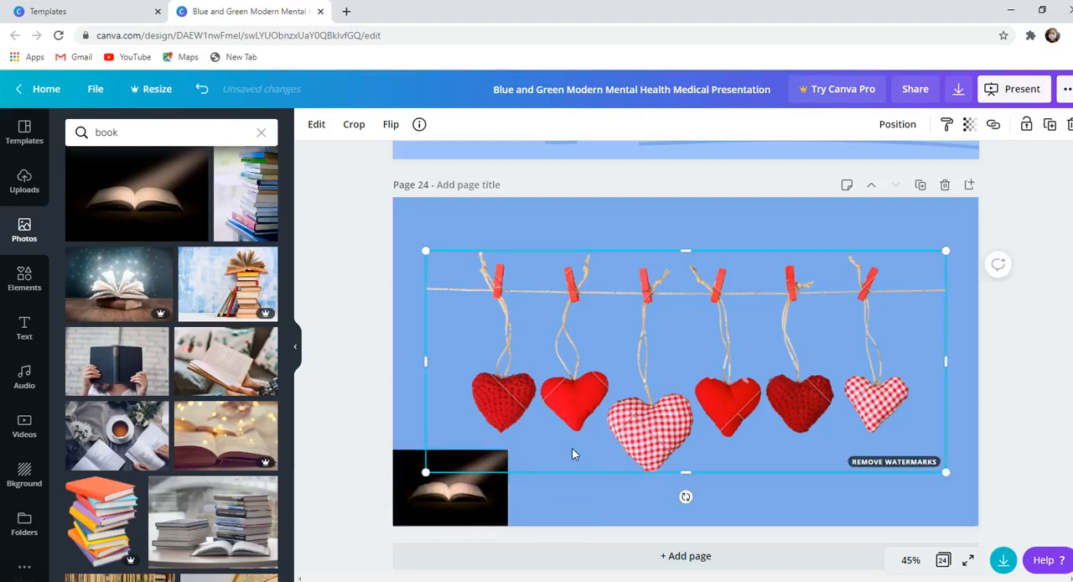
- Crop the hanging hearts picture's lower edge to the top of the book photo and extend its upper edge upward
left_click(442, 498)
left_click(645, 346)
left_click_drag(654, 474, 655, 450)
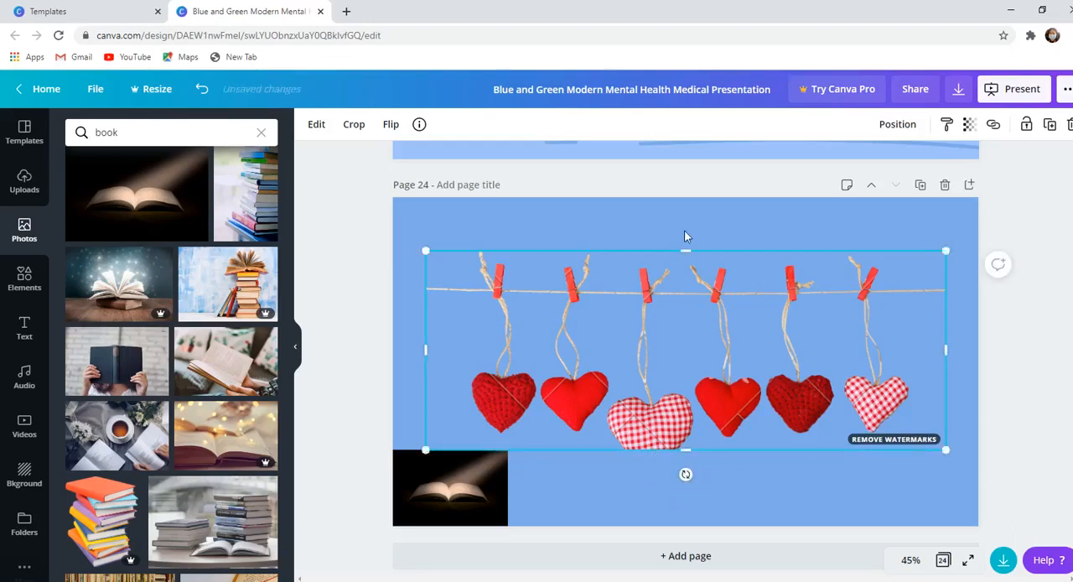
left_click_drag(684, 250, 682, 230)
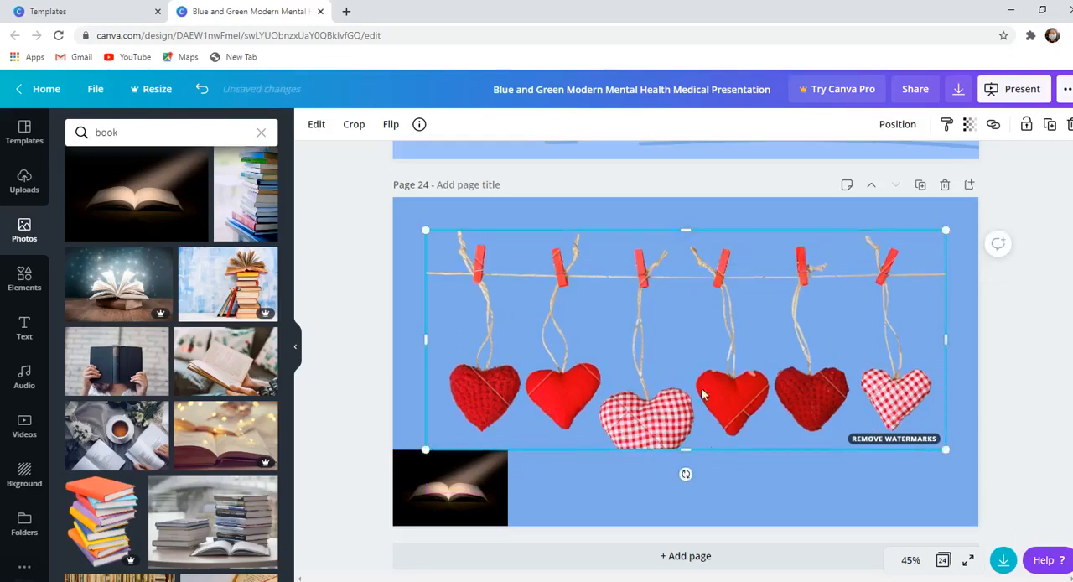
- Add the photo of a glowing open book, shrink it and place it in page 24's lower-right corner
left_click(119, 282)
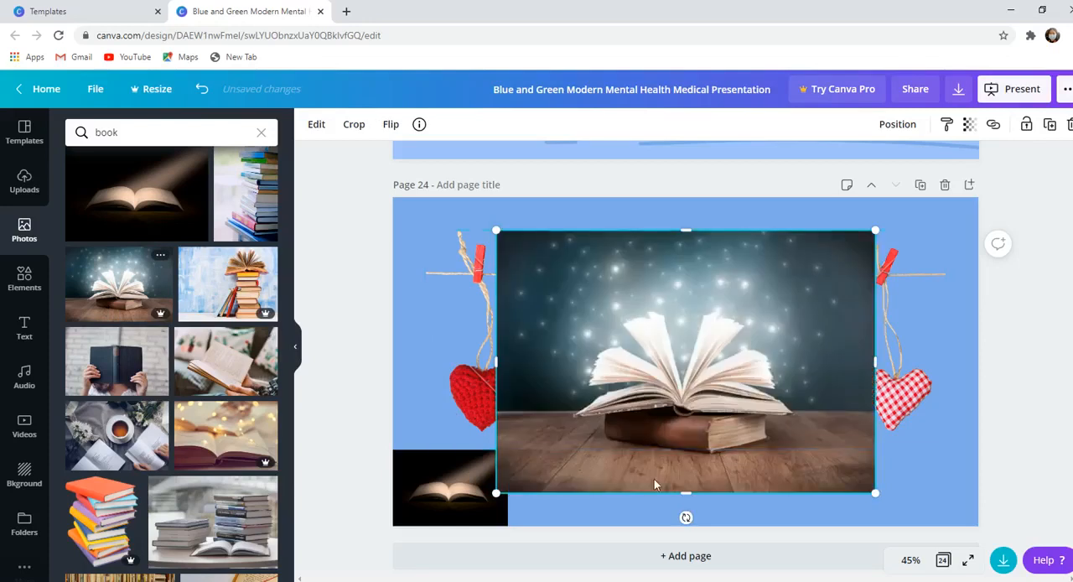
left_click_drag(496, 493, 713, 347)
left_click_drag(825, 268, 923, 434)
left_click(838, 326)
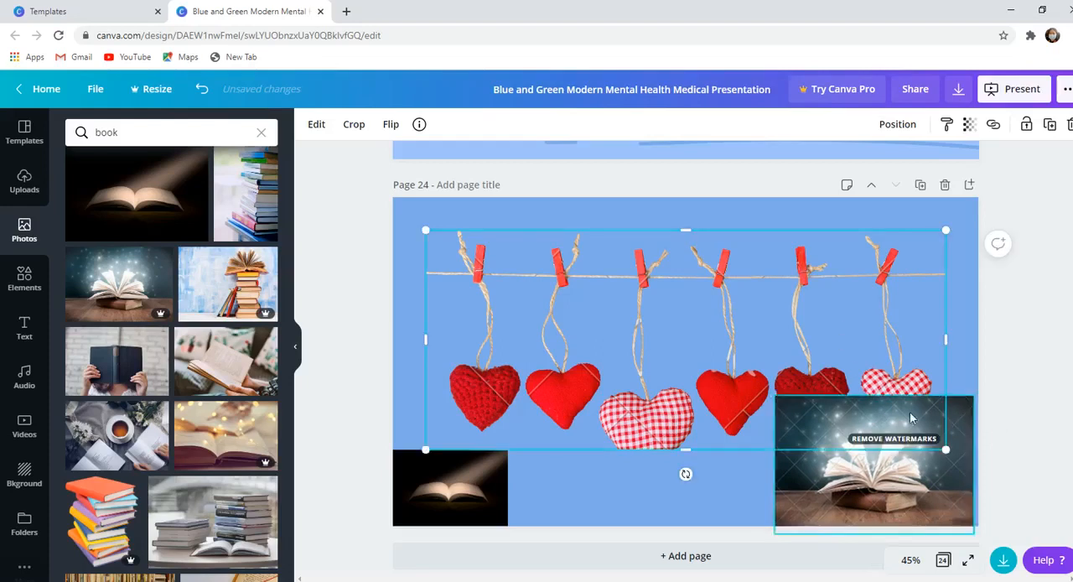
- Shrink the hanging hearts picture, move it up so it clears both book photos and deselect it
left_click_drag(946, 452, 879, 362)
left_click_drag(815, 319, 840, 295)
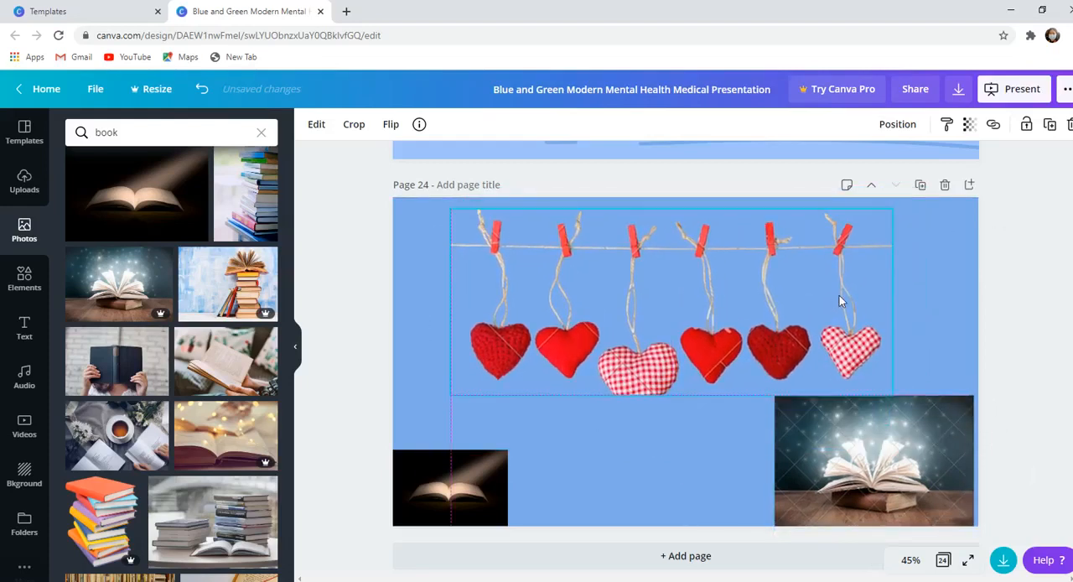
left_click(1031, 299)
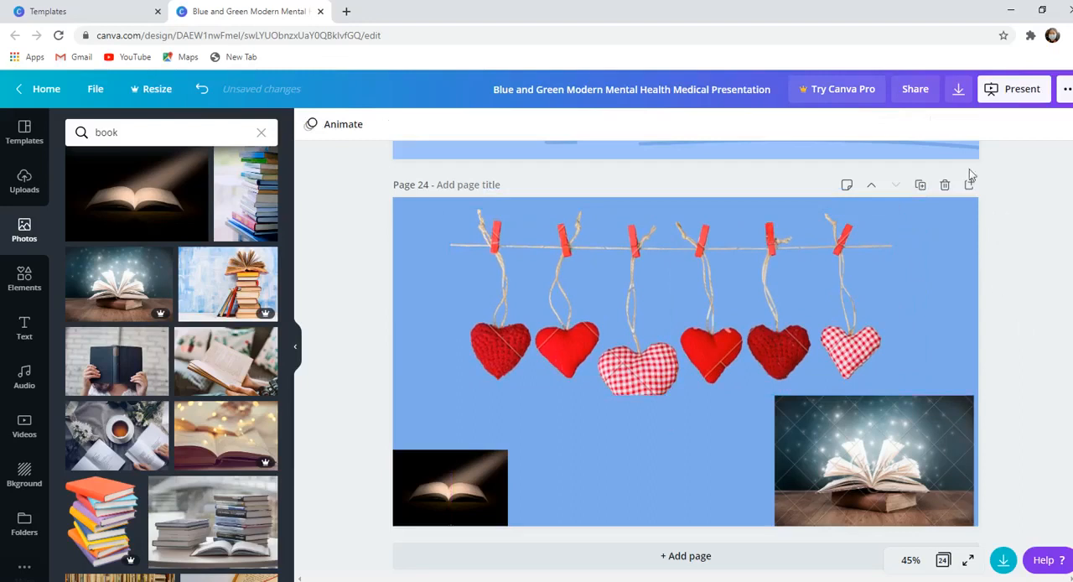
- Check the design's download options and the charge for premium images, and close them without downloading
left_click(957, 88)
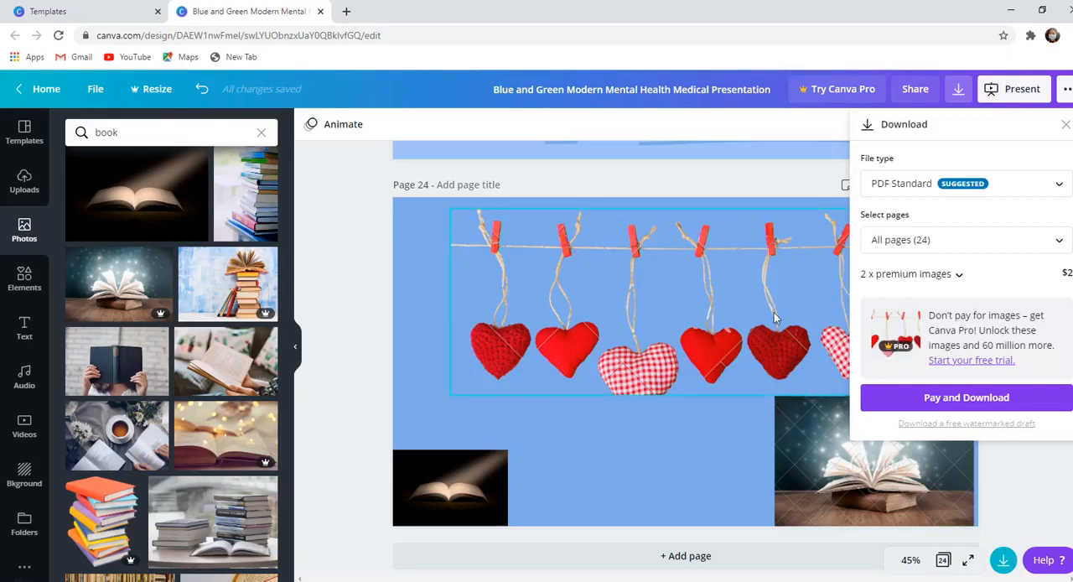
left_click(699, 300)
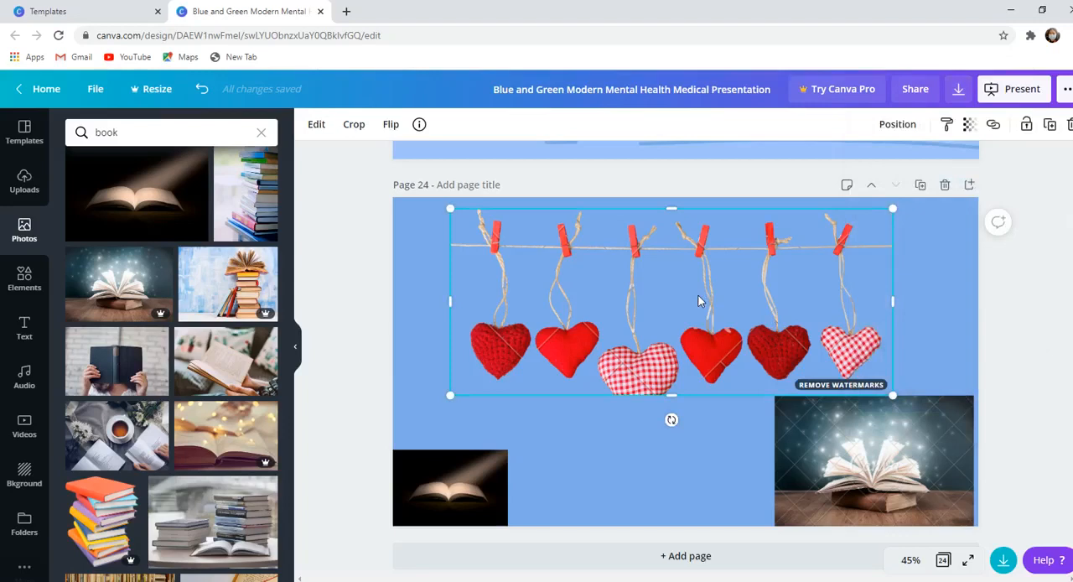
- Delete the glowing book photo and enlarge the dark open book photo in the page's lower-left corner
left_click(892, 488)
key("Delete")
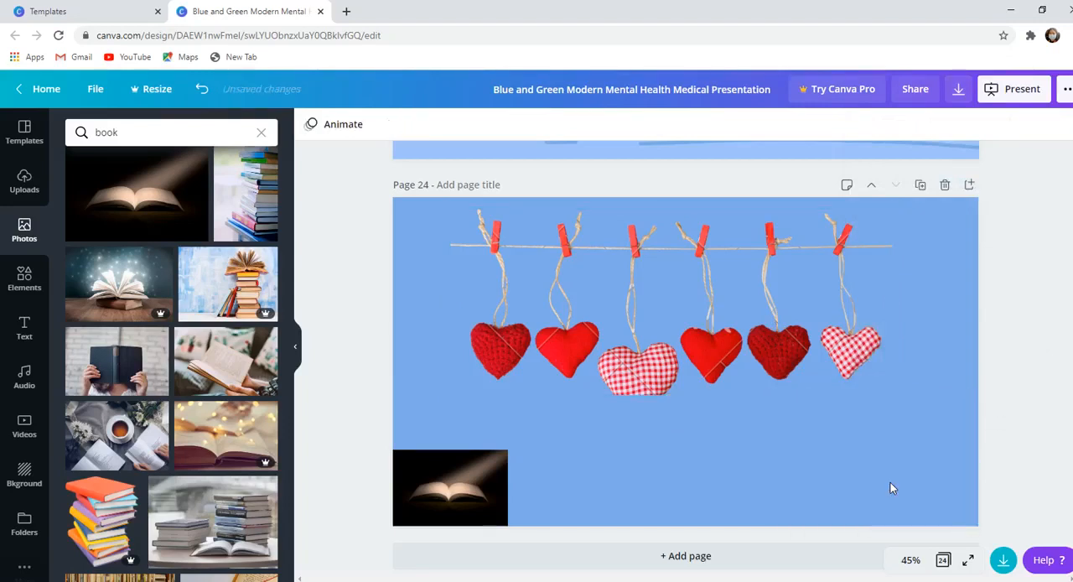
left_click(433, 511)
left_click_drag(507, 449, 574, 405)
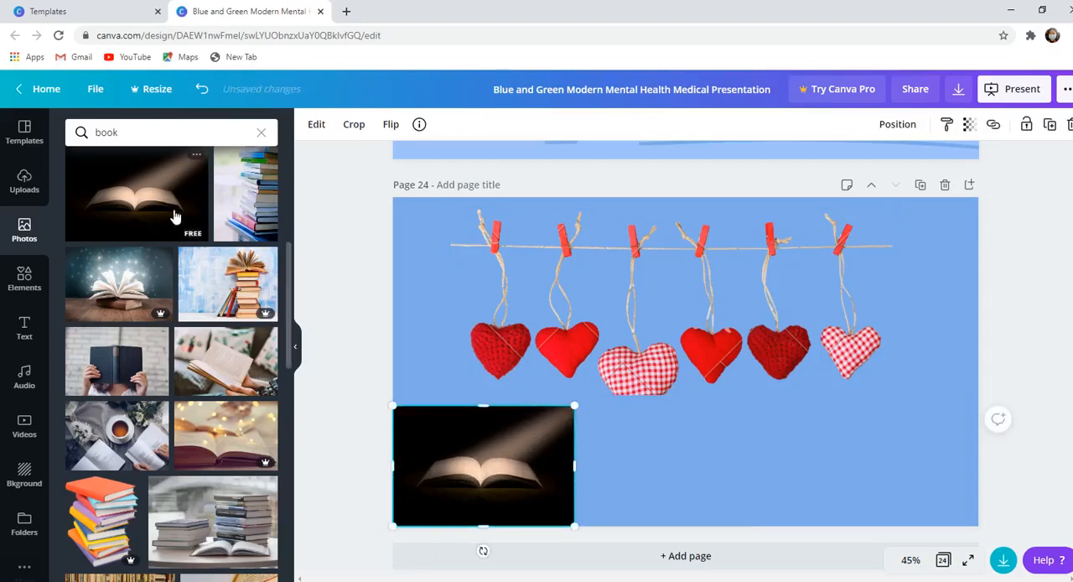
- Try the purple finger-heart graphic on page 24, shrunk below the hanging hearts, browse the other element categories and delete the graphic
left_click(25, 280)
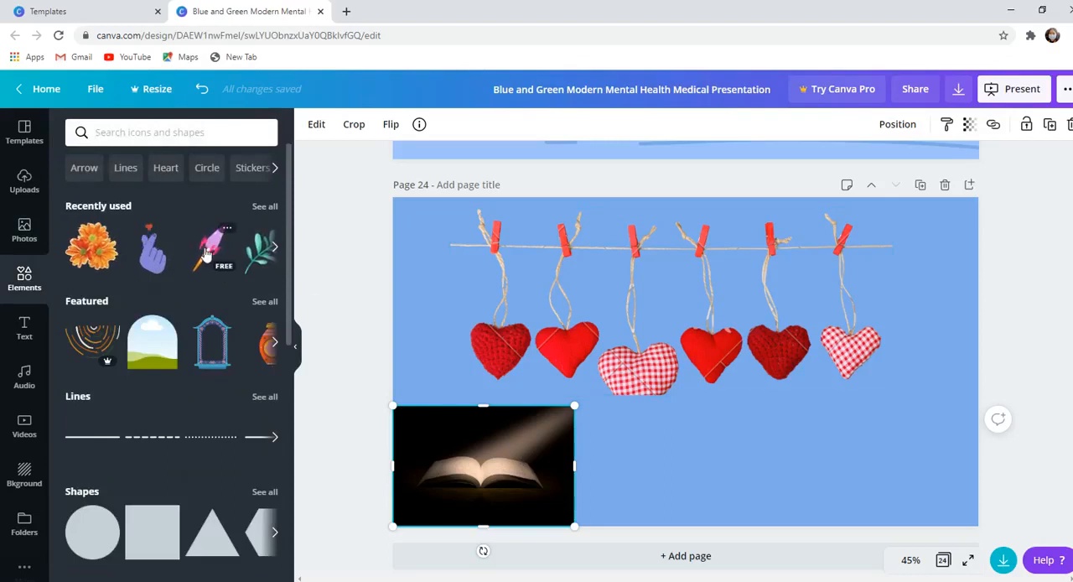
left_click(158, 252)
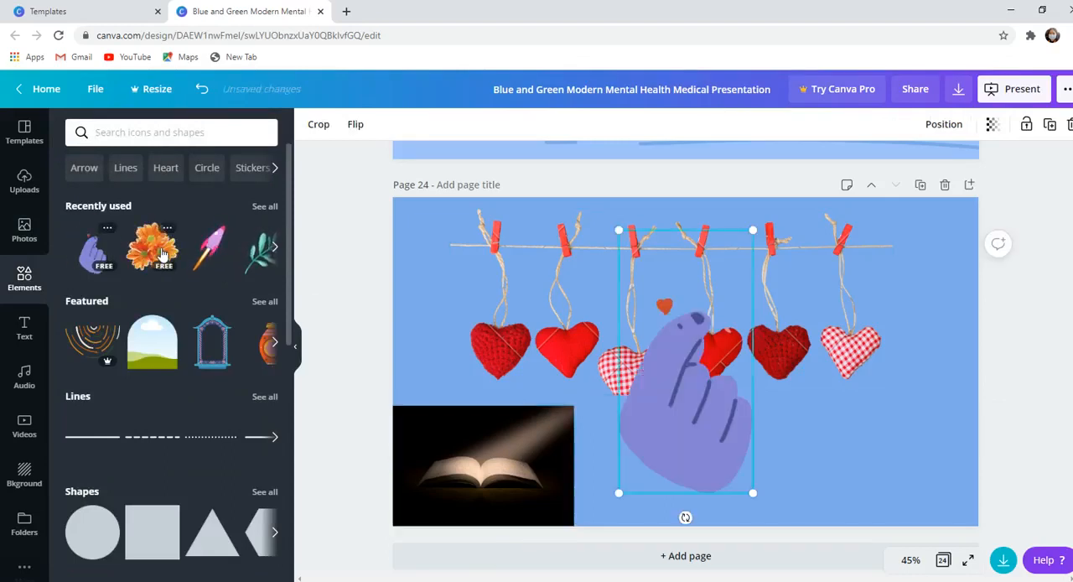
left_click_drag(754, 229, 604, 482)
left_click_drag(624, 447, 677, 426)
left_click_drag(606, 473, 669, 460)
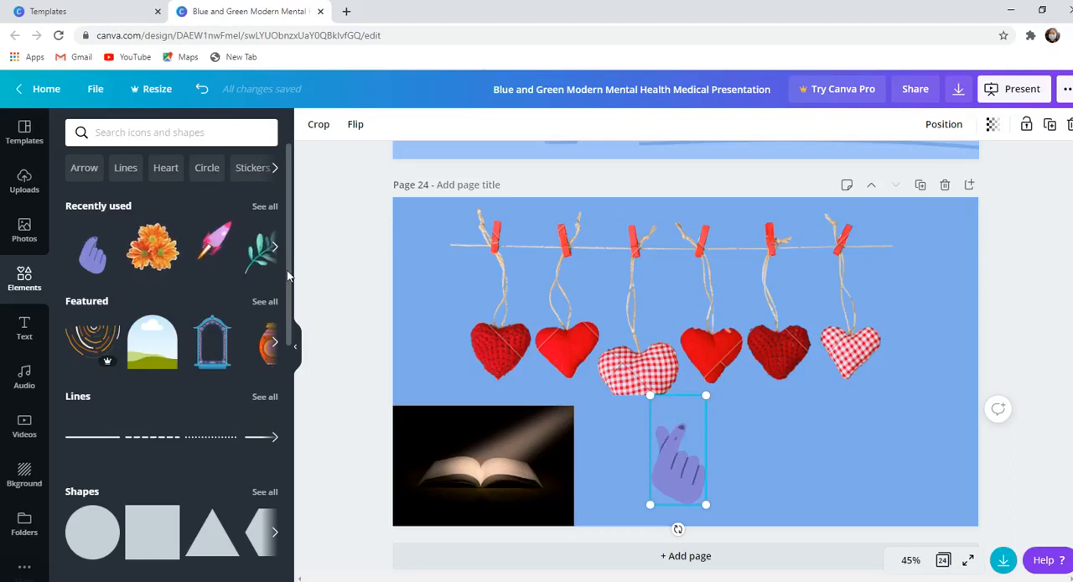
scroll(287, 270, "down", 7)
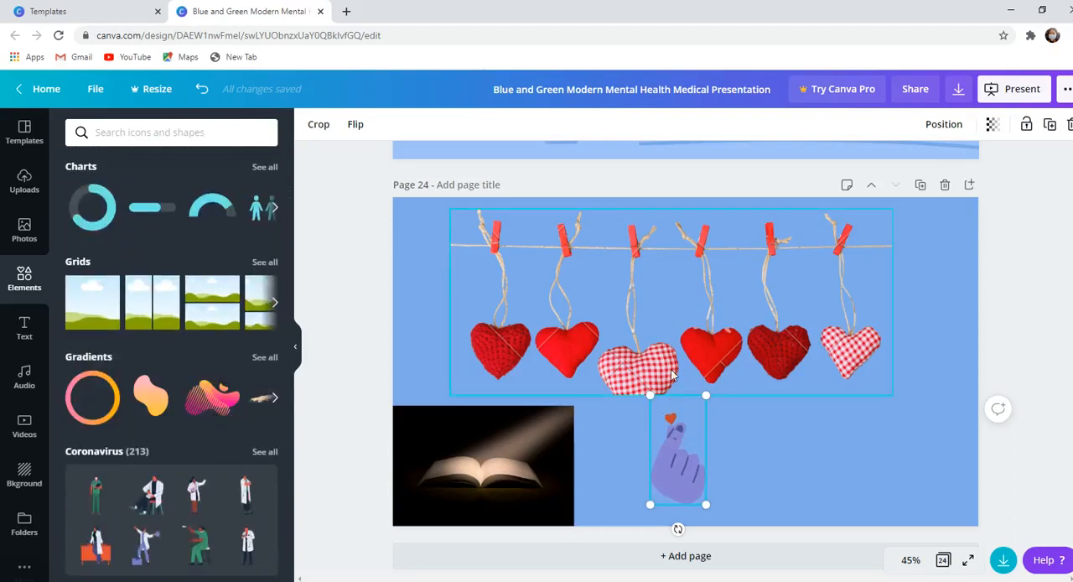
key("Delete")
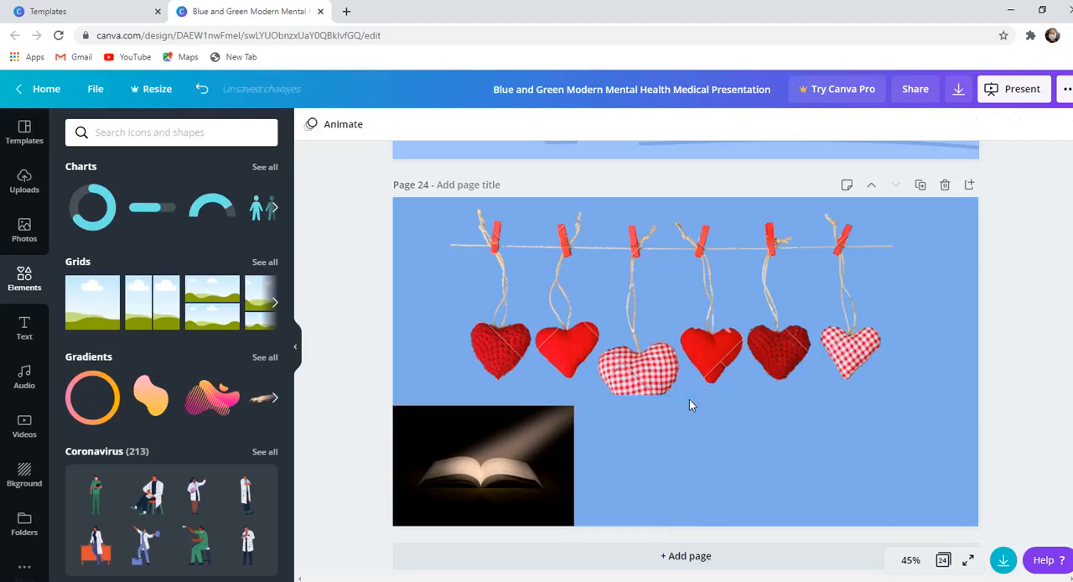
- Try a default heading, subheading and body text, plus the GLOW text style, on page 24 and delete them all
left_click(19, 336)
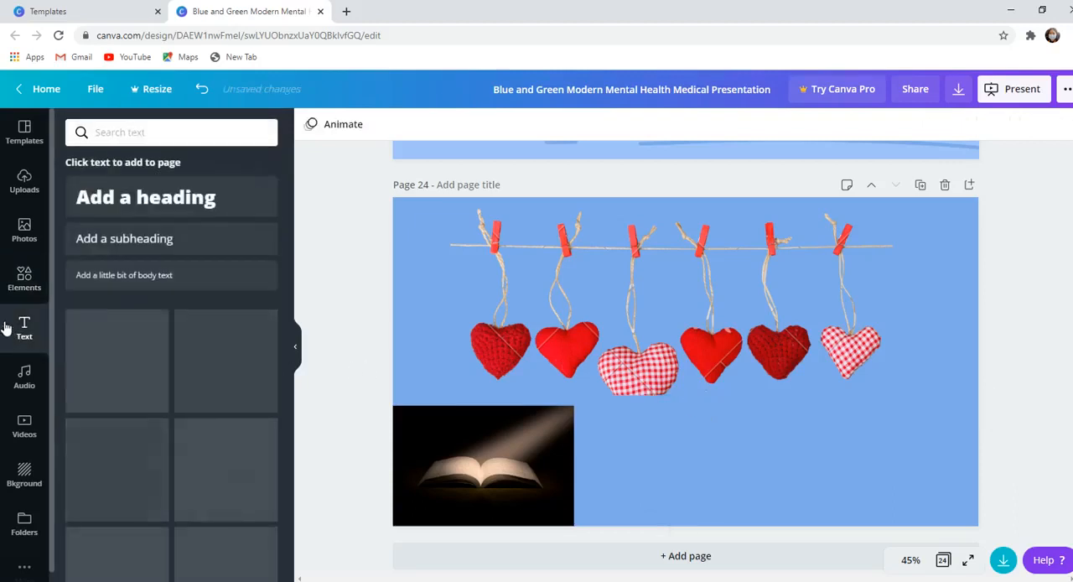
left_click(141, 202)
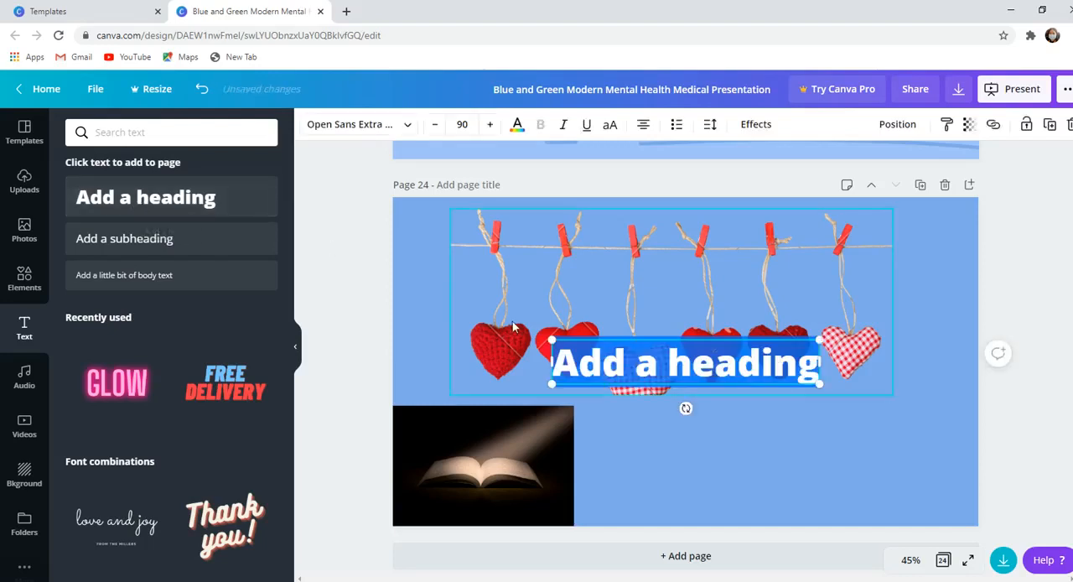
left_click(196, 243)
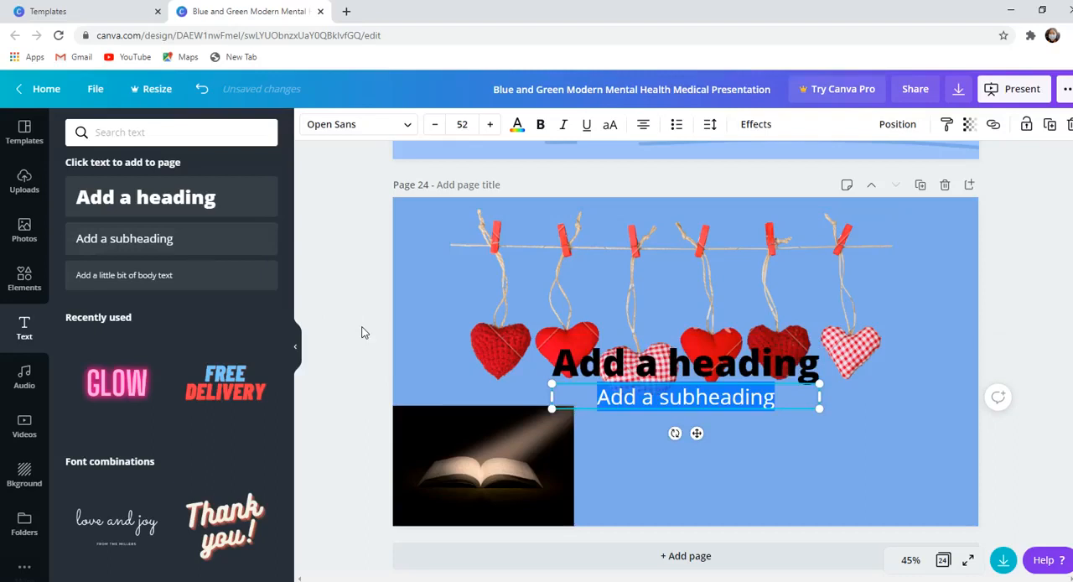
left_click(186, 275)
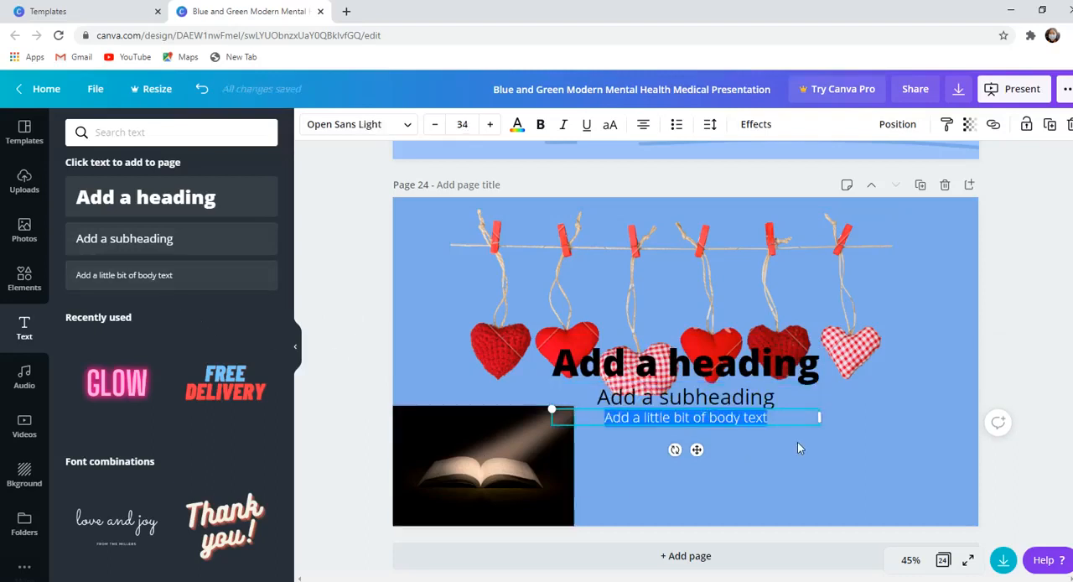
left_click(674, 400)
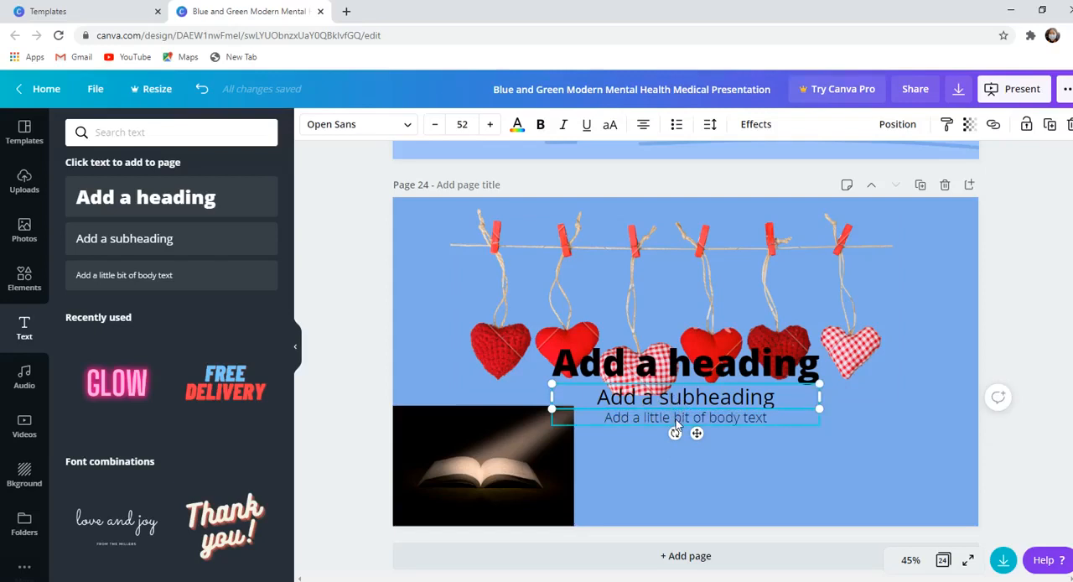
left_click(676, 425, "shift")
key("Delete")
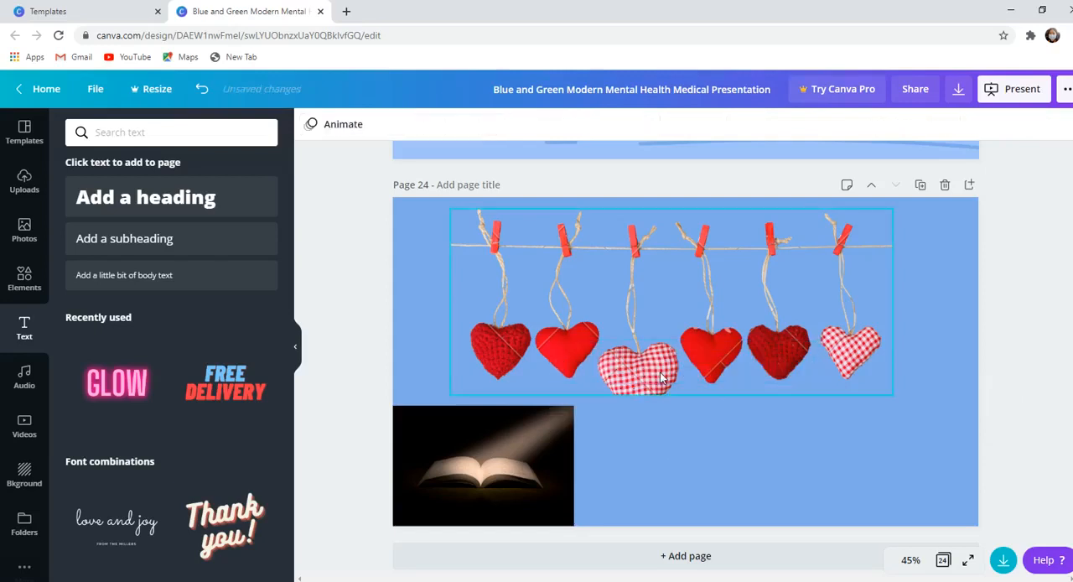
left_click(111, 394)
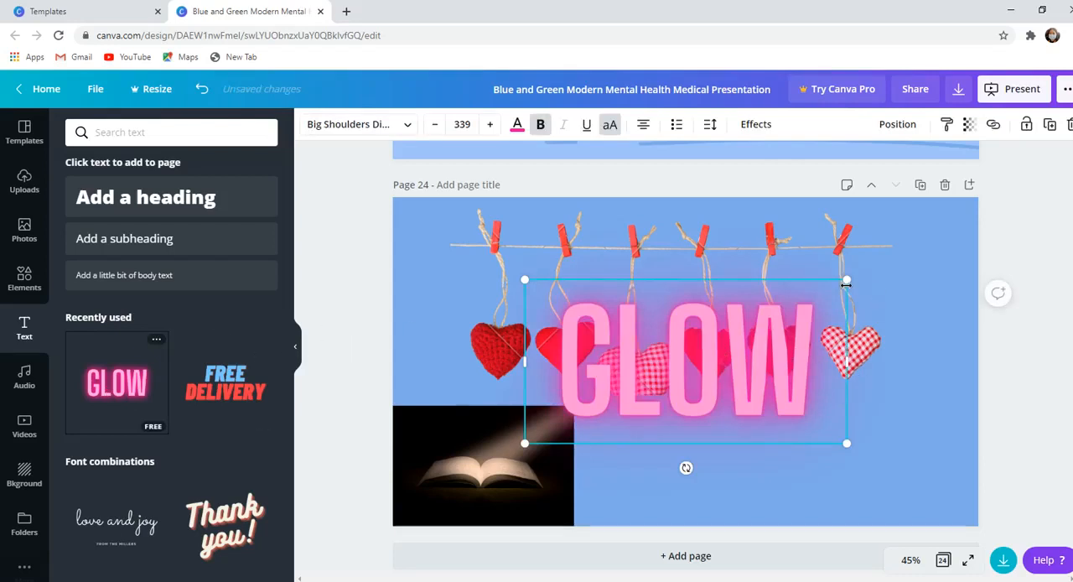
key("Delete")
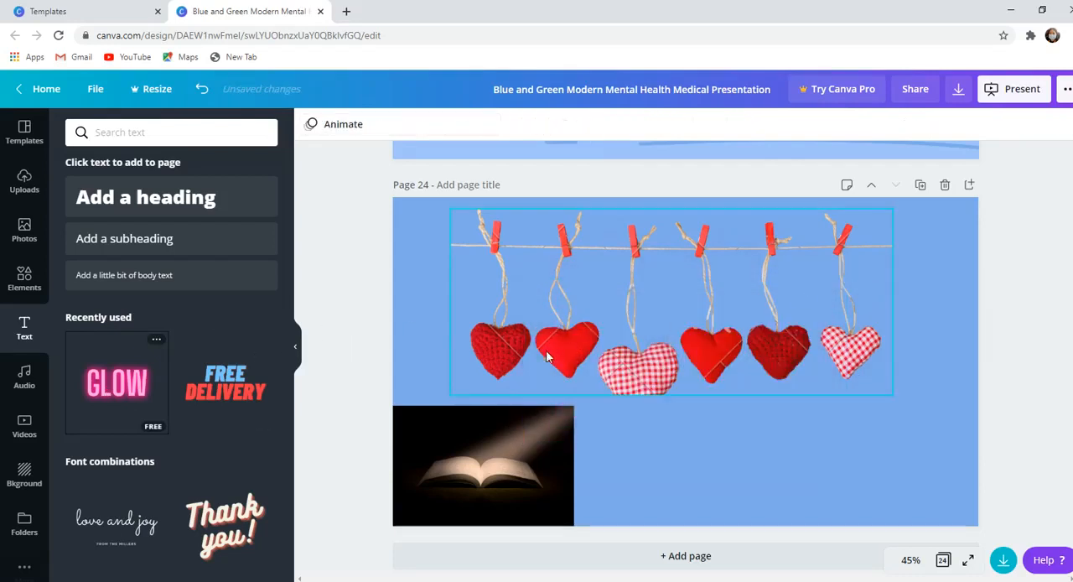
- Add the FREE DELIVERY text style to page 24 and clear its words, keeping the empty text box
left_click(225, 383)
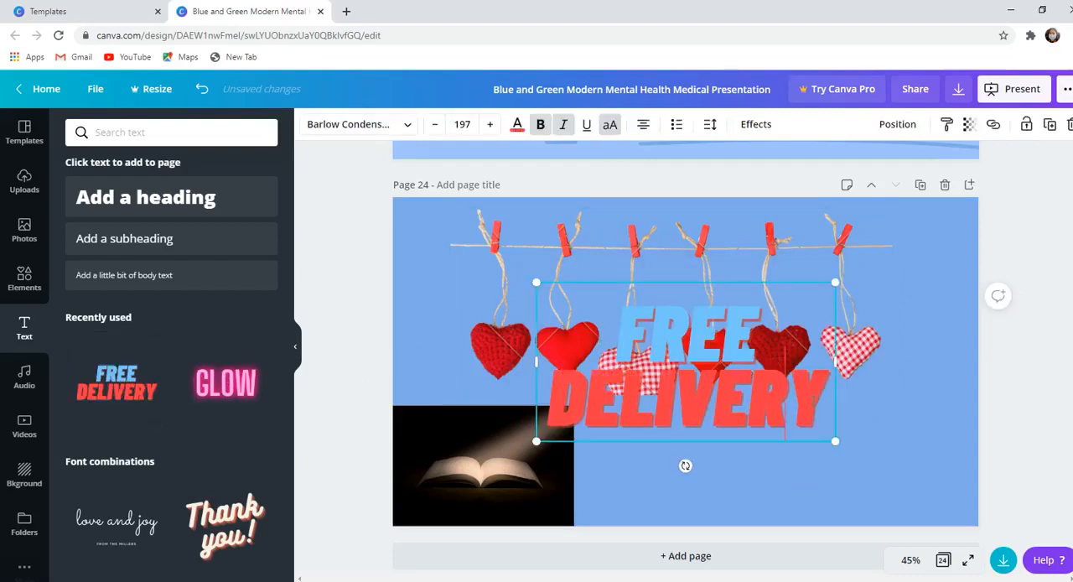
key("BackSpace")
key("BackSpace")
key("BackSpace")
key("BackSpace")
key("BackSpace")
key("BackSpace")
key("BackSpace")
key("BackSpace")
key("BackSpace")
key("BackSpace")
key("BackSpace")
key("BackSpace")
key("BackSpace")
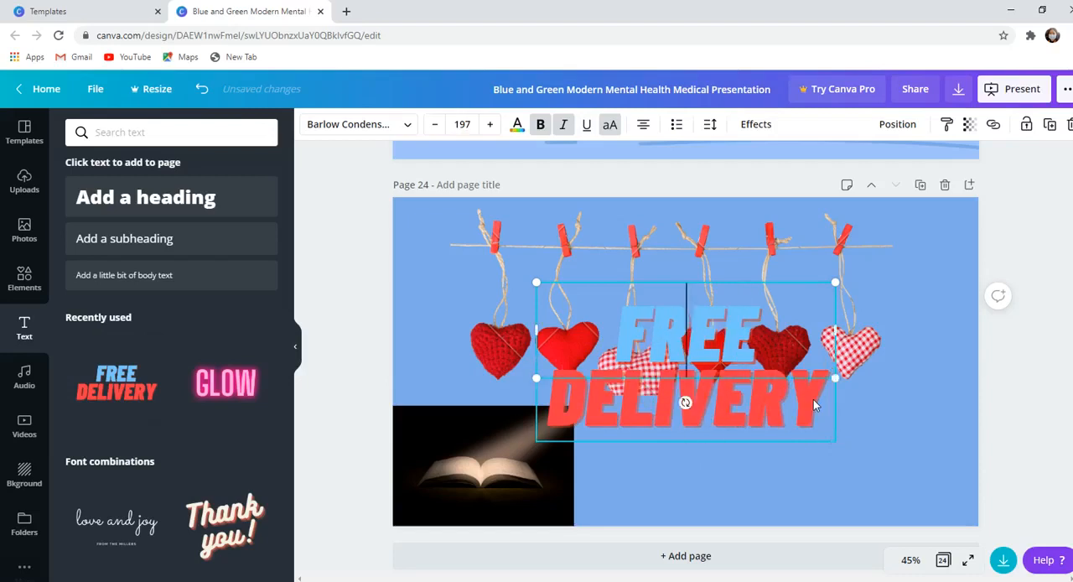
type("UT")
key("BackSpace")
key("BackSpace")
left_click(875, 408)
left_click(755, 377)
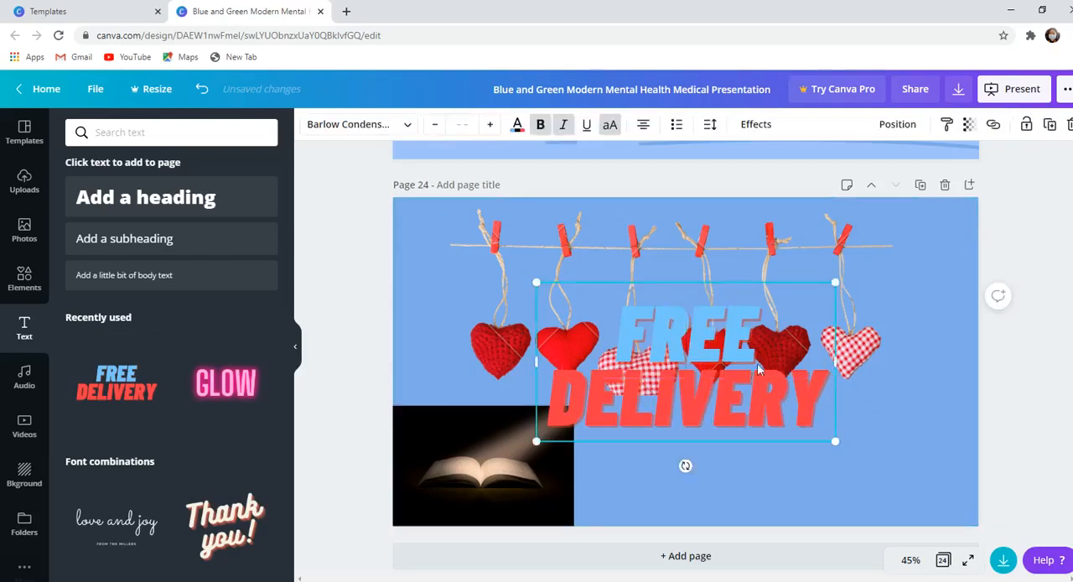
double_click(771, 378)
key("BackSpace")
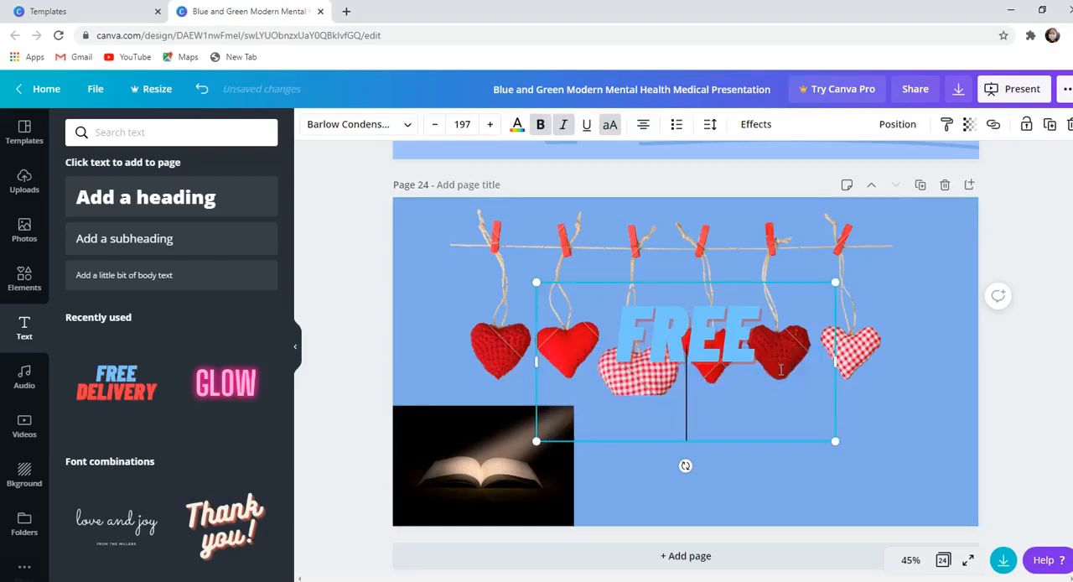
key("BackSpace")
key("BackSpace")
key("BackSpace")
key("BackSpace")
key("BackSpace")
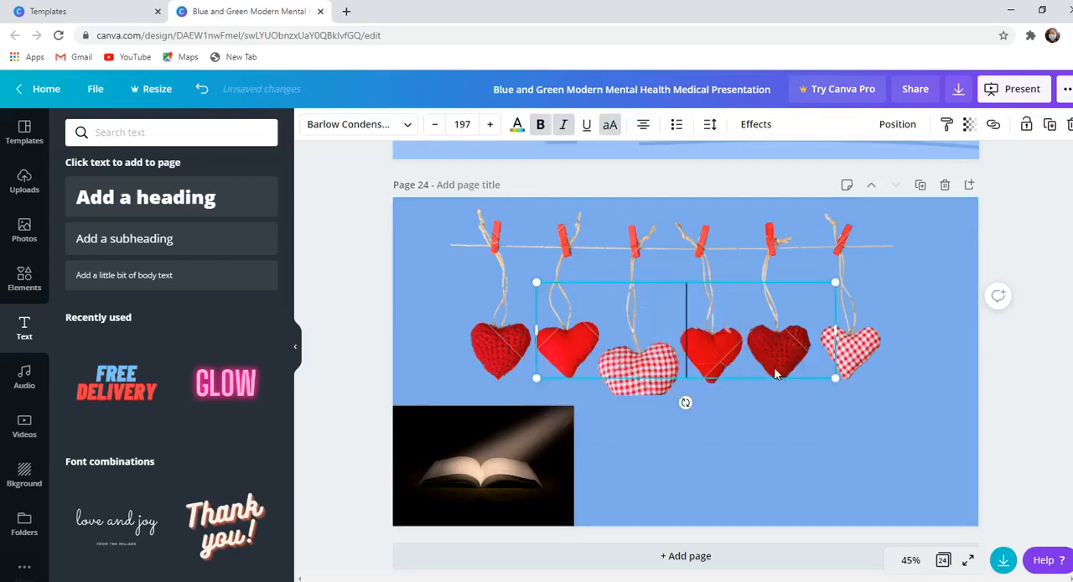
type("DG")
key("BackSpace")
key("BackSpace")
type("UT")
key("BackSpace")
key("BackSpace")
type("Г")
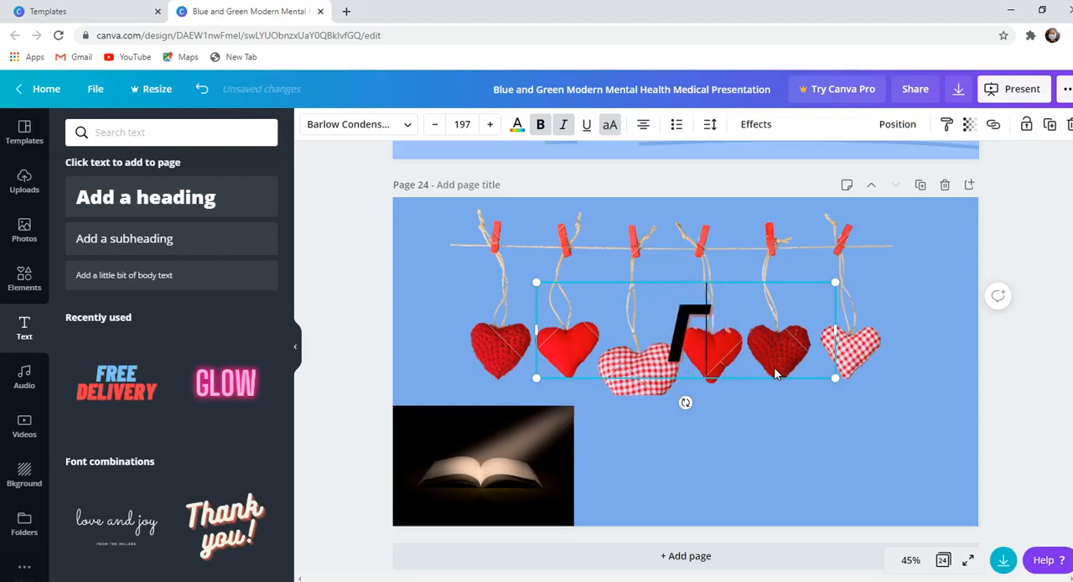
type("ЭГЭЭ")
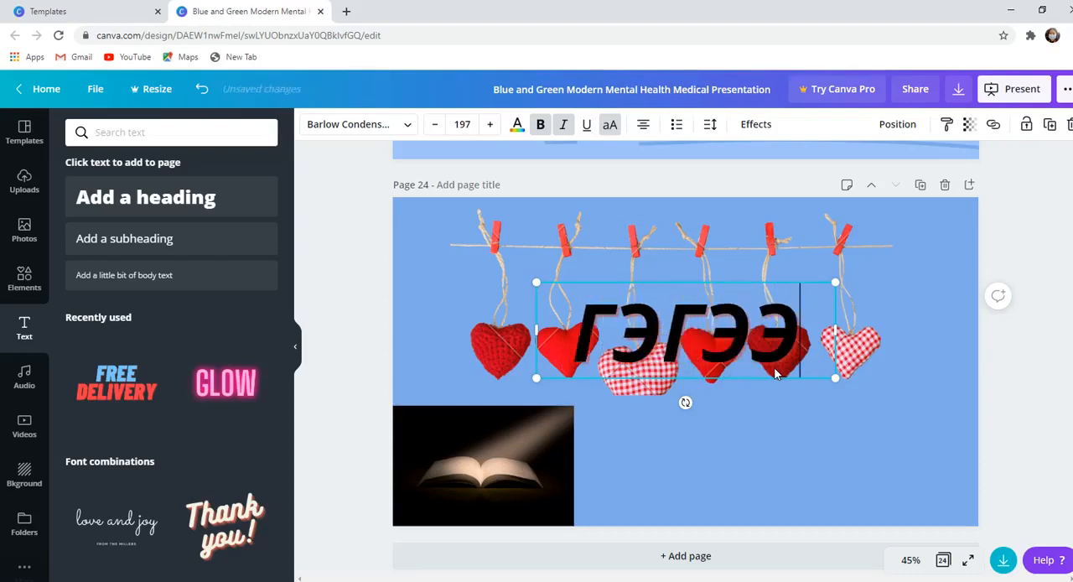
key("BackSpace")
key("BackSpace")
key("BackSpace")
- Enter the Cyrillic text "БАЯРЫЭ МЭНД" in the emptied text box
key("BackSpace")
key("BackSpace")
type("БАЙР")
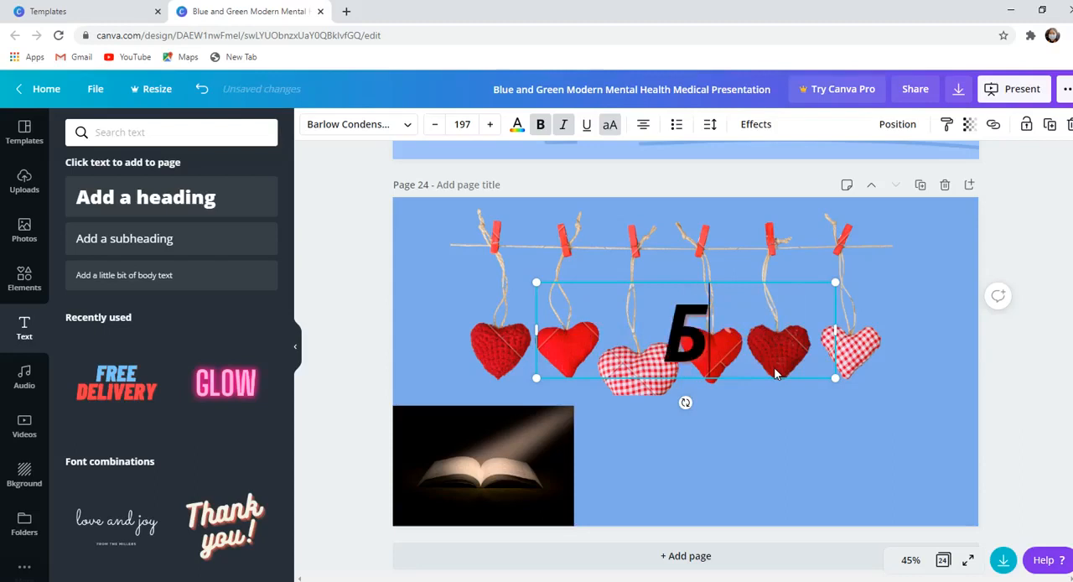
key("BackSpace")
key("BackSpace")
key("BackSpace")
type("Й")
key("BackSpace")
type("А")
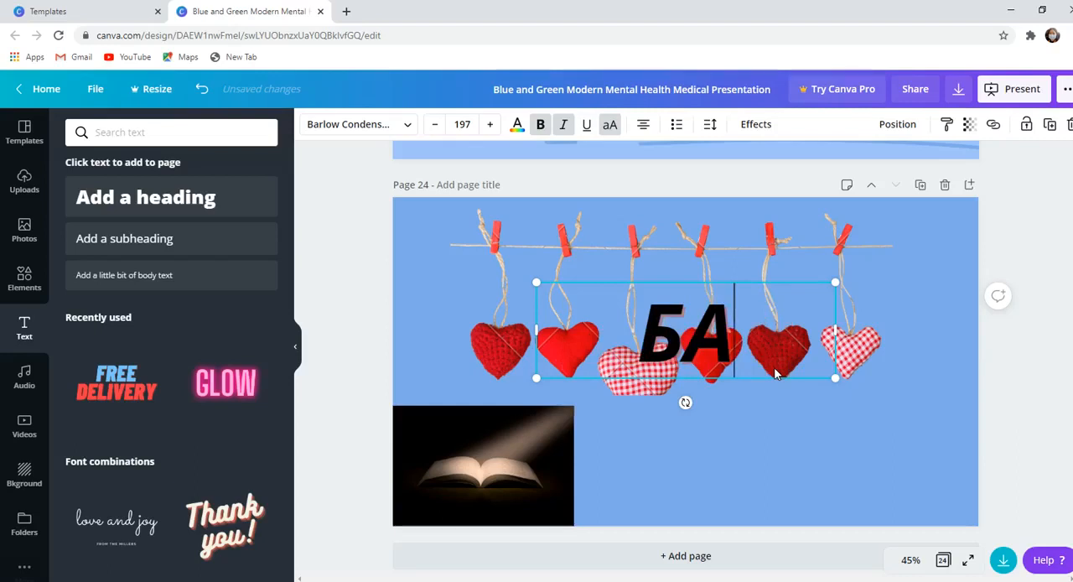
type("Й")
key("BackSpace")
type("ЧР")
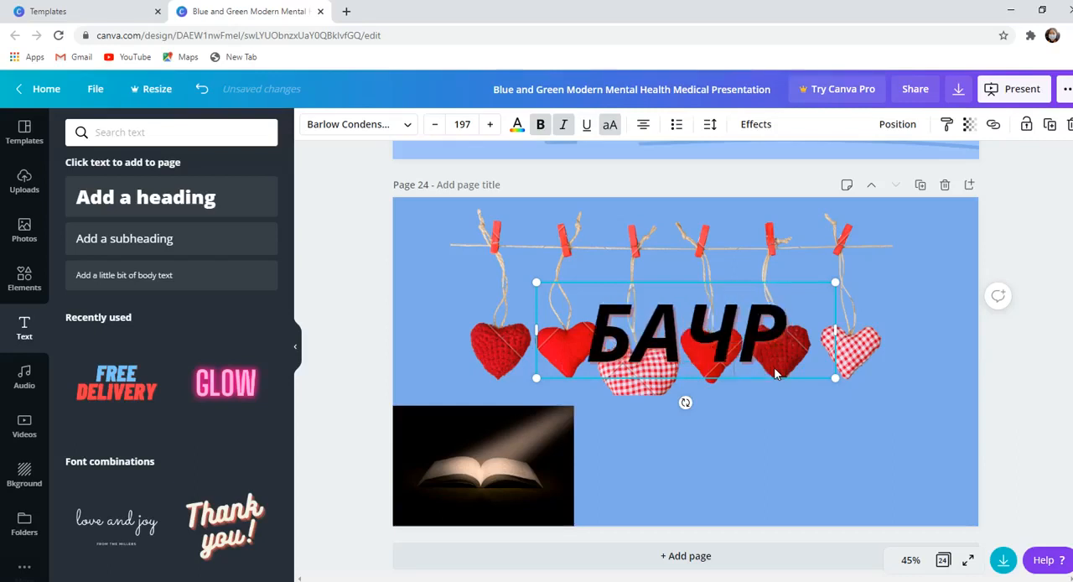
key("BackSpace")
key("BackSpace")
type("Ё")
key("BackSpace")
type("Ч")
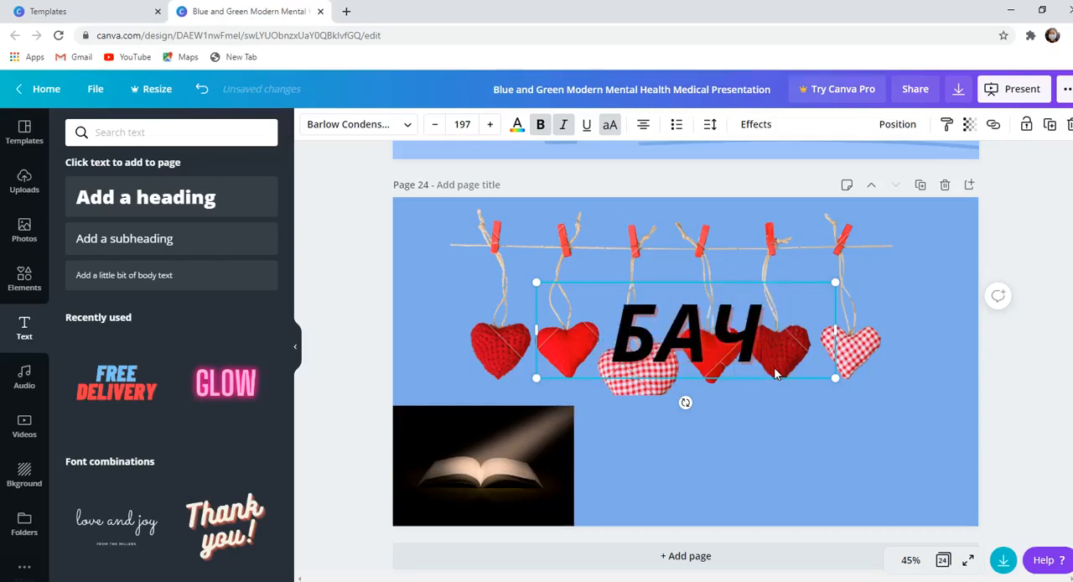
key("BackSpace")
type("ЯРЫ")
key("Return")
type("Э М")
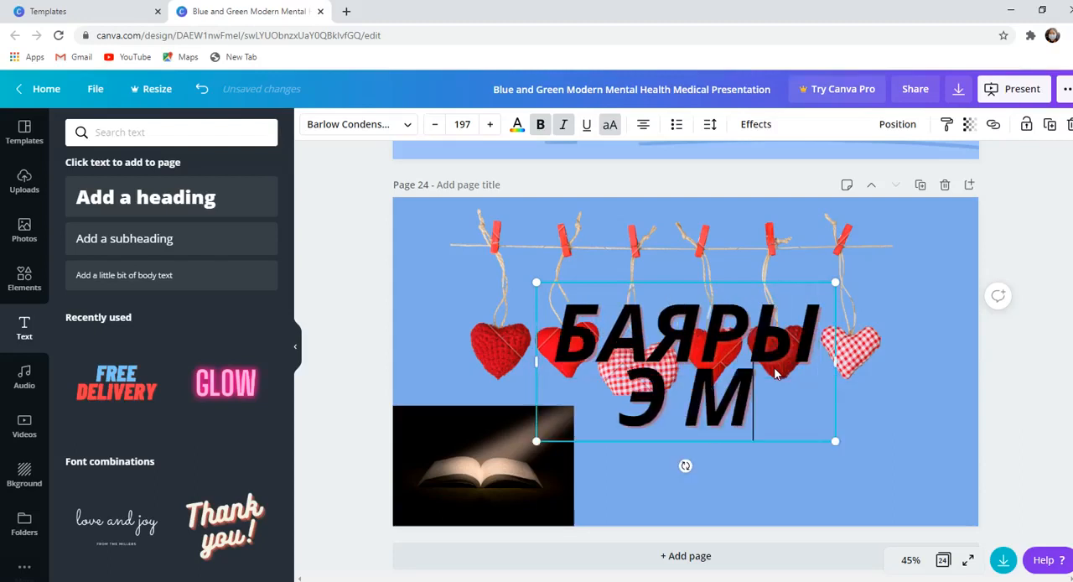
type("ЭНД")
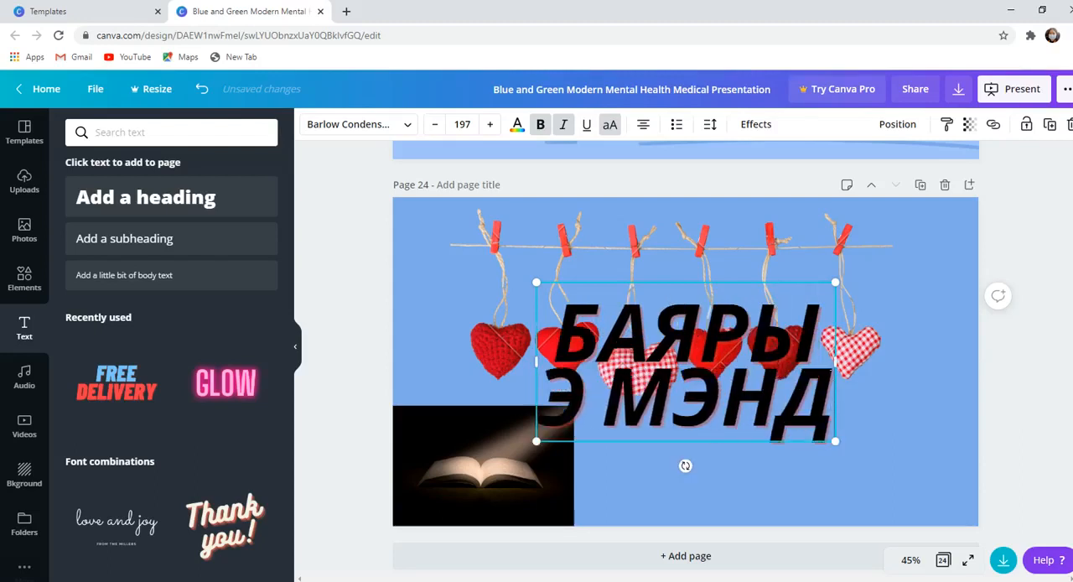
- Widen the text box so the first word fits on one line and correct that word to "БАЯРЫН"
left_click_drag(836, 362, 914, 362)
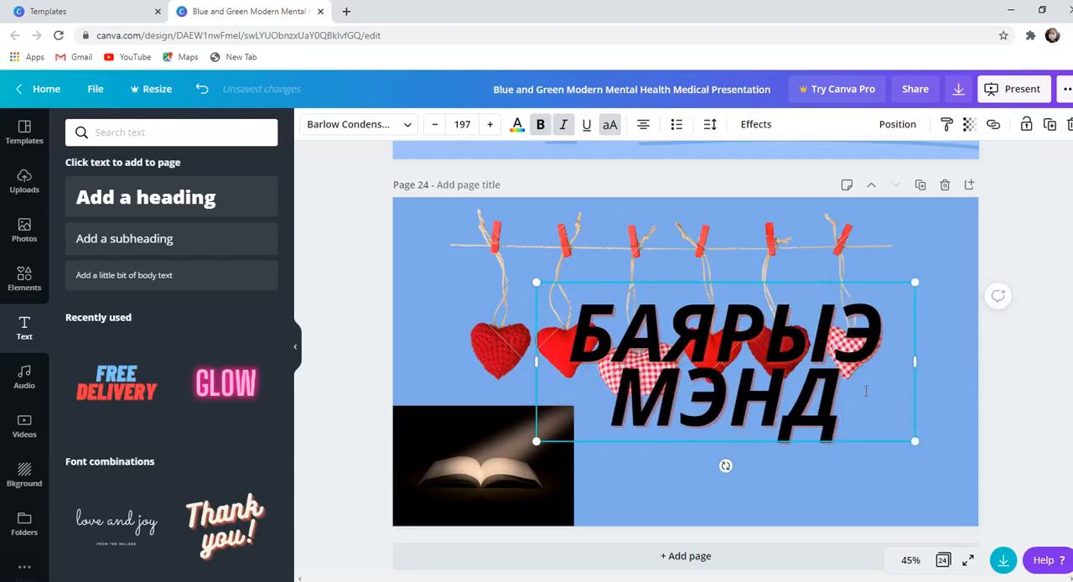
left_click_drag(843, 423, 705, 348)
left_click(879, 337)
key("BackSpace")
type("Н")
- Set the whole greeting's font size to 72 and move it below the hanging hearts, beside the open book photo
left_click_drag(856, 371, 848, 416)
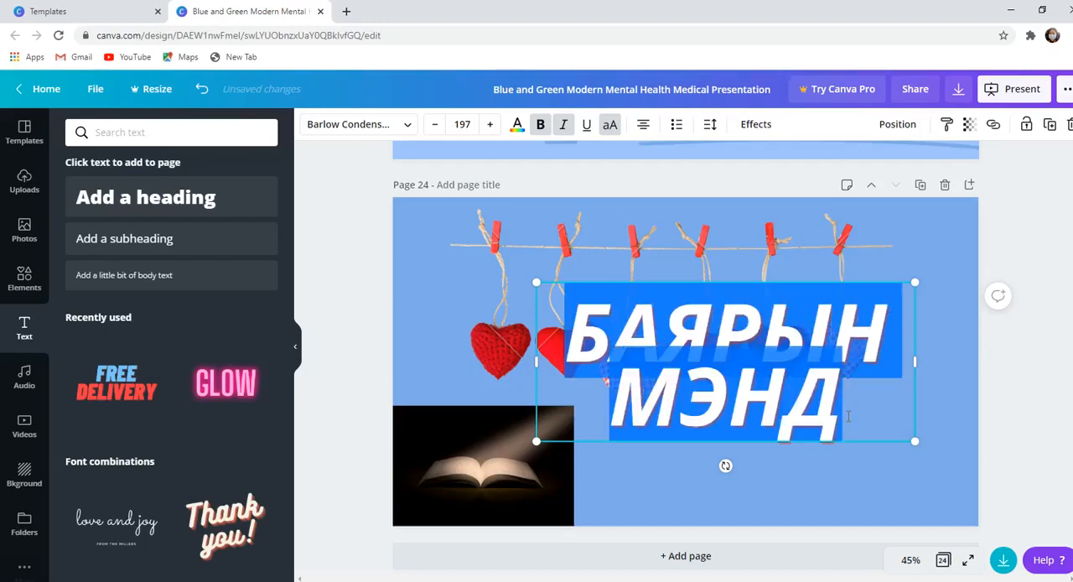
left_click(435, 124)
left_click(435, 124)
left_click(436, 124)
left_click(435, 124)
left_click(436, 124)
left_click(435, 124)
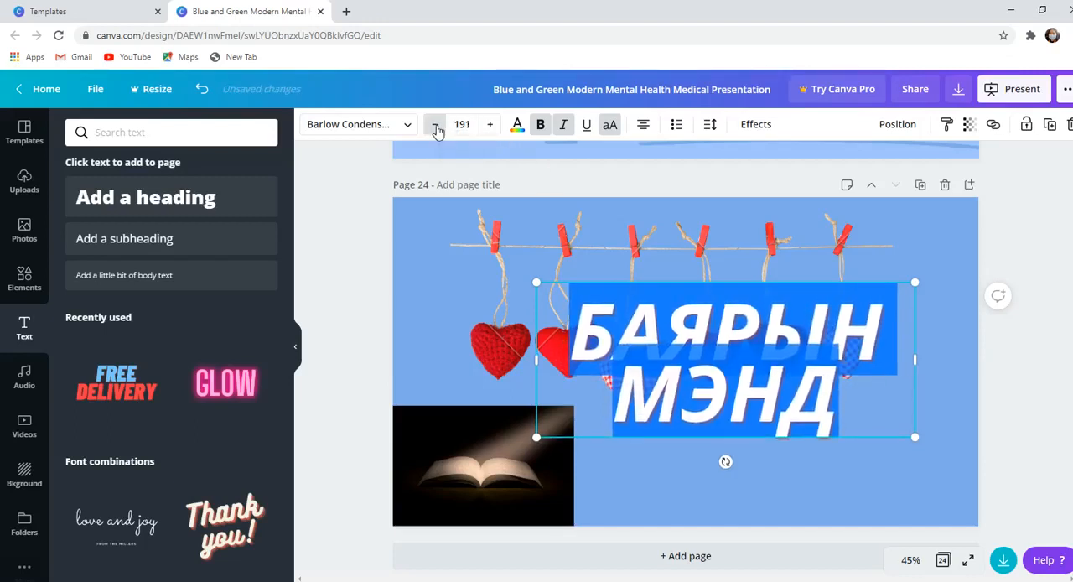
left_click(462, 124)
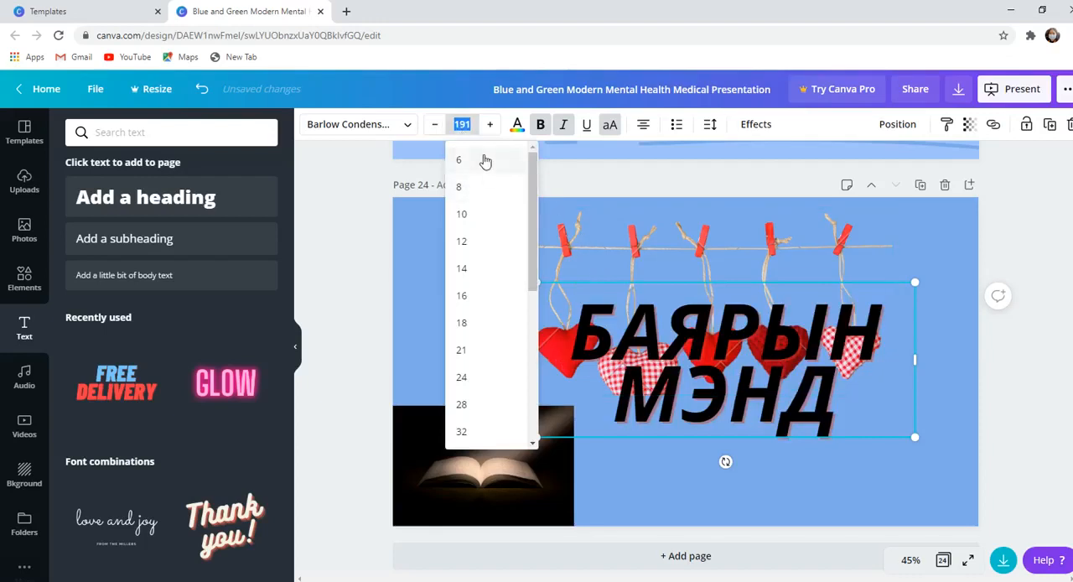
left_click_drag(531, 181, 512, 307)
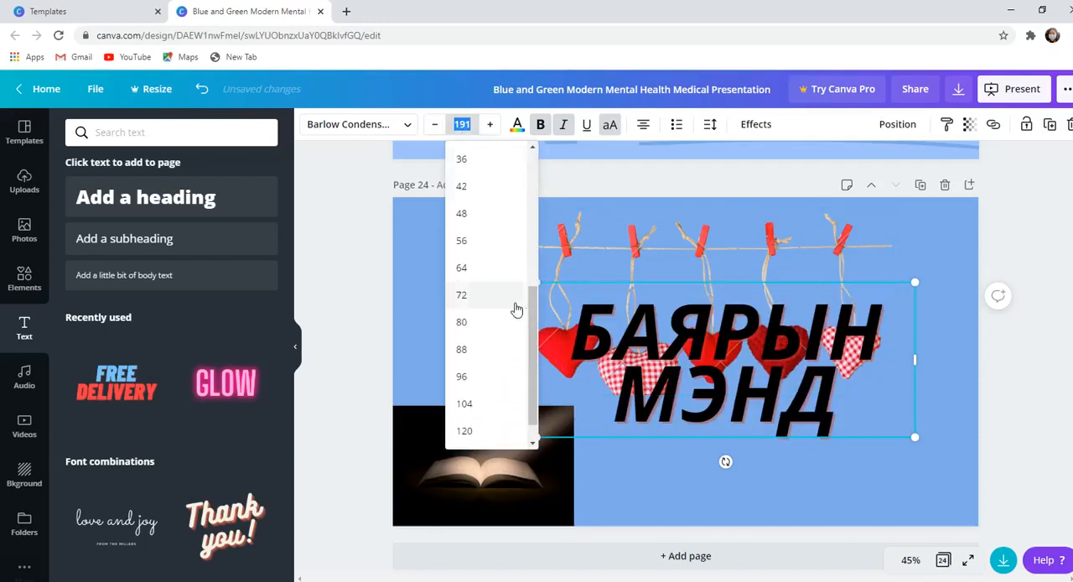
left_click(458, 298)
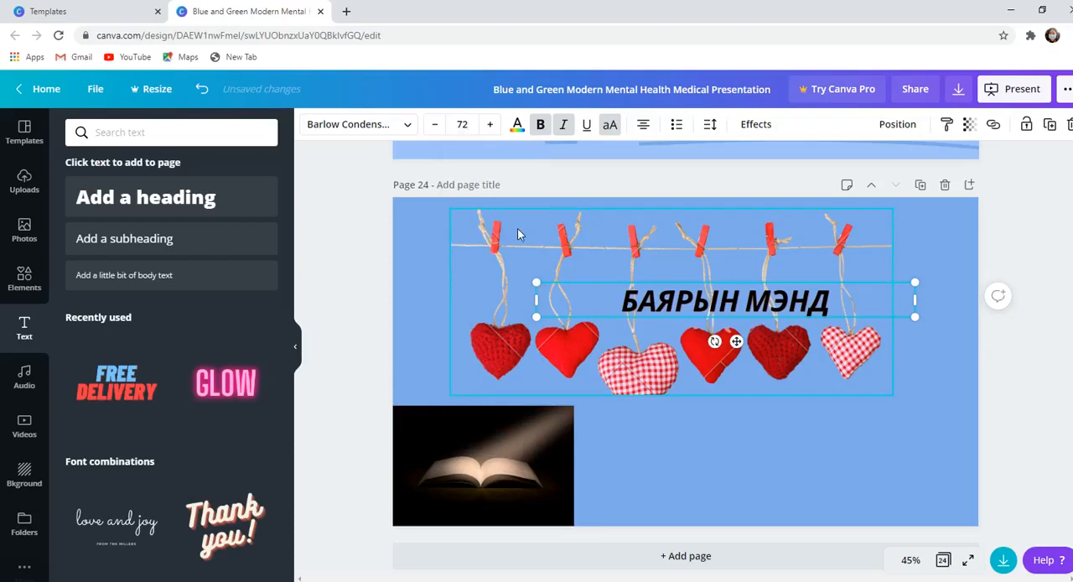
left_click_drag(700, 309, 738, 439)
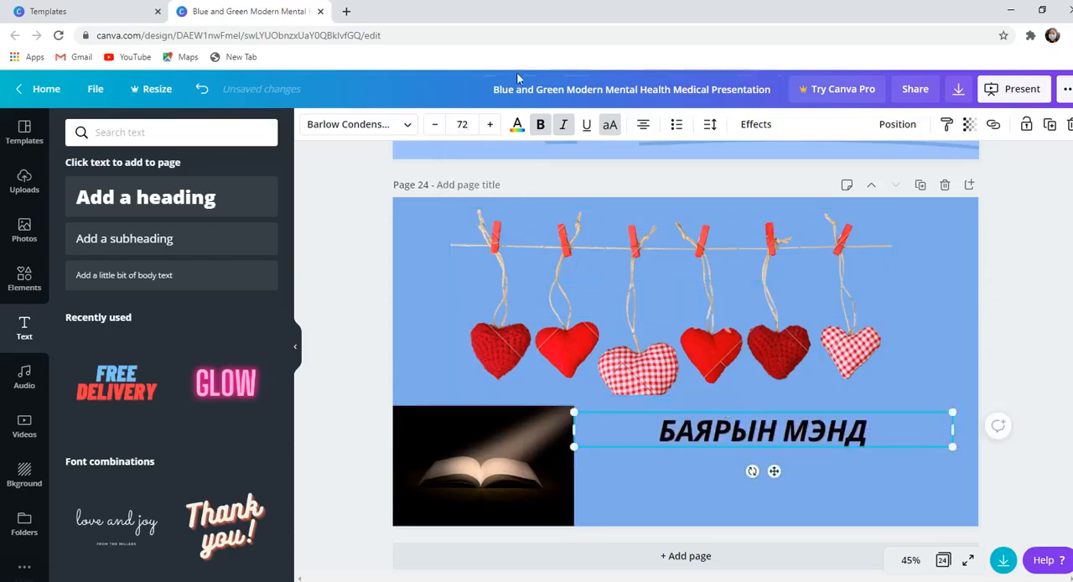
- Try black, brown, red and coral colours on the "БАЯРЫН МЭНД" text and settle on the dark violet default colour
left_click(517, 124)
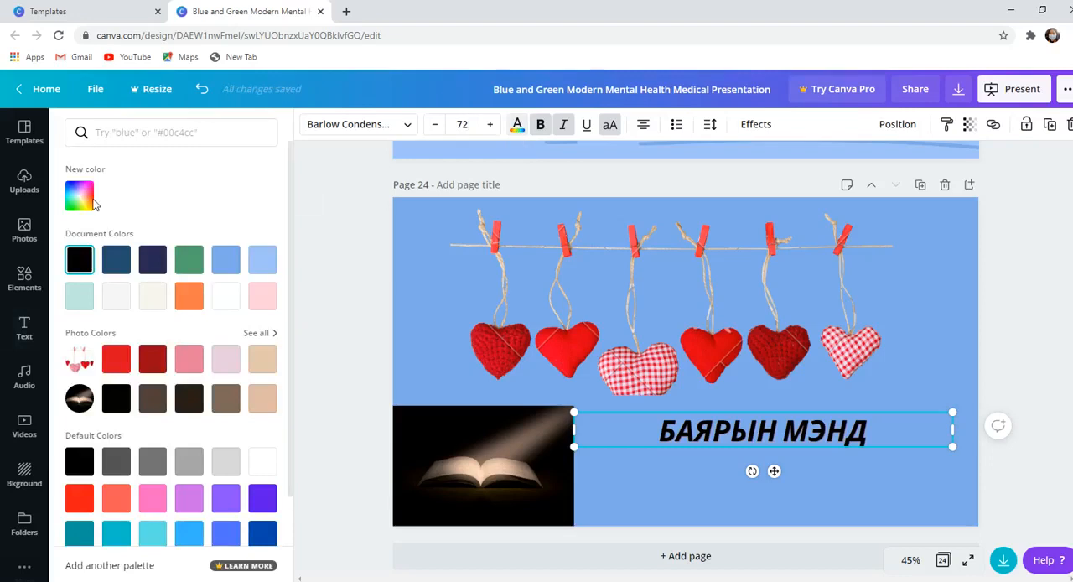
left_click(92, 201)
left_click(137, 276)
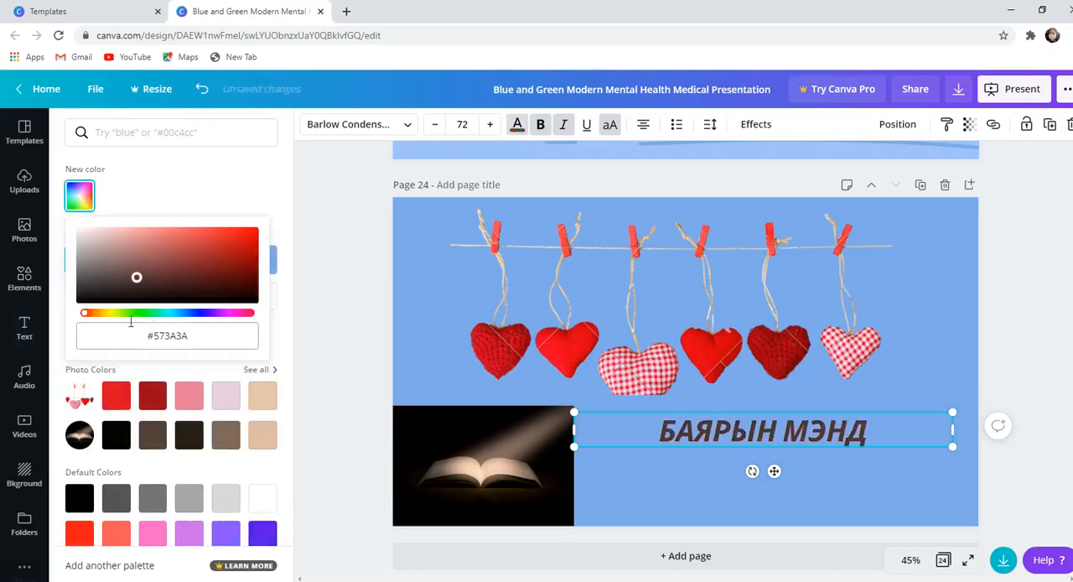
left_click_drag(89, 317, 67, 323)
left_click(119, 401)
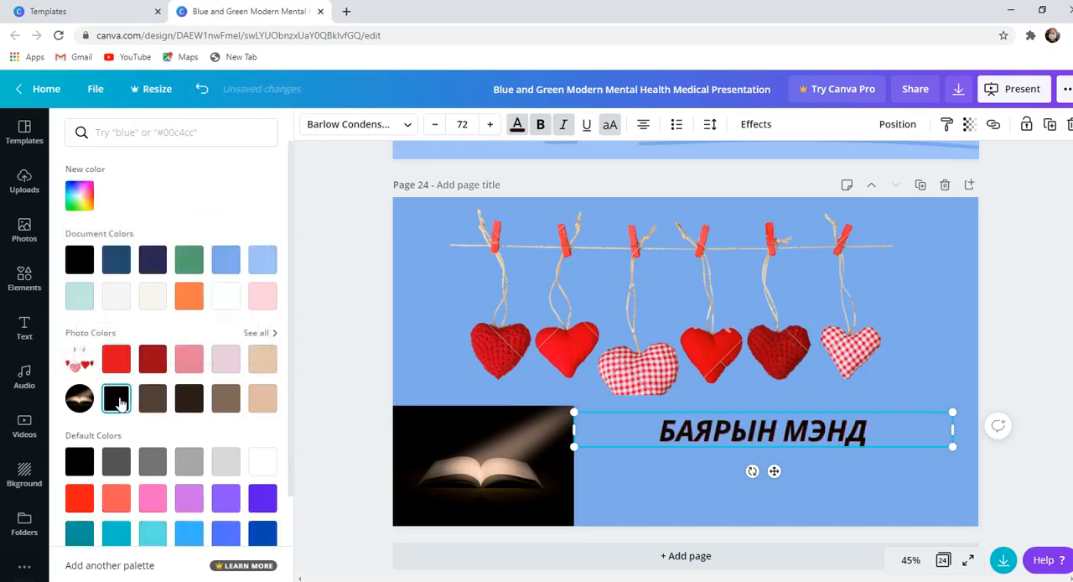
left_click(152, 399)
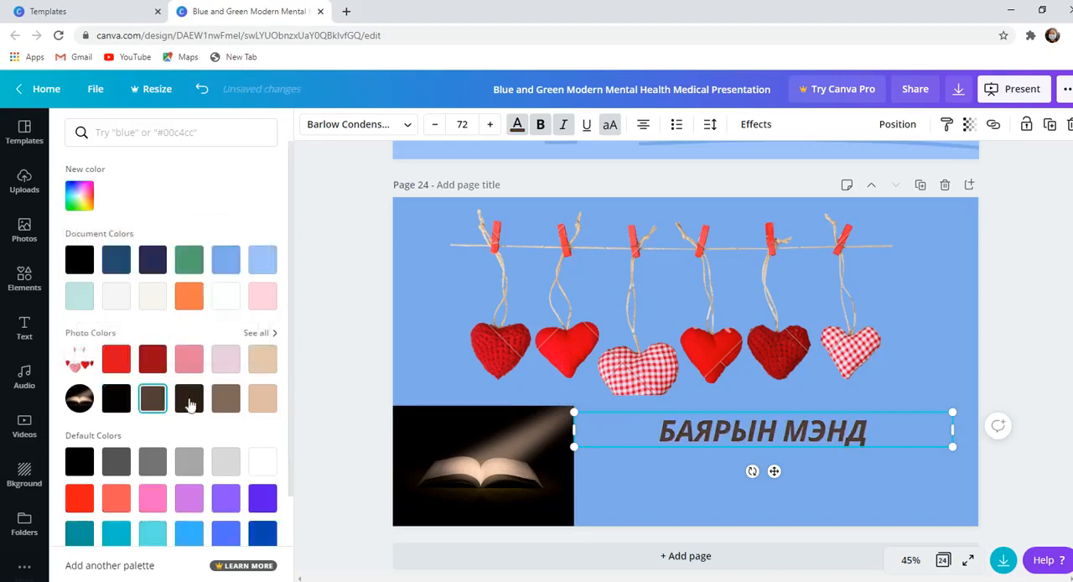
left_click(153, 498)
left_click(116, 498)
left_click(80, 498)
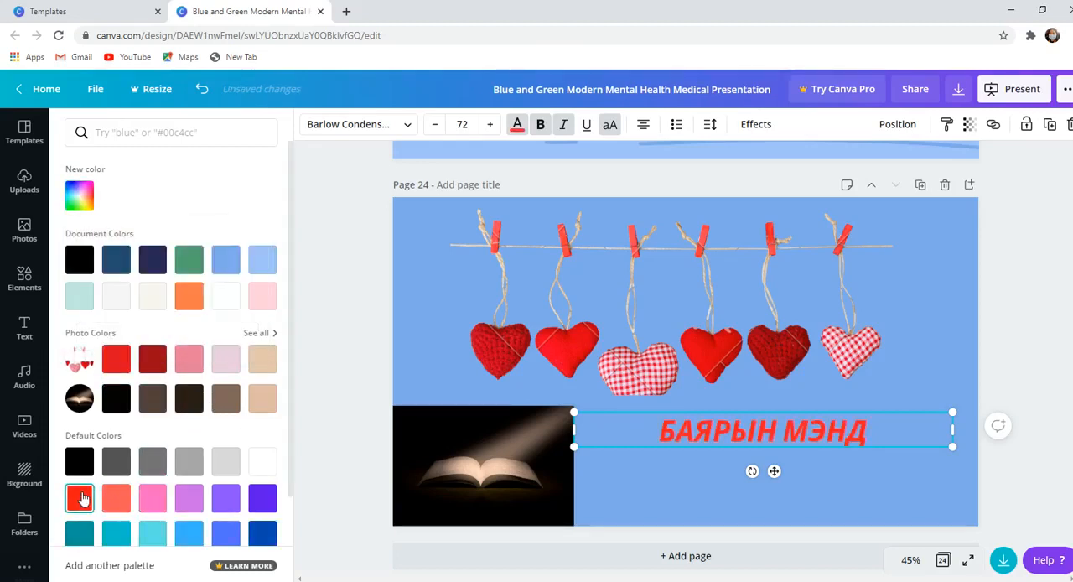
left_click(116, 499)
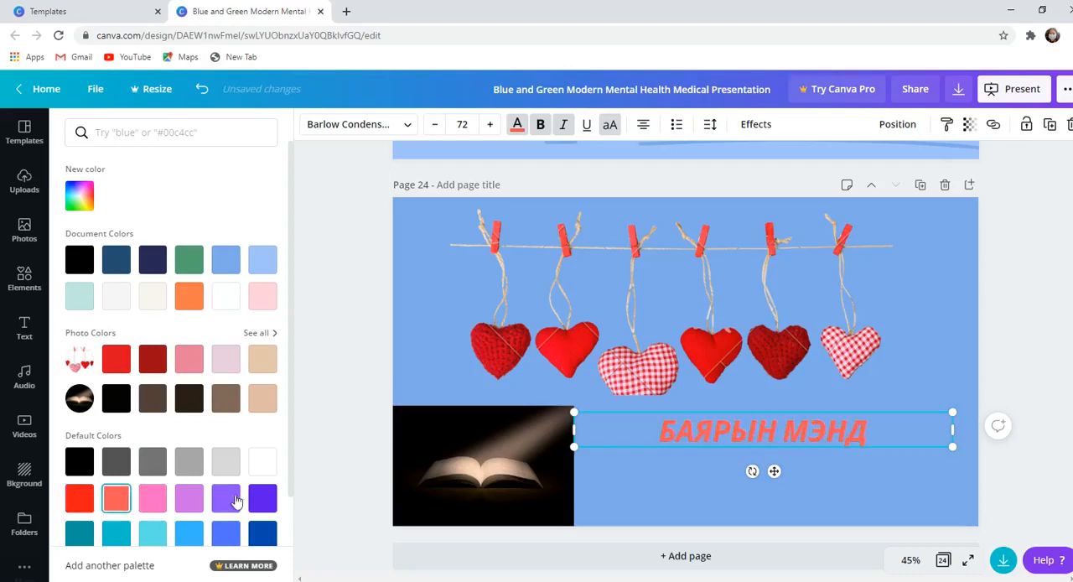
left_click(262, 498)
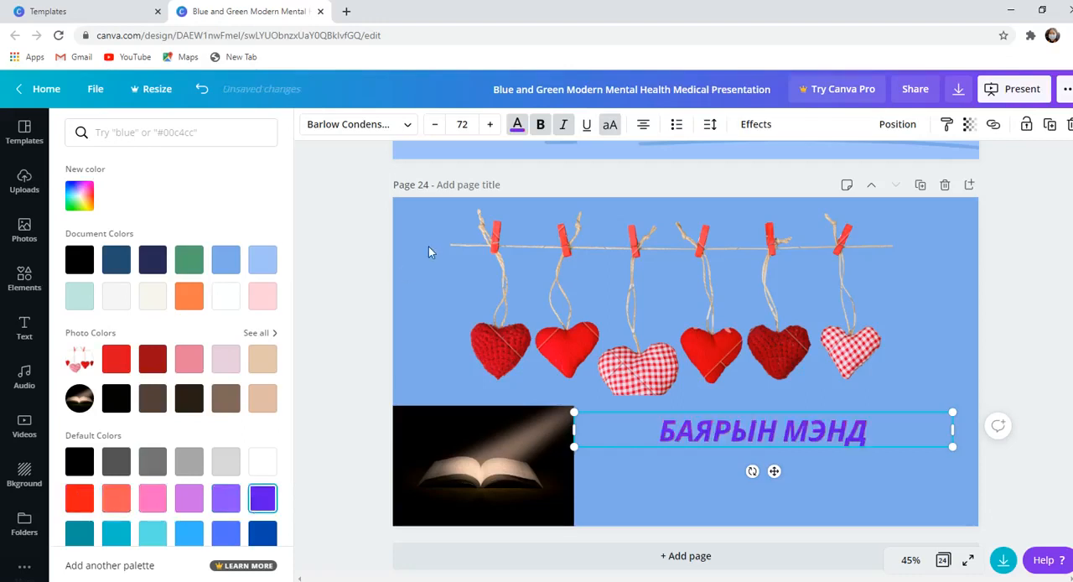
- Try bold and underline on and off on the greeting, keep it bold, and remove its italic and all-caps formatting
left_click(541, 131)
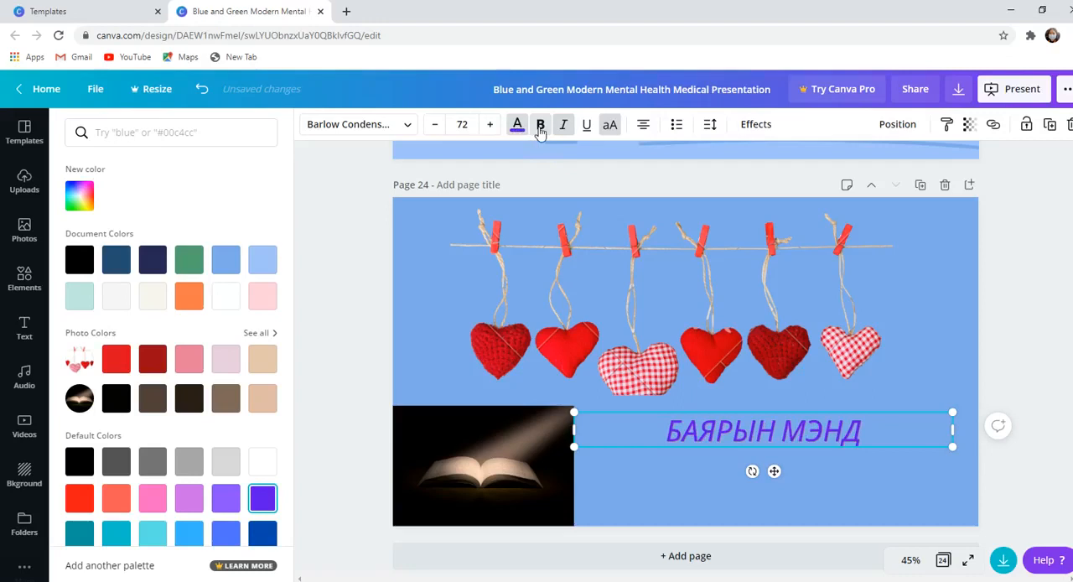
left_click(541, 131)
left_click(541, 130)
left_click(541, 131)
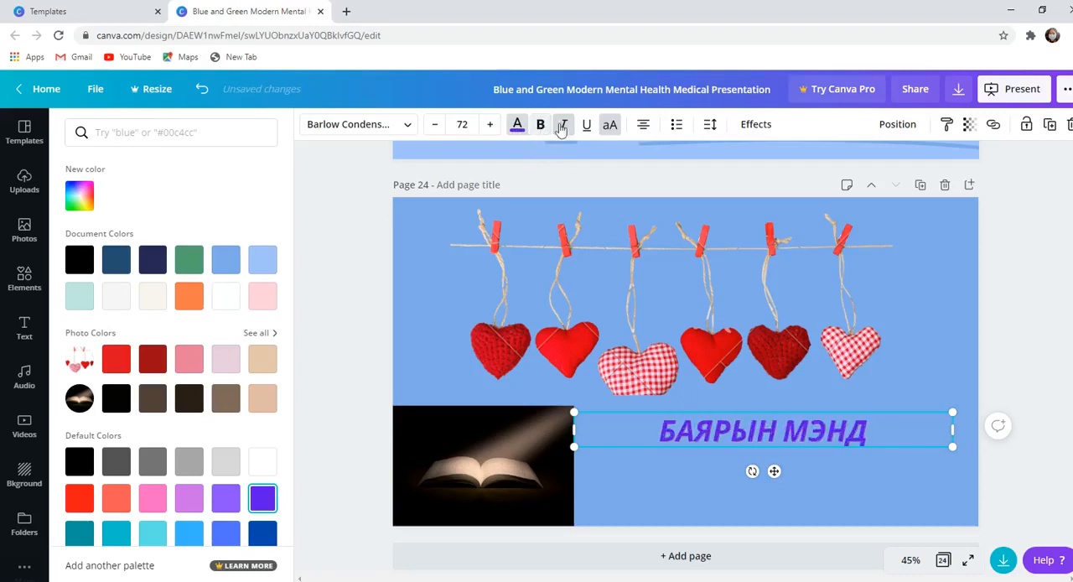
left_click(567, 128)
left_click(589, 134)
left_click(590, 132)
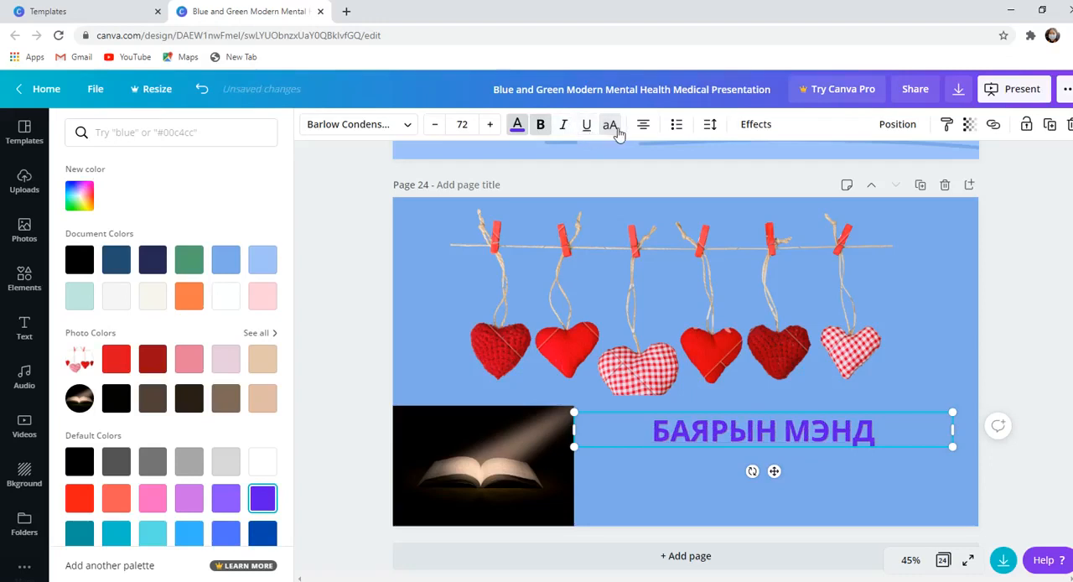
left_click(617, 130)
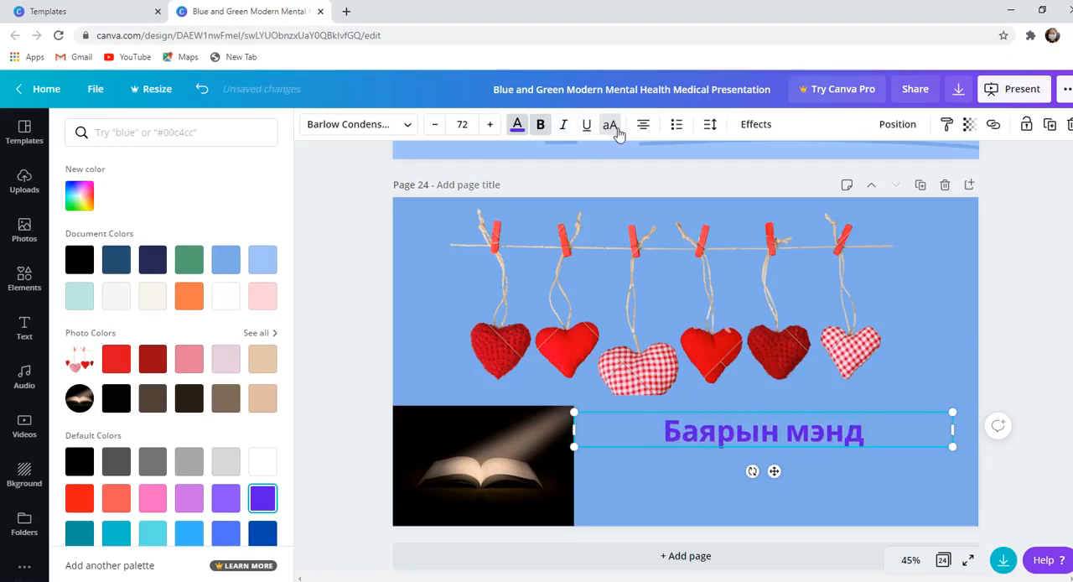
- Try left and right alignment and list styles on the greeting, restore centred plain text, and view its spacing options
left_click(643, 127)
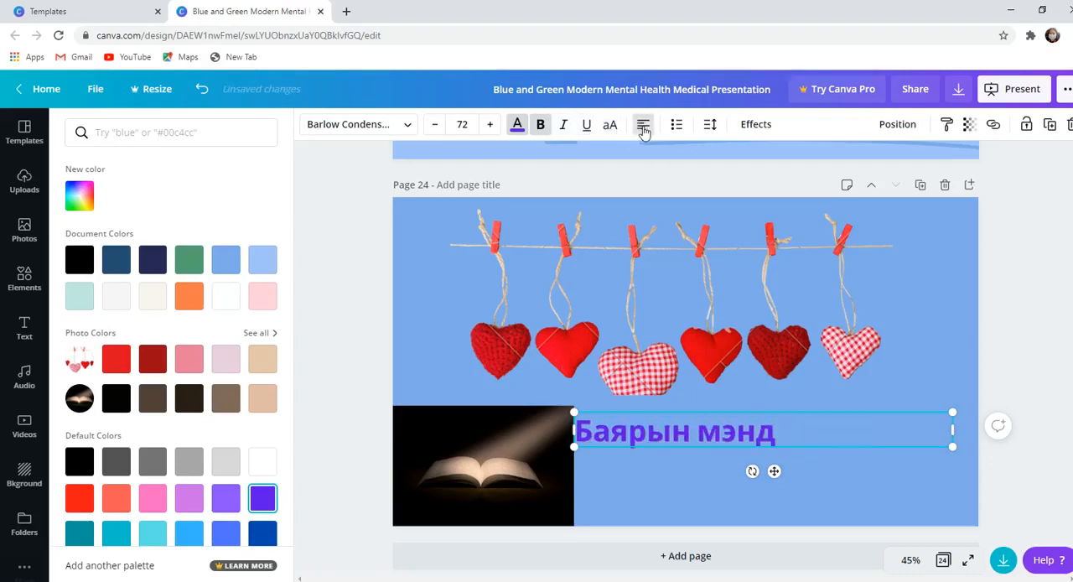
left_click(643, 127)
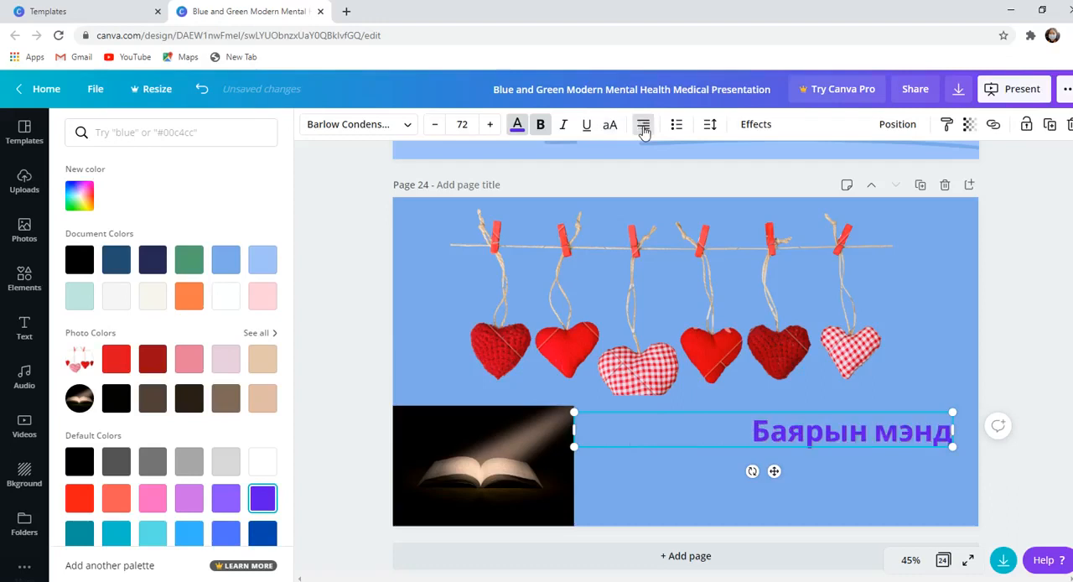
left_click(643, 128)
left_click(678, 126)
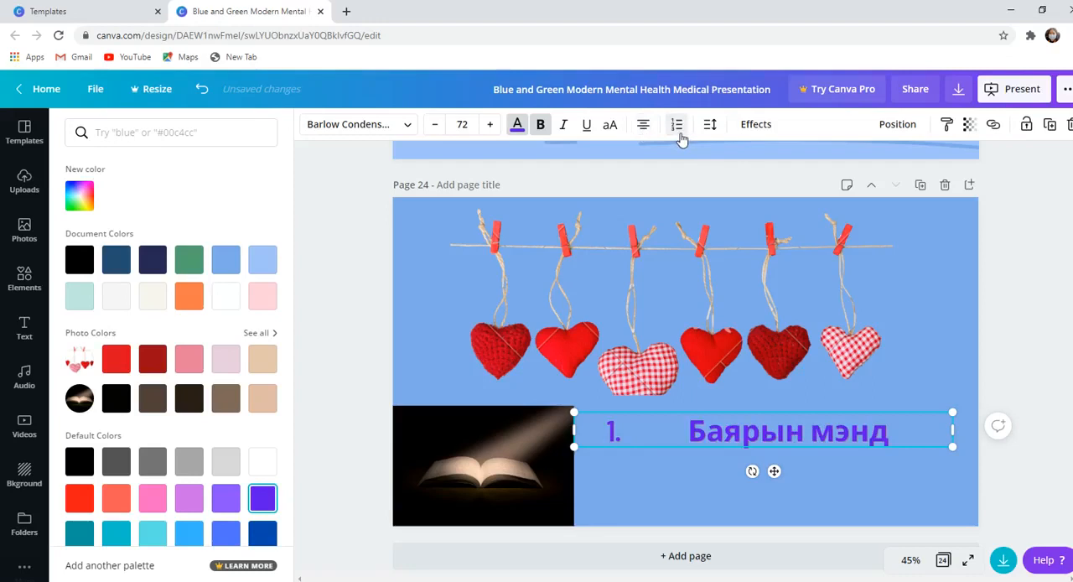
left_click(678, 133)
left_click(710, 126)
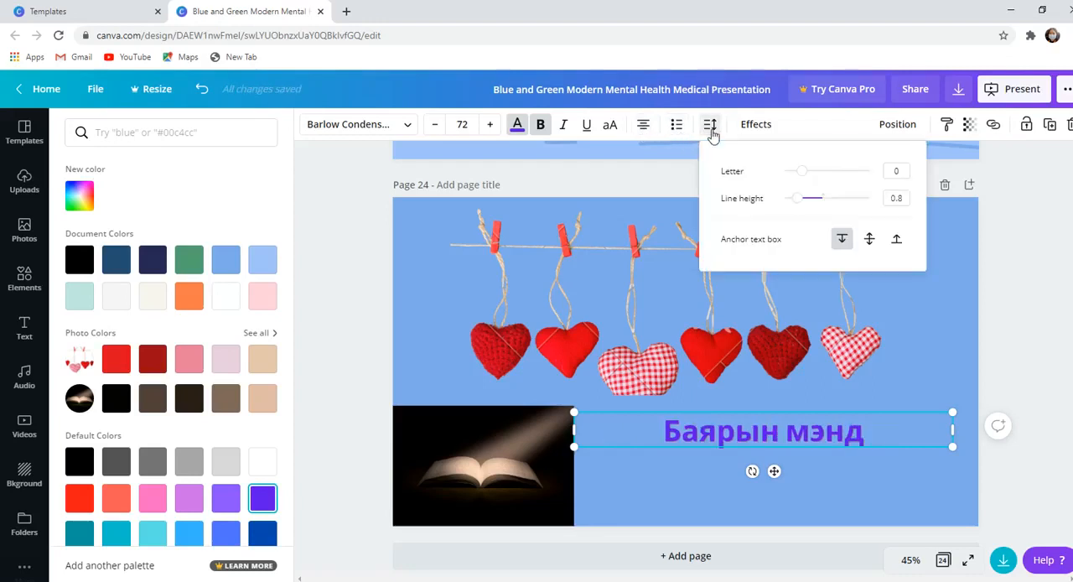
- Try the Curve, Neon, Glitch and Shadow effects on the greeting and settle on Splice
left_click(760, 135)
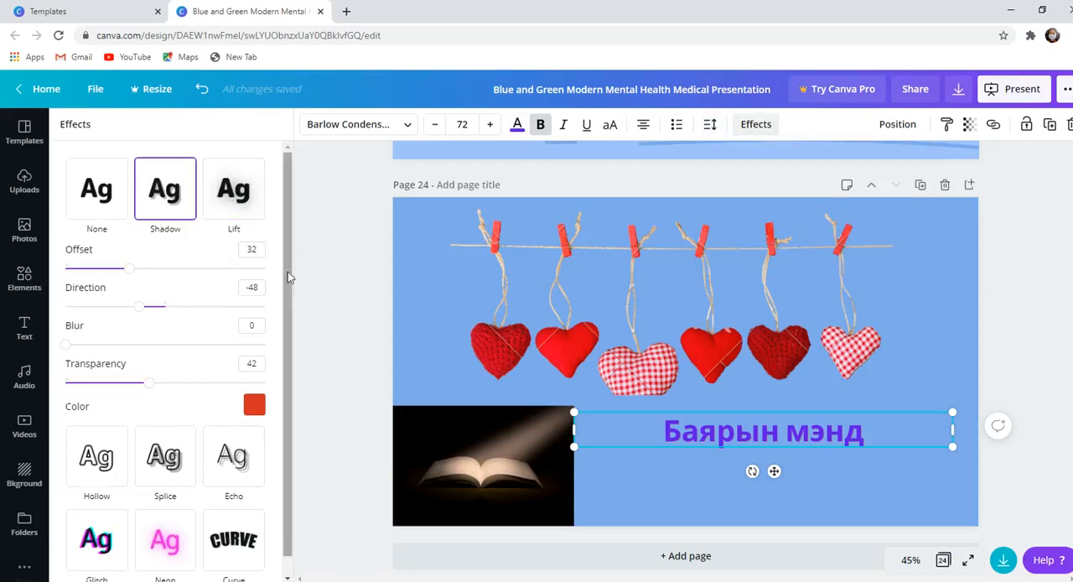
scroll(287, 278, "down", 1)
left_click(228, 528)
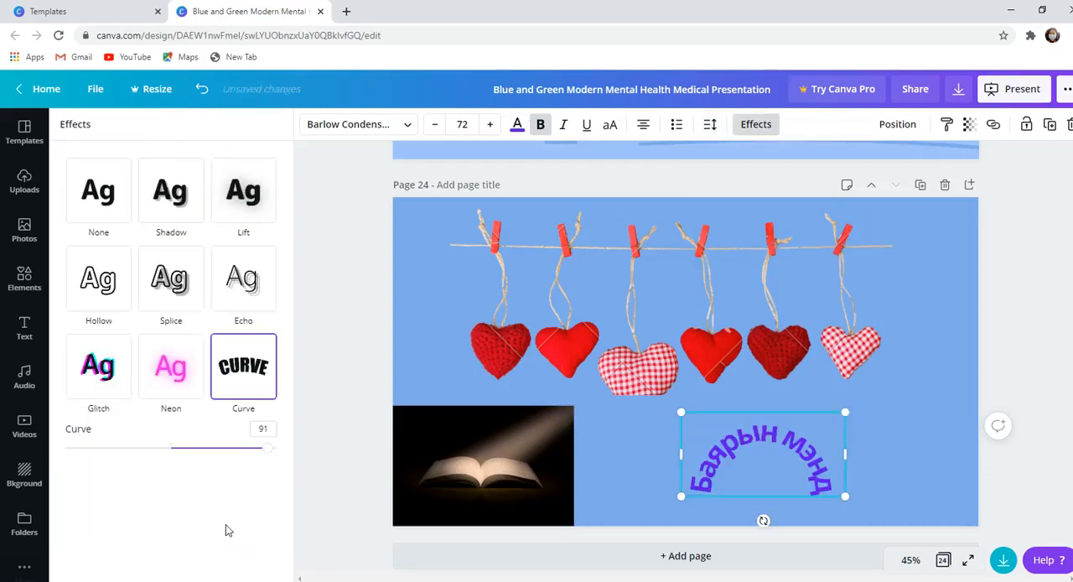
left_click(170, 390)
left_click(116, 370)
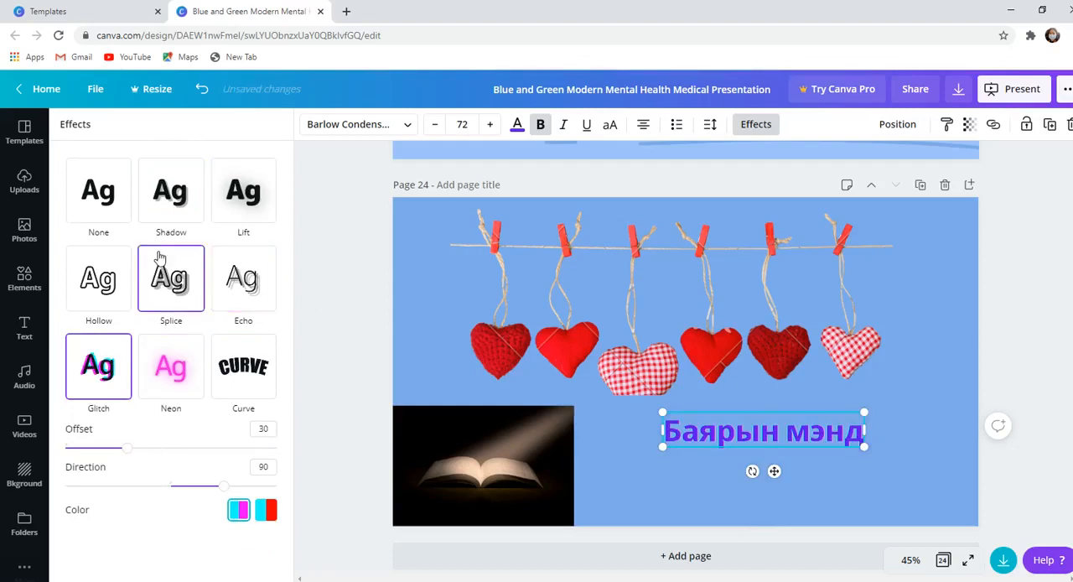
left_click(172, 209)
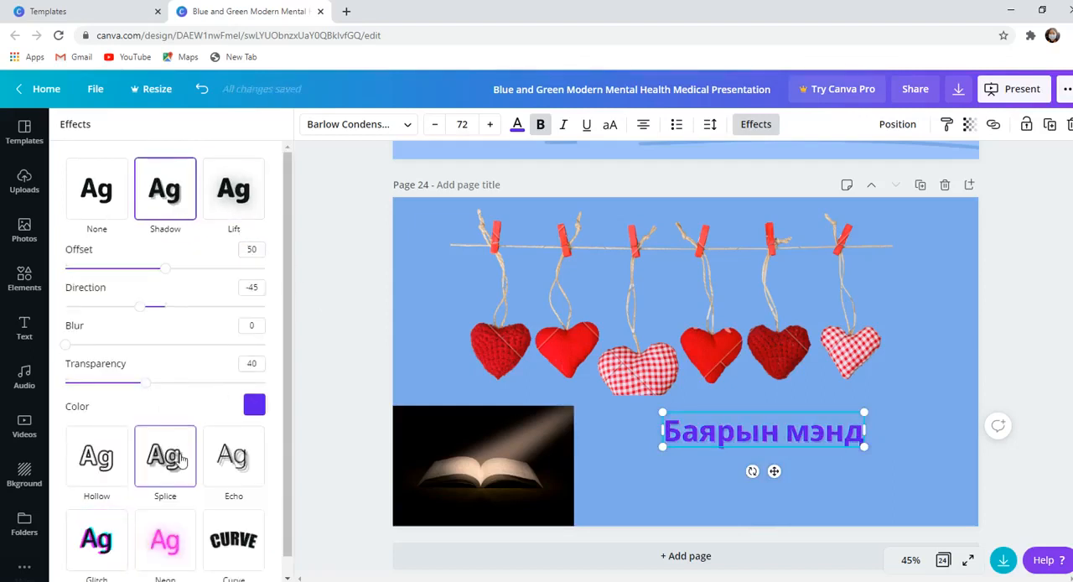
left_click(182, 460)
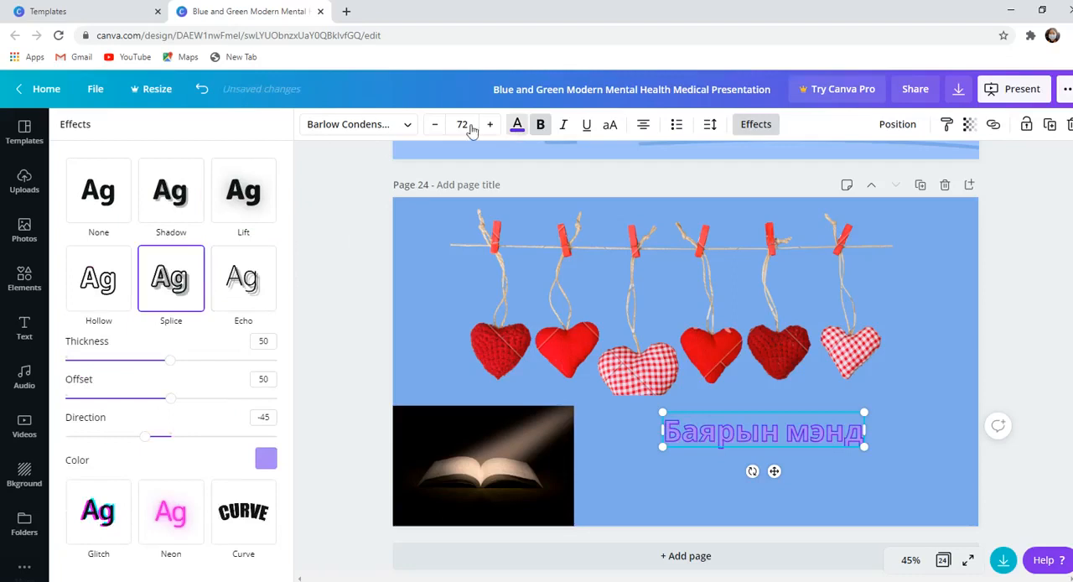
- Search the fonts for "normal" and clear the search
left_click(387, 134)
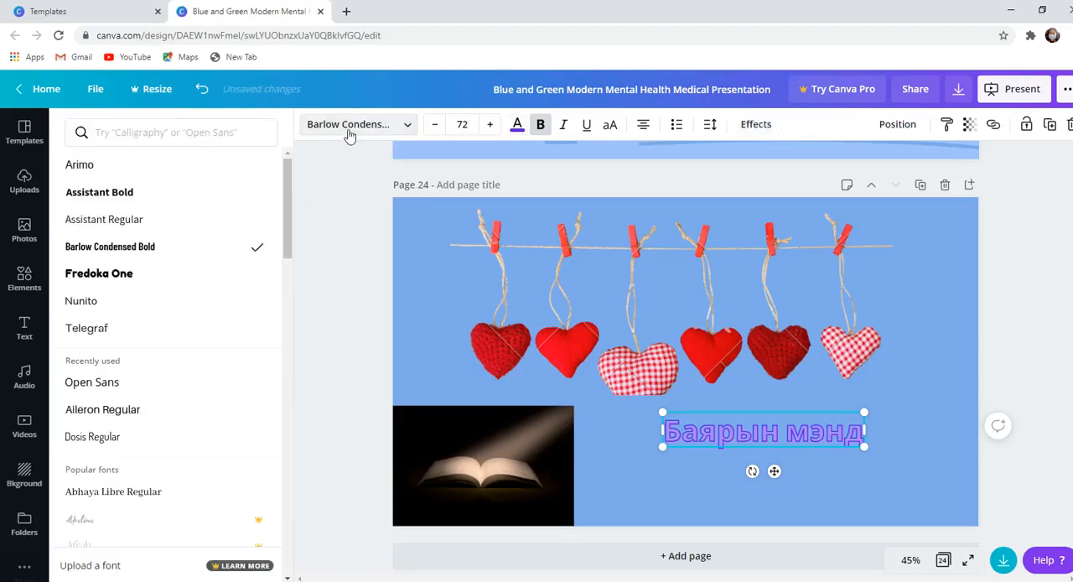
left_click(204, 122)
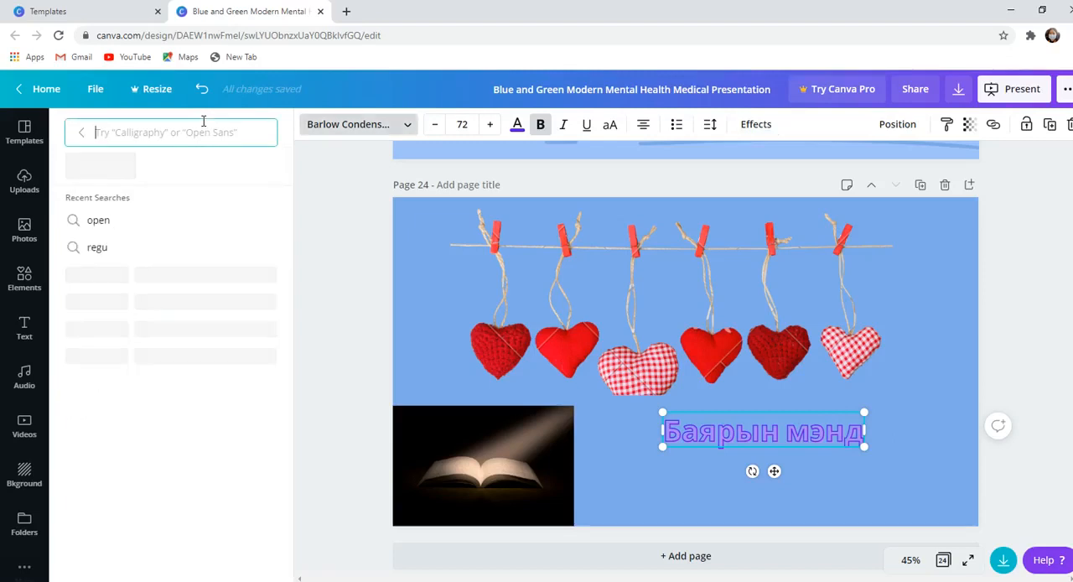
type("иу")
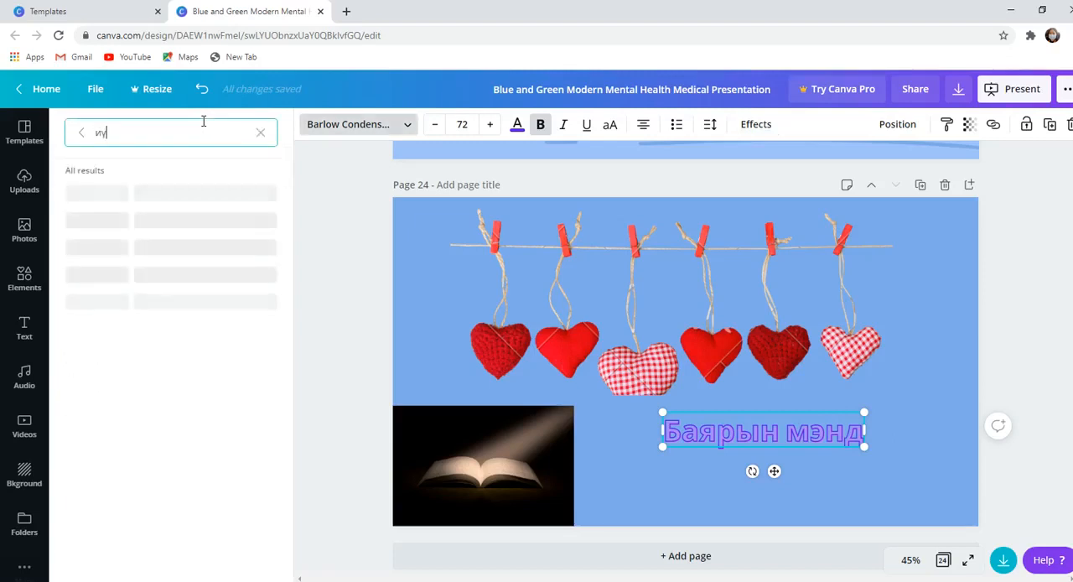
key("BackSpace")
key("BackSpace")
type("normal")
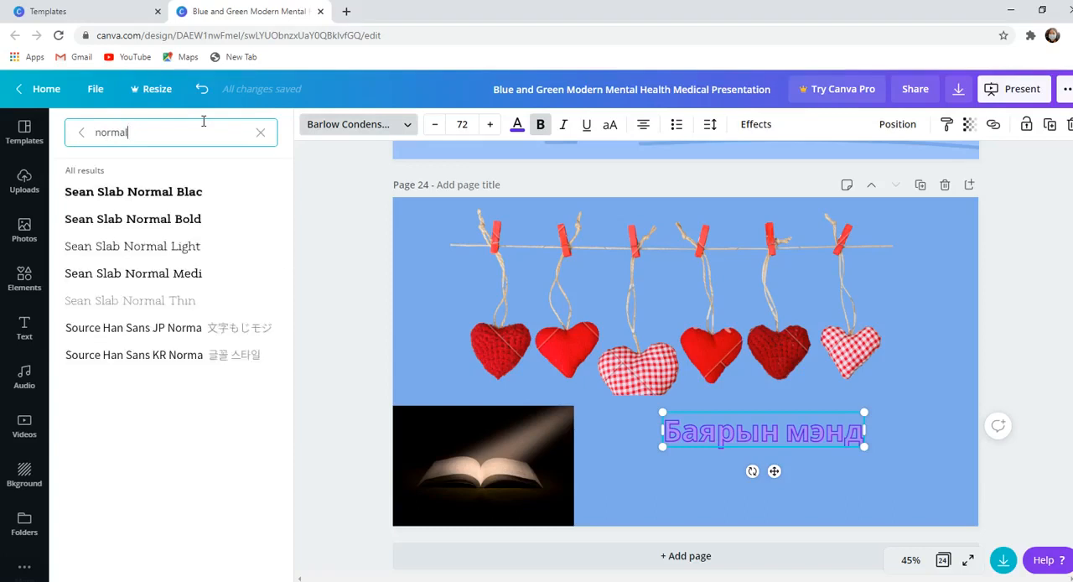
key("BackSpace")
key("BackSpace")
key("BackSpace")
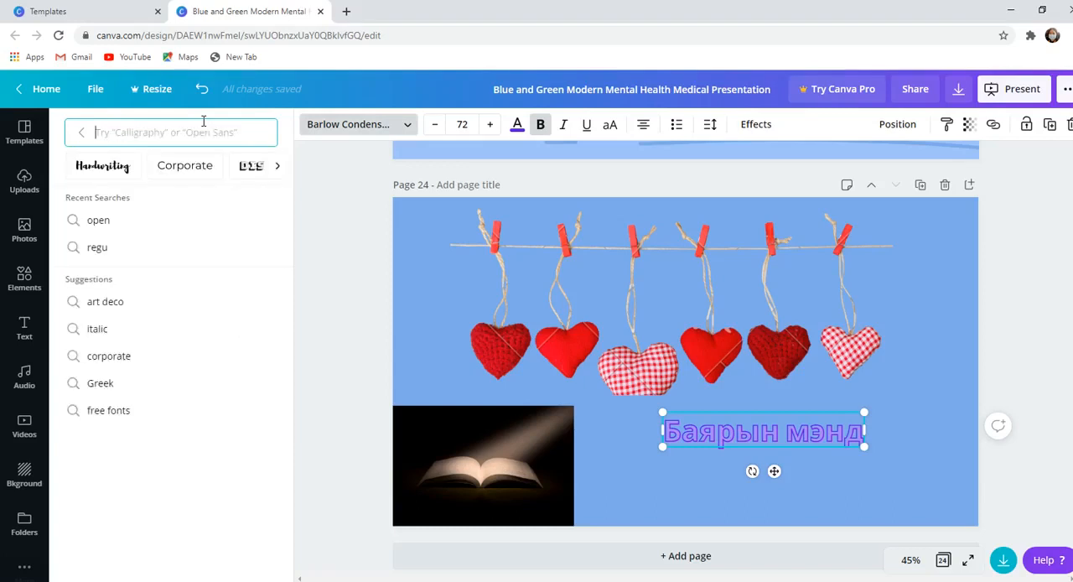
- Browse the font style categories from Handwriting through Headings to Sans Serif and Serif
left_click(348, 130)
left_click(351, 132)
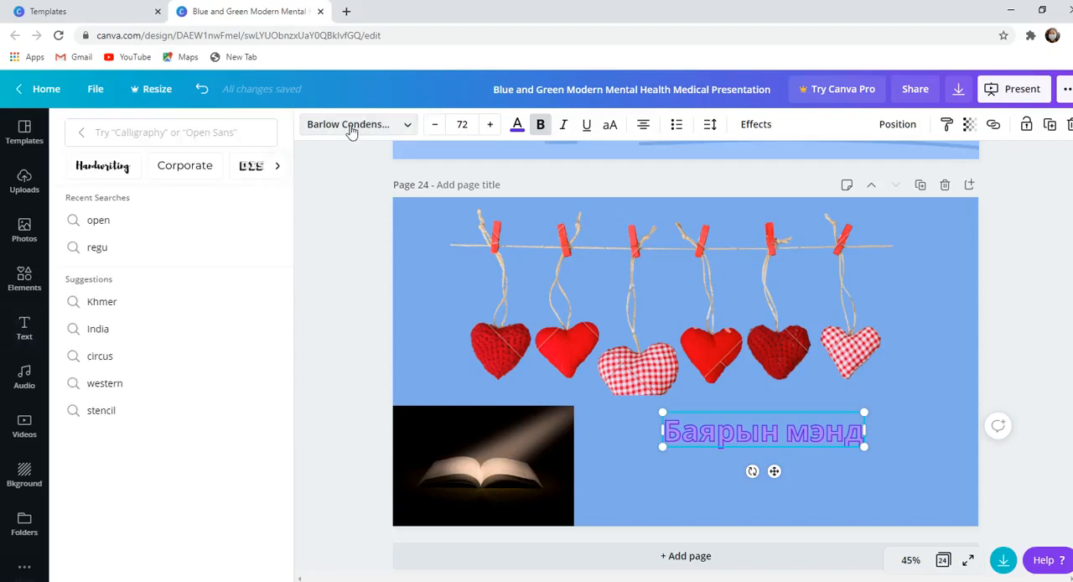
left_click(278, 167)
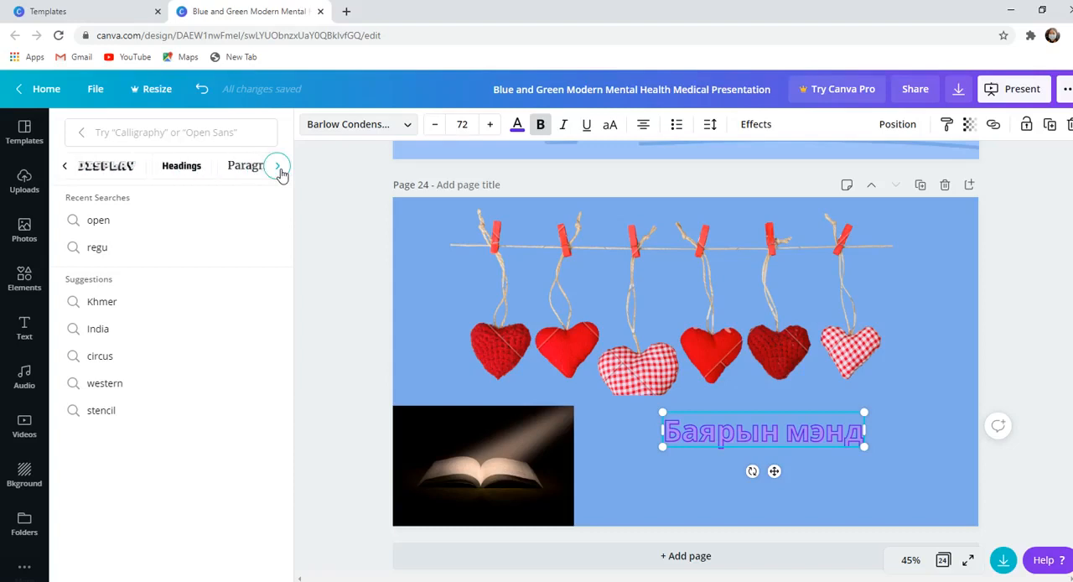
left_click(279, 167)
- Search the fonts for "regul", try Brice RegularSemiE, settle on Aileron Regular for the greeting, and enlarge it to size 80.2
left_click(235, 134)
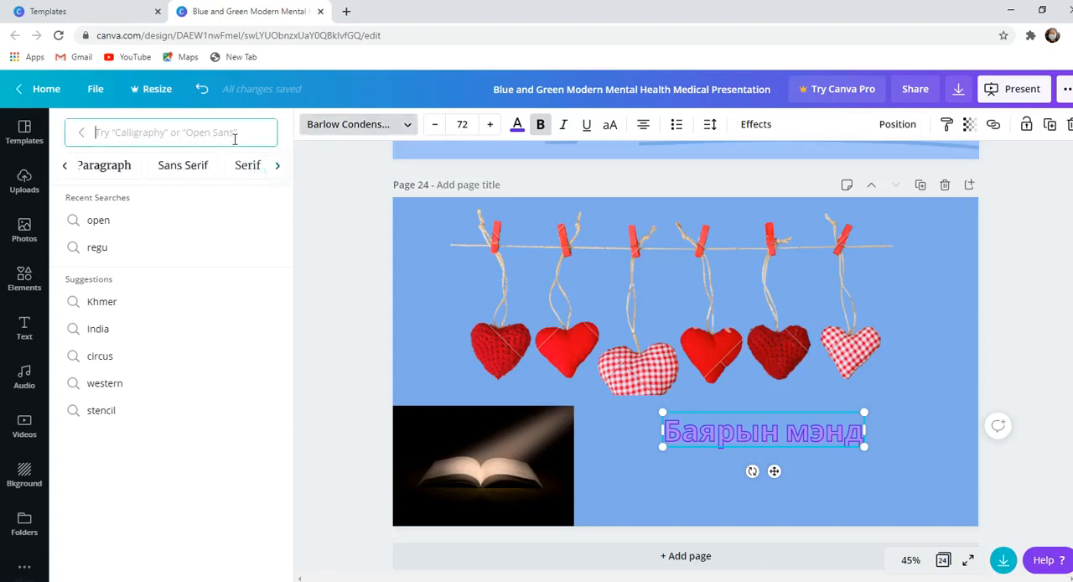
type("re")
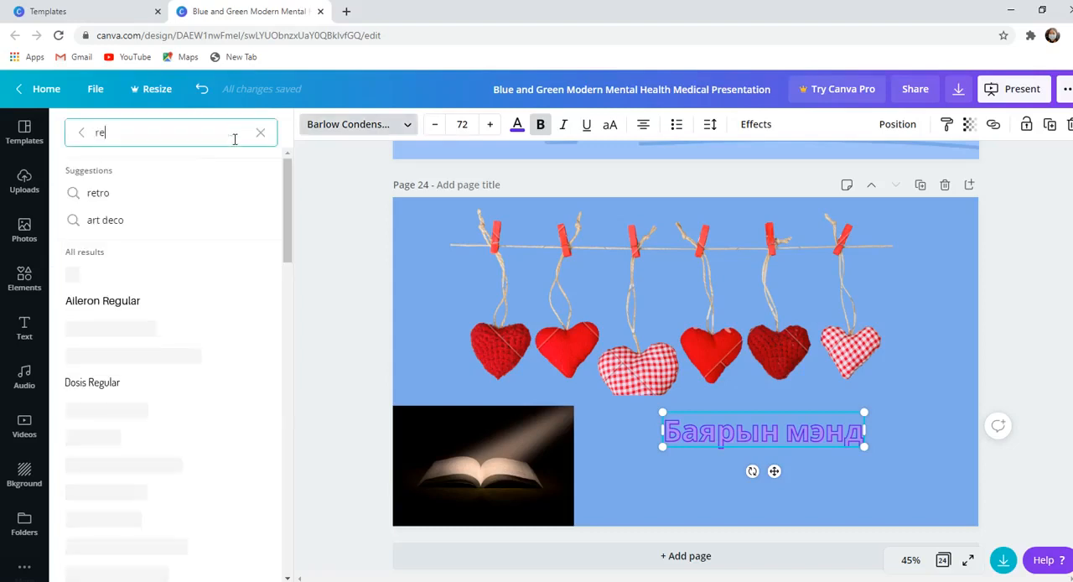
type("gul")
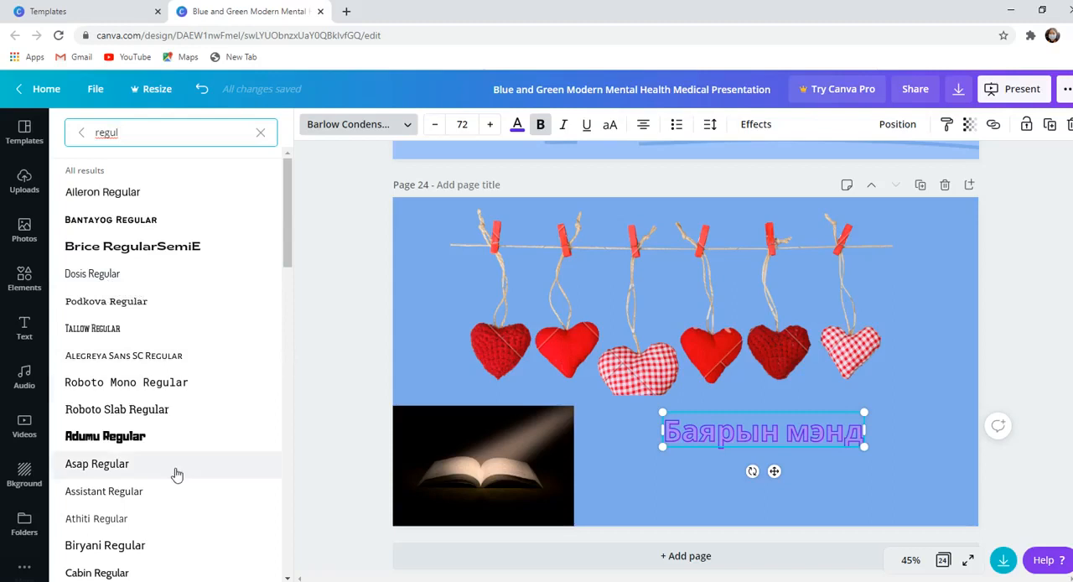
left_click(101, 195)
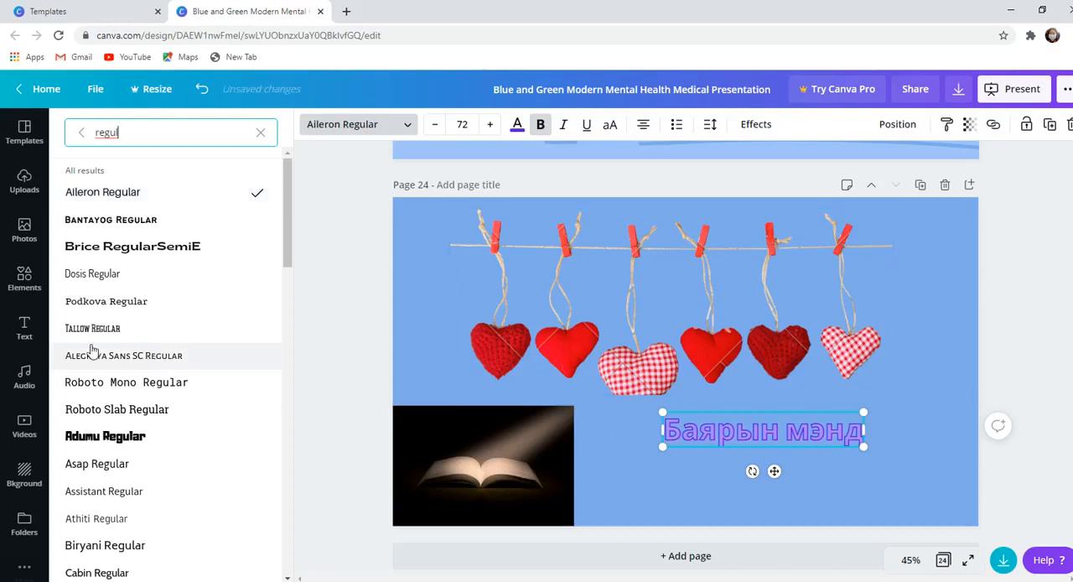
left_click(96, 274)
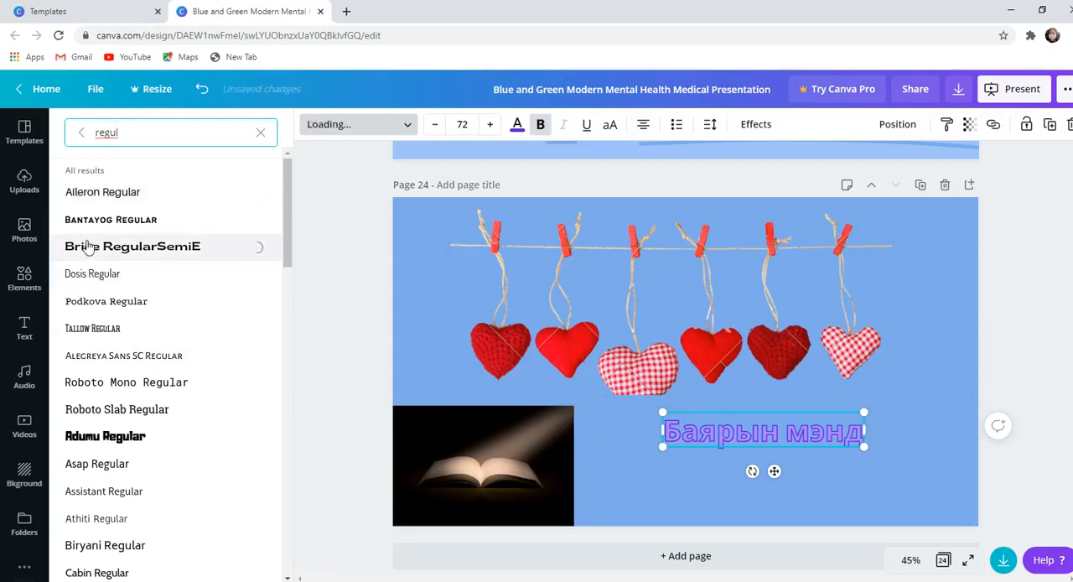
left_click(103, 193)
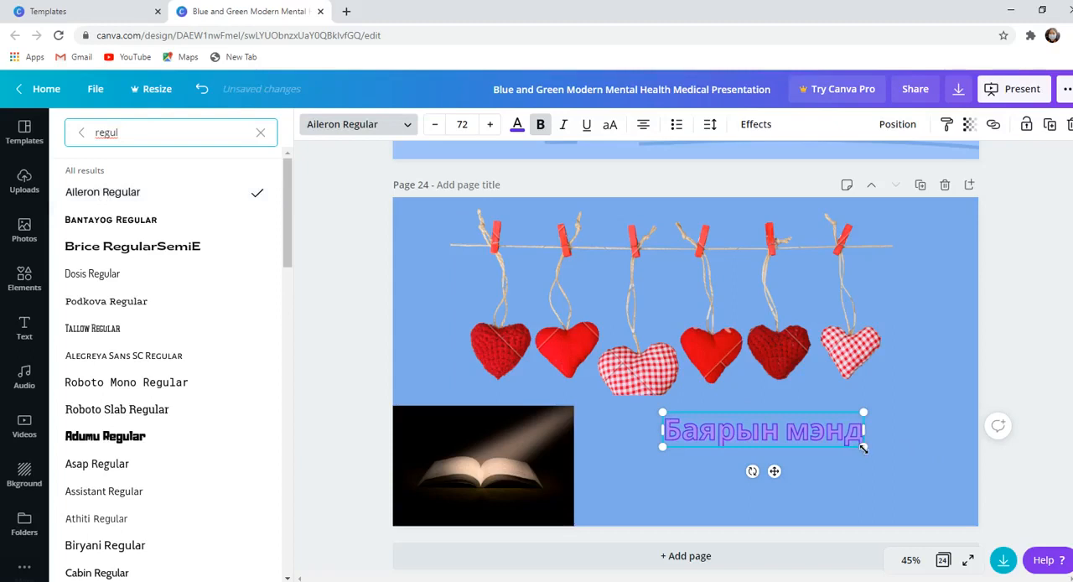
left_click_drag(864, 448, 887, 451)
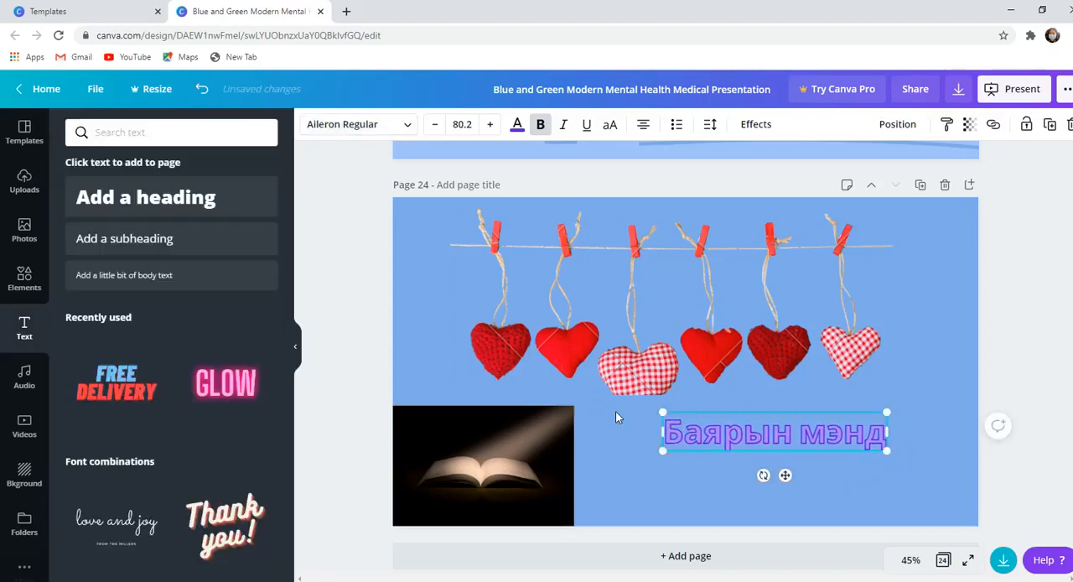
left_click(616, 413)
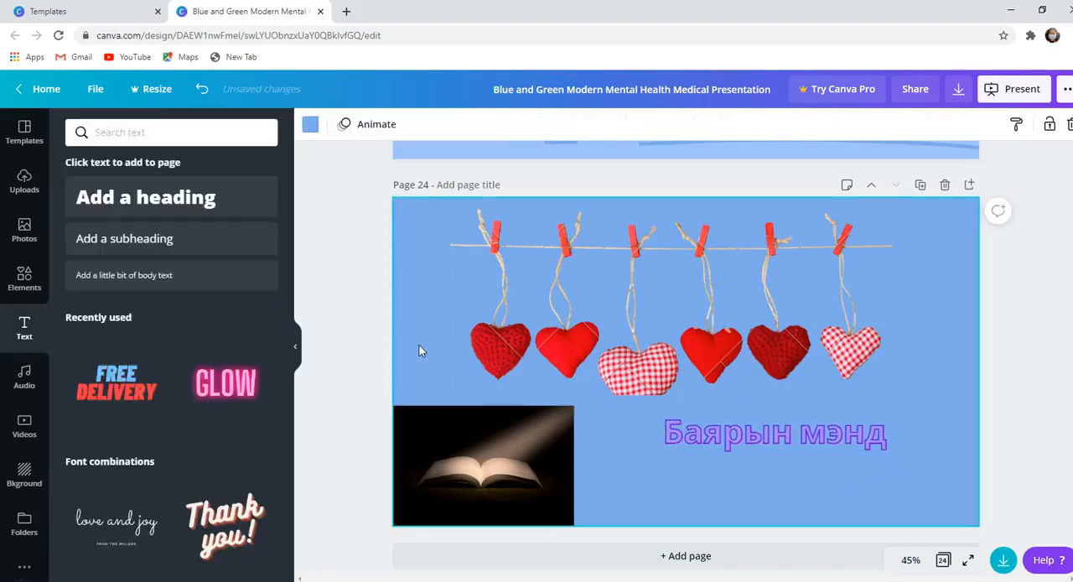
- Browse the Free and Happy audio tracks, add Happy Whistling Ukulele to the design, and briefly play it
left_click(24, 377)
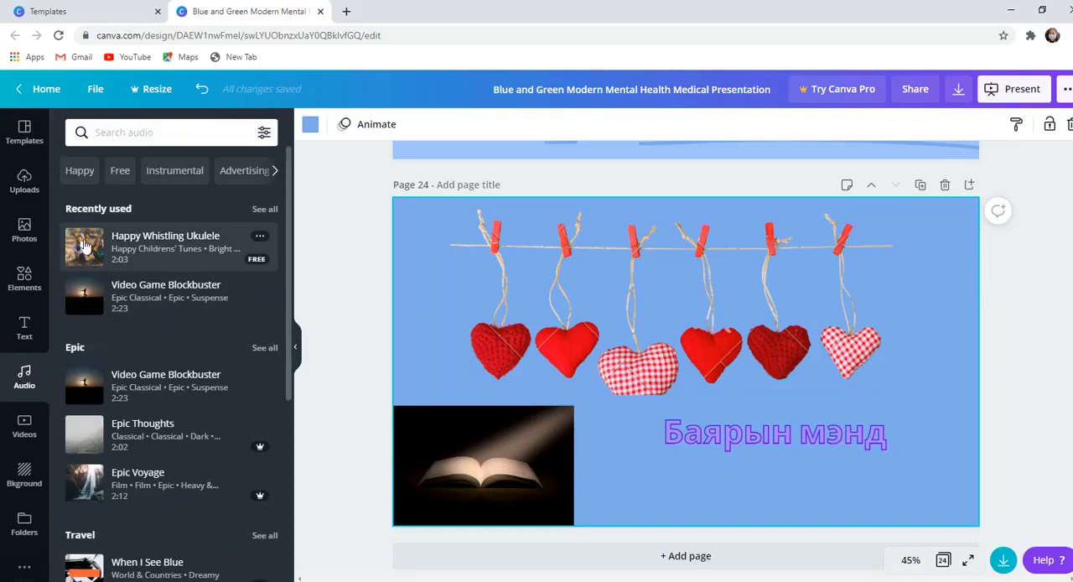
left_click_drag(84, 245, 102, 174)
left_click(120, 174)
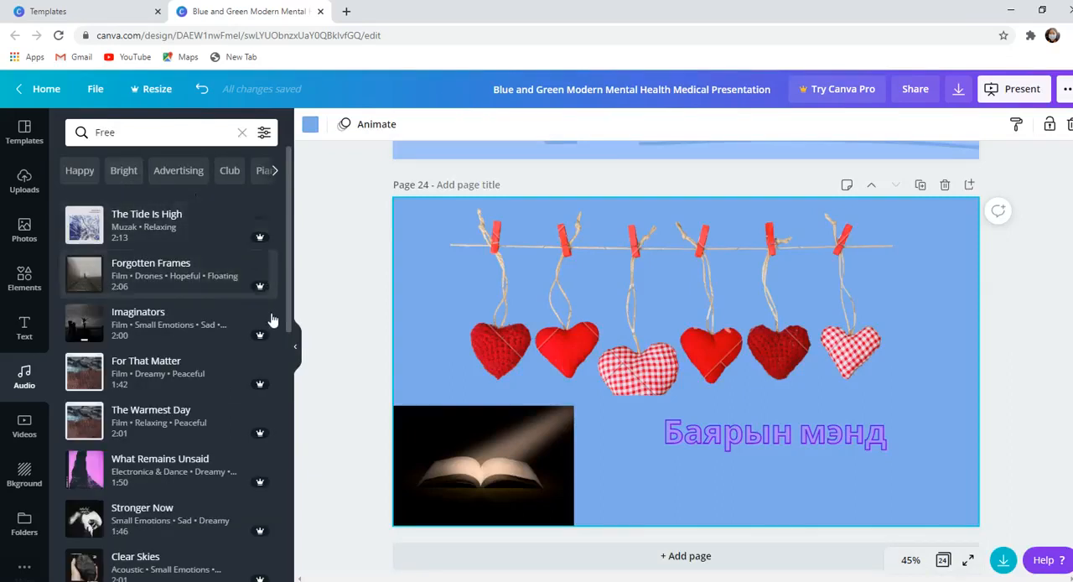
left_click(83, 169)
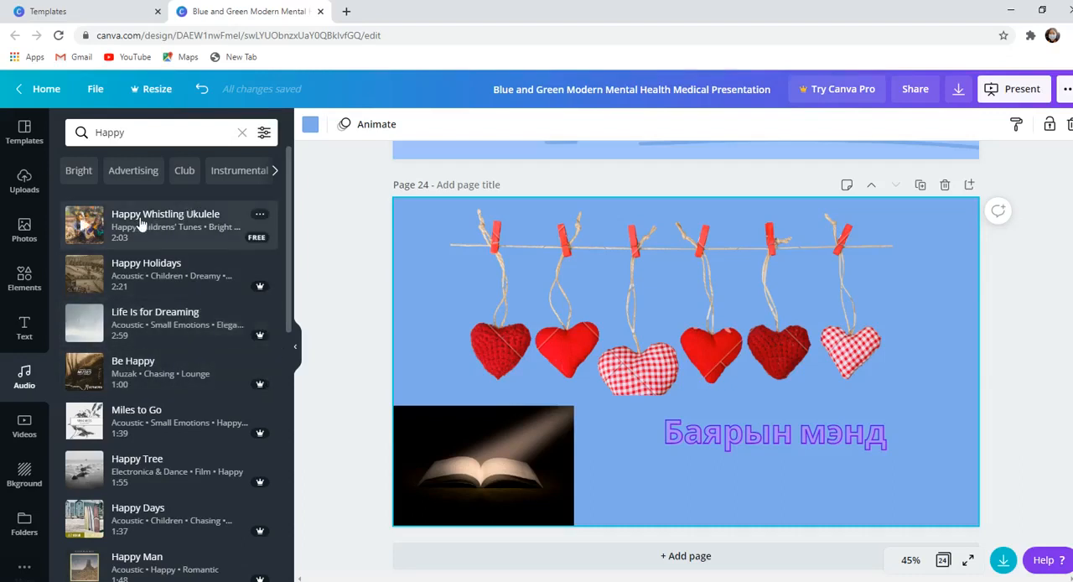
left_click_drag(100, 223, 360, 543)
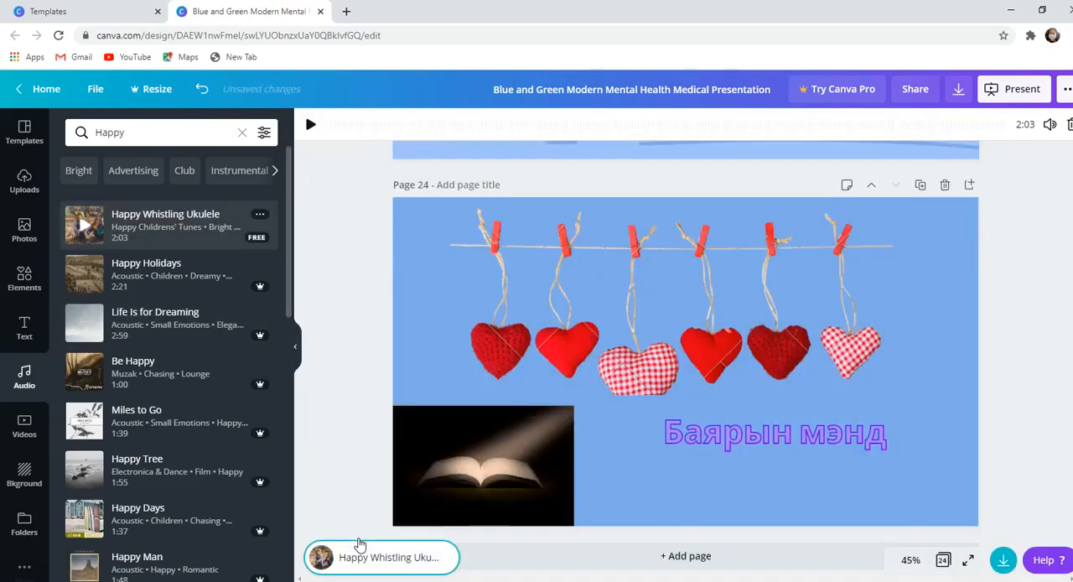
left_click(310, 124)
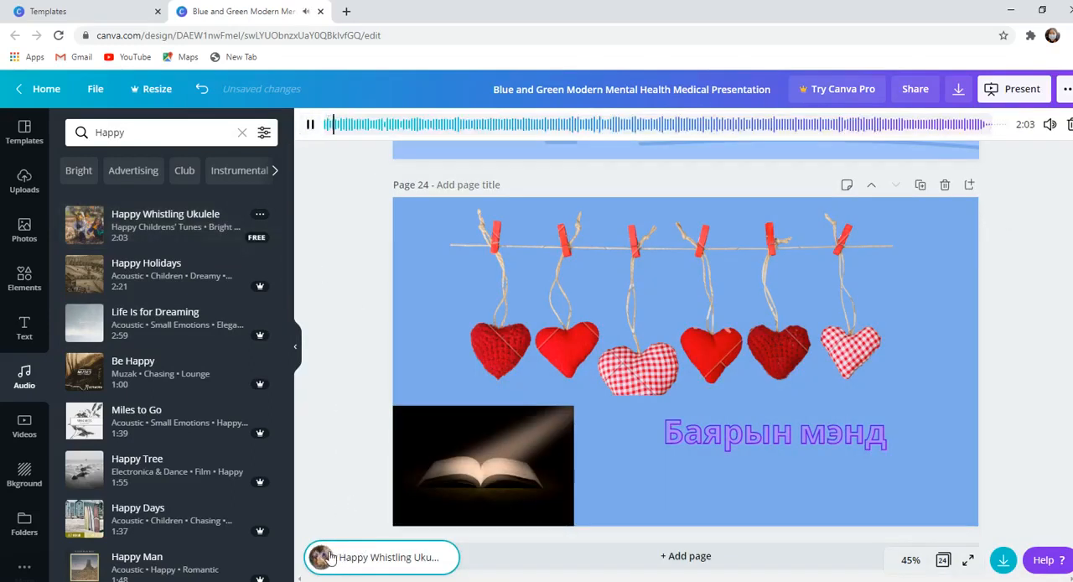
left_click(310, 126)
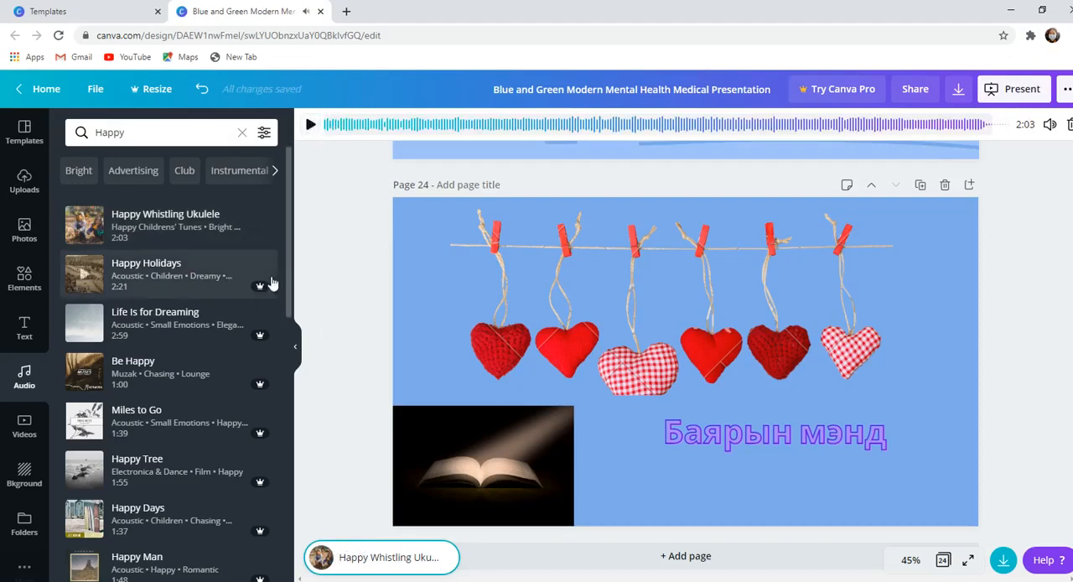
- On page 24, replace the hanging hearts image with the recently used bridge video and apply the golden bokeh lights background
left_click(25, 436)
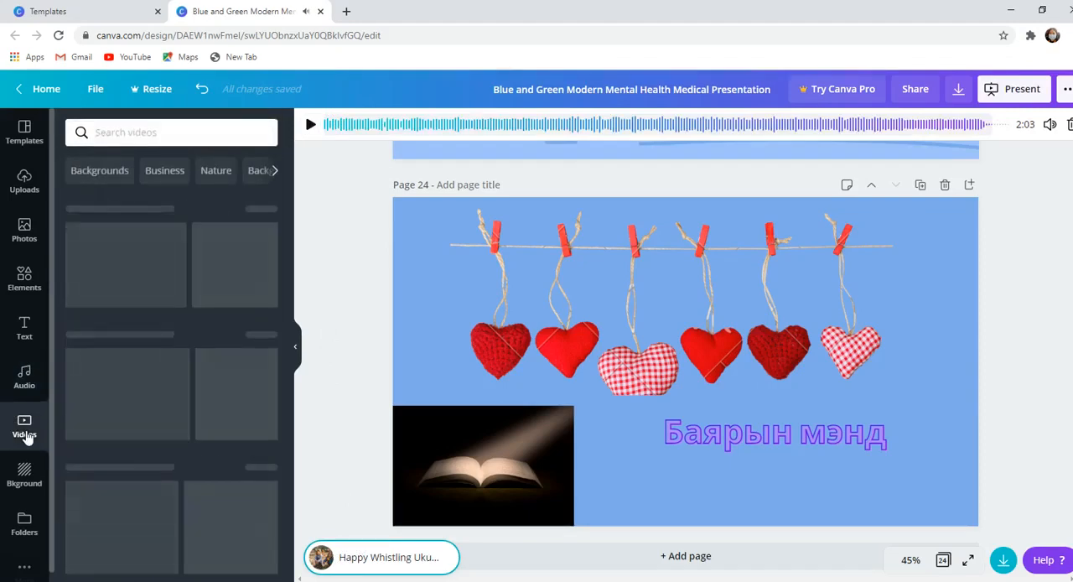
left_click_drag(115, 277, 575, 319)
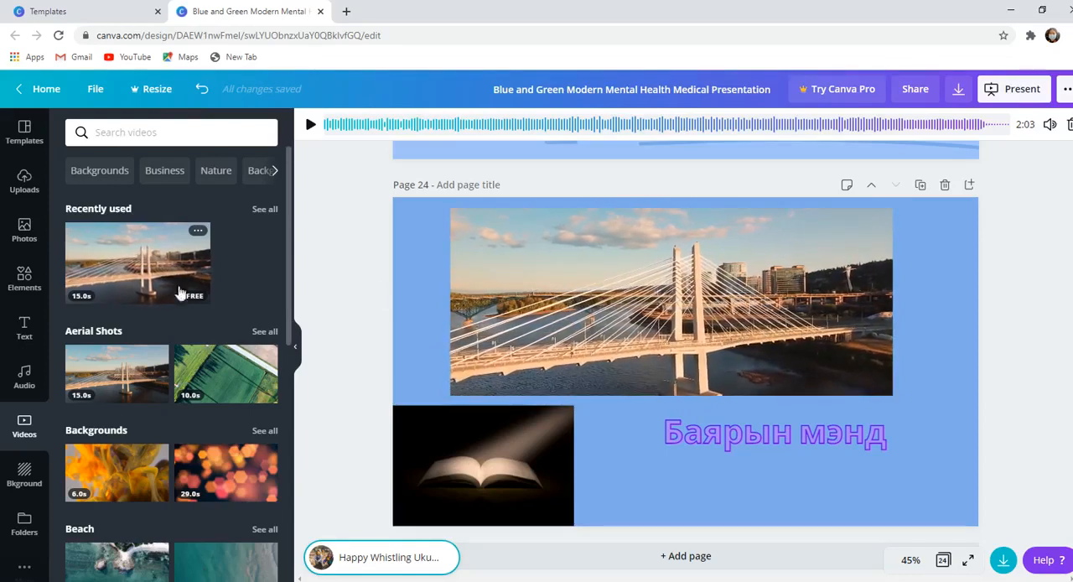
left_click(25, 474)
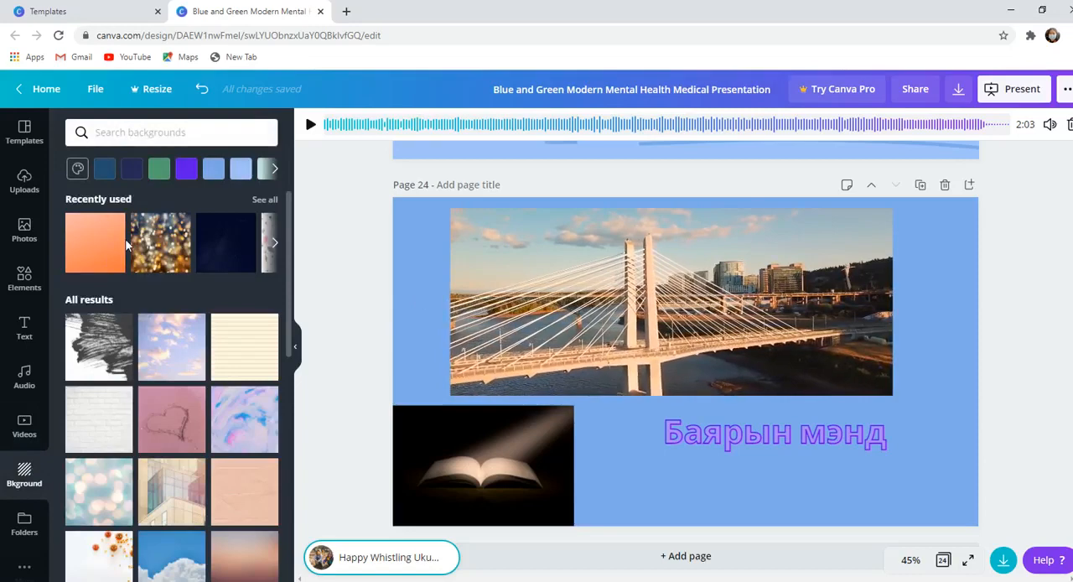
left_click_drag(161, 243, 427, 272)
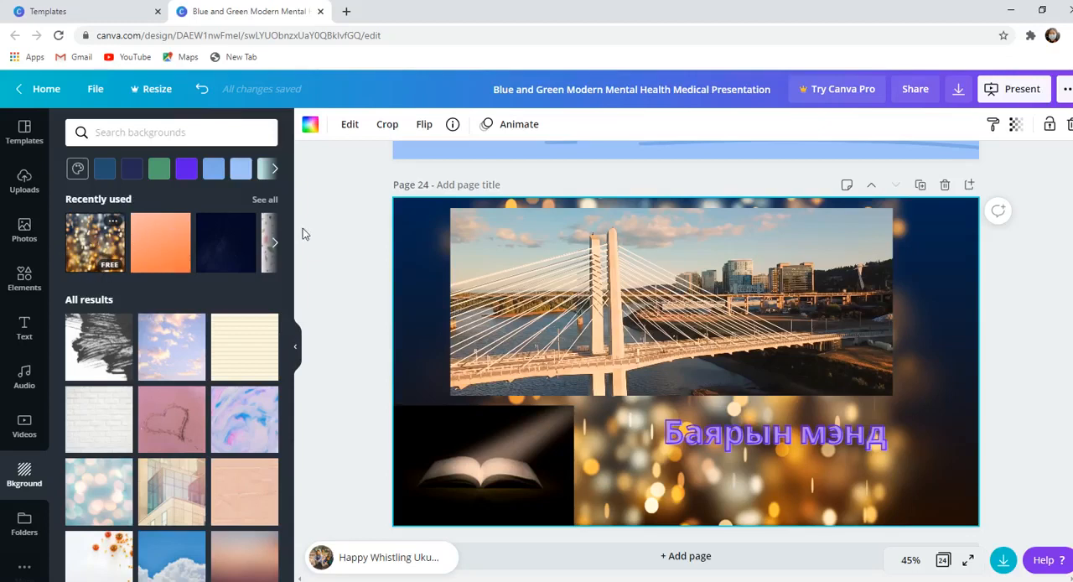
- Browse the recently used backgrounds and the full collection of background images
left_click(274, 242)
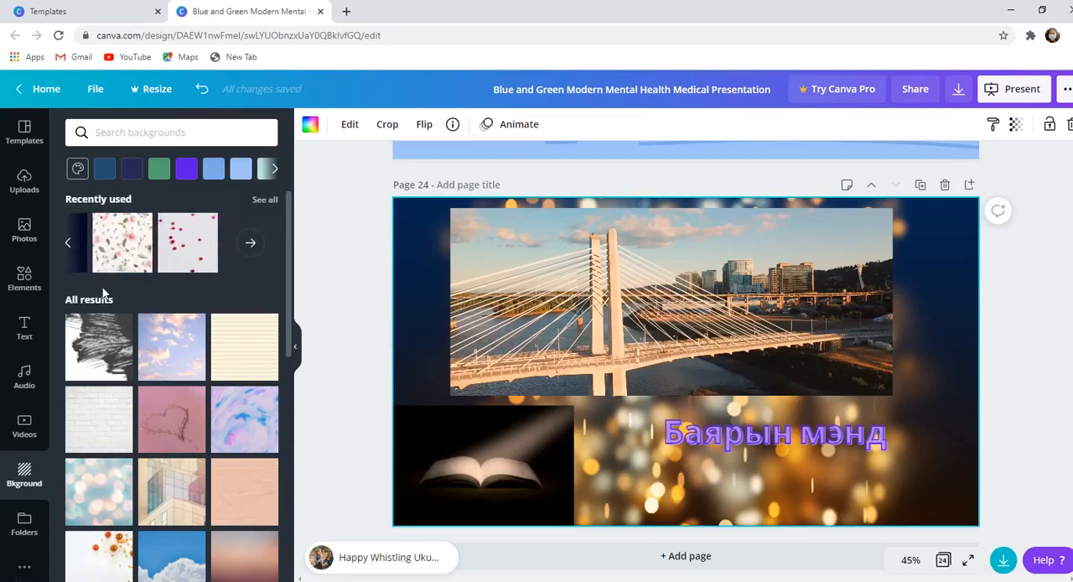
left_click_drag(287, 243, 289, 319)
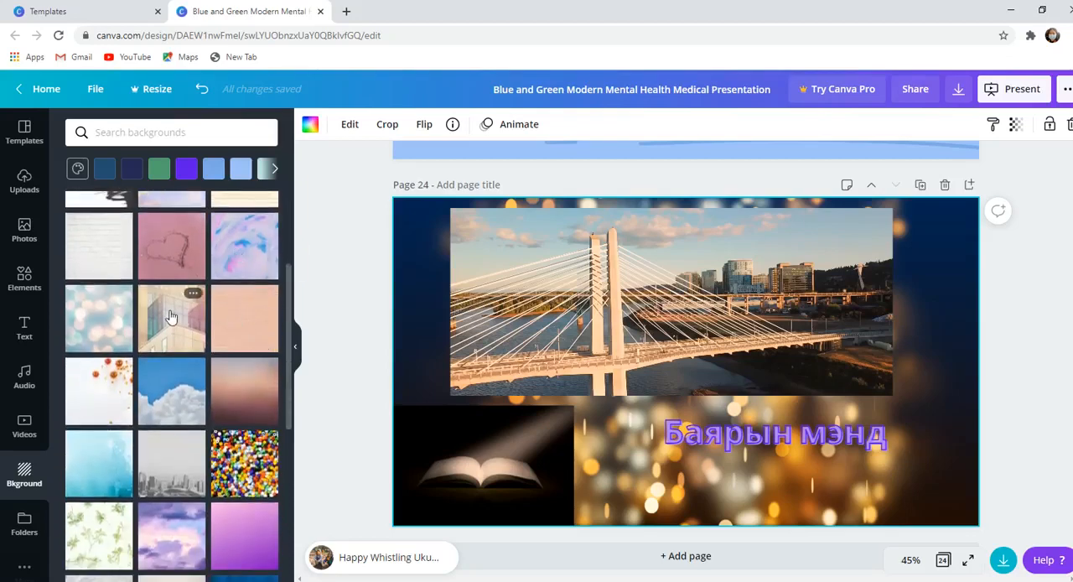
left_click_drag(291, 299, 291, 476)
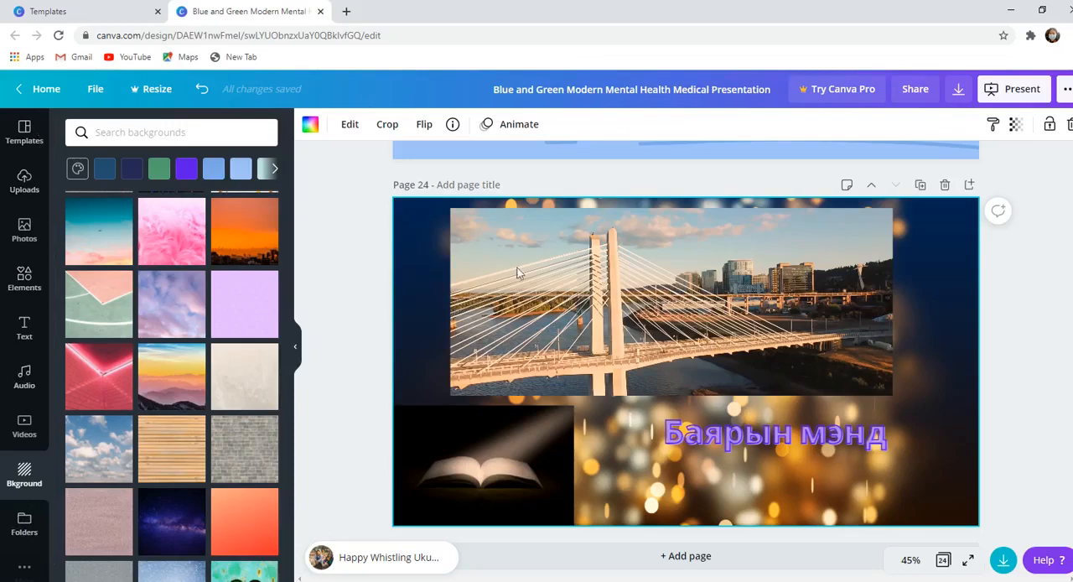
- Select the Happy Whistling Ukulele track and play it briefly
left_click(332, 568)
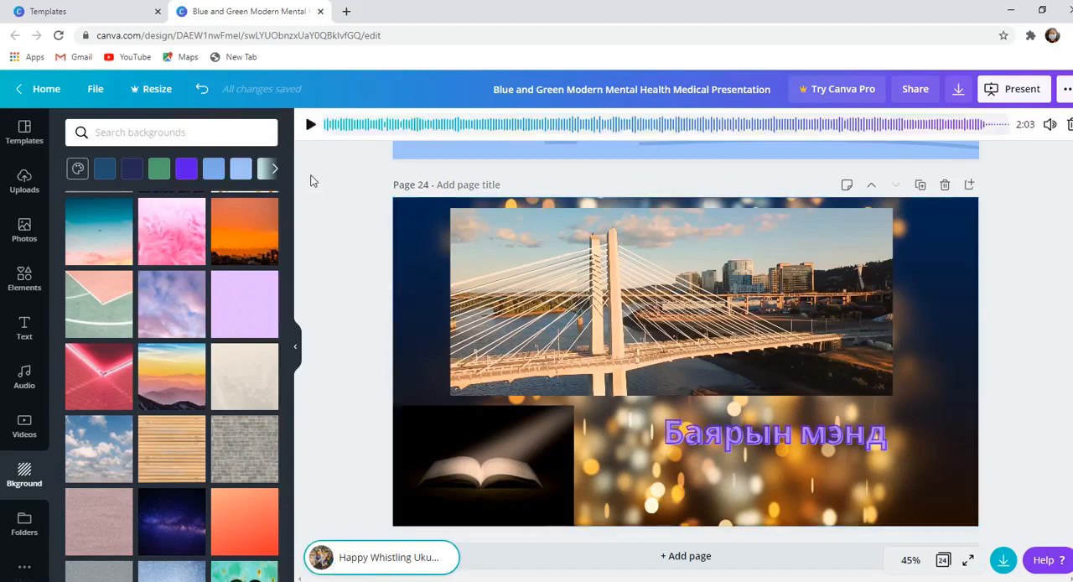
left_click(311, 125)
left_click(310, 125)
- Delete all pages between the first page and the "Хичээлдээ ороорой" page
scroll(686, 360, "up", 15)
scroll(686, 360, "up", 5)
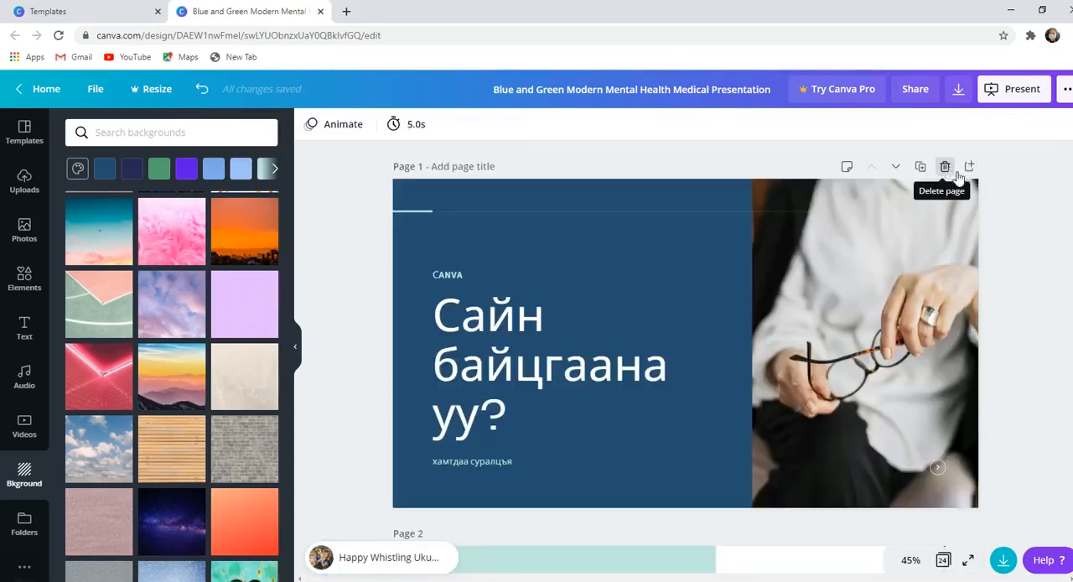
scroll(930, 327, "down", 3)
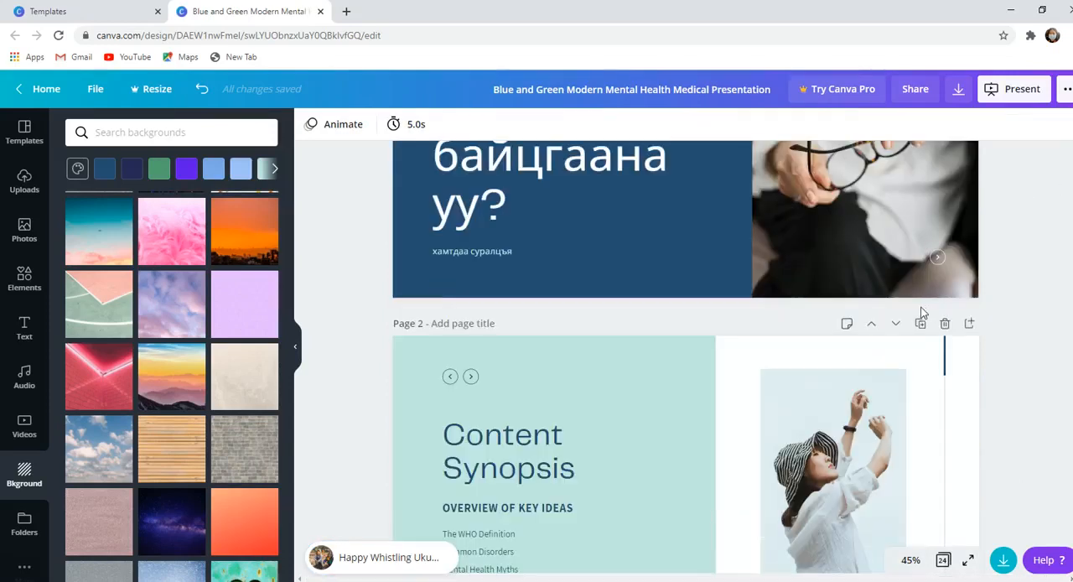
left_click(945, 324)
left_click(945, 325)
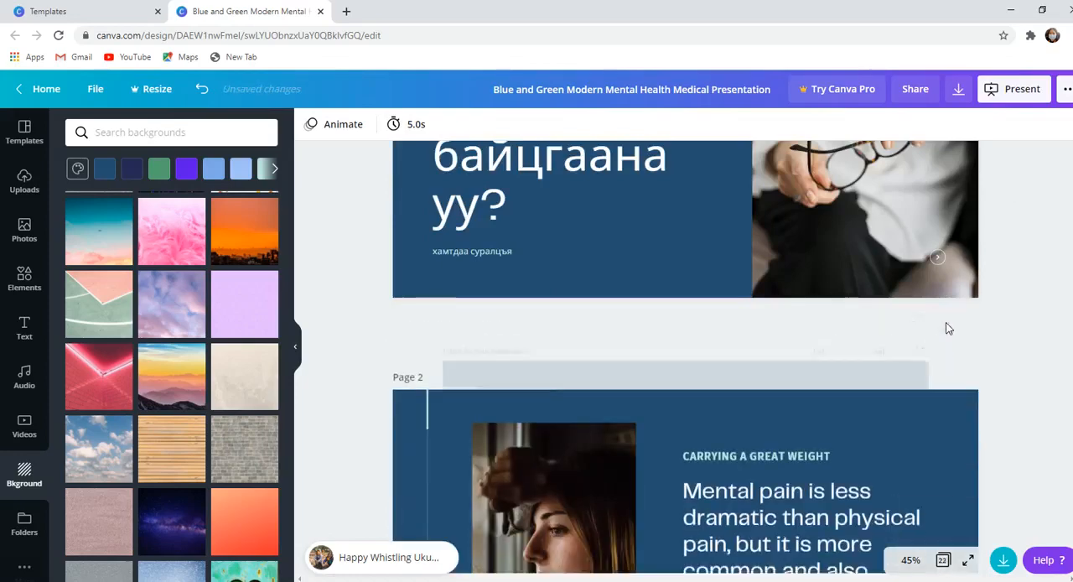
left_click(945, 325)
left_click(945, 325)
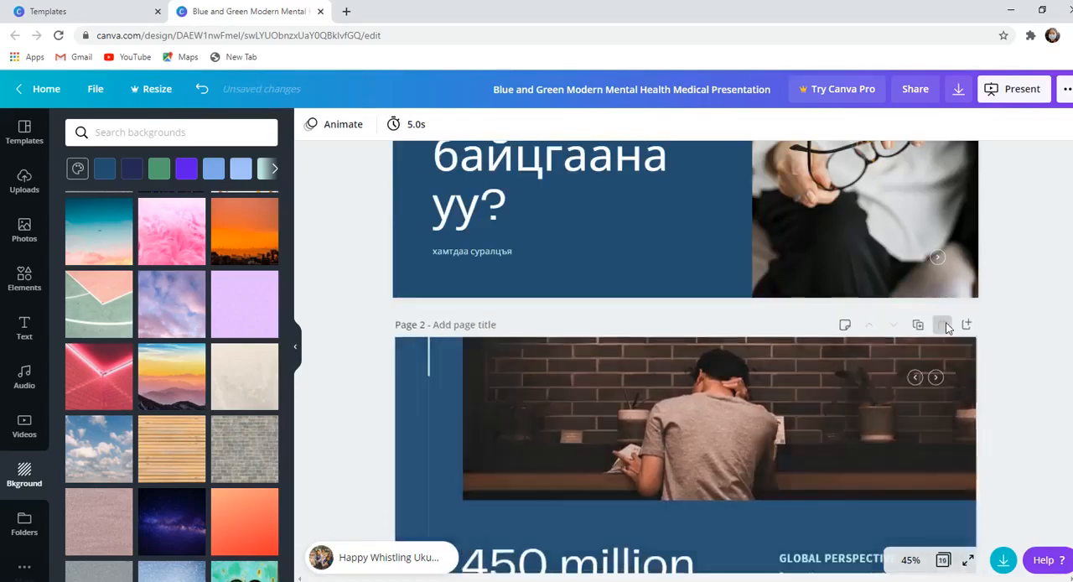
left_click(945, 324)
left_click(945, 324)
left_click(945, 324)
left_click(945, 325)
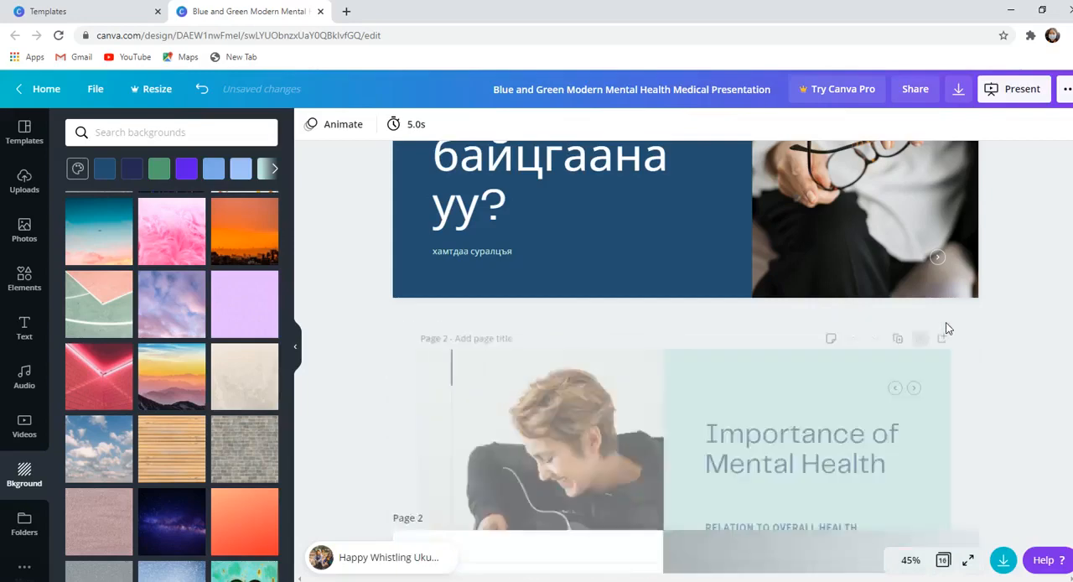
left_click(945, 324)
left_click(945, 324)
left_click(945, 324)
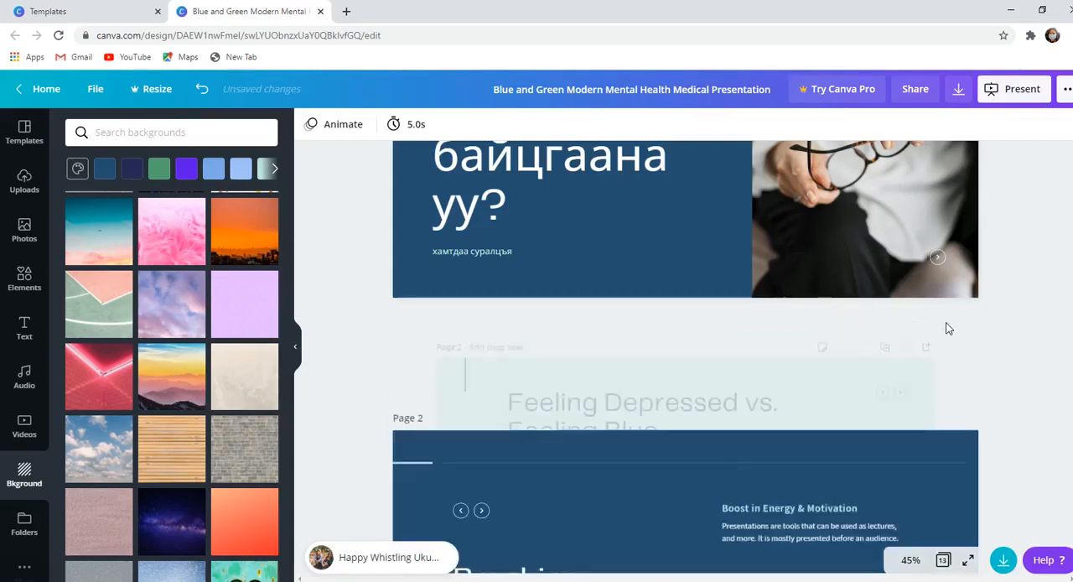
left_click(945, 324)
left_click(945, 325)
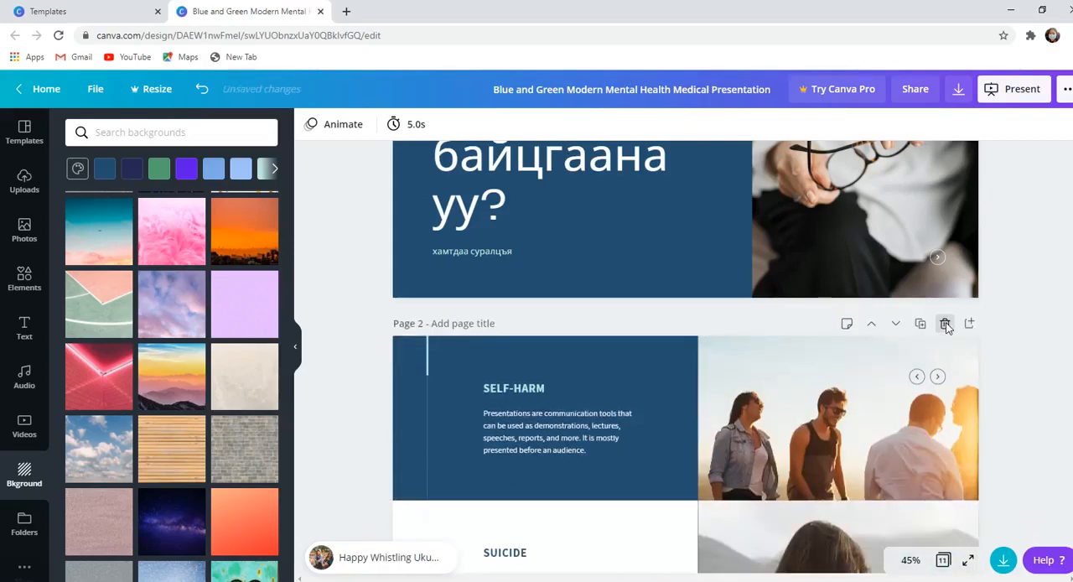
left_click(945, 325)
left_click(945, 325)
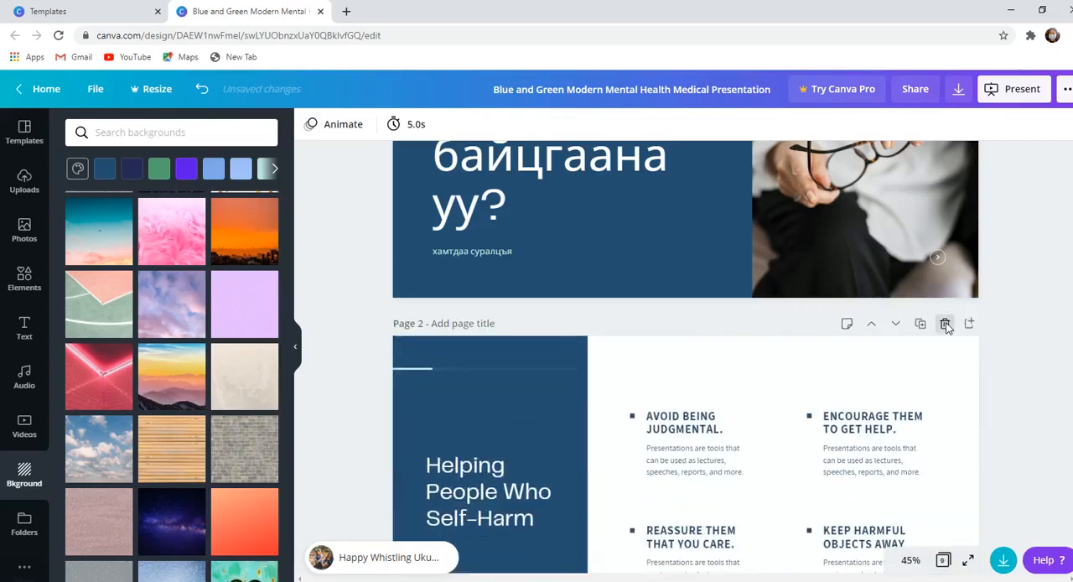
left_click(945, 324)
left_click(945, 325)
left_click(945, 325)
left_click(945, 325)
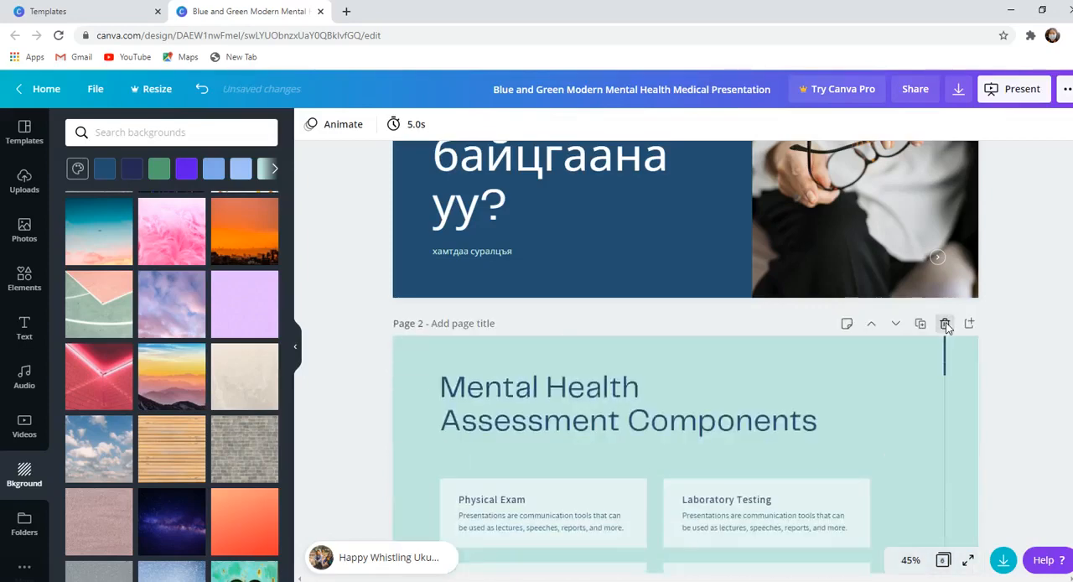
left_click(945, 324)
left_click(945, 324)
left_click(945, 325)
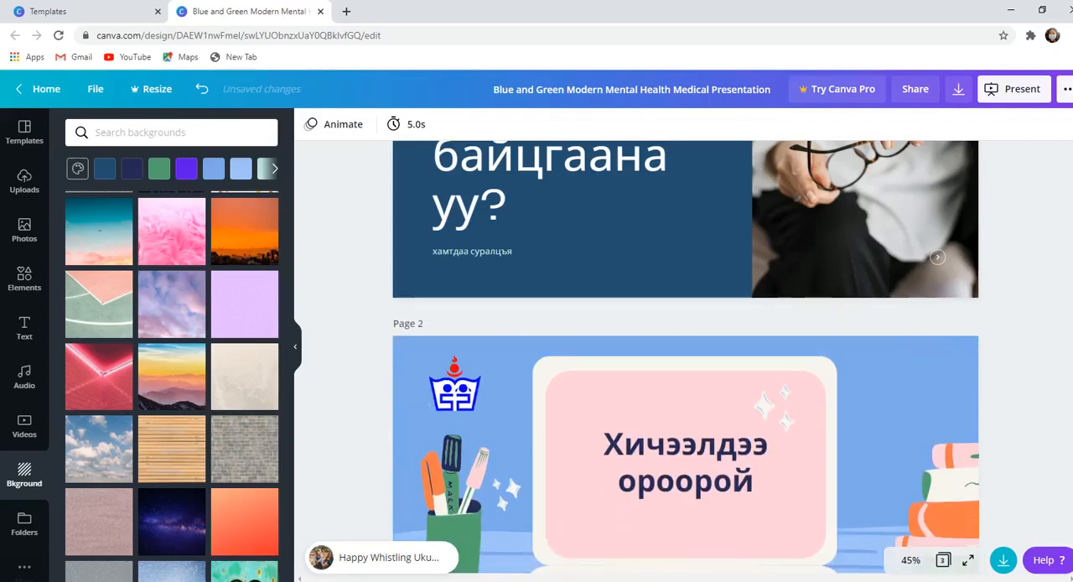
- Set the timing of page 1 to 60 seconds
scroll(686, 353, "down", 6)
scroll(686, 352, "up", 10)
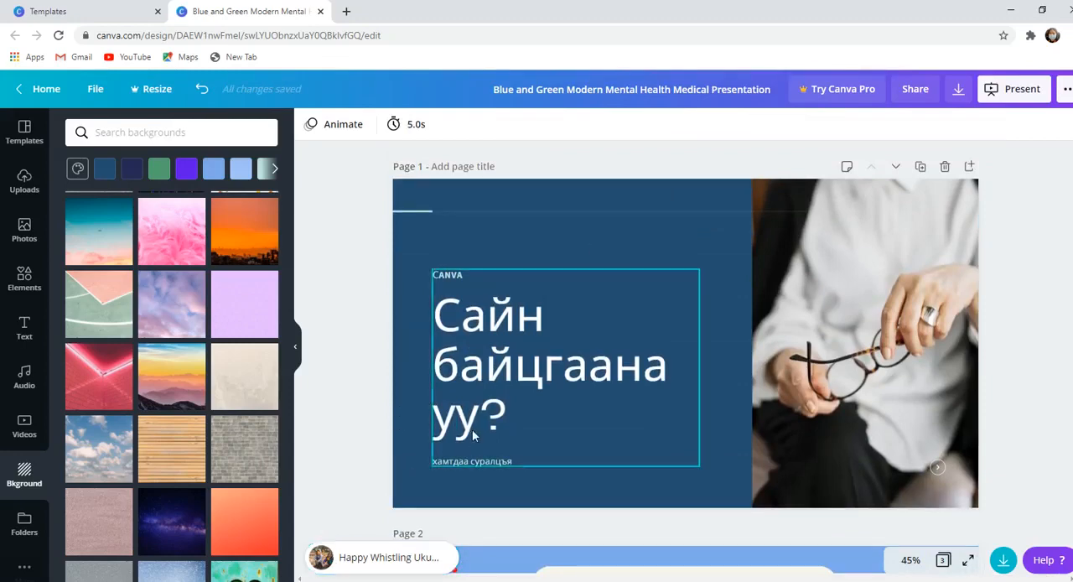
left_click(679, 247)
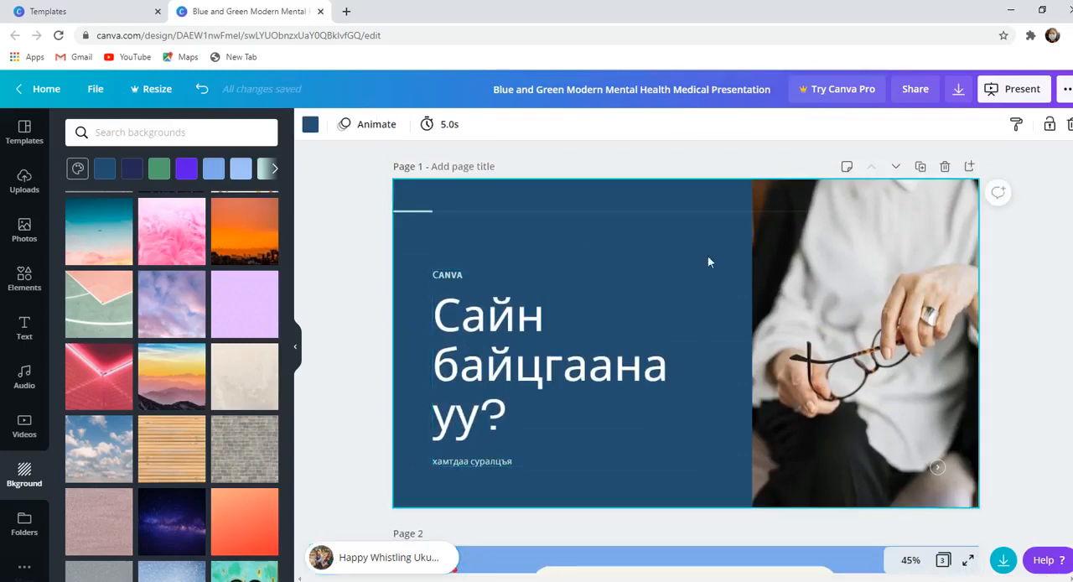
left_click(451, 125)
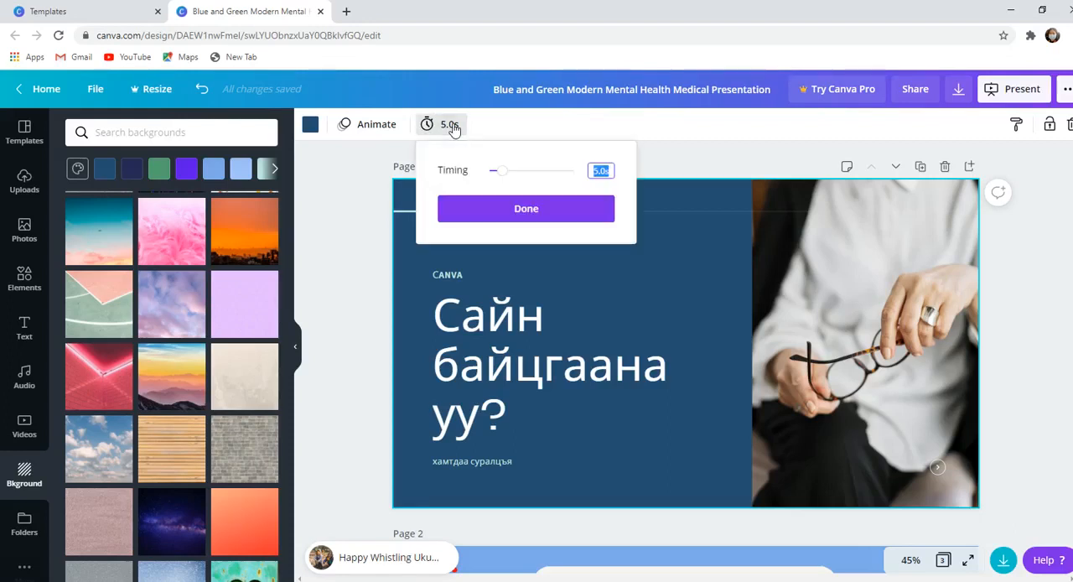
left_click(600, 171)
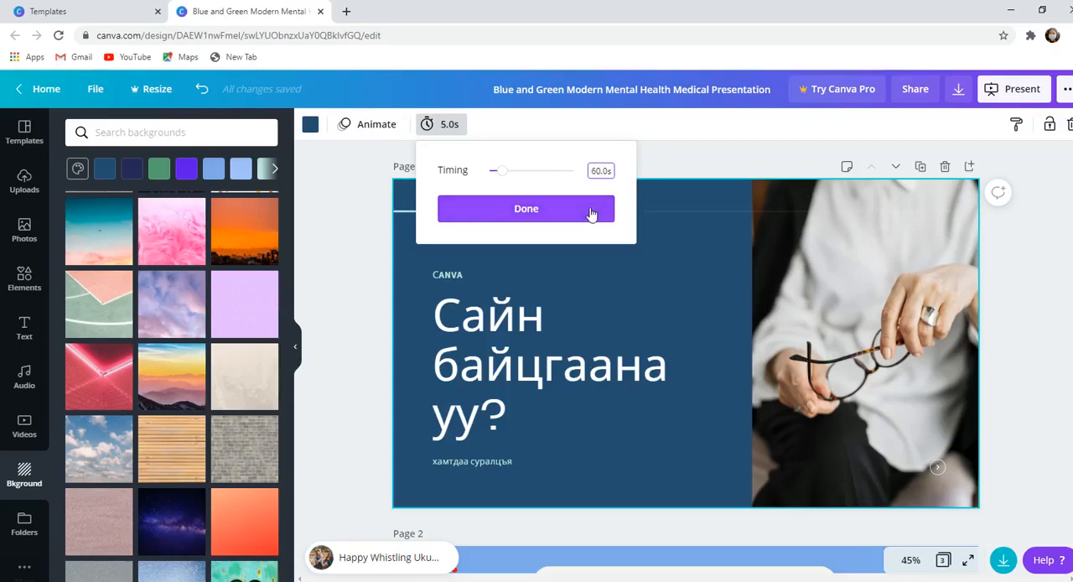
left_click(577, 206)
- Set the timing of page 1 to 10:00
left_click(453, 124)
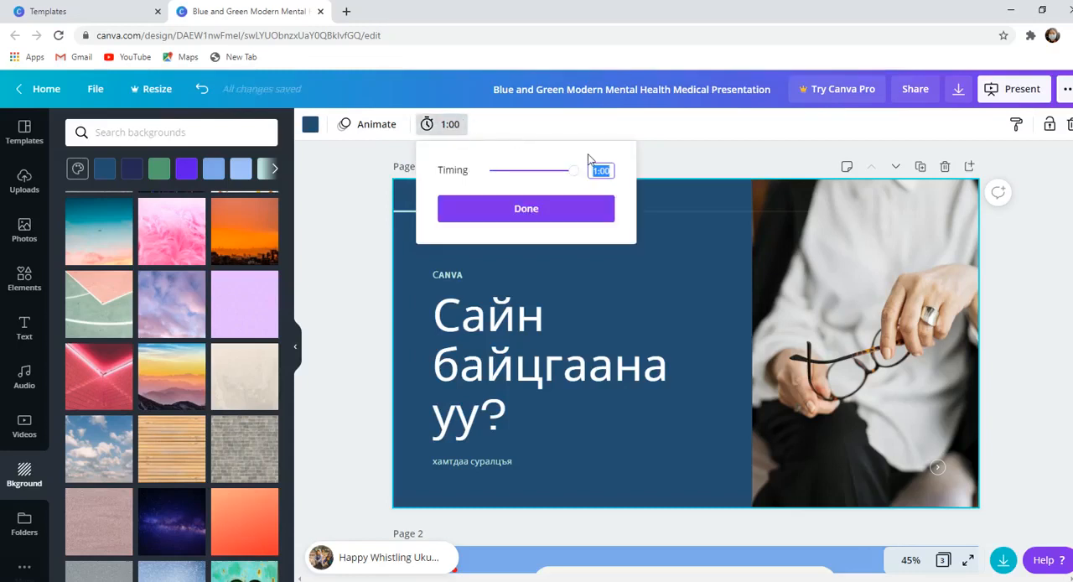
left_click(597, 170)
left_click(596, 202)
- Shorten the timing of page 1 to 5:00
left_click(444, 124)
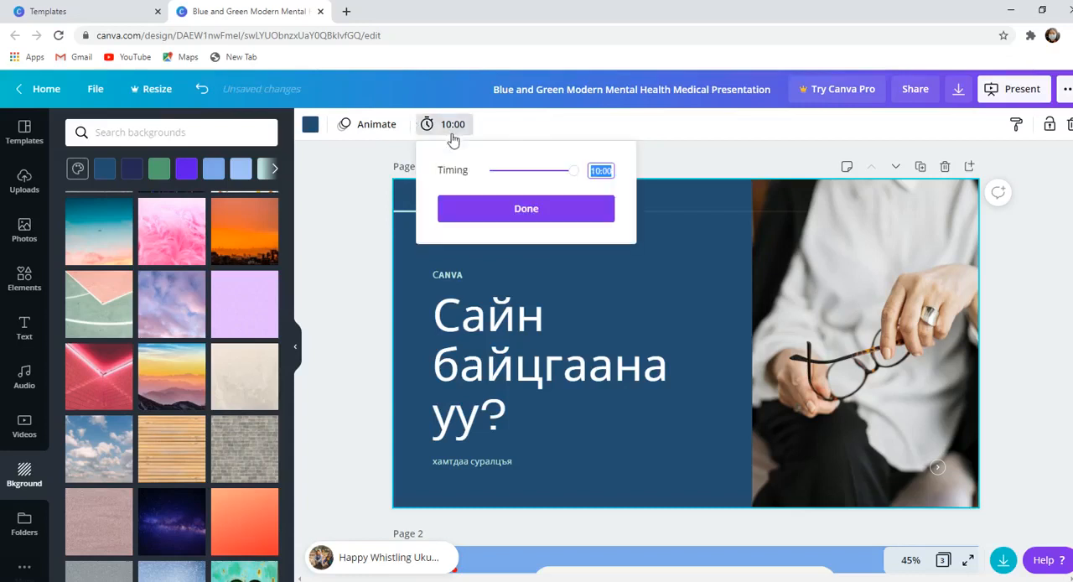
left_click(601, 171)
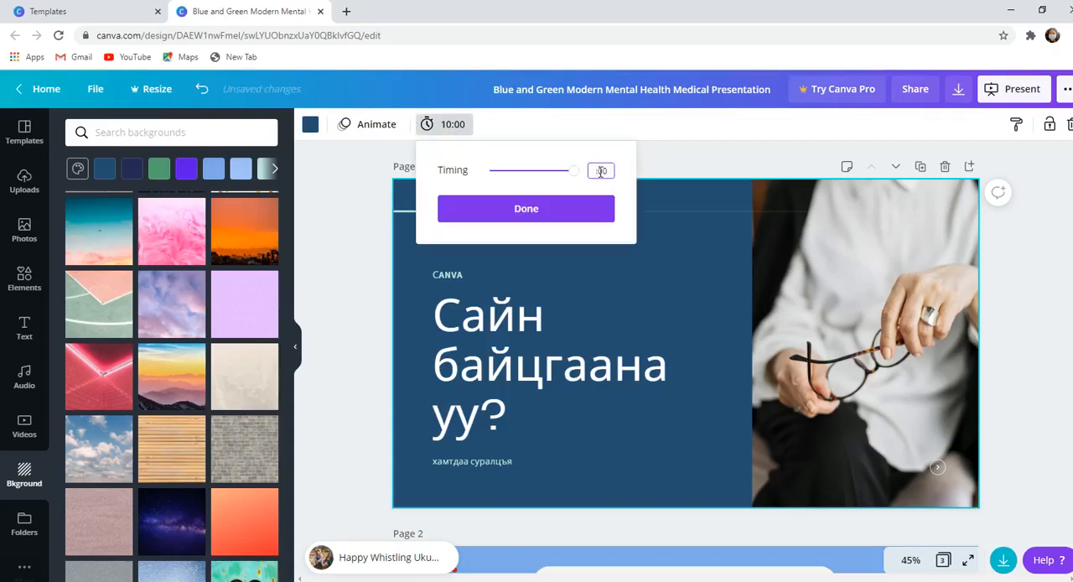
type("5:00")
left_click(594, 204)
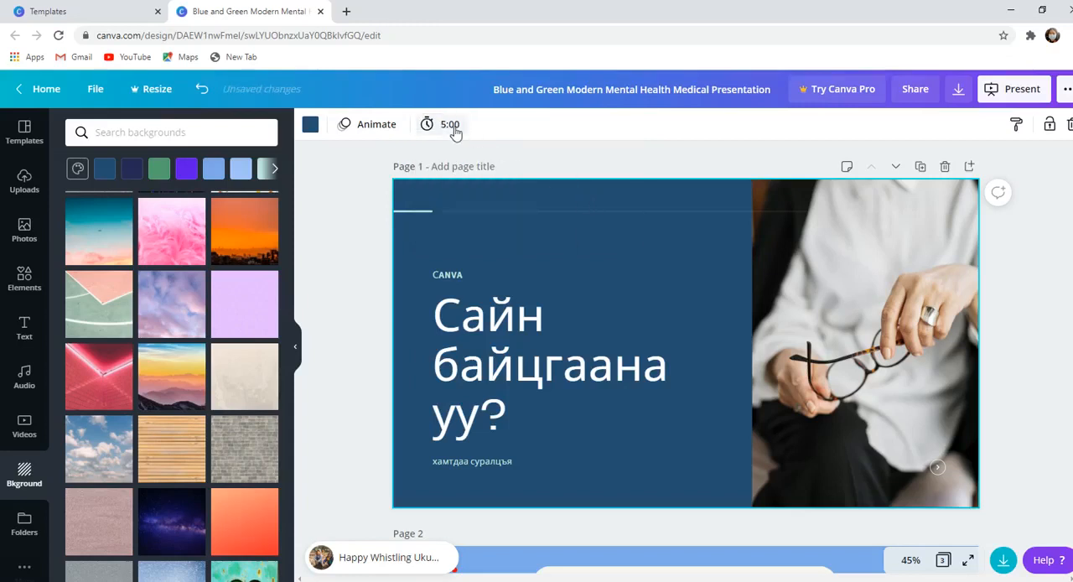
- Raise page 1's timing to 10:00 and try to extend it to 30:00
left_click(445, 126)
type("0")
left_click(596, 207)
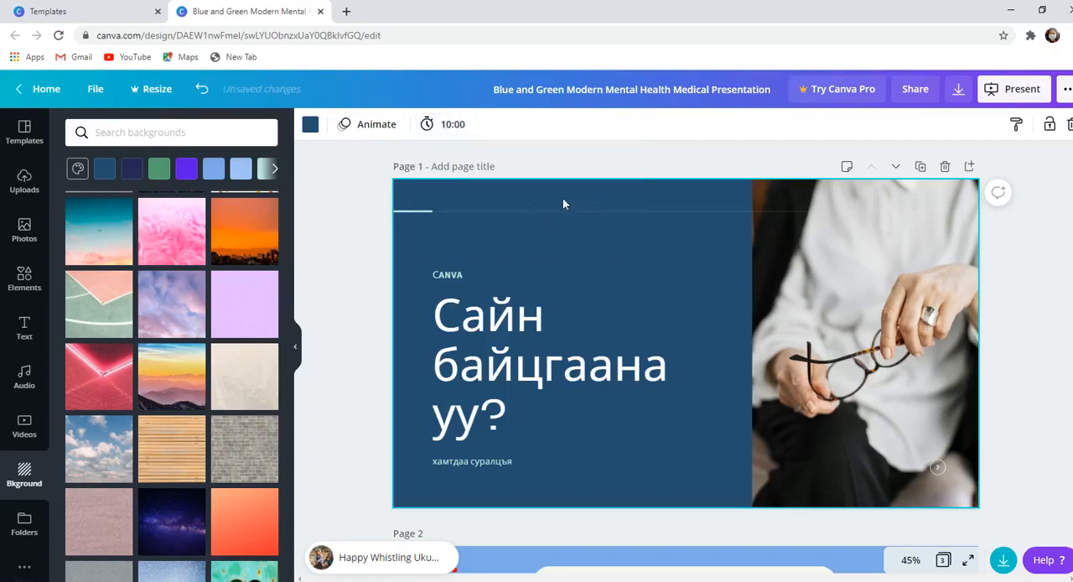
left_click(452, 125)
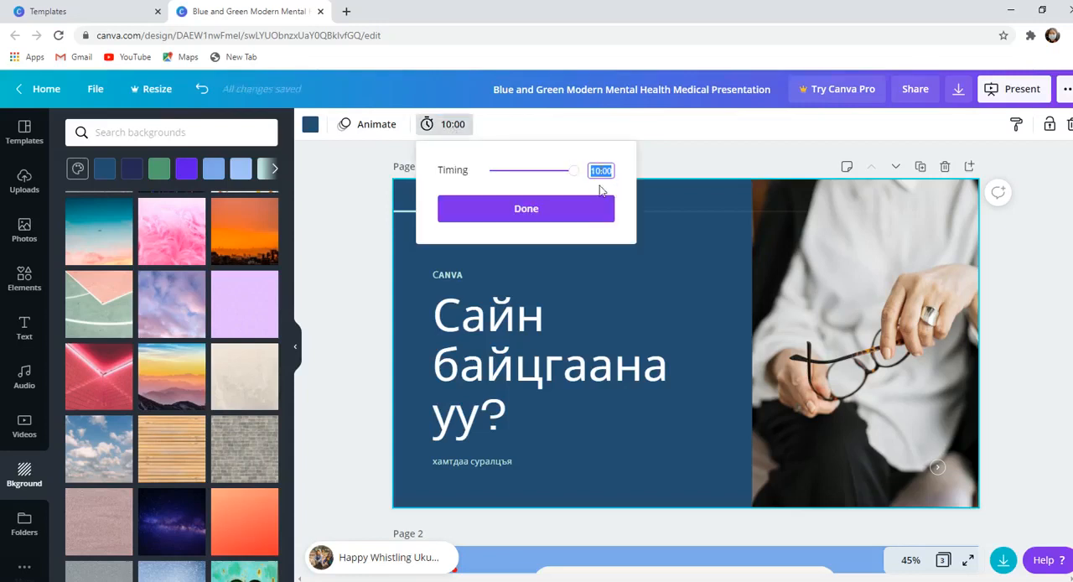
key("BackSpace")
key("BackSpace")
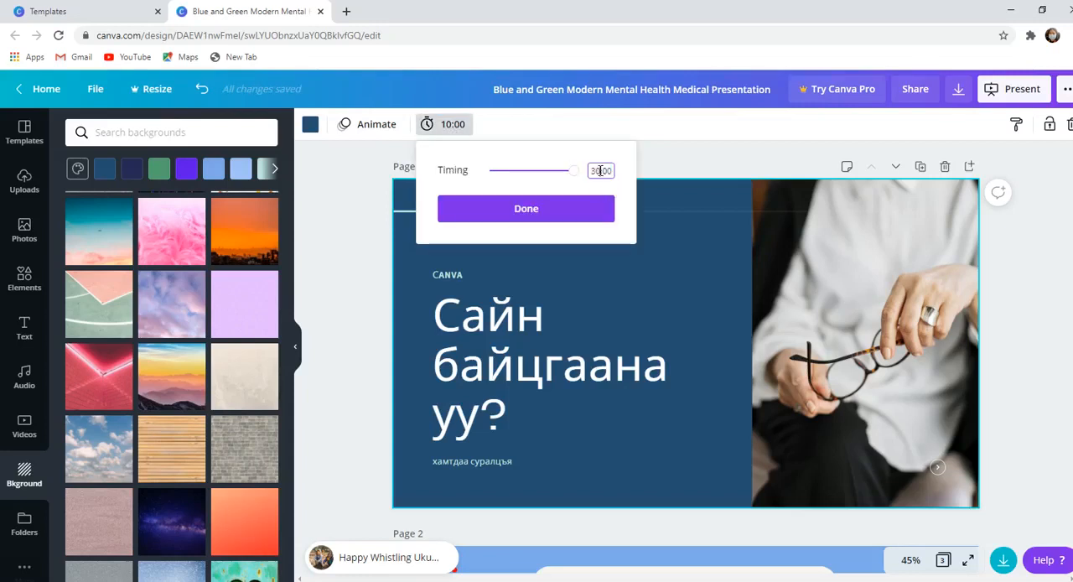
left_click(592, 214)
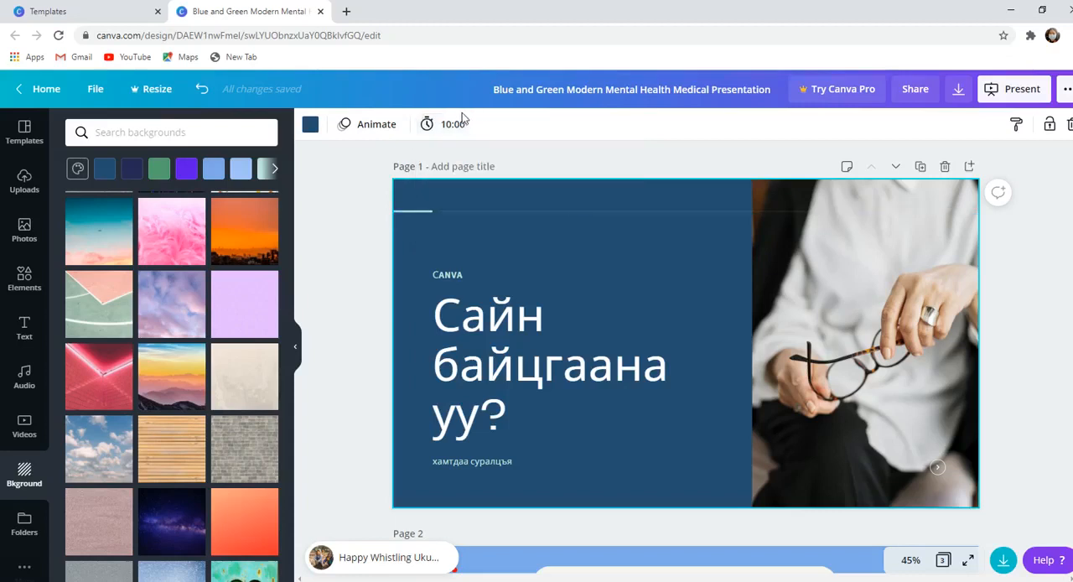
- Set the timing of page 1 to 9:00
left_click(453, 125)
left_click(599, 170)
key("BackSpace")
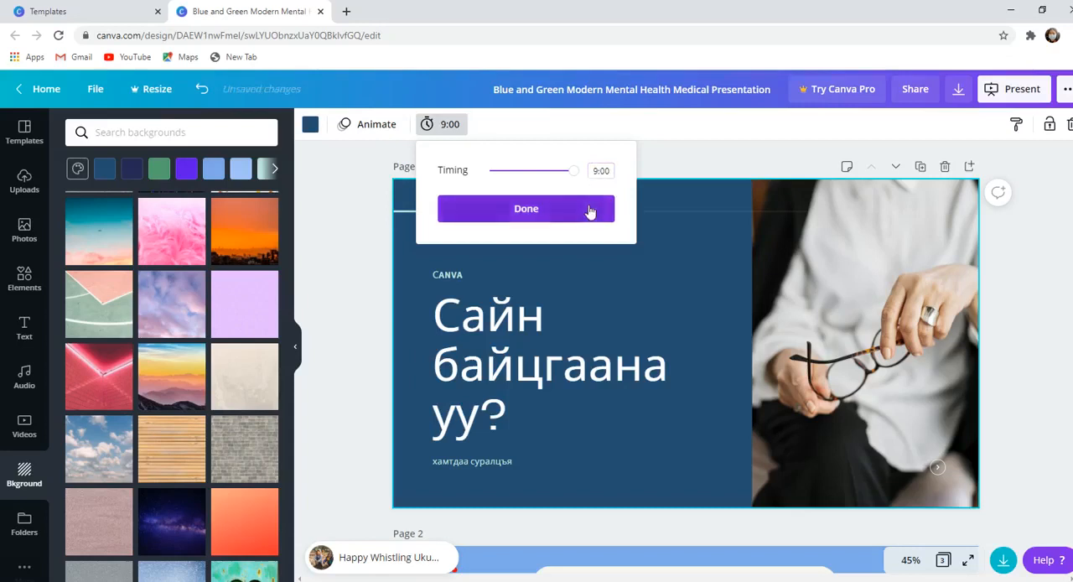
left_click(526, 208)
- Reduce the timing of page 1 to 1:00
left_click(441, 124)
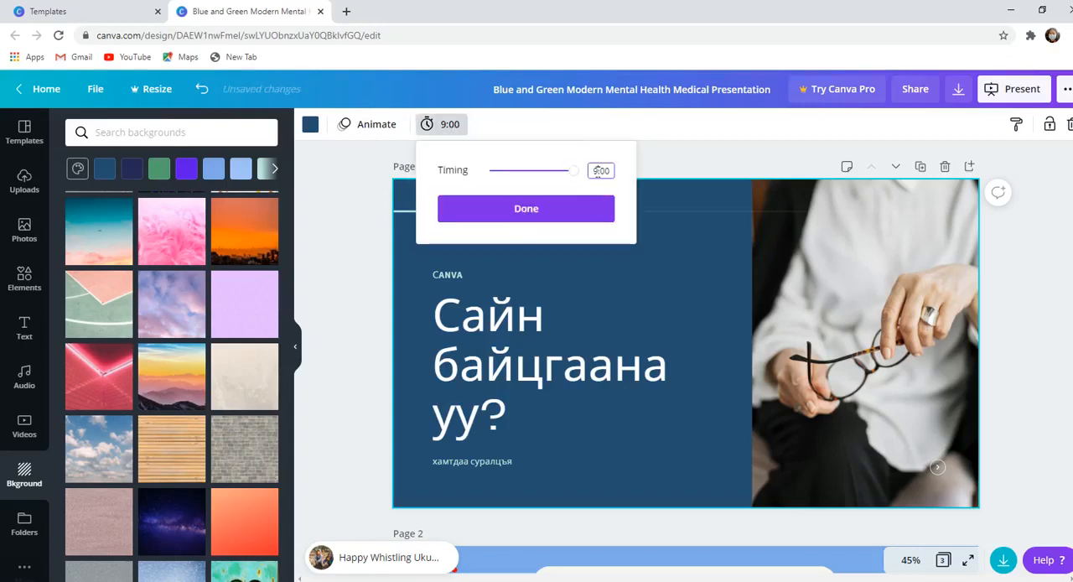
type("1")
left_click(590, 209)
- Set the timing of page 1 to 2:00
left_click(441, 124)
left_click(598, 171)
key("BackSpace")
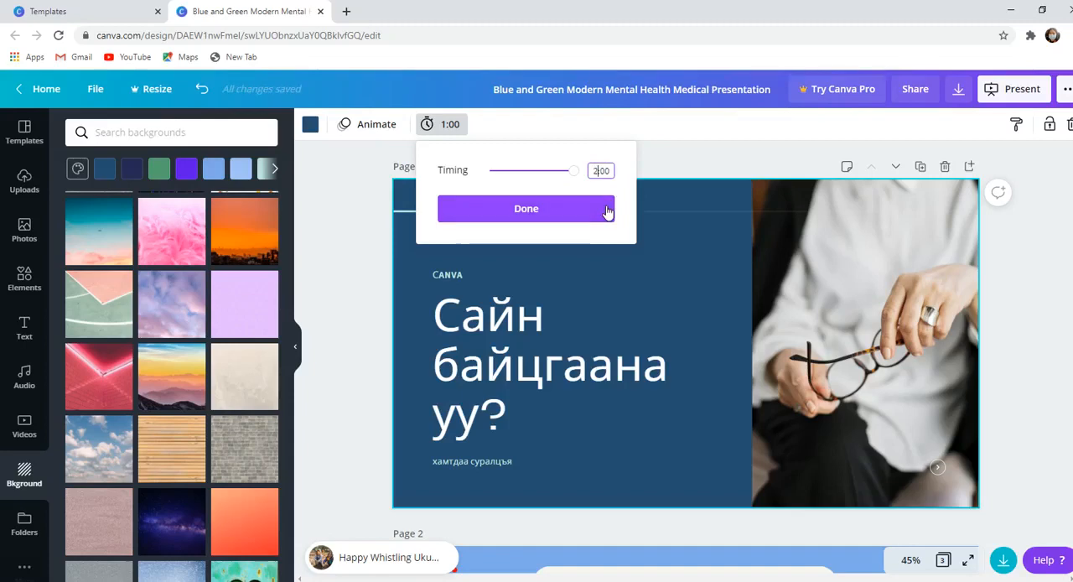
left_click(607, 210)
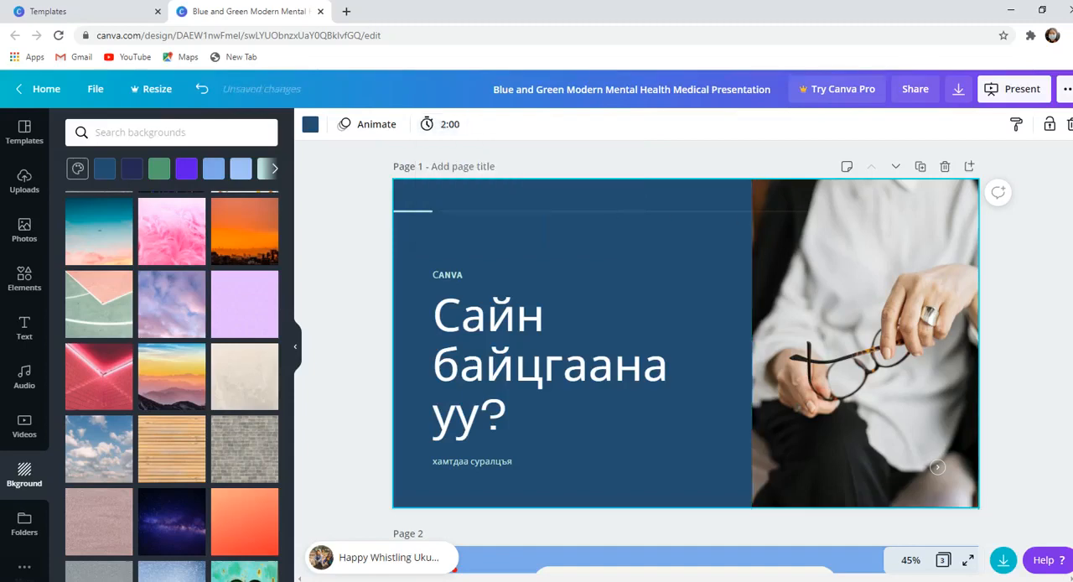
- Set the timing of page 2 to 20 seconds
scroll(900, 223, "down", 4)
left_click(842, 357)
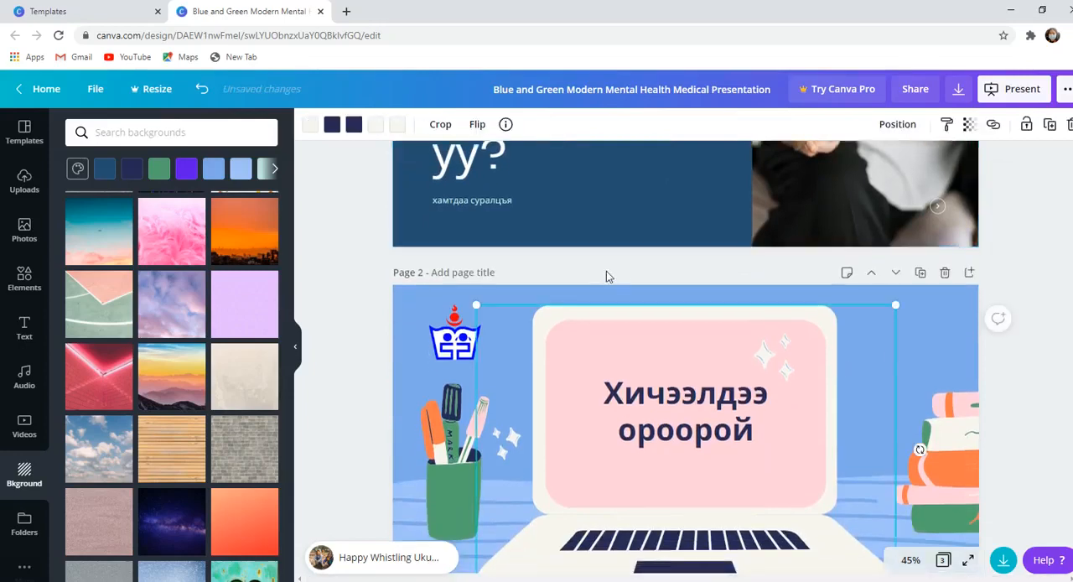
left_click(404, 300)
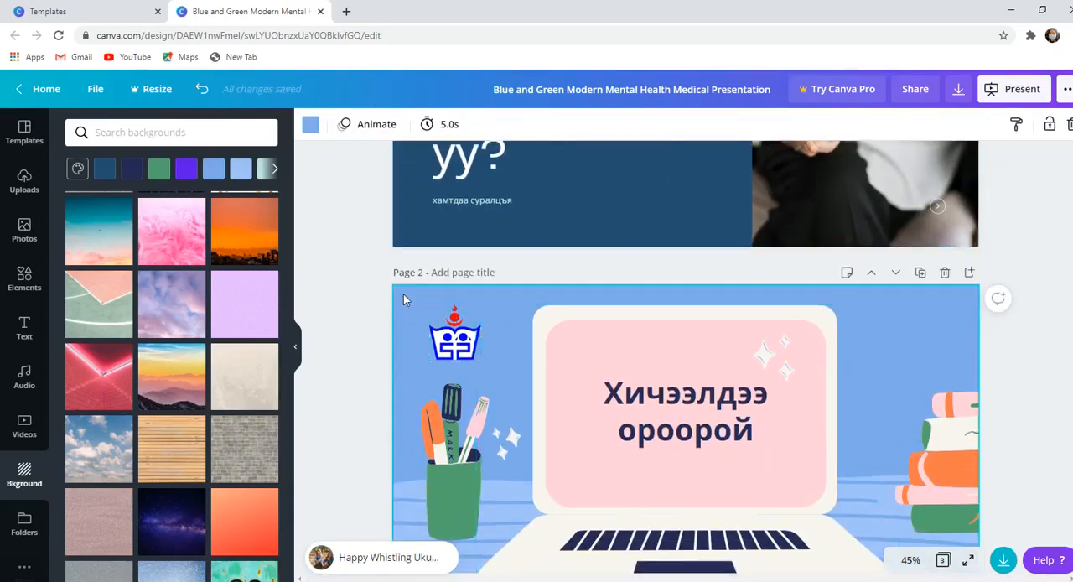
left_click(468, 128)
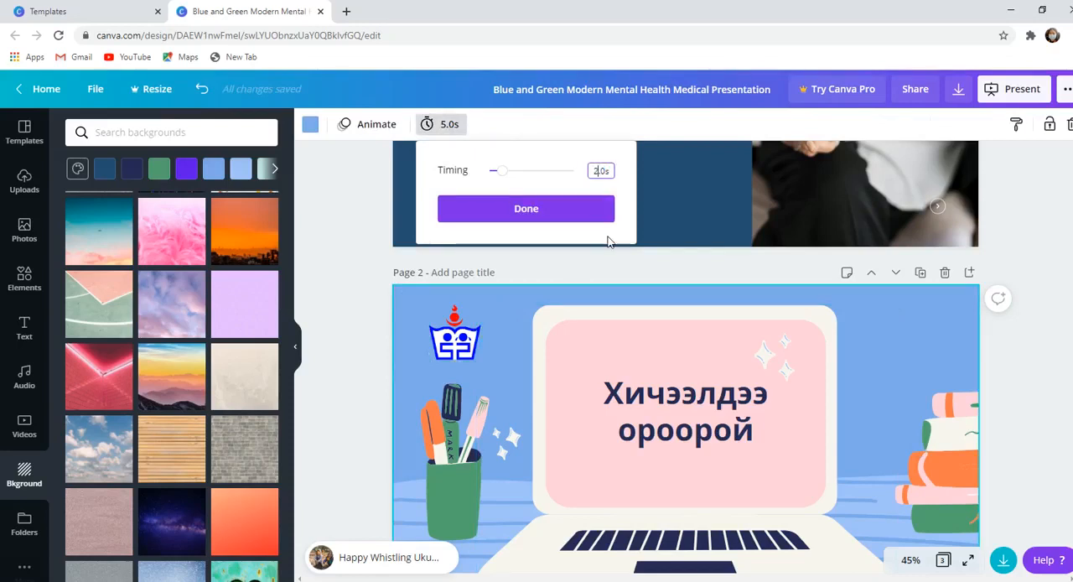
left_click(569, 209)
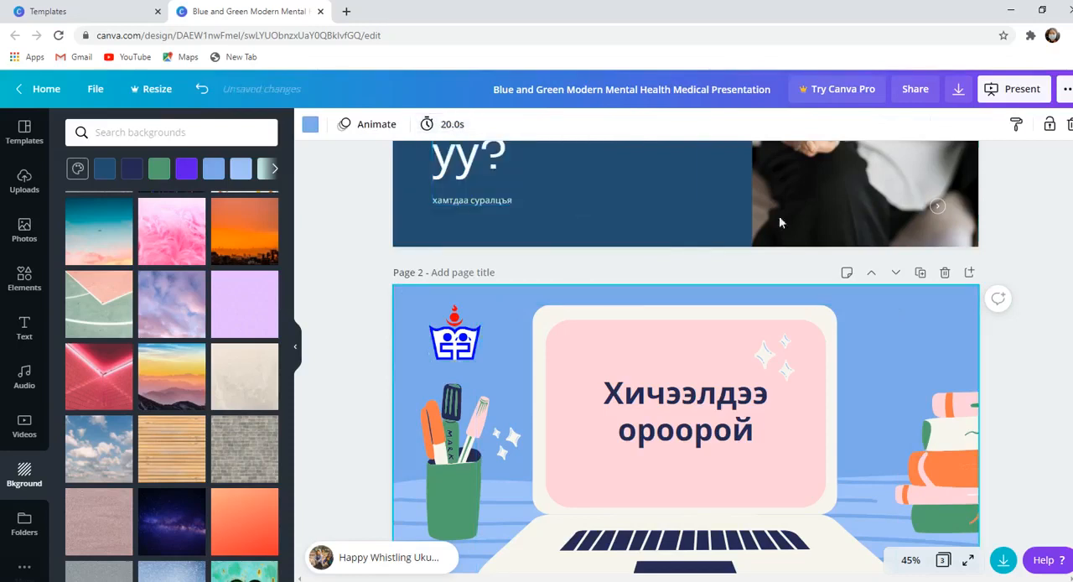
- Examine page 3's background and the audio track for a page timing option
scroll(953, 346, "down", 5)
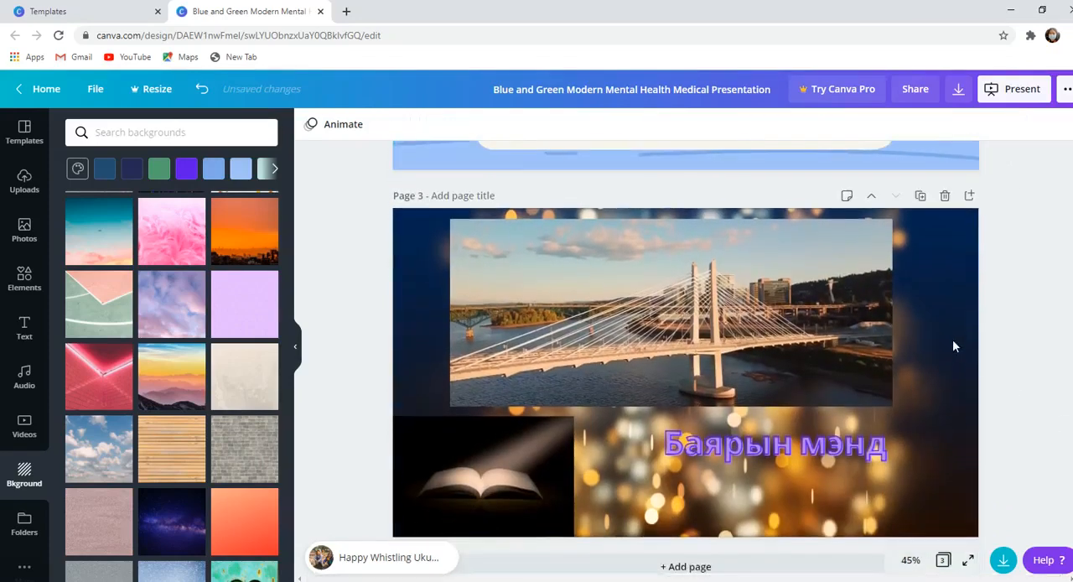
left_click(953, 346)
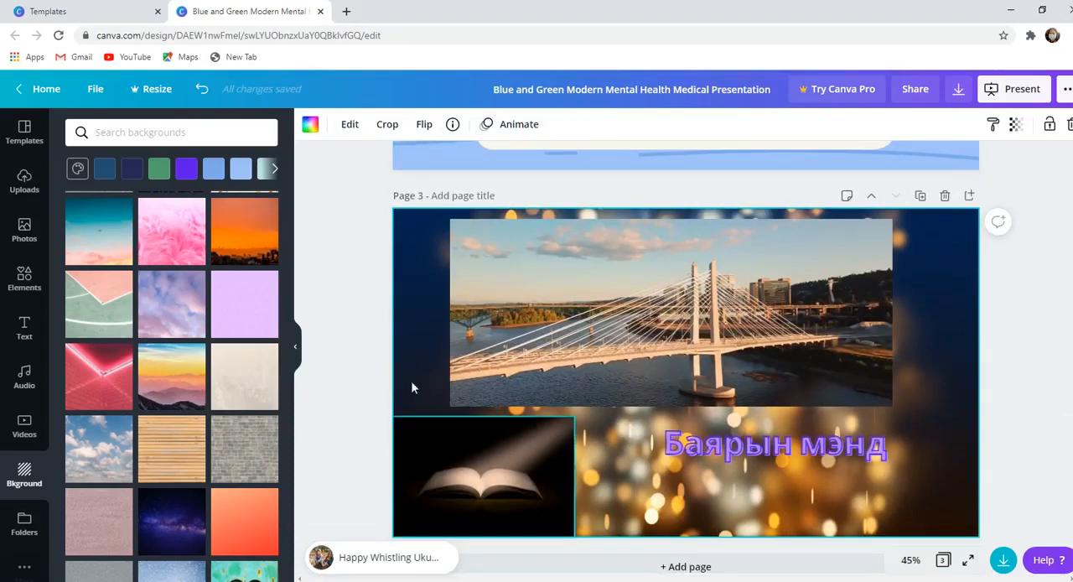
scroll(998, 352, "down", 1)
left_click(998, 314)
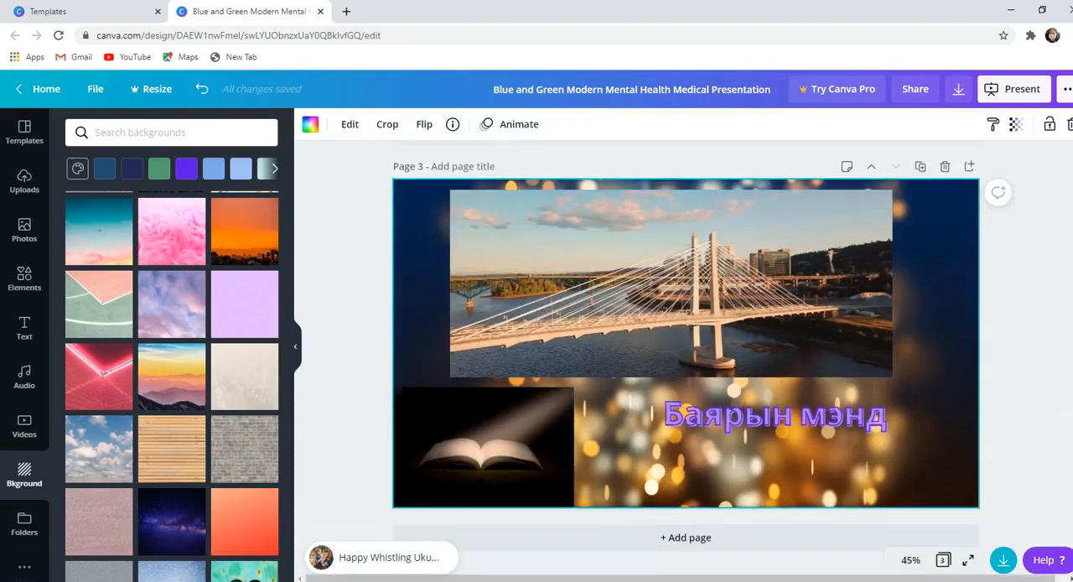
left_click(910, 265)
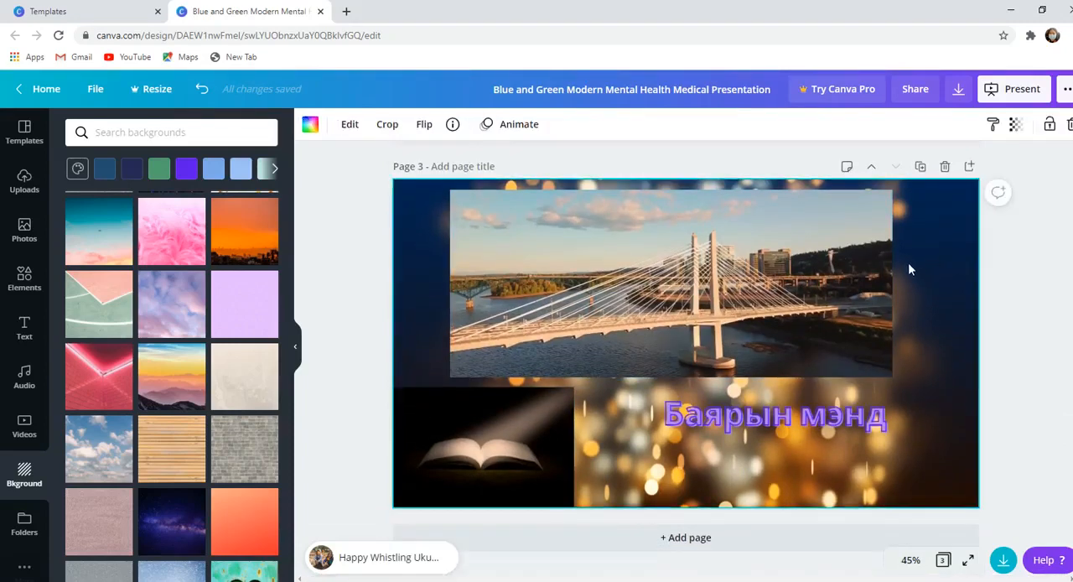
left_click(408, 567)
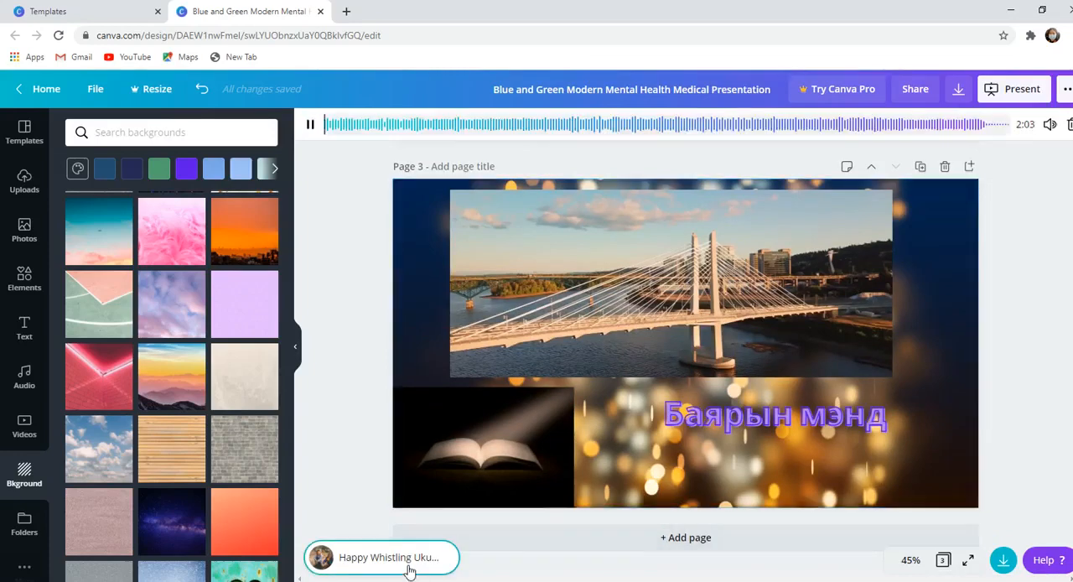
left_click(322, 415)
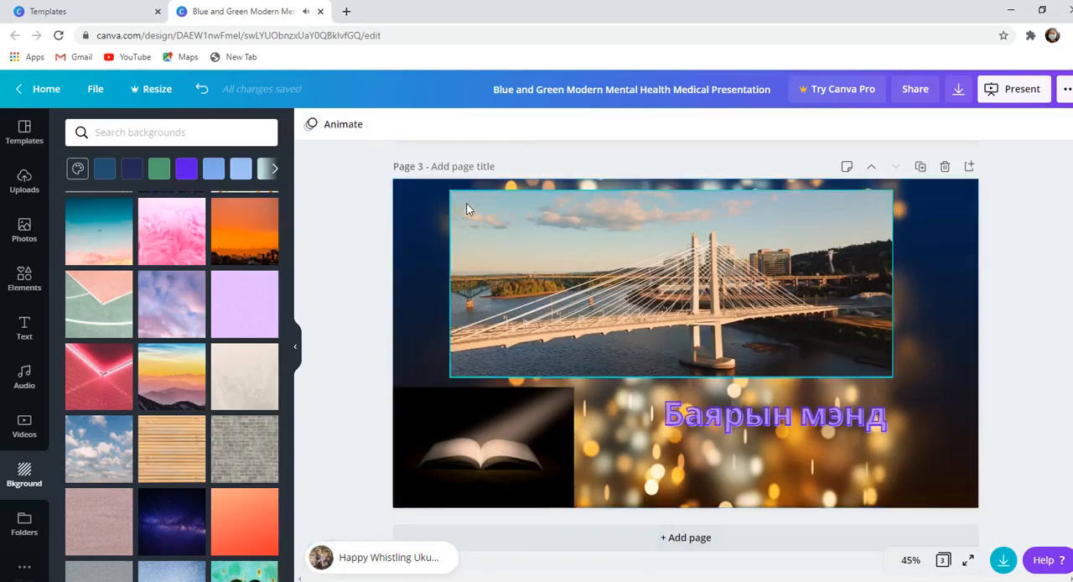
left_click(426, 216)
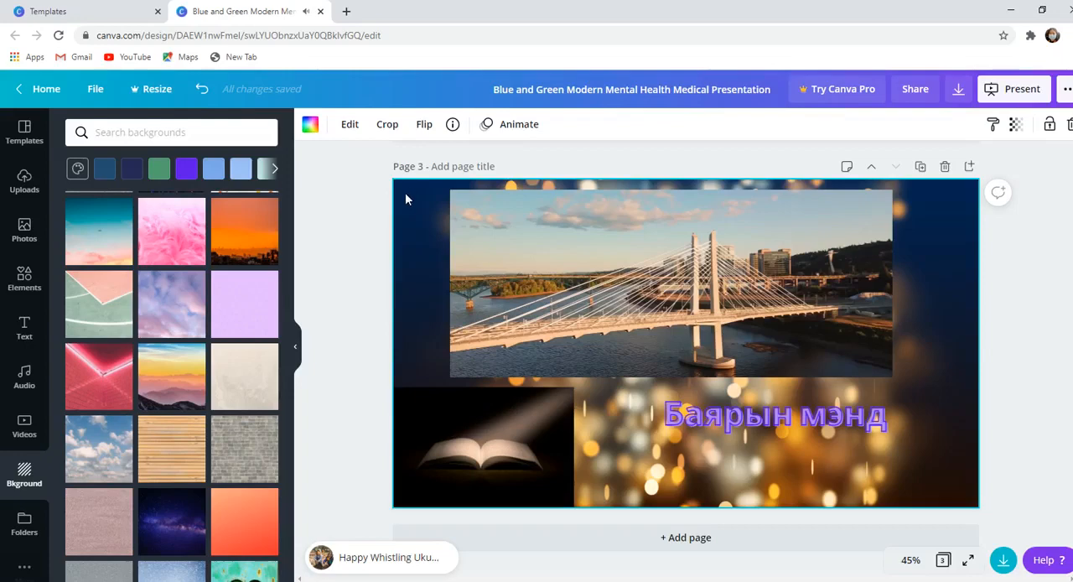
key("Escape")
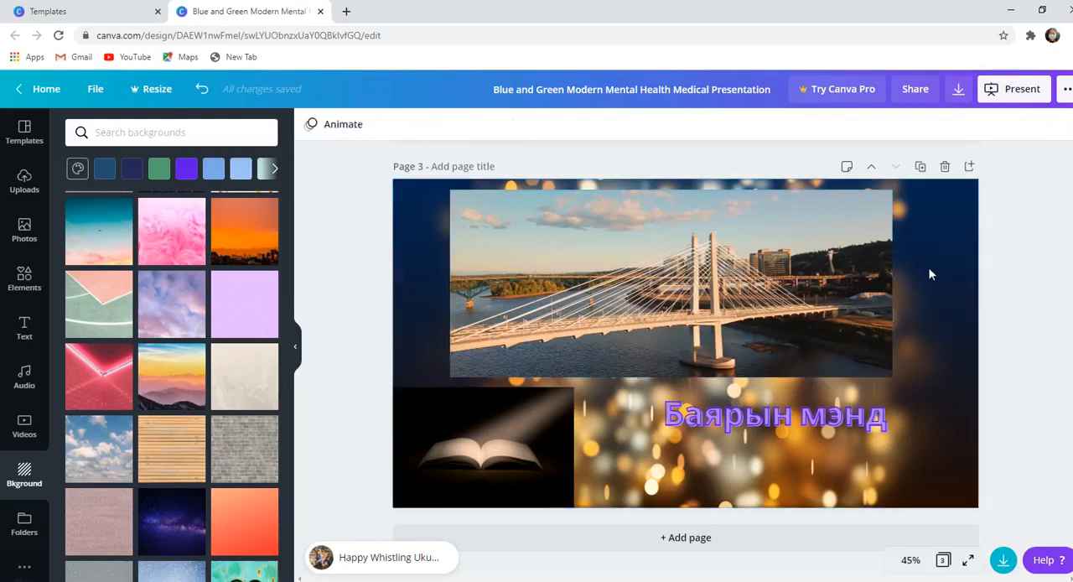
- Replace page 3's background with the orange sunset skyline image
left_click(892, 292)
left_click(925, 225)
left_click_drag(935, 186, 741, 282)
left_click_drag(406, 186, 399, 255)
left_click_drag(244, 230, 496, 235)
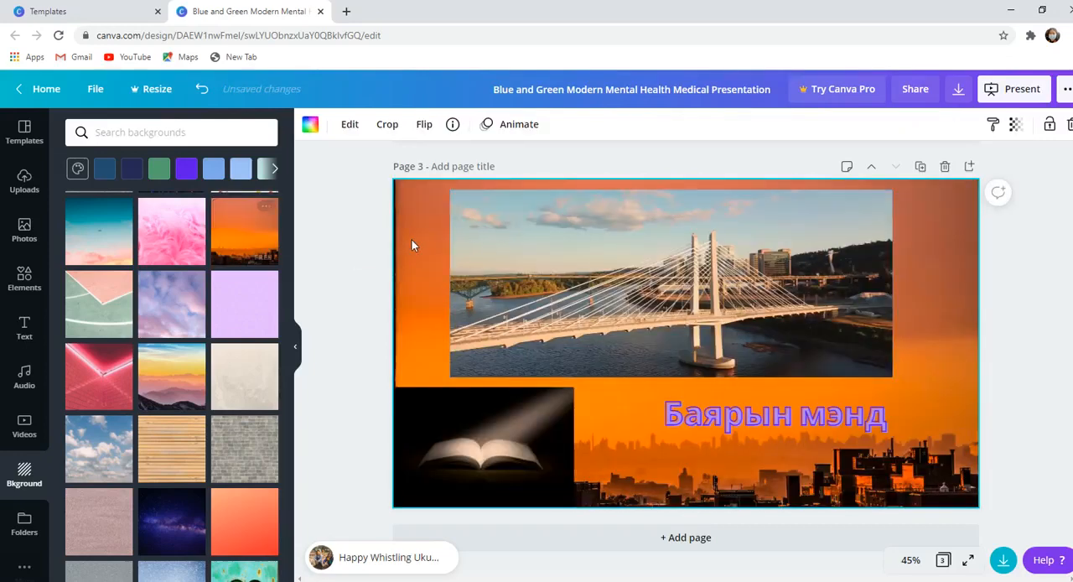
left_click(846, 266)
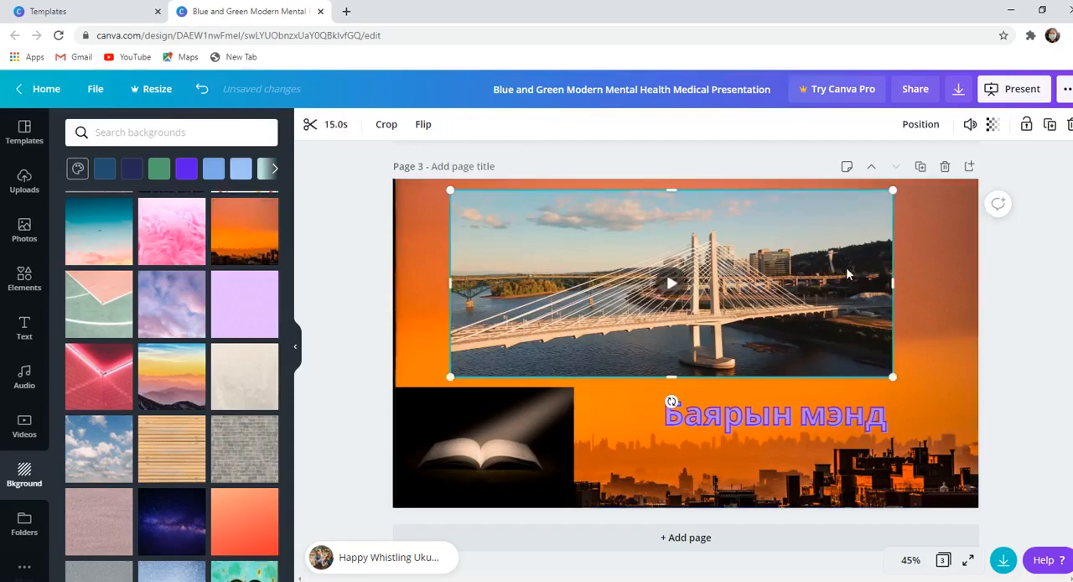
left_click(960, 90)
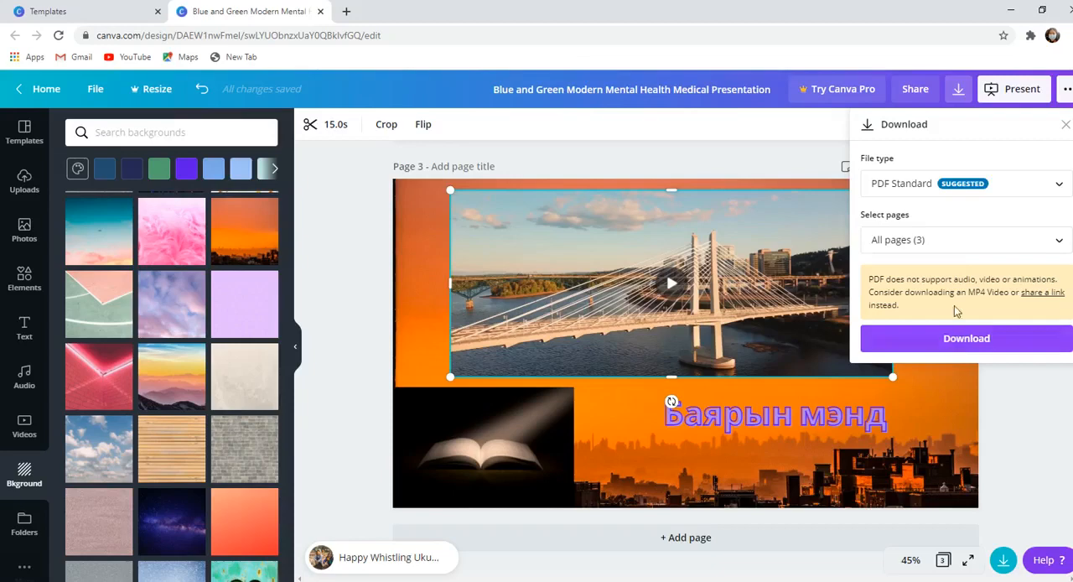
left_click(985, 186)
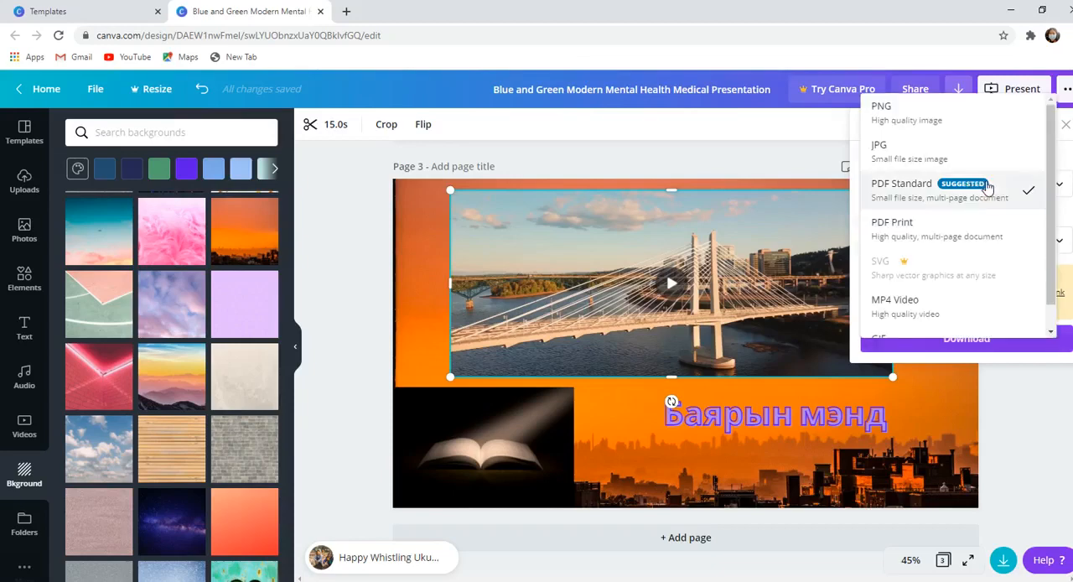
left_click(942, 304)
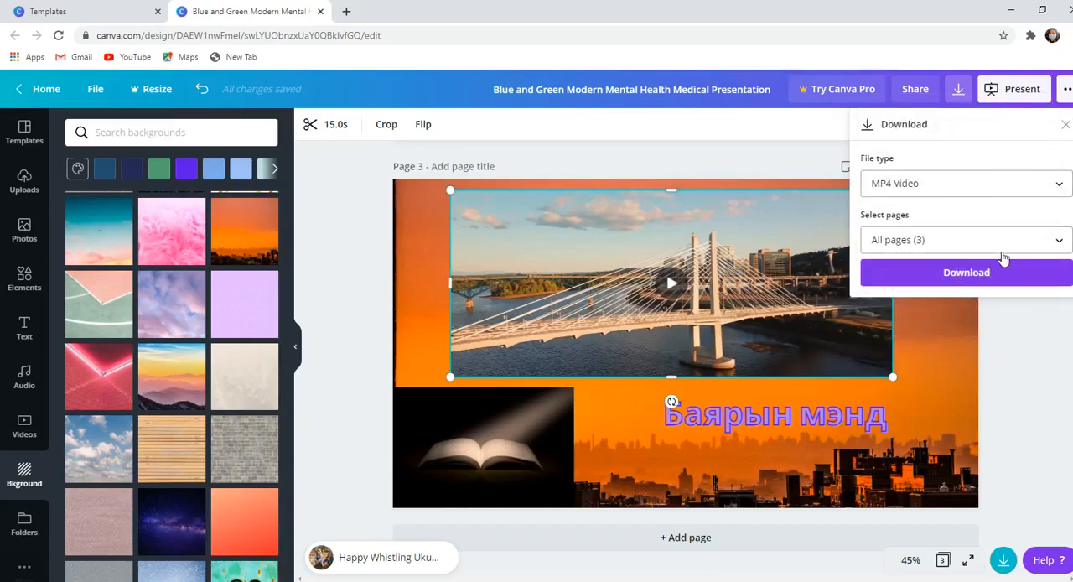
left_click(337, 321)
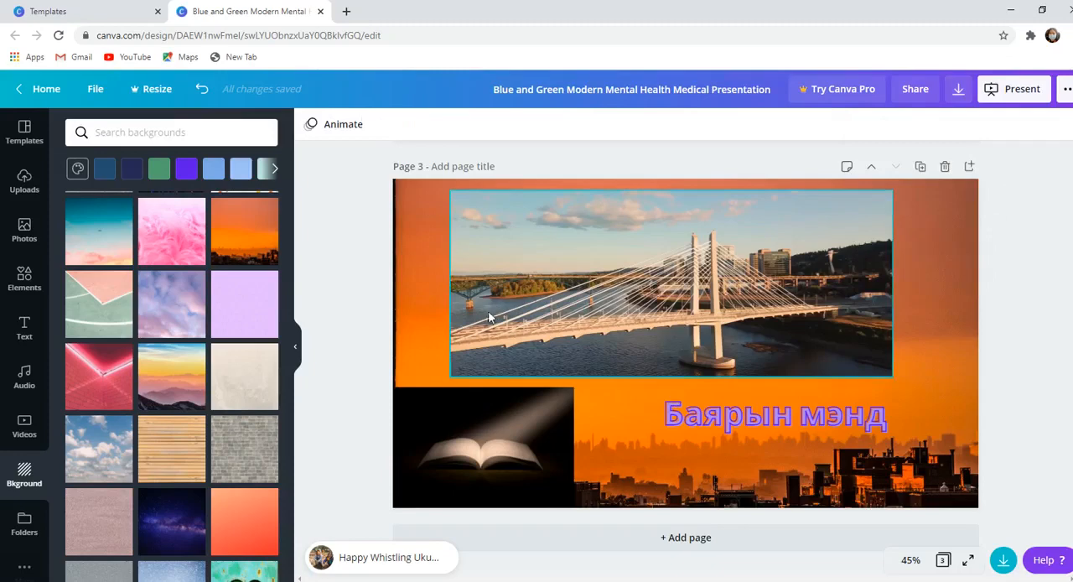
- Show the classroom rules template's pages and delete page 3 with the bridge video
left_click(404, 323)
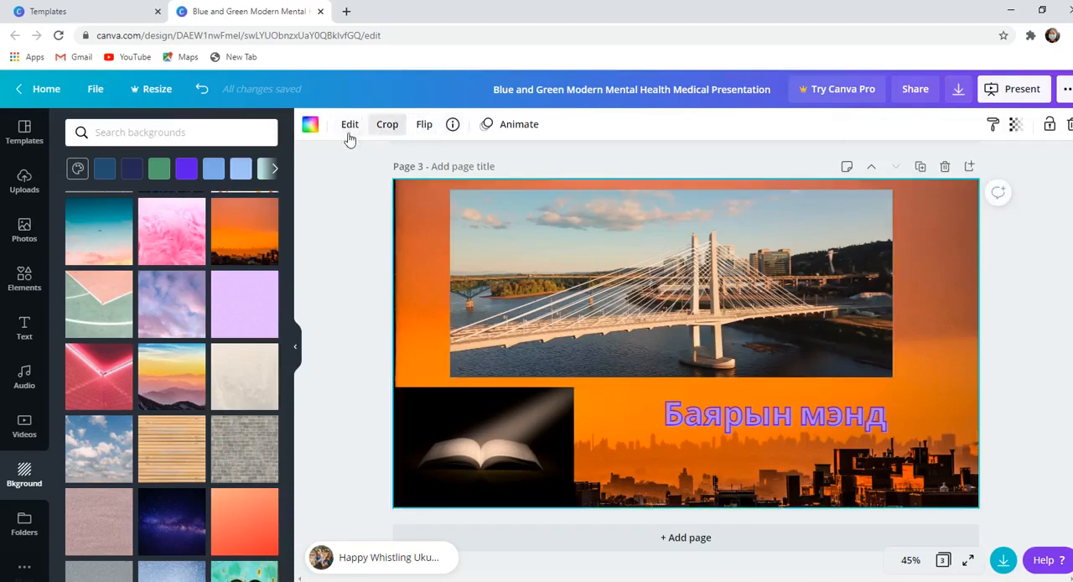
left_click(25, 132)
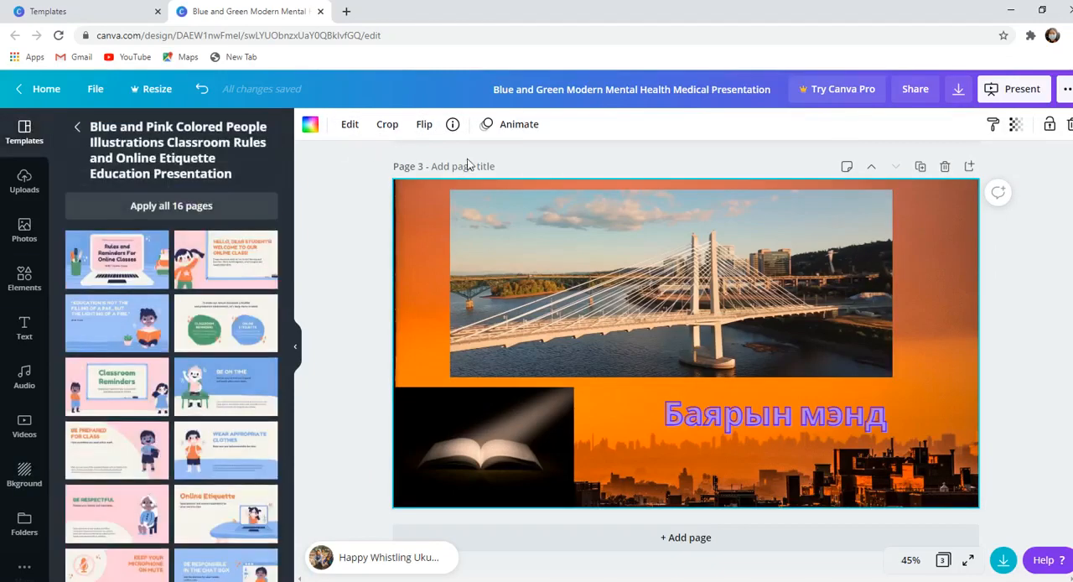
left_click(421, 438)
left_click(434, 352)
left_click(589, 334)
left_click(781, 423)
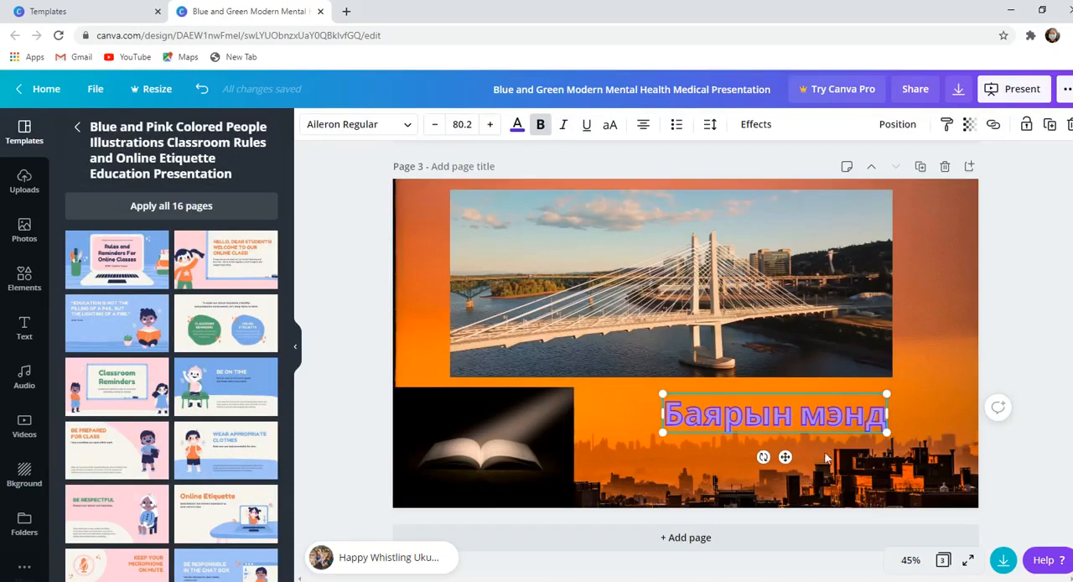
left_click(897, 470)
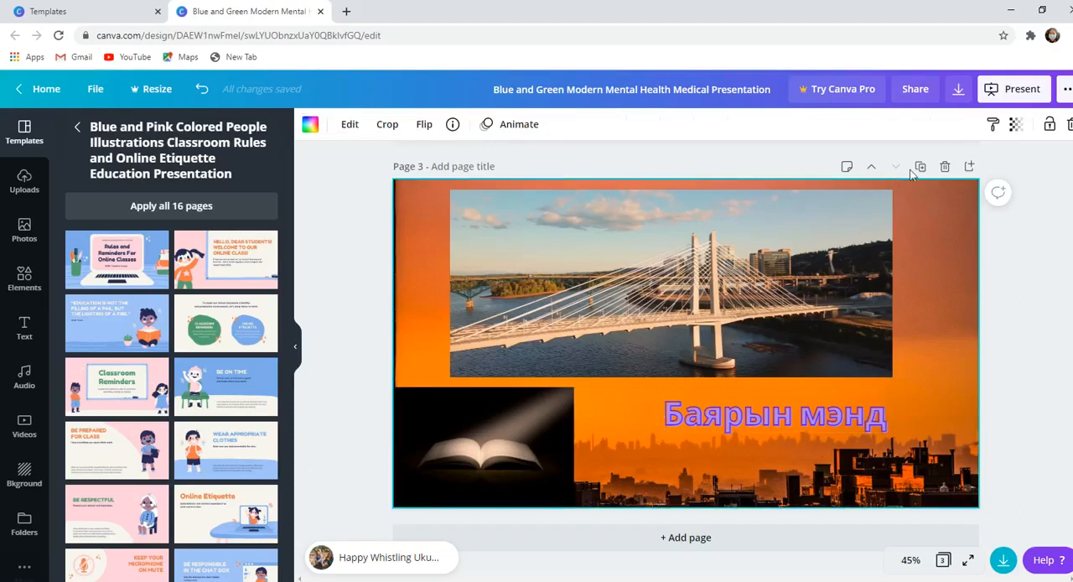
left_click(945, 166)
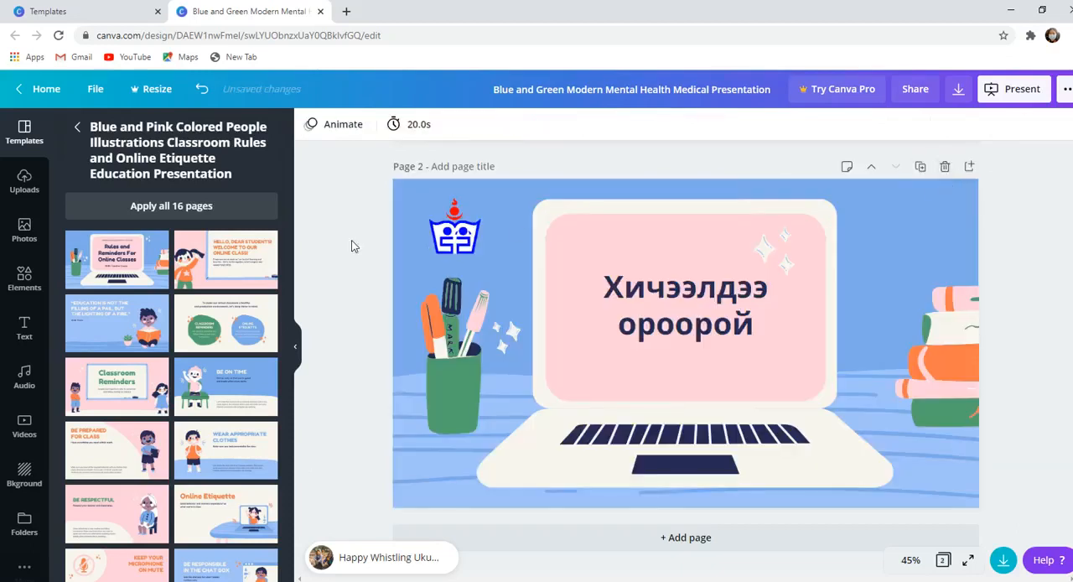
- Duplicate page 2 with the laptop illustration
left_click(920, 167)
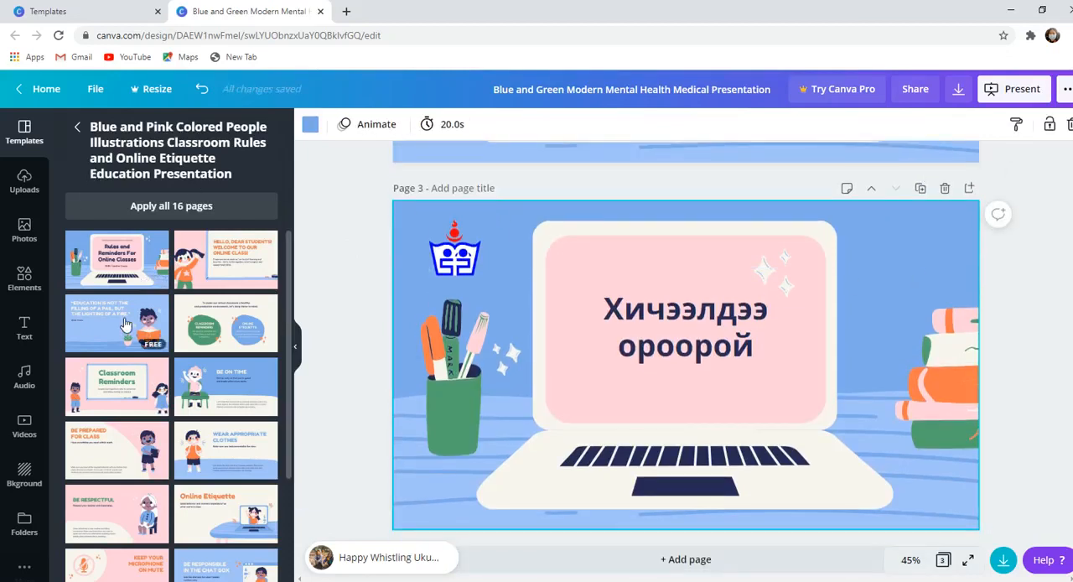
left_click(784, 285)
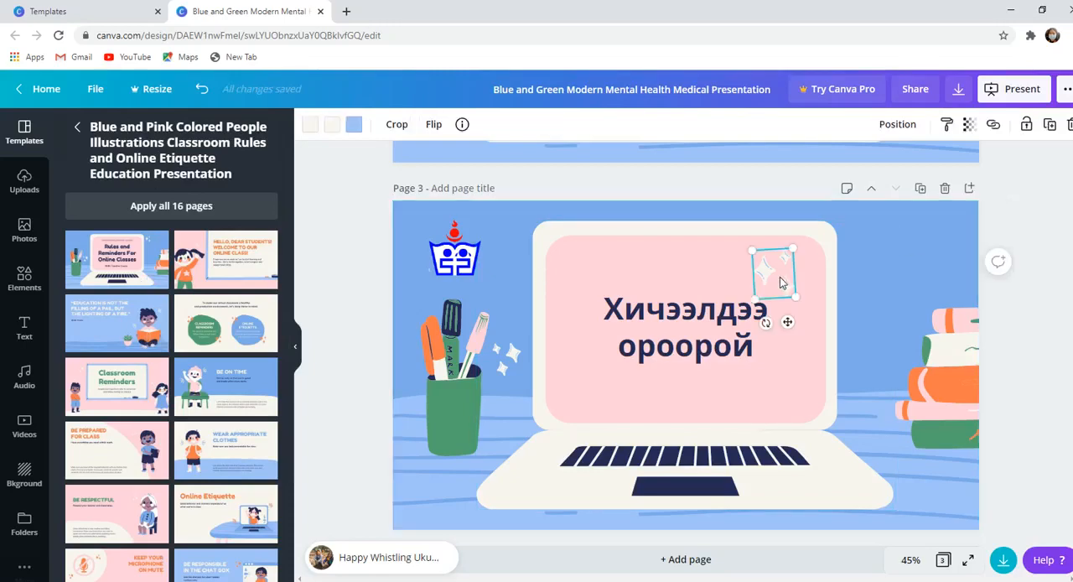
left_click(807, 280)
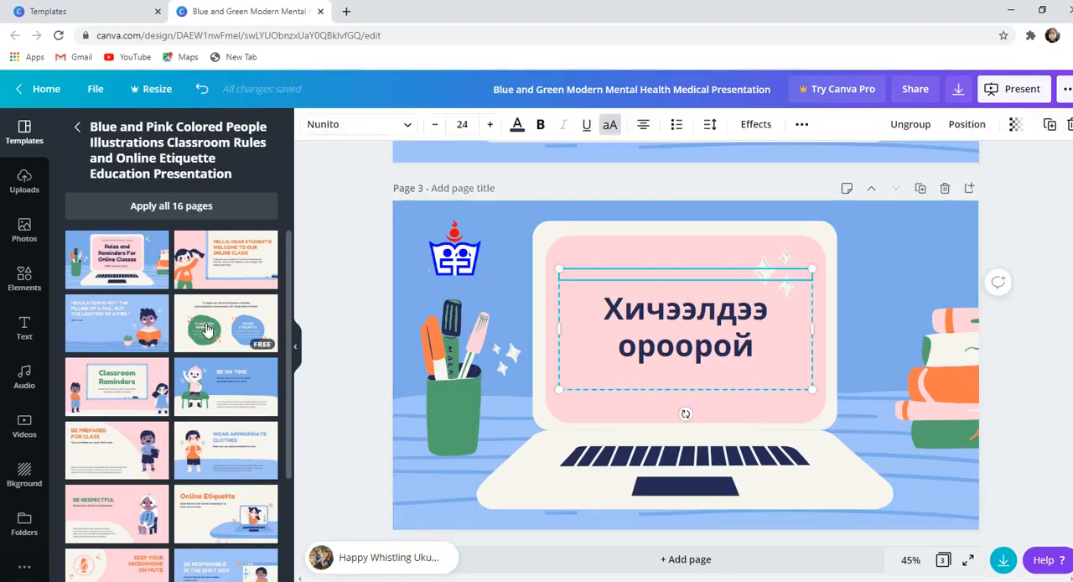
- Add the Classroom Reminders and Online Etiquette template as a new page, and delete the duplicated laptop page before it
left_click_drag(207, 329, 559, 337)
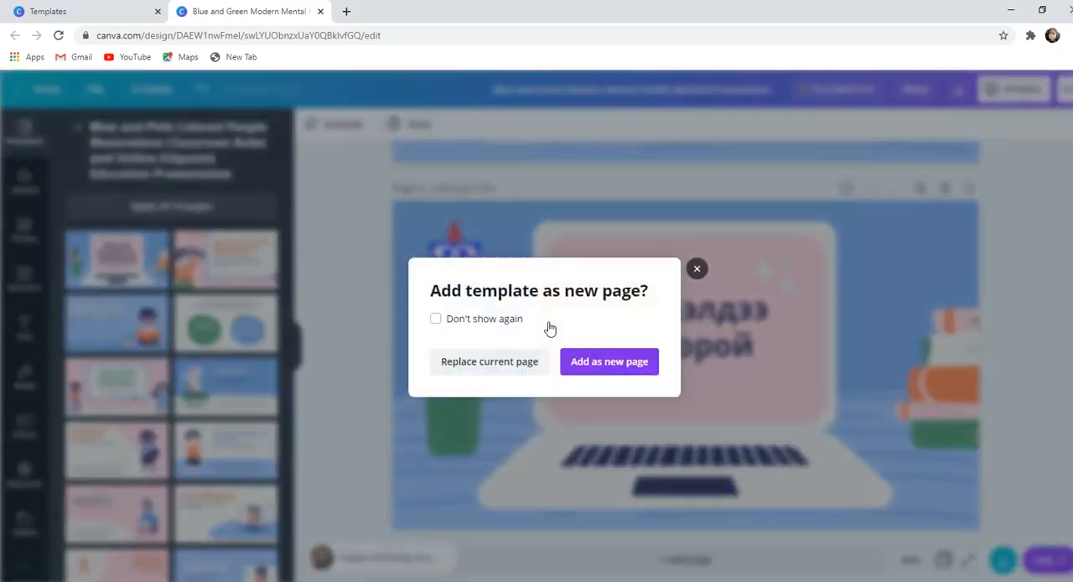
left_click(612, 366)
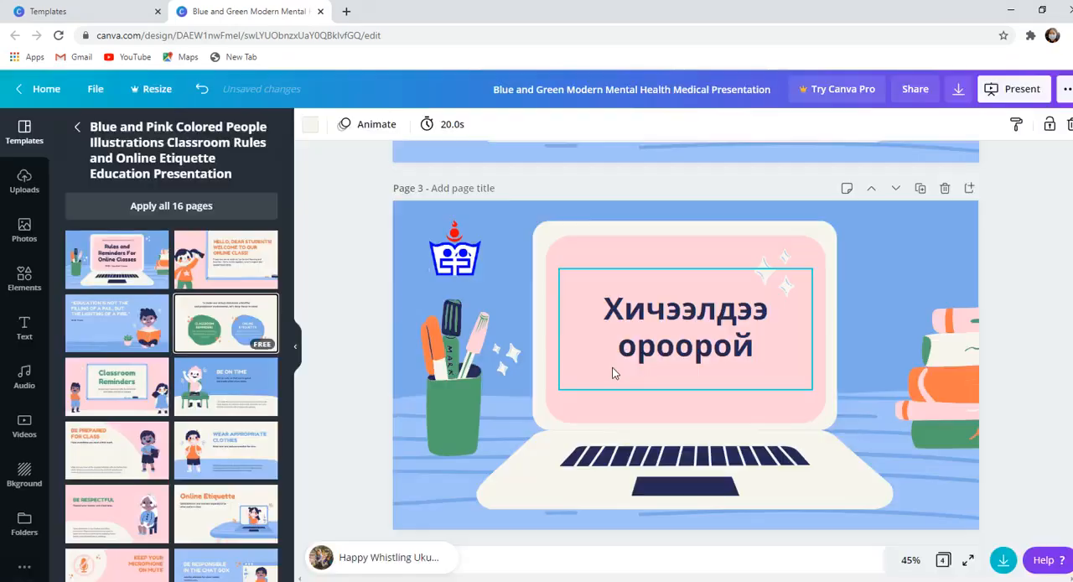
scroll(943, 302, "up", 5)
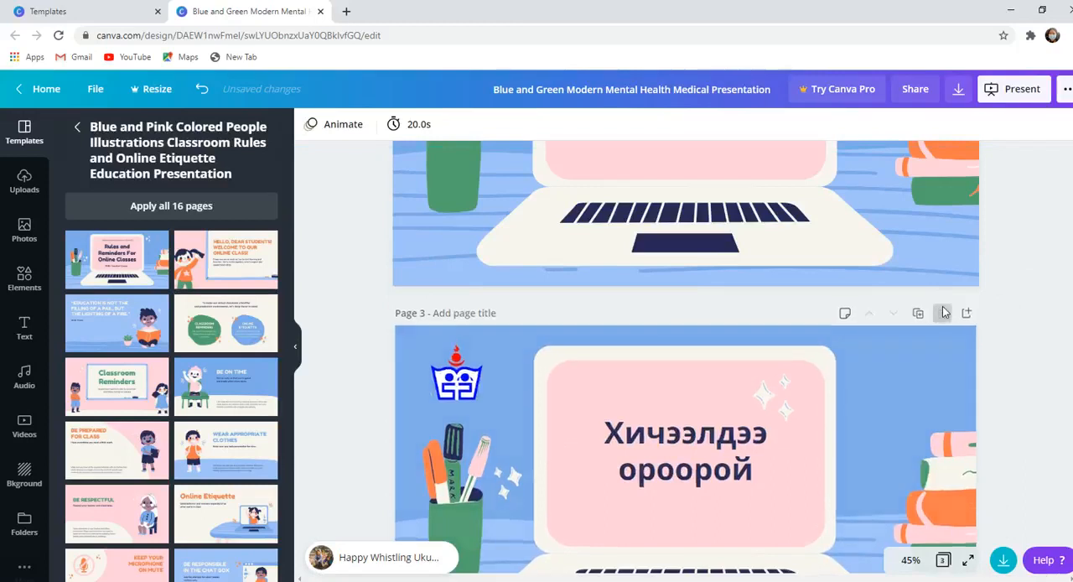
left_click(945, 311)
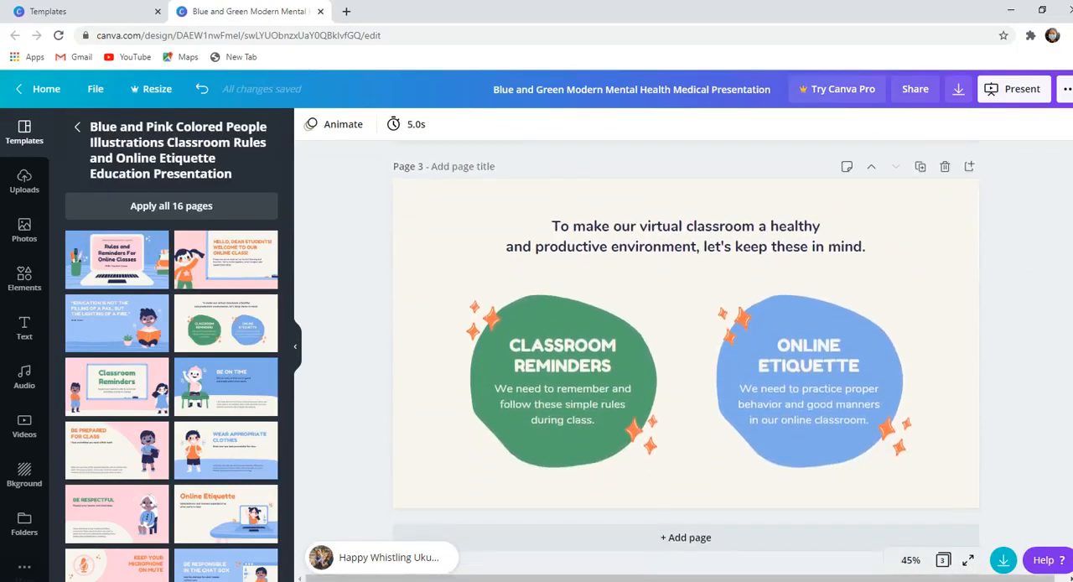
- Set the timing of the Classroom Reminders and Online Etiquette page to 30 seconds
left_click(668, 199)
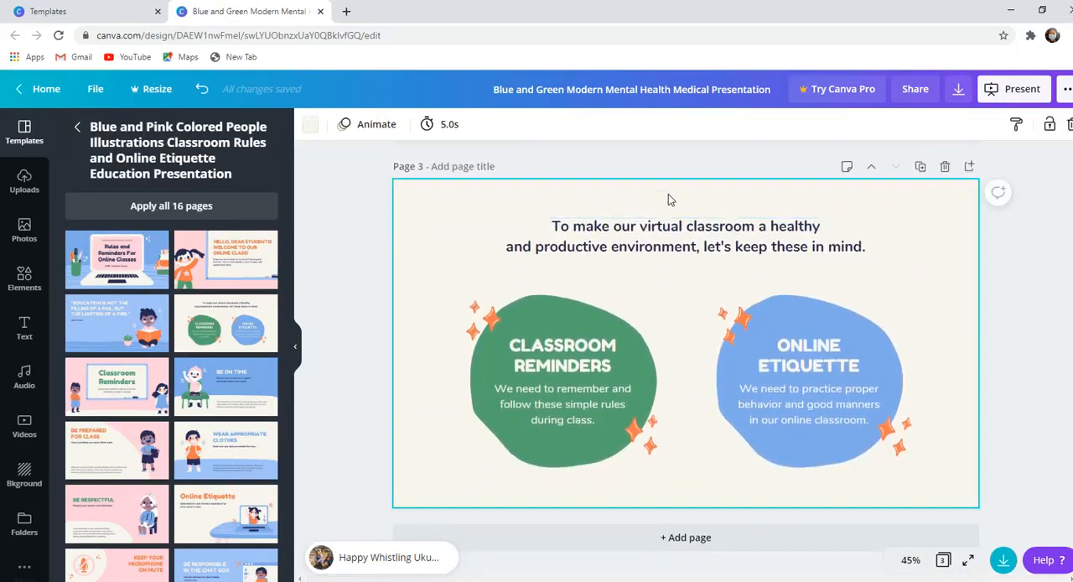
left_click(439, 133)
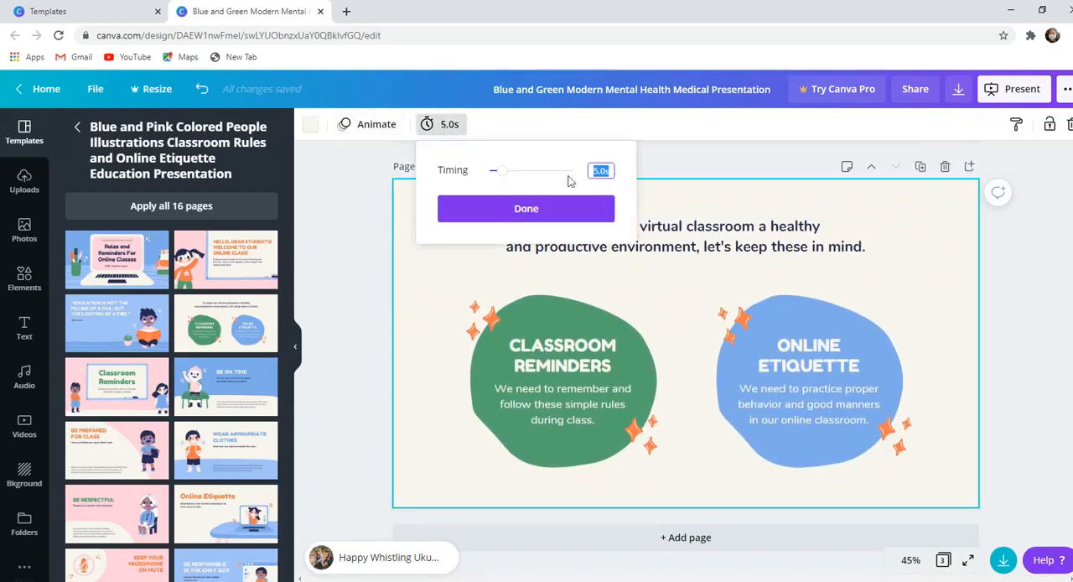
key("BackSpace")
type("30")
left_click(569, 212)
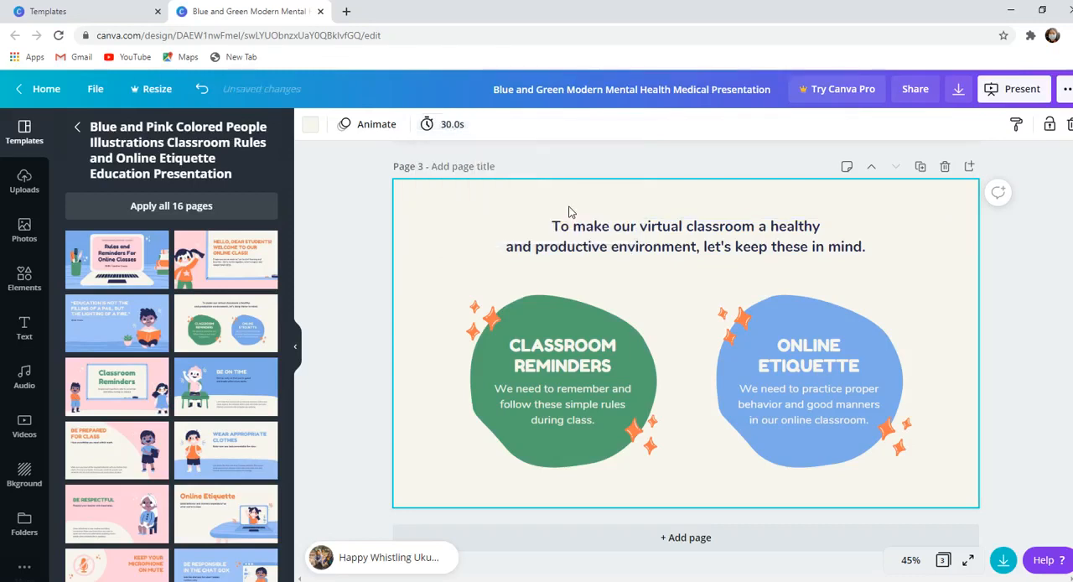
- Try to download all pages of the presentation as an MP4 Video
scroll(686, 352, "up", 1)
scroll(686, 353, "up", 8)
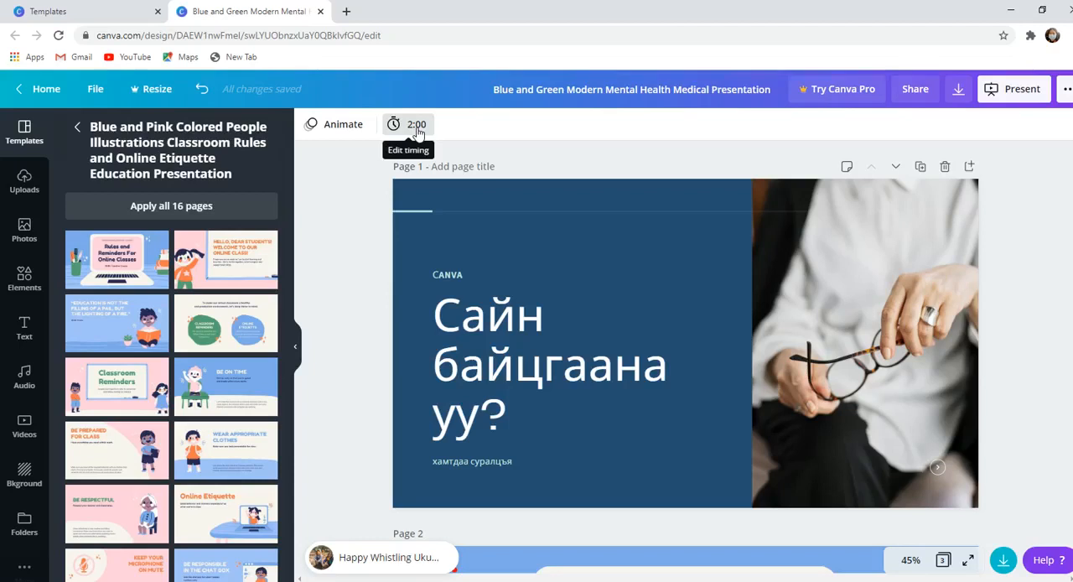
left_click(958, 88)
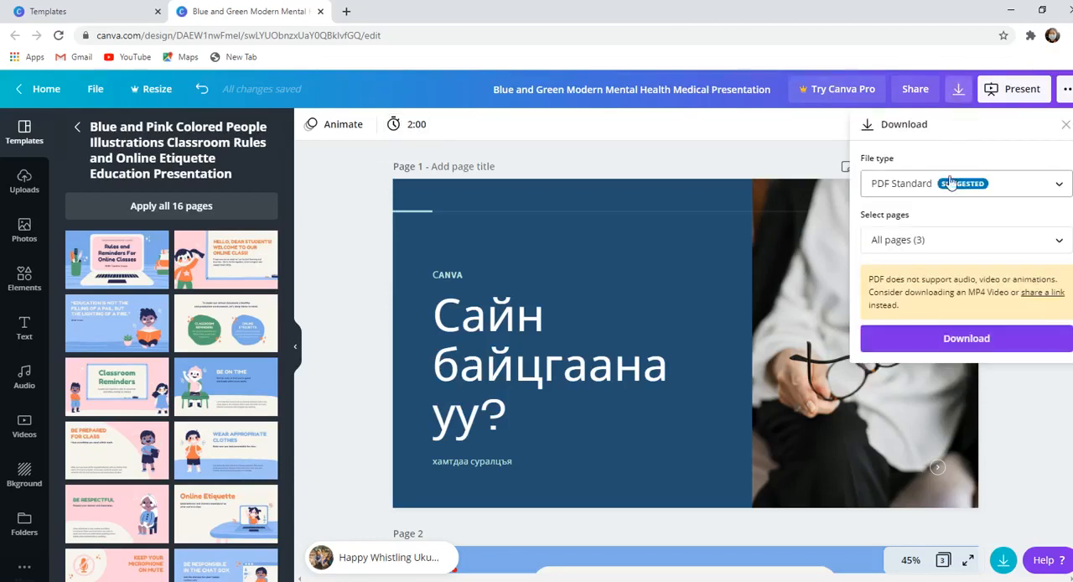
left_click(1020, 184)
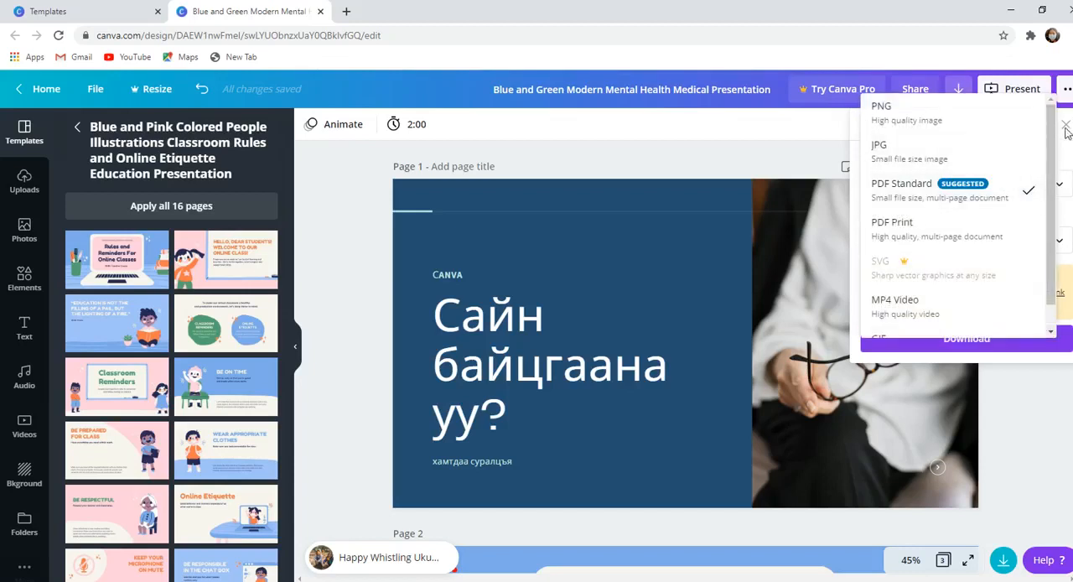
scroll(1045, 262, "down", 1)
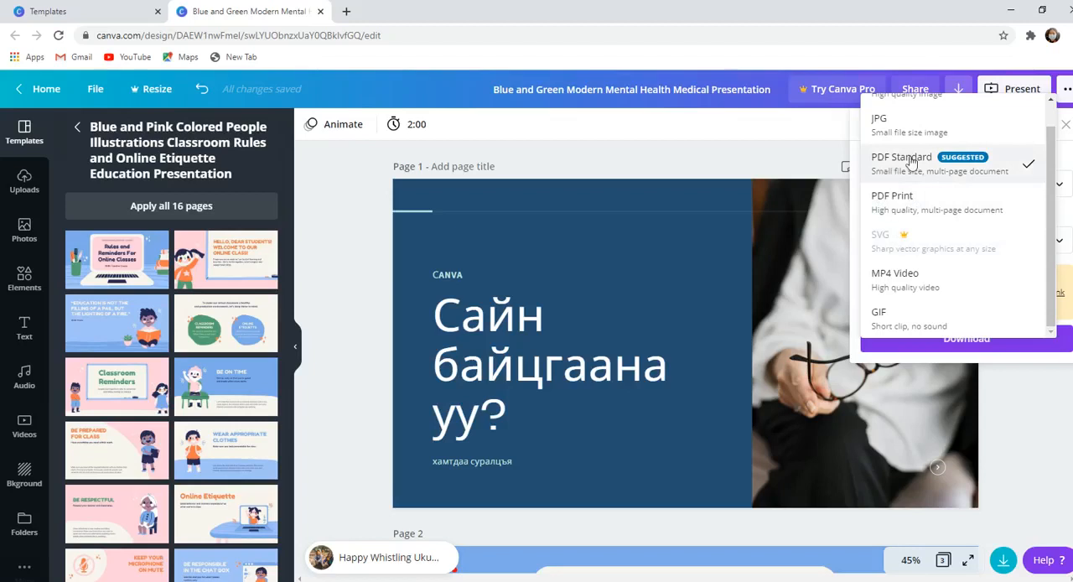
left_click_drag(1053, 182, 1054, 218)
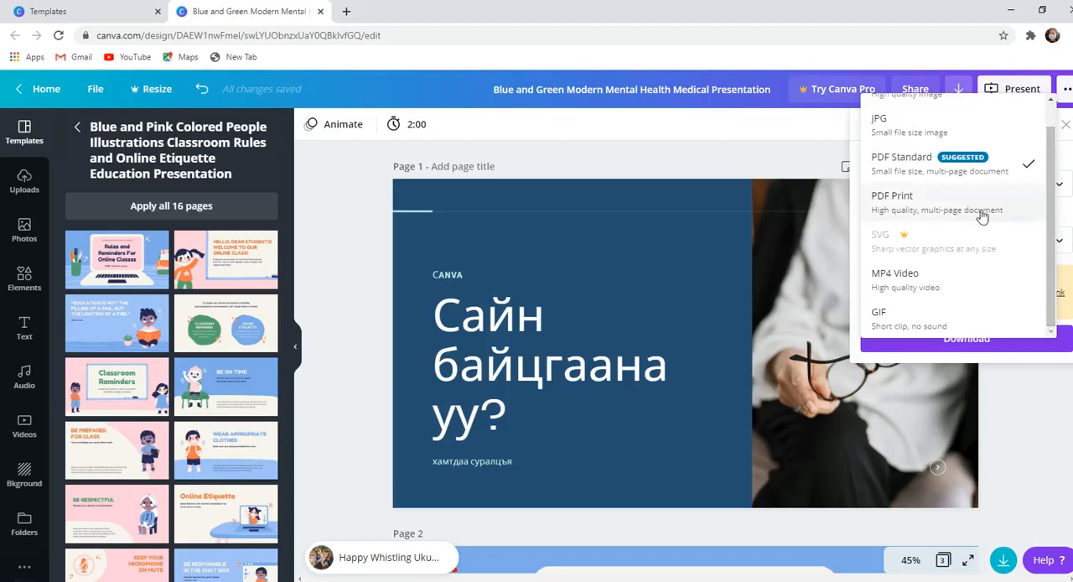
left_click(939, 284)
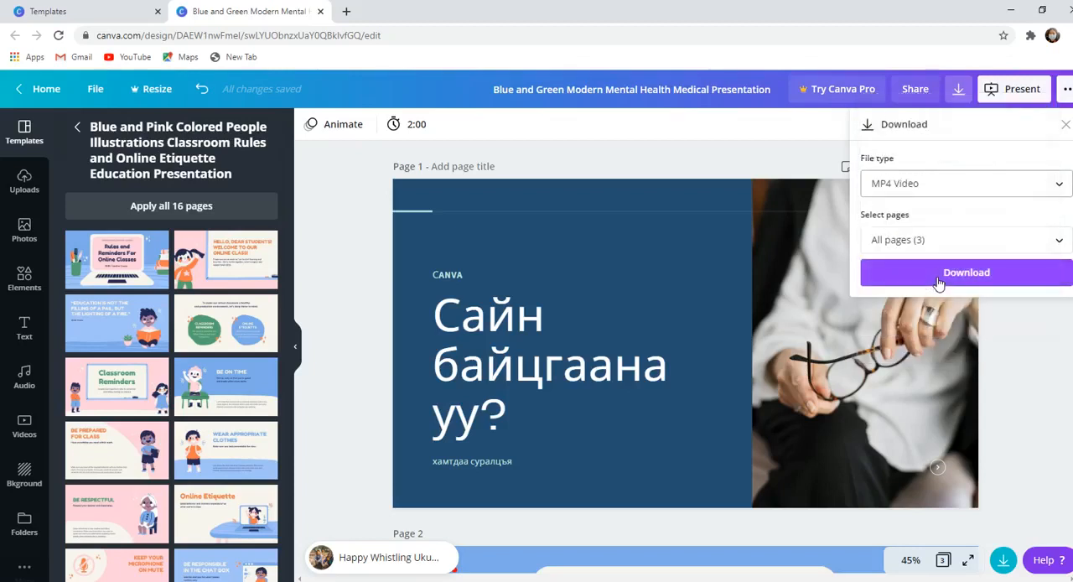
left_click(934, 247)
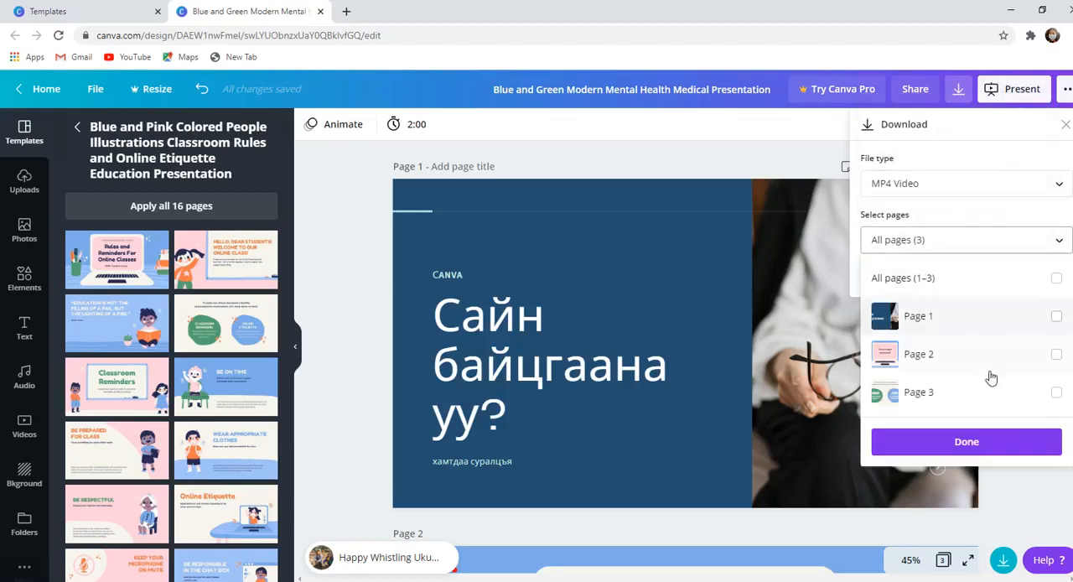
left_click(966, 442)
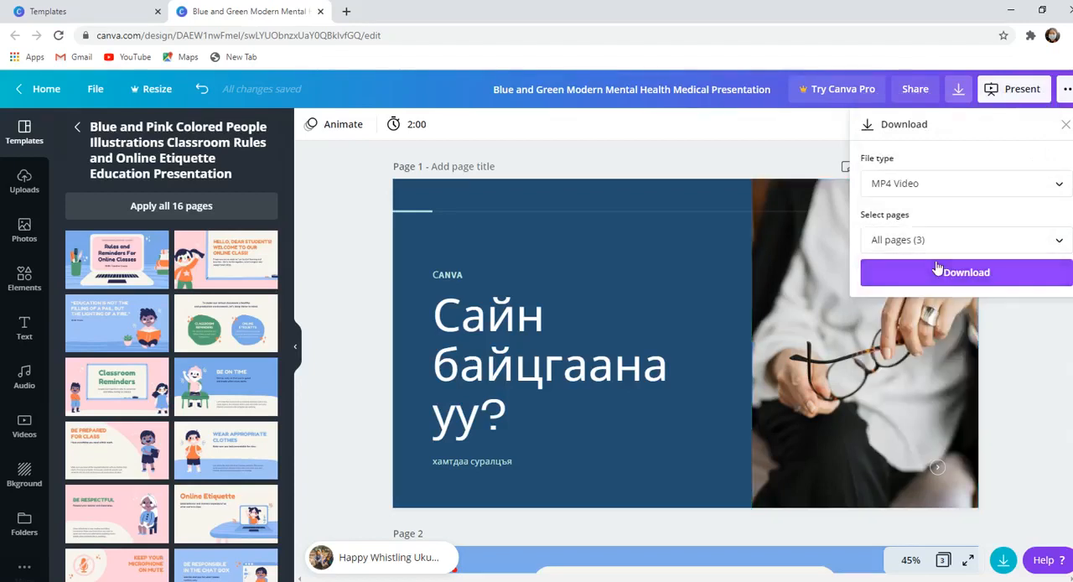
left_click(938, 268)
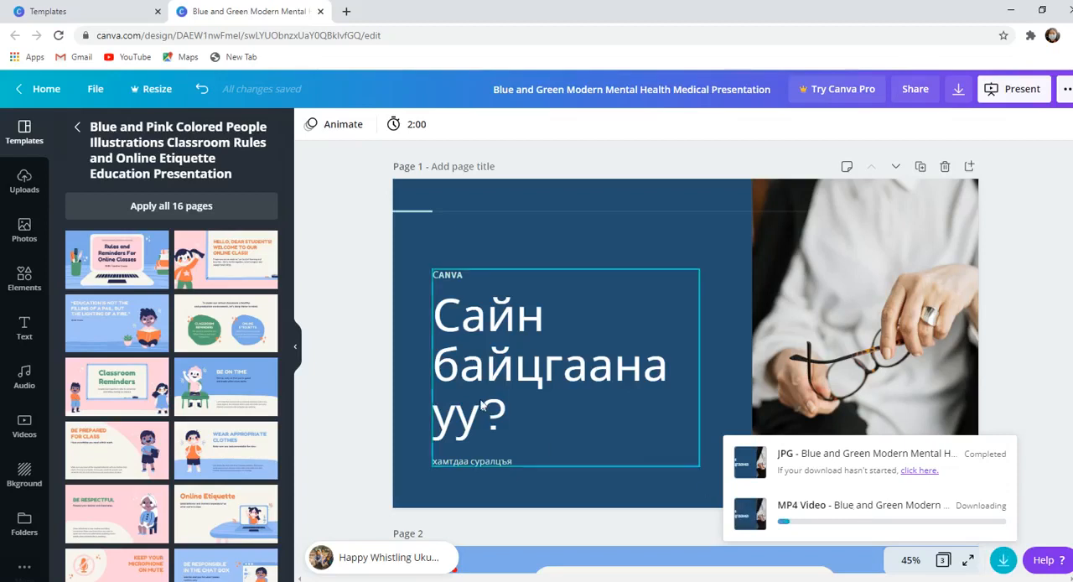
- Return to the home page and reopen the Blue and Green Modern Mental Health Medical Presentation from All your designs
left_click(102, 92)
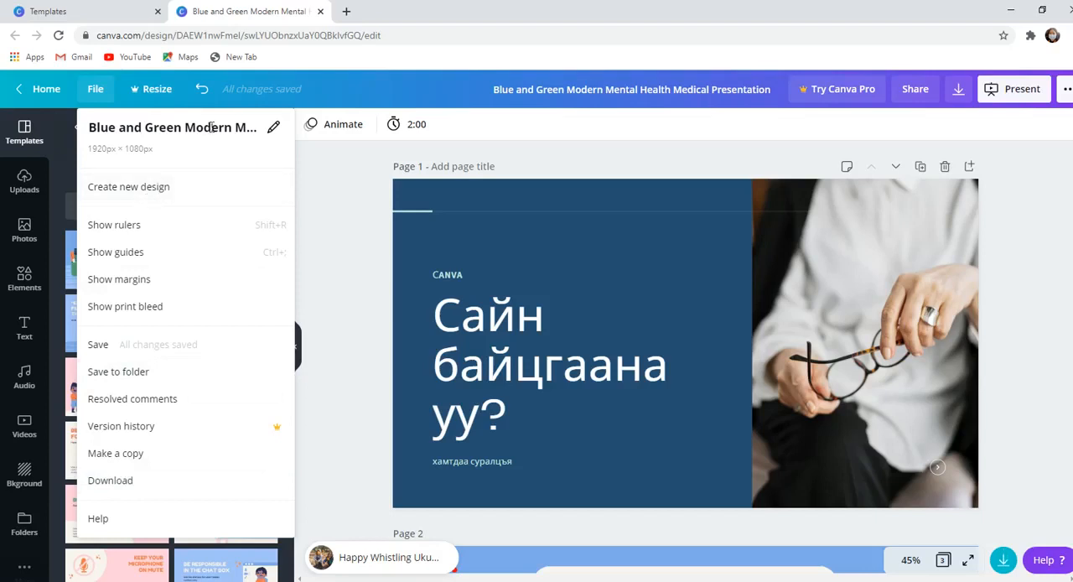
left_click(64, 92)
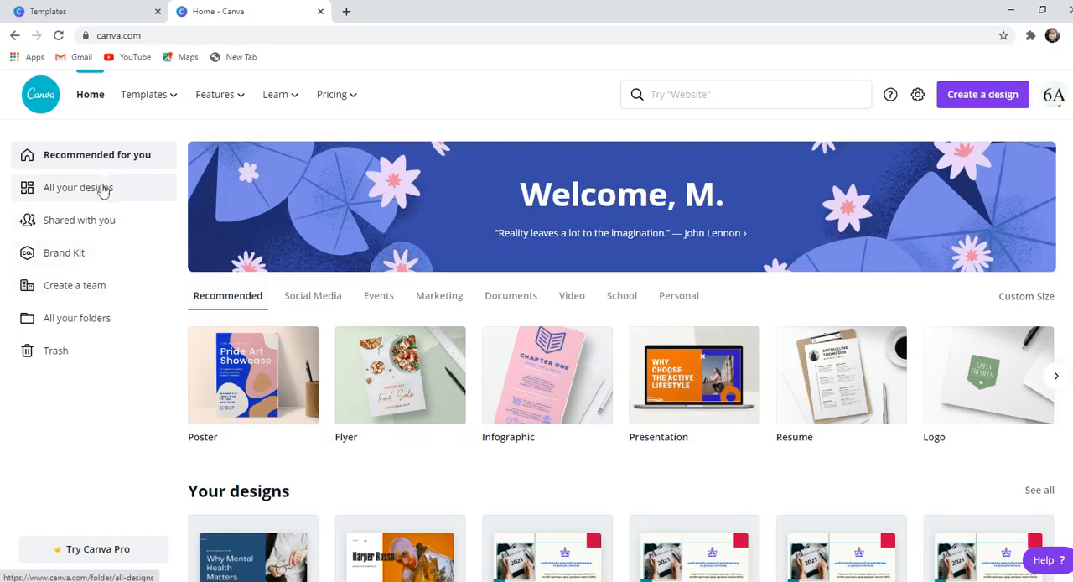
left_click(83, 193)
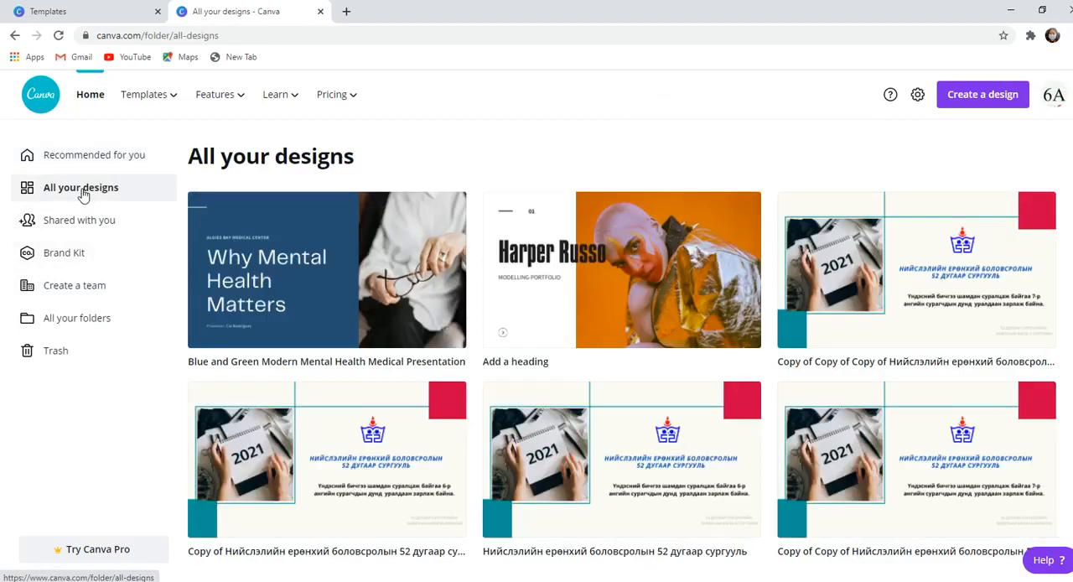
mouse_move(347, 299)
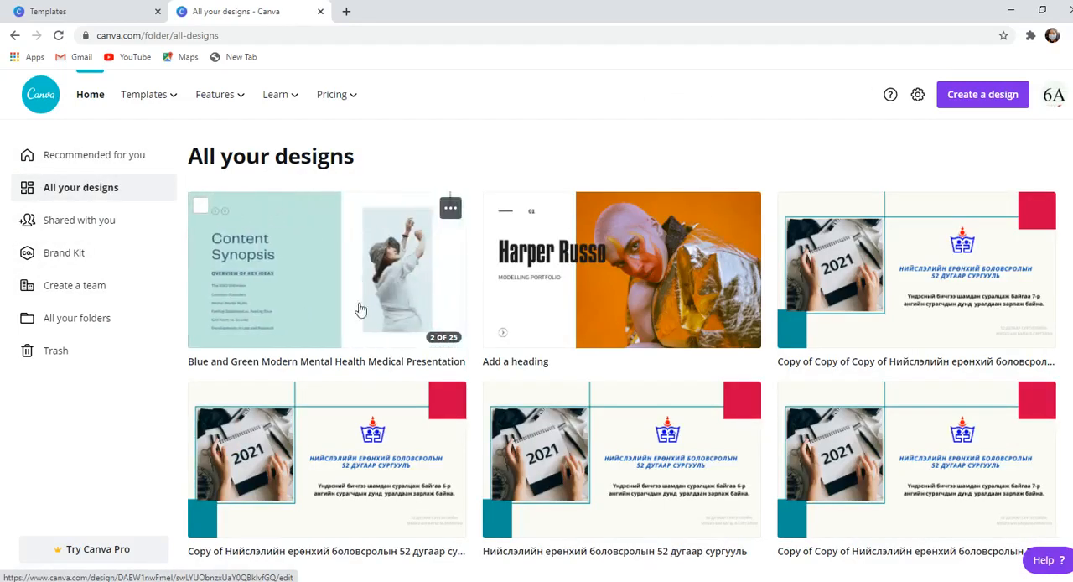
left_click(336, 283)
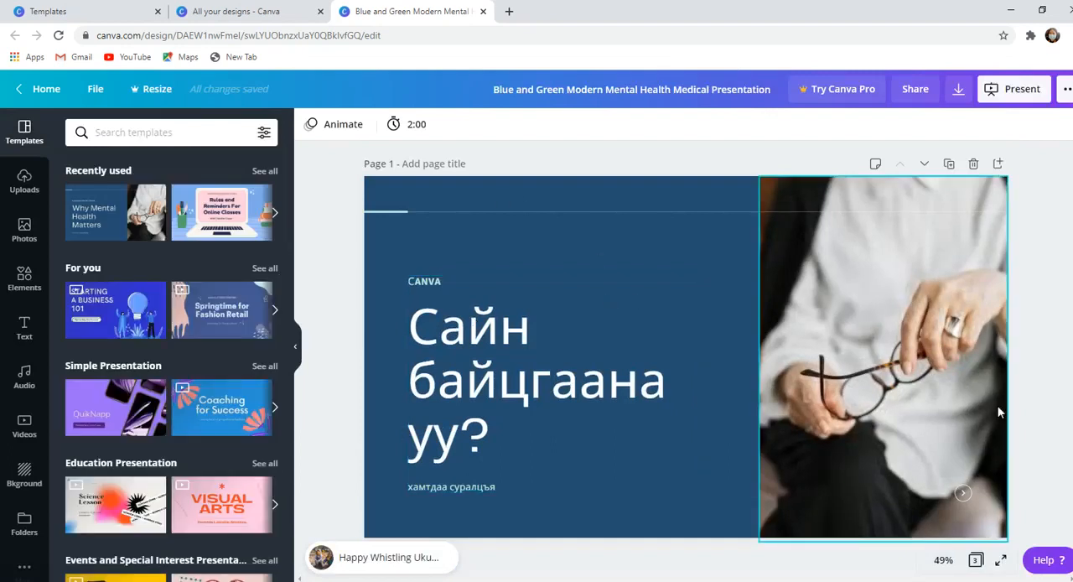
- Download all pages of the presentation as PDF Standard and dismiss the Content Planner offer
left_click(959, 91)
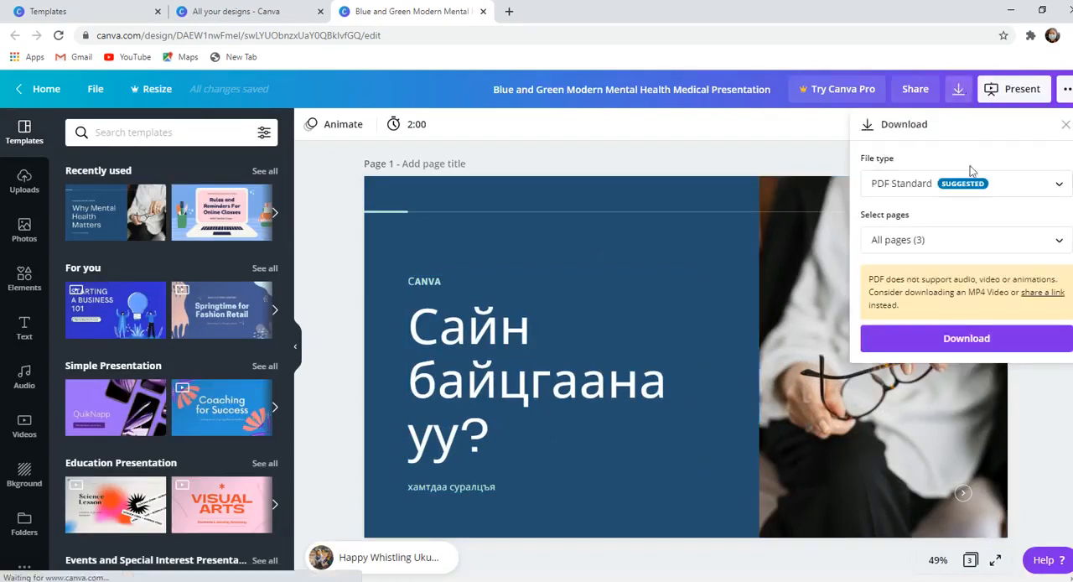
left_click(998, 347)
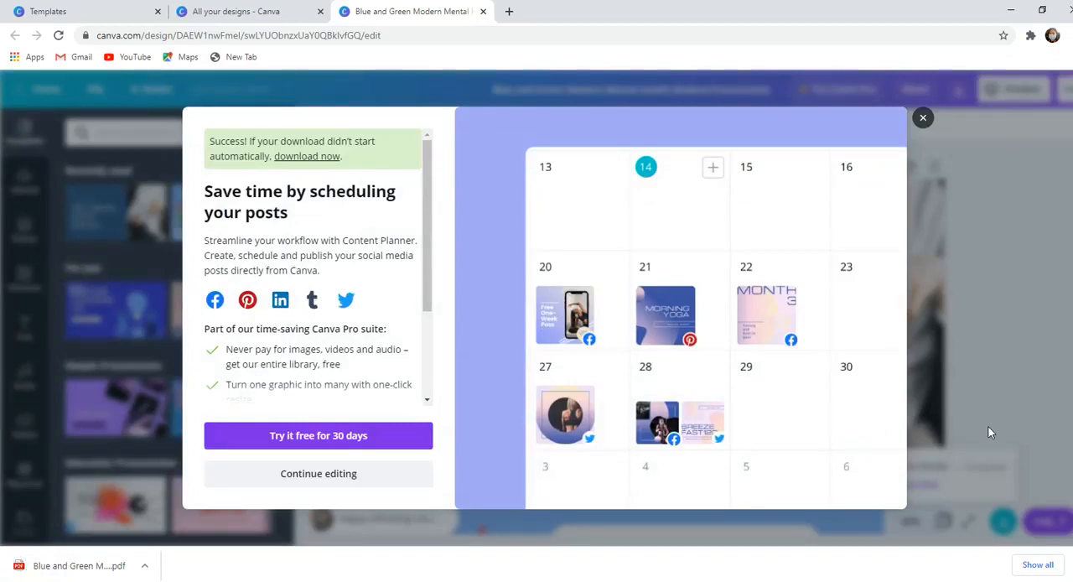
left_click(923, 117)
- Download all pages of the presentation as an MP4 Video and dismiss the promotional offer
left_click(959, 89)
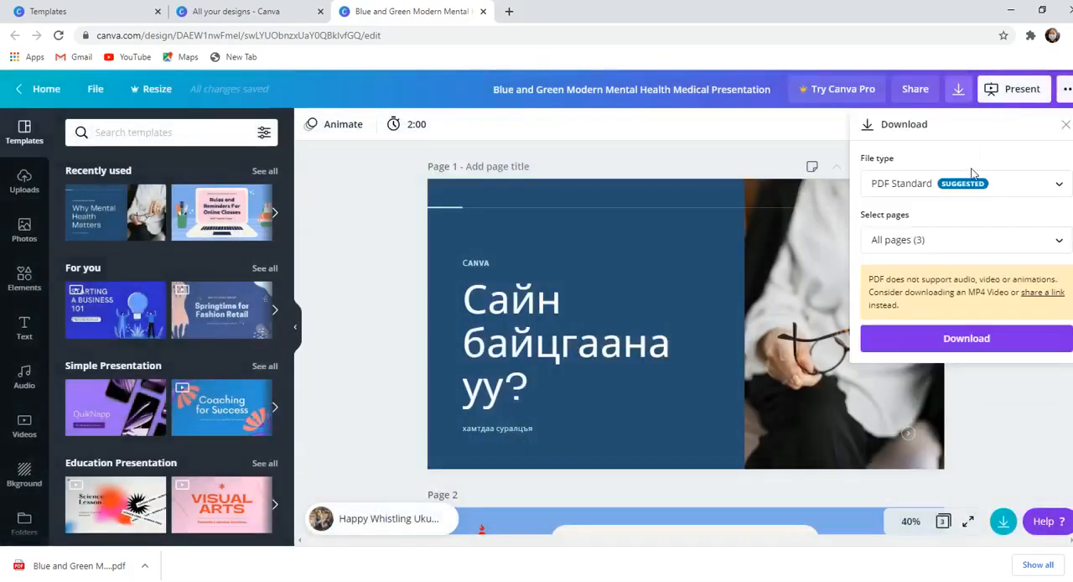
left_click(970, 183)
left_click(951, 298)
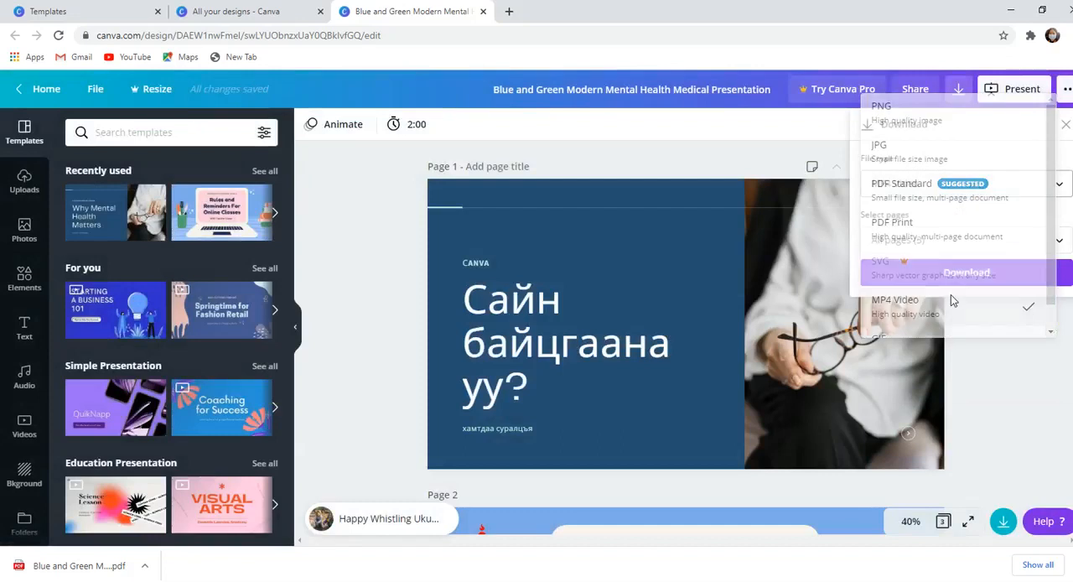
left_click(1010, 275)
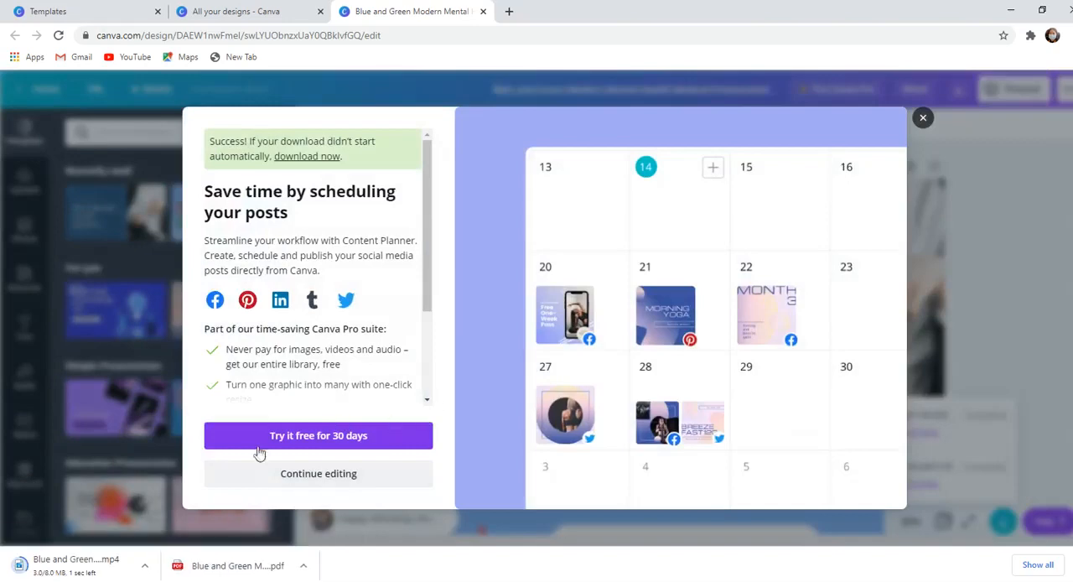
left_click(923, 118)
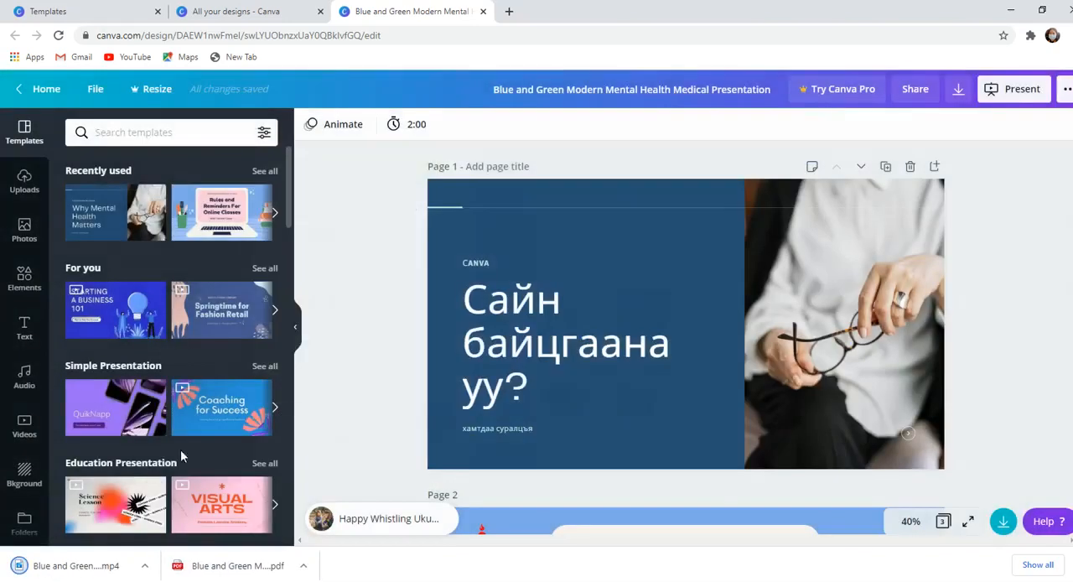
- Play the downloaded MP4 file, skip forward through the video, and close the Movies & TV player
left_click(81, 568)
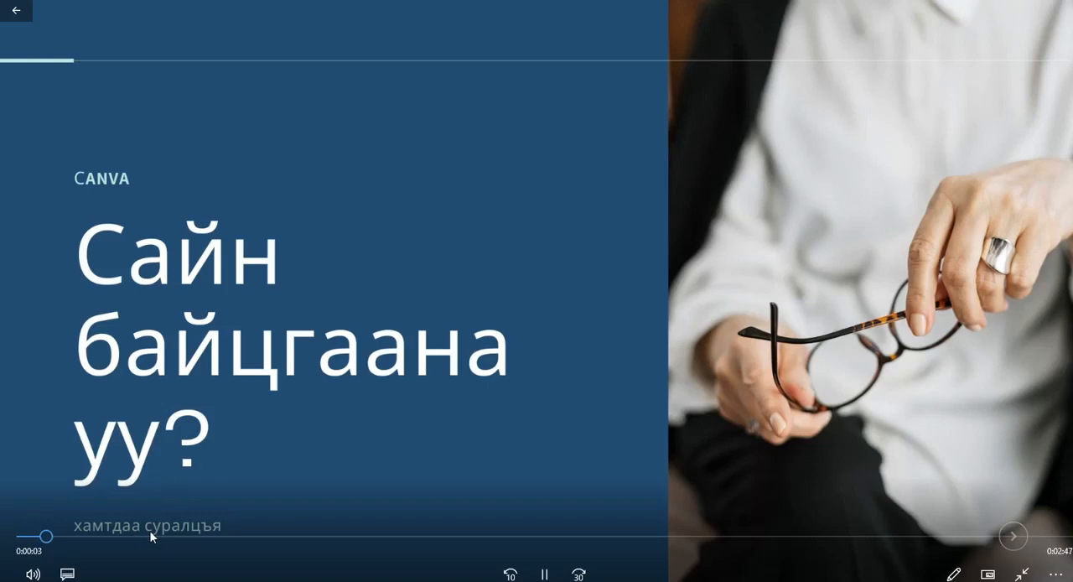
left_click(209, 536)
left_click(388, 536)
left_click(501, 540)
left_click(614, 537)
left_click(716, 538)
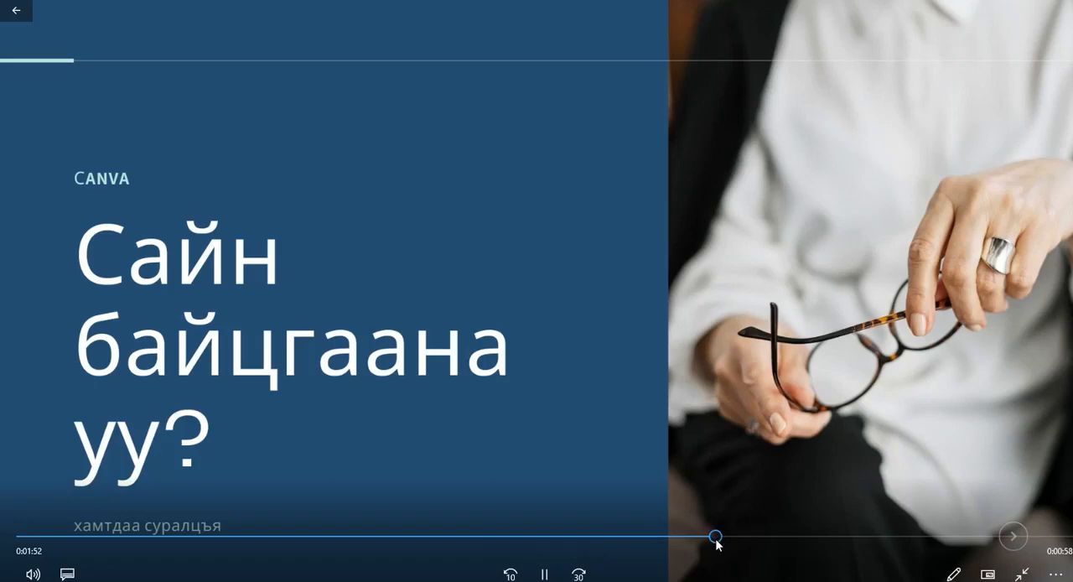
left_click(800, 536)
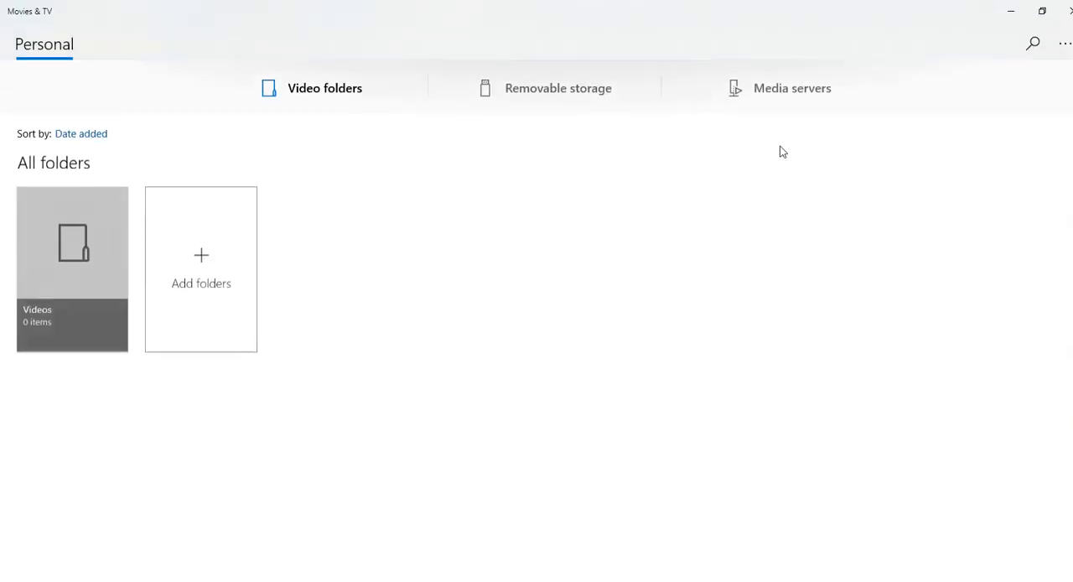
left_click(1066, 11)
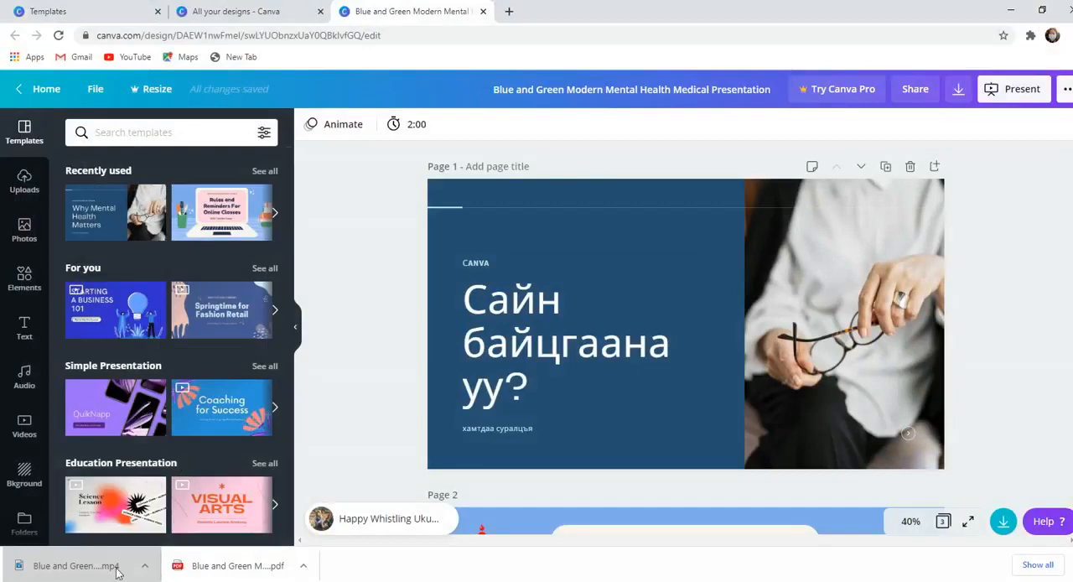
- Switch to File Explorer, view the downloaded files in the Downloads folder, and close the window
left_click(149, 581)
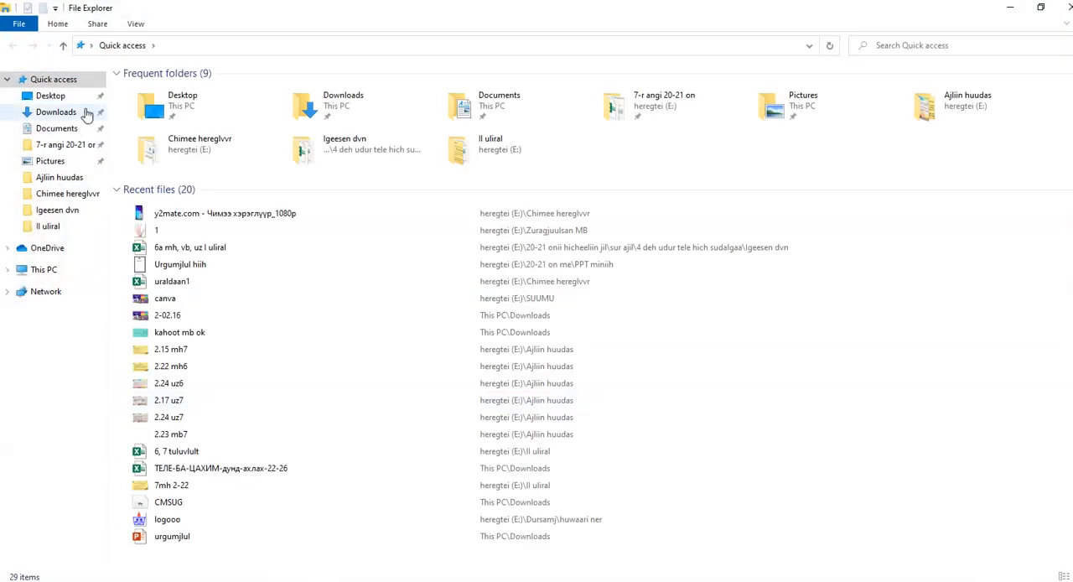
left_click(87, 114)
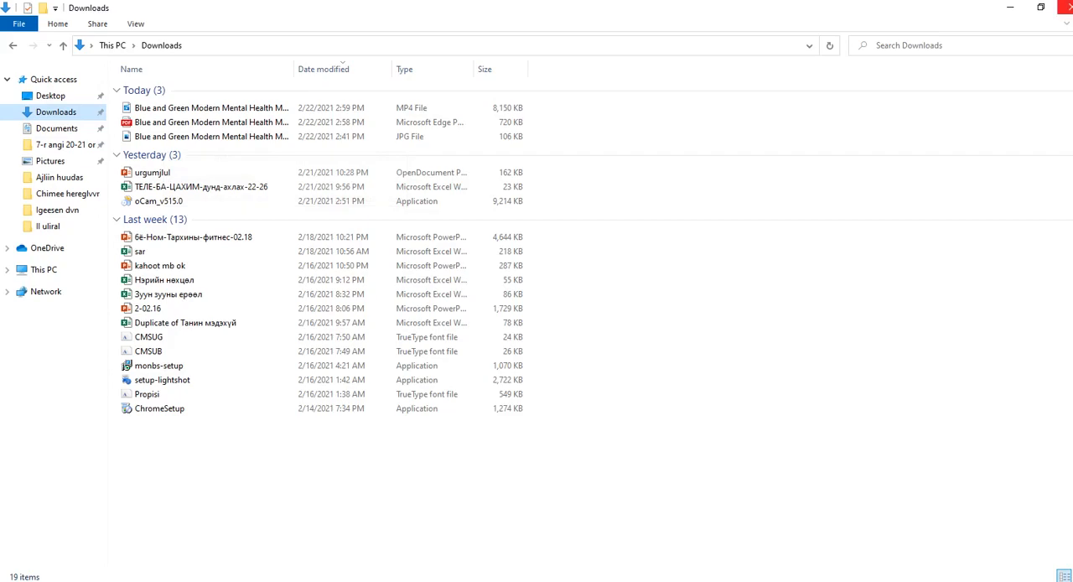
left_click(1067, 7)
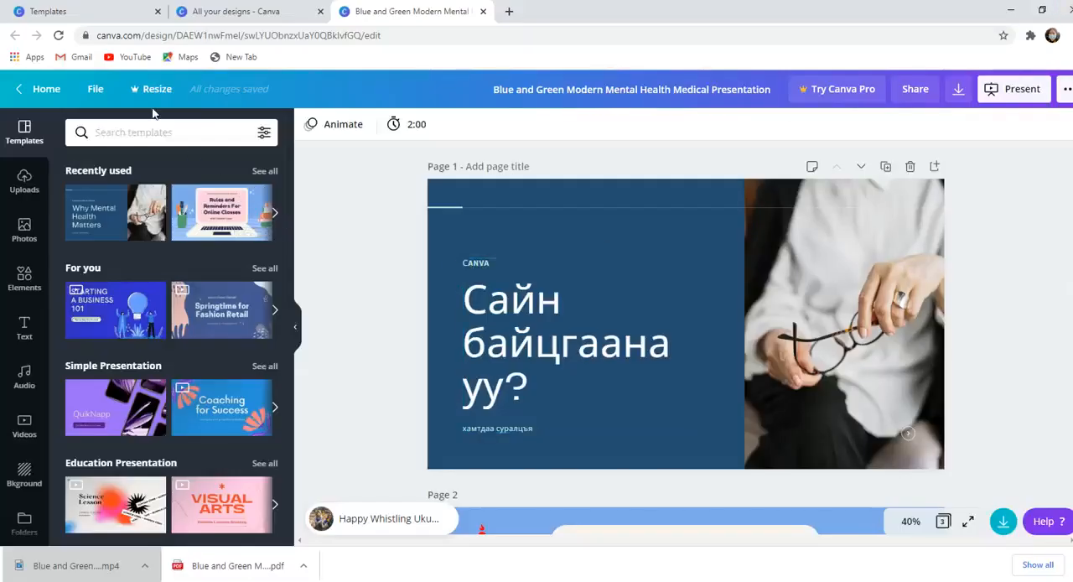
- Open the "Copy of Copy of Copy of Нийслэлийн ерөнхий боловсрол..." design from All your designs and look through its pages
left_click(42, 90)
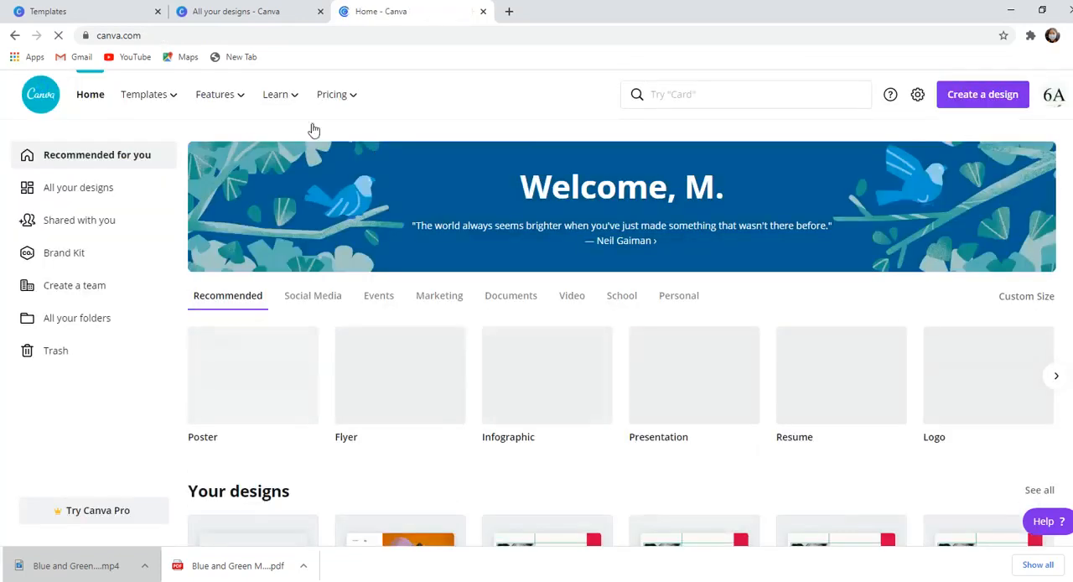
left_click(121, 199)
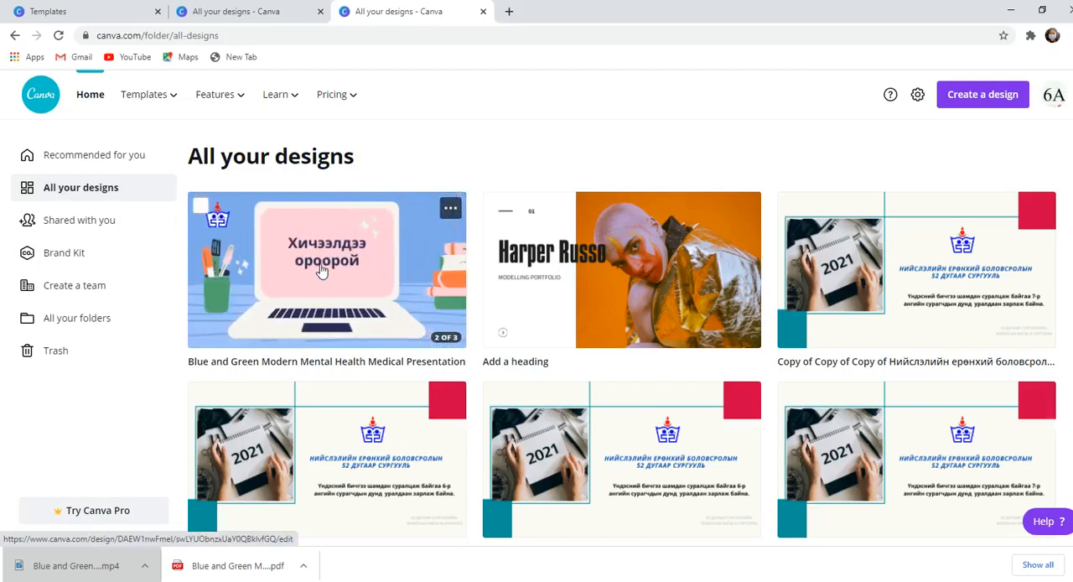
left_click(1005, 289)
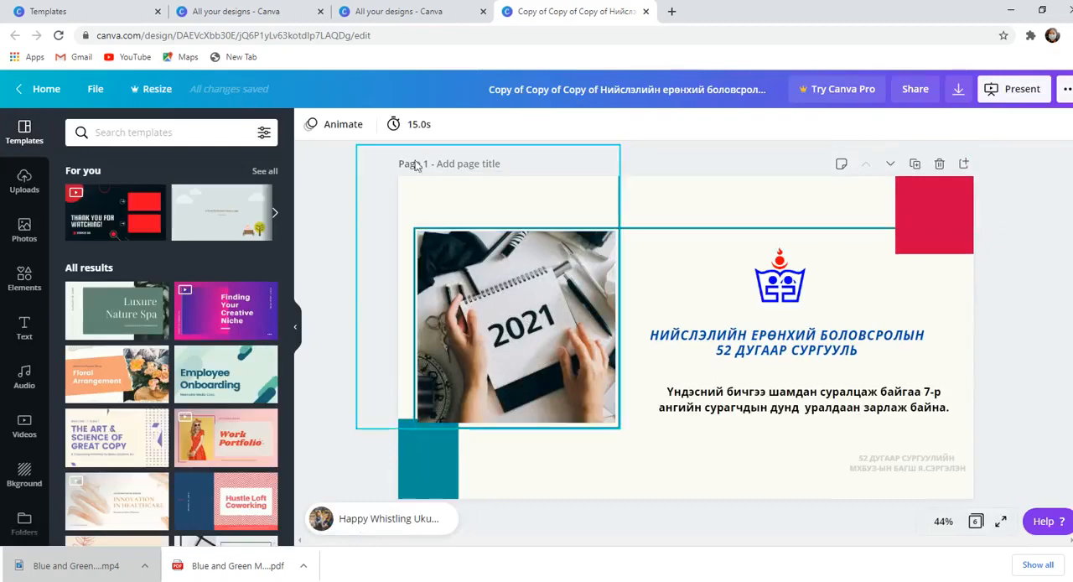
left_click(405, 11)
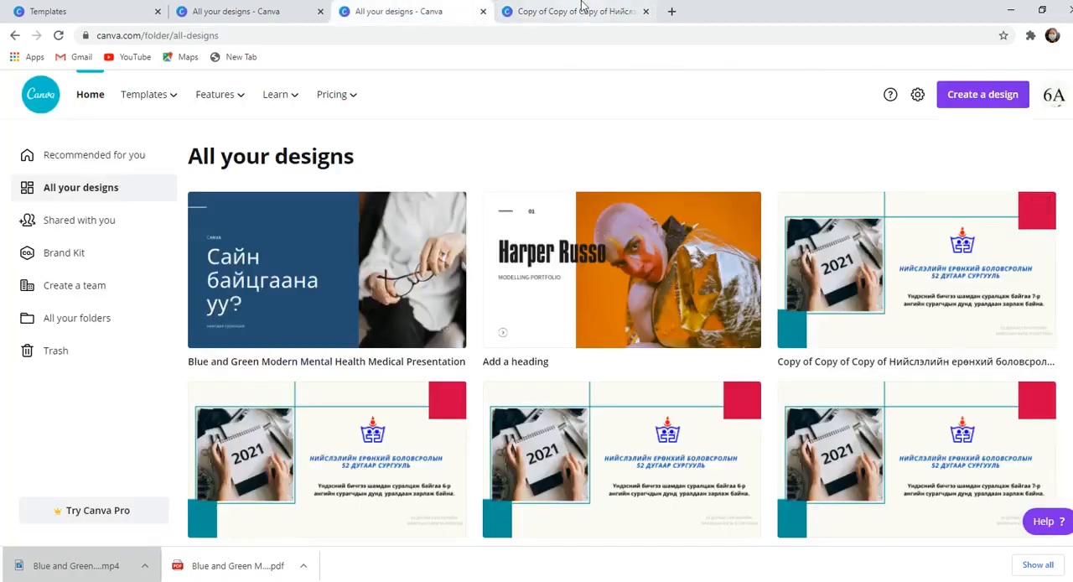
left_click(608, 19)
left_click(811, 391)
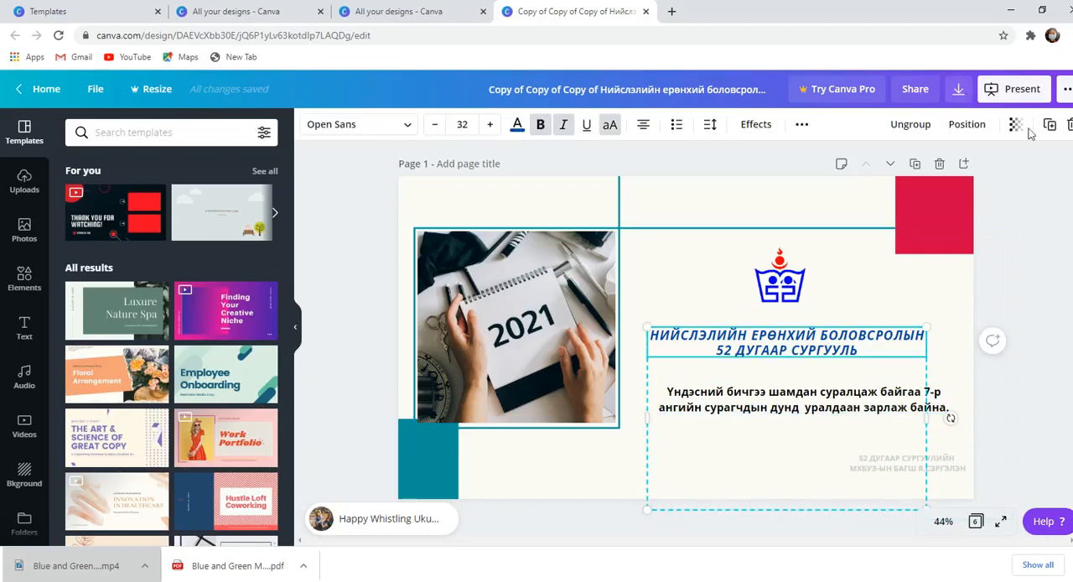
scroll(951, 418, "down", 10)
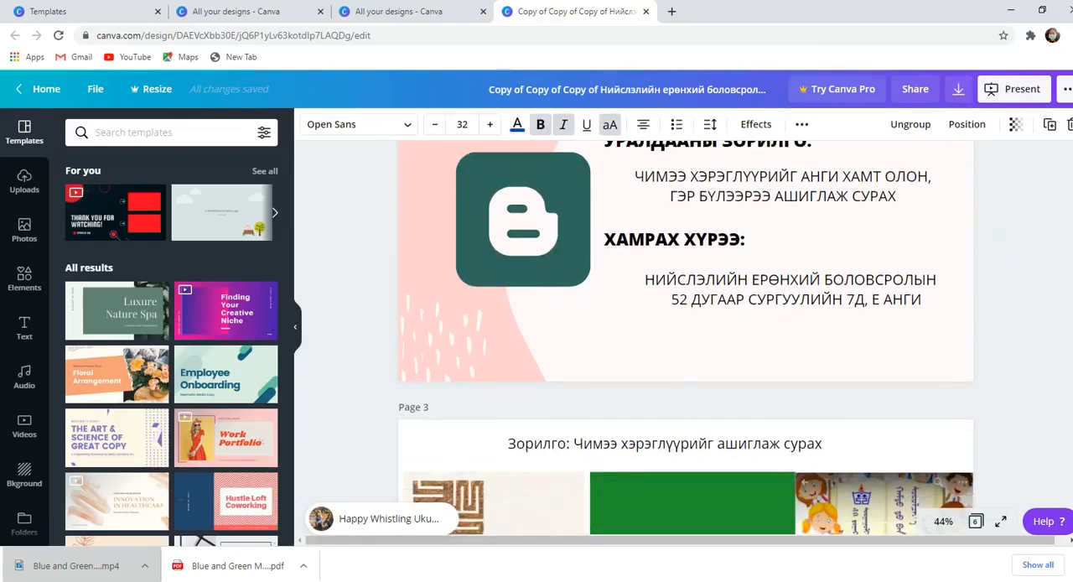
scroll(685, 336, "down", 5)
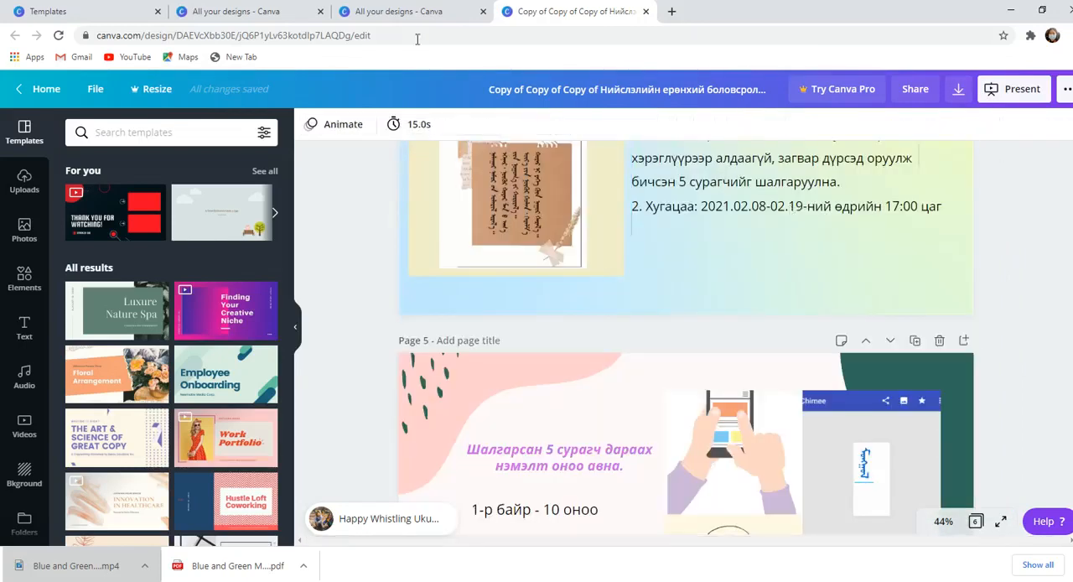
- Close the opened design and the extra All your designs page, and open Canva's Templates page
left_click(643, 11)
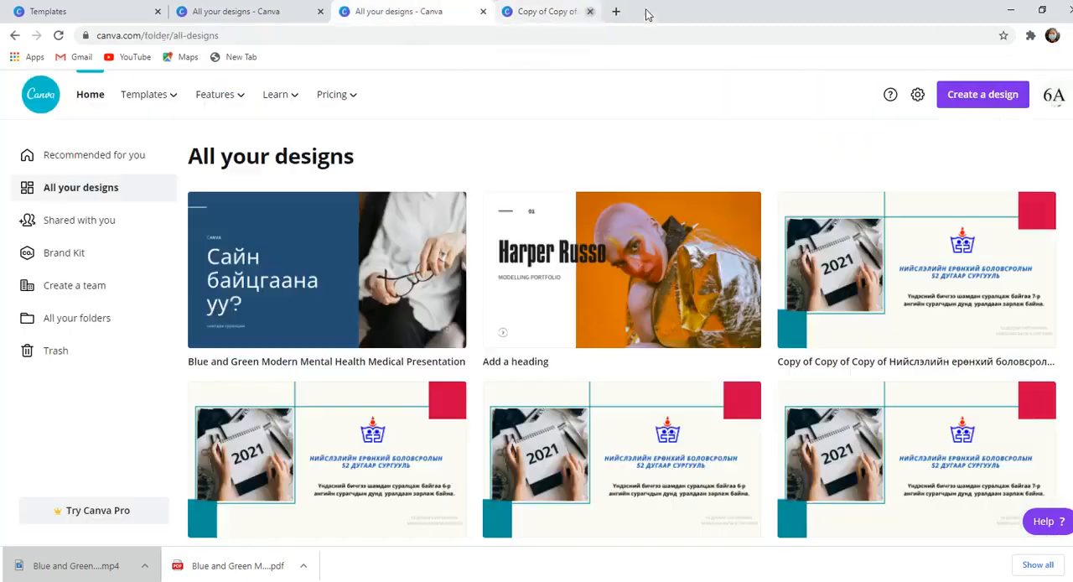
left_click(483, 12)
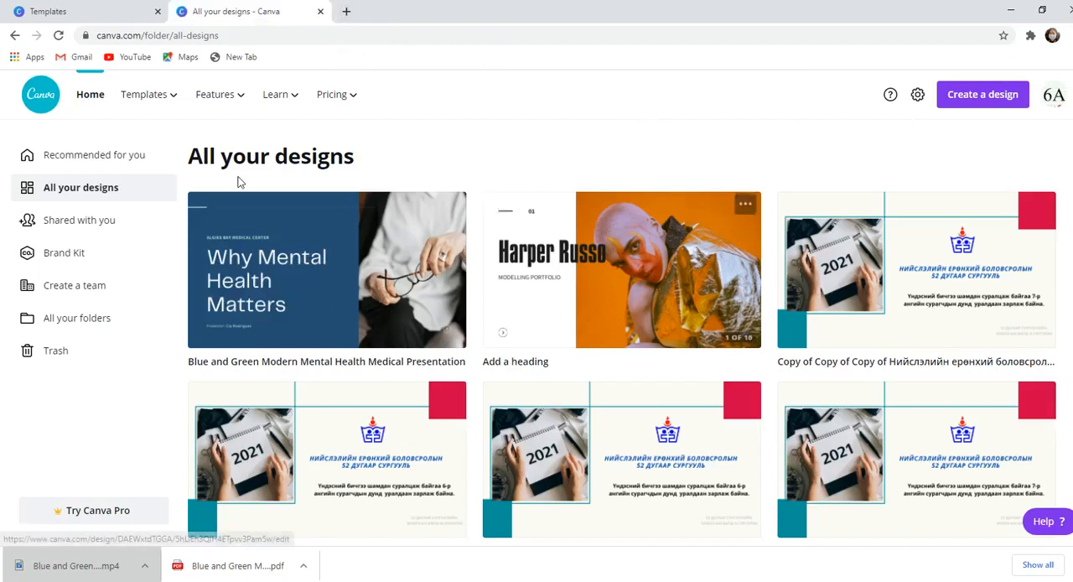
left_click(137, 107)
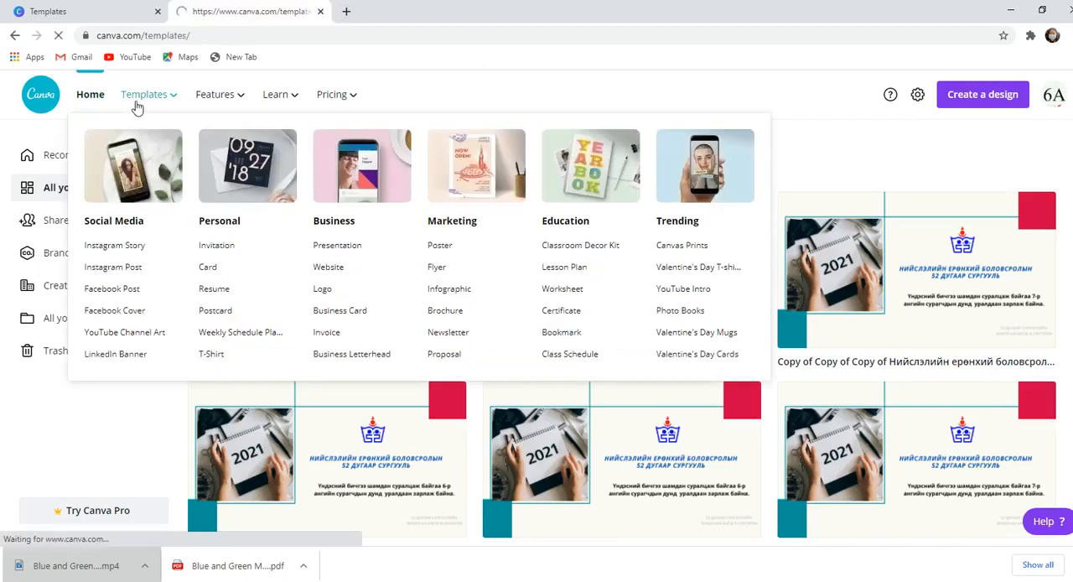